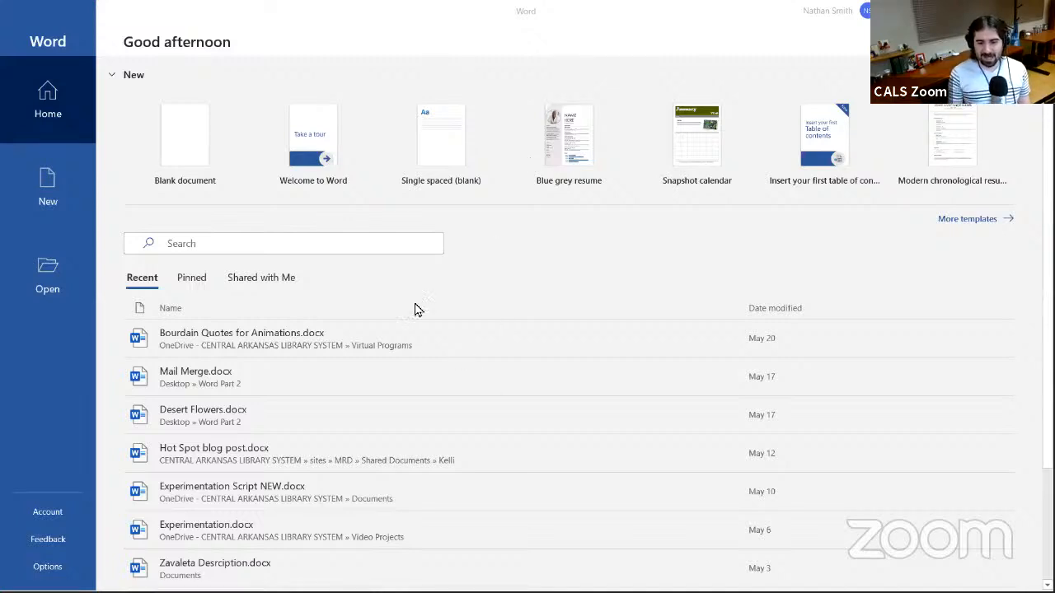
Create a new blank document
{"action": "scroll", "coordinate": [420, 382], "scroll_direction": "down", "scroll_amount": 3}
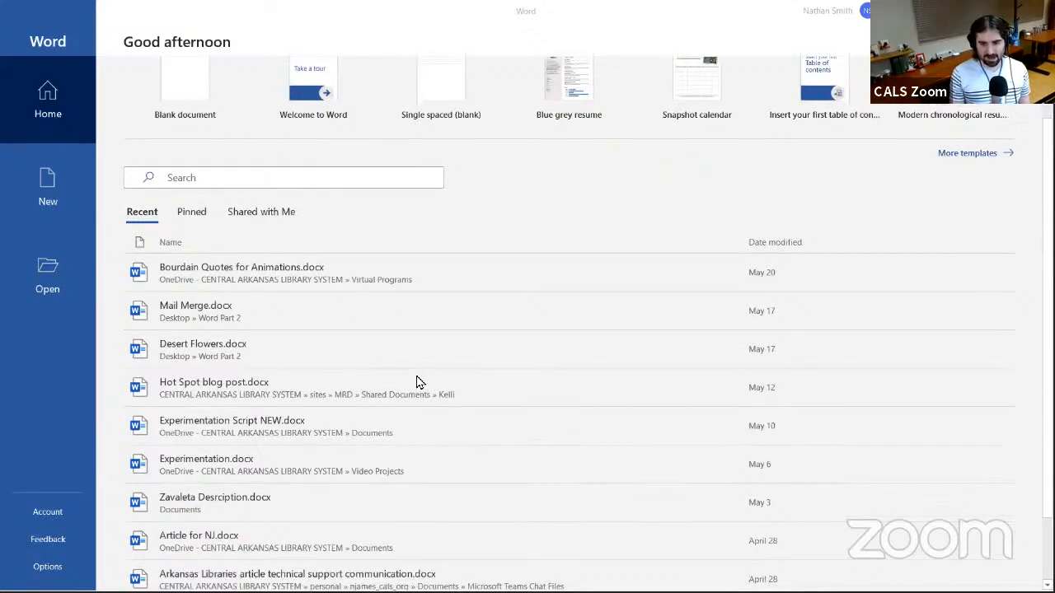
{"action": "scroll", "coordinate": [318, 259], "scroll_direction": "up", "scroll_amount": 3}
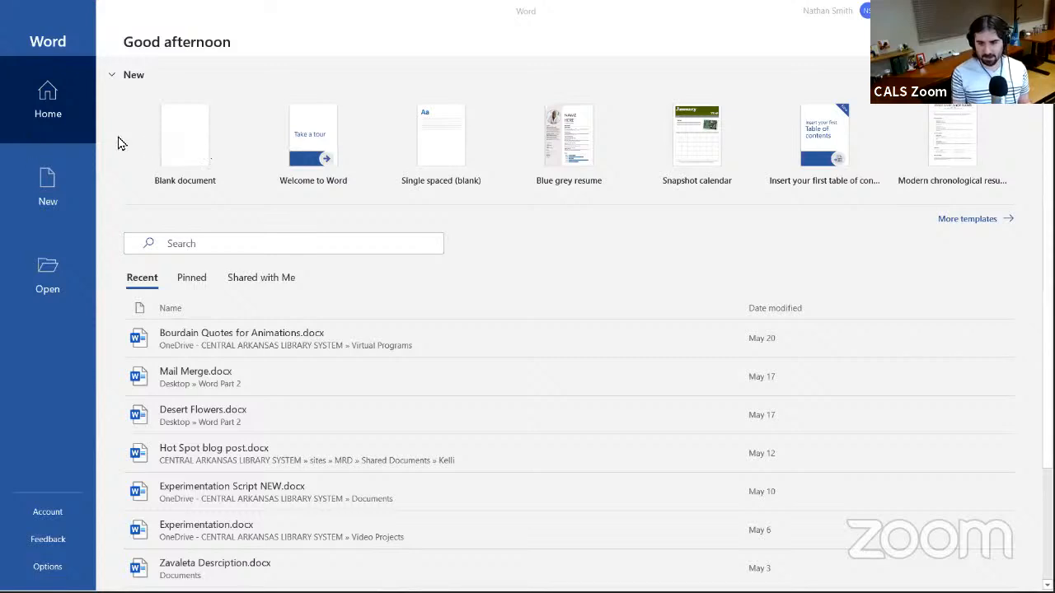
{"action": "left_click", "coordinate": [183, 151]}
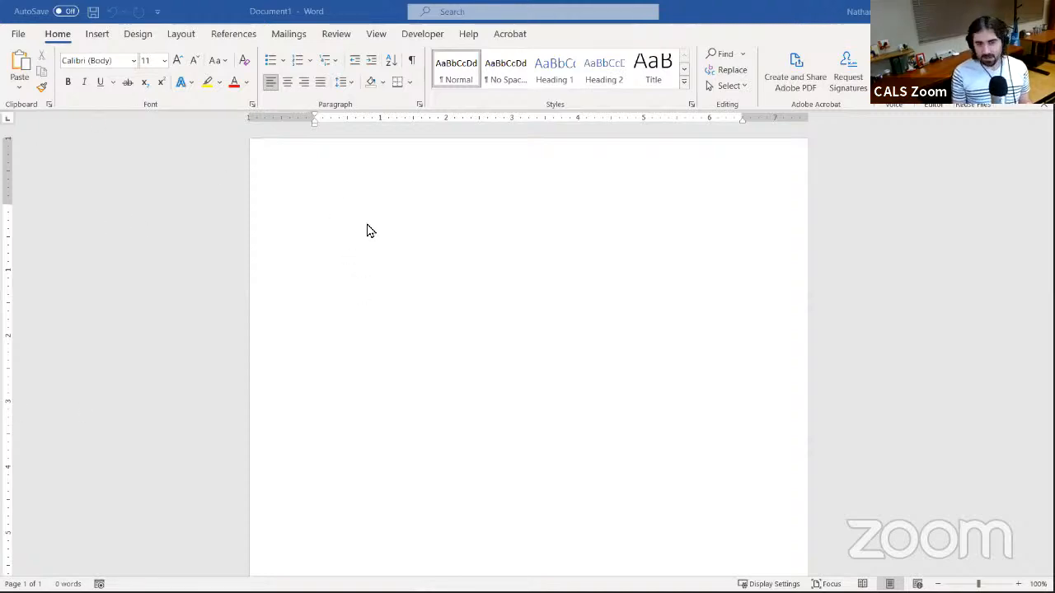
Review the Quick Access Toolbar customization options and the commands for inserting content, document design and page layout
{"action": "left_click", "coordinate": [746, 23]}
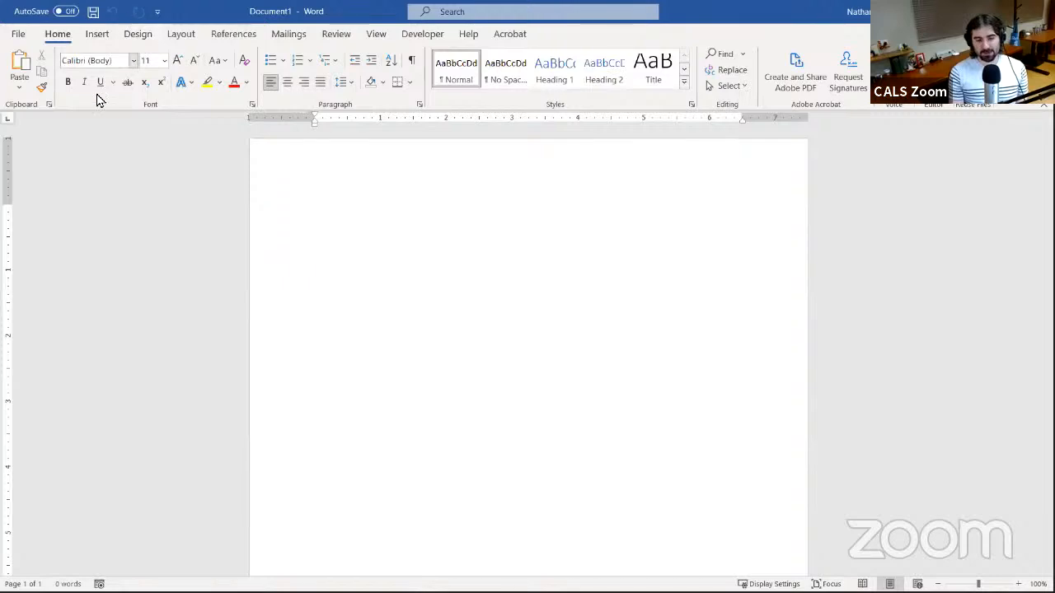
{"action": "left_click", "coordinate": [157, 13]}
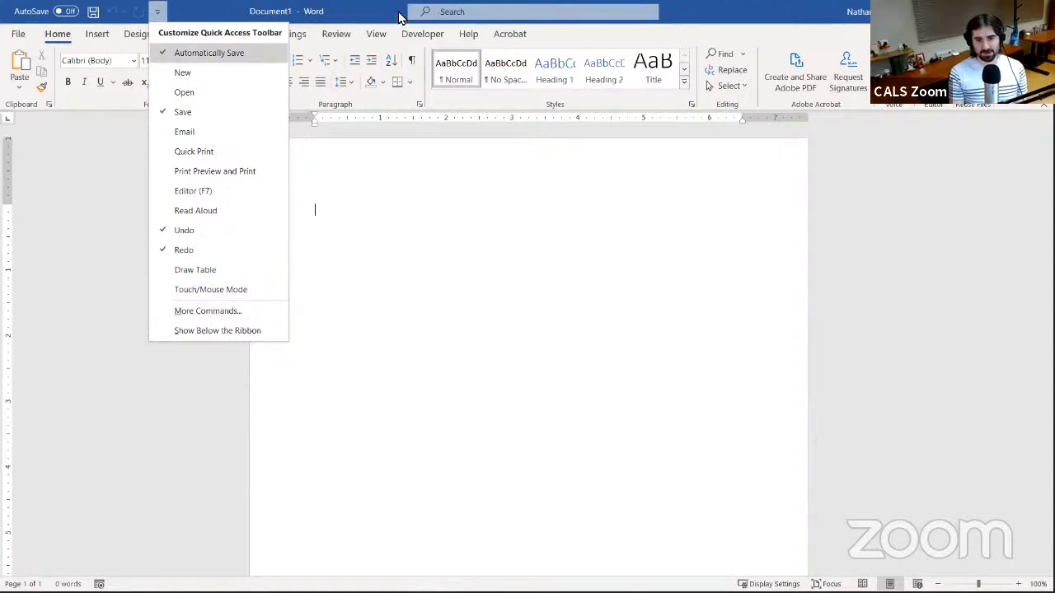
{"action": "left_click", "coordinate": [367, 12]}
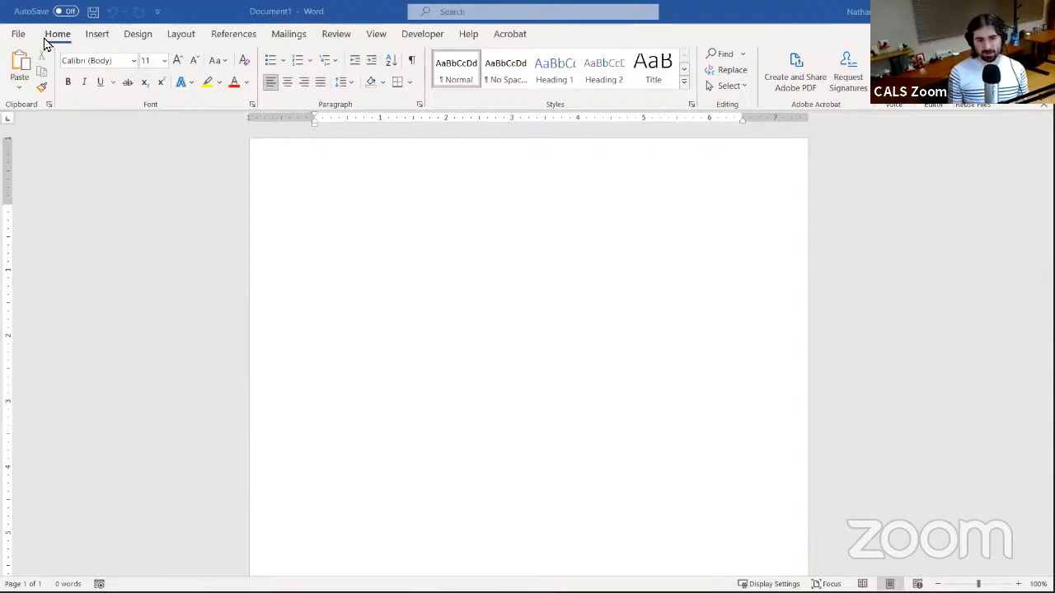
{"action": "left_click", "coordinate": [734, 21]}
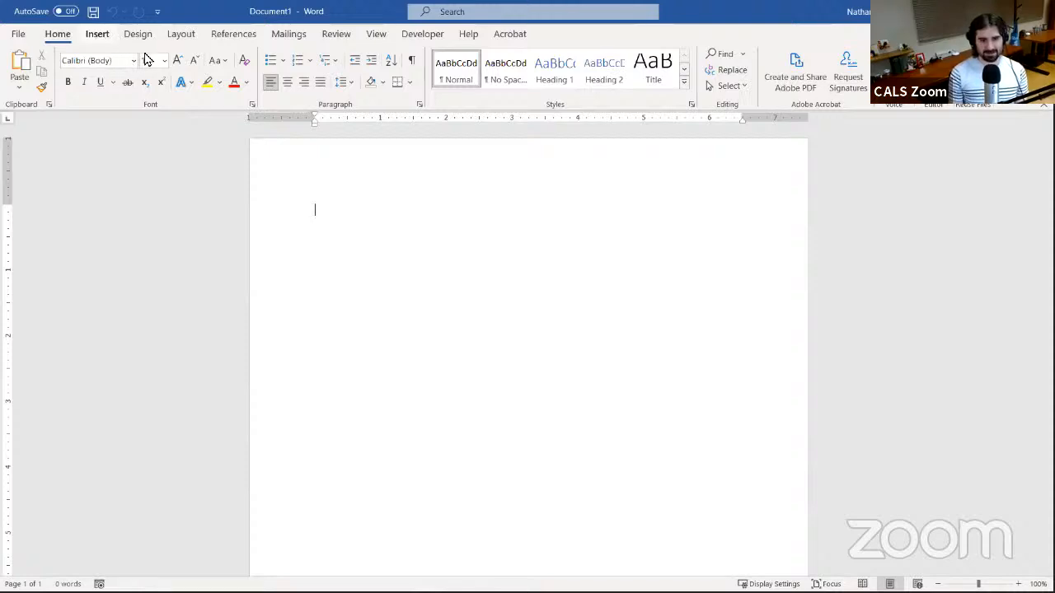
{"action": "left_click", "coordinate": [105, 38]}
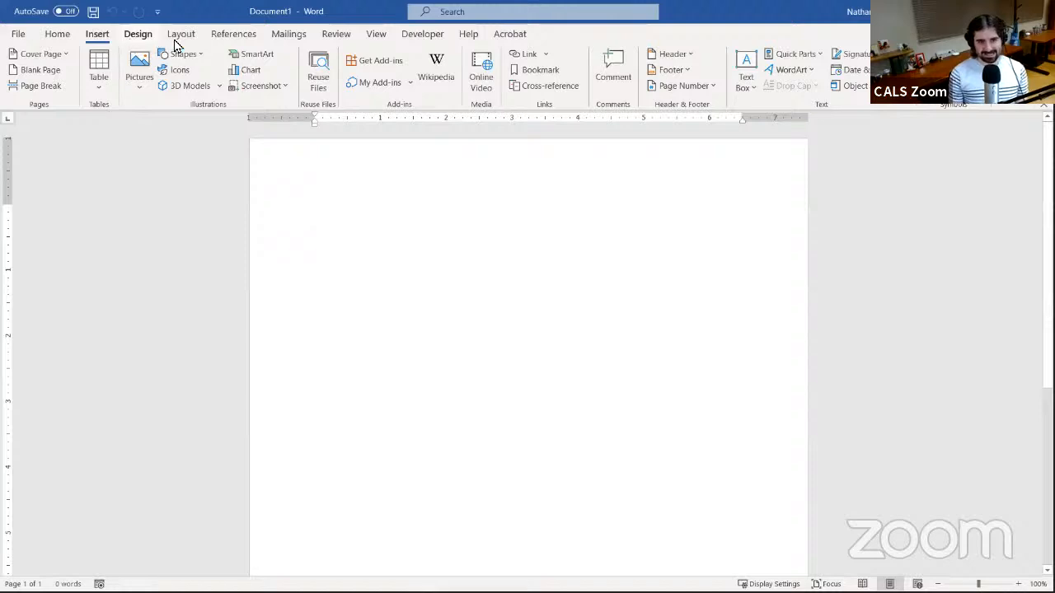
{"action": "left_click", "coordinate": [136, 37]}
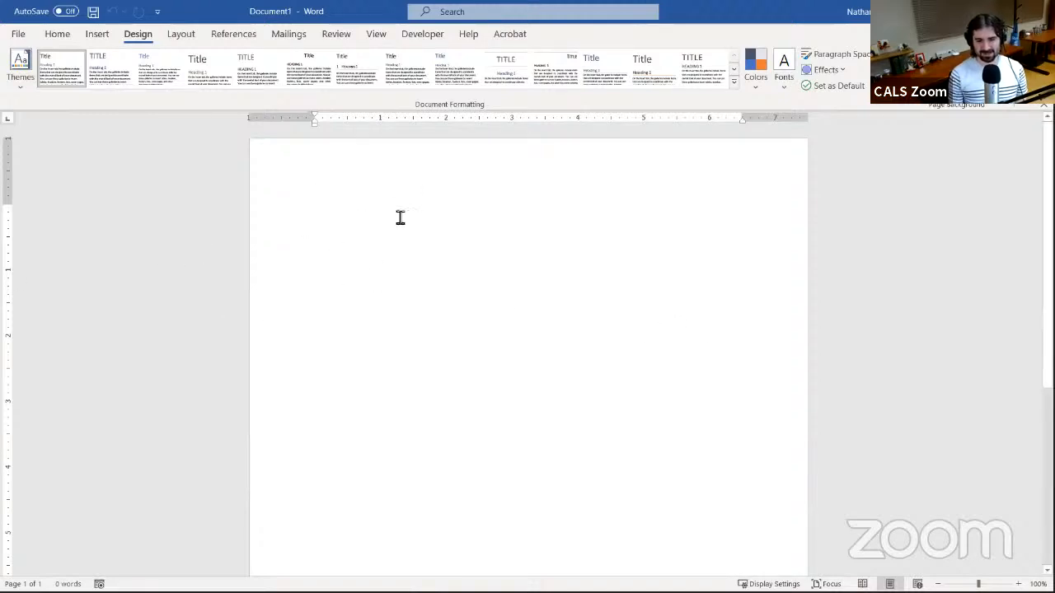
{"action": "left_click", "coordinate": [182, 36]}
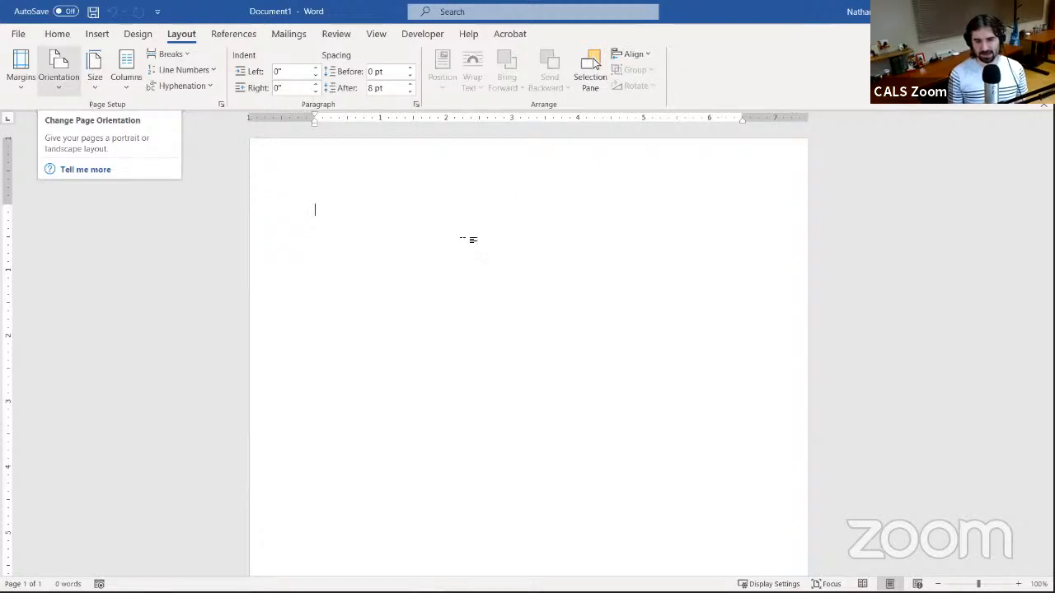
Change the page orientation to landscape and return it to portrait
{"action": "left_click", "coordinate": [59, 76]}
{"action": "left_click", "coordinate": [80, 156]}
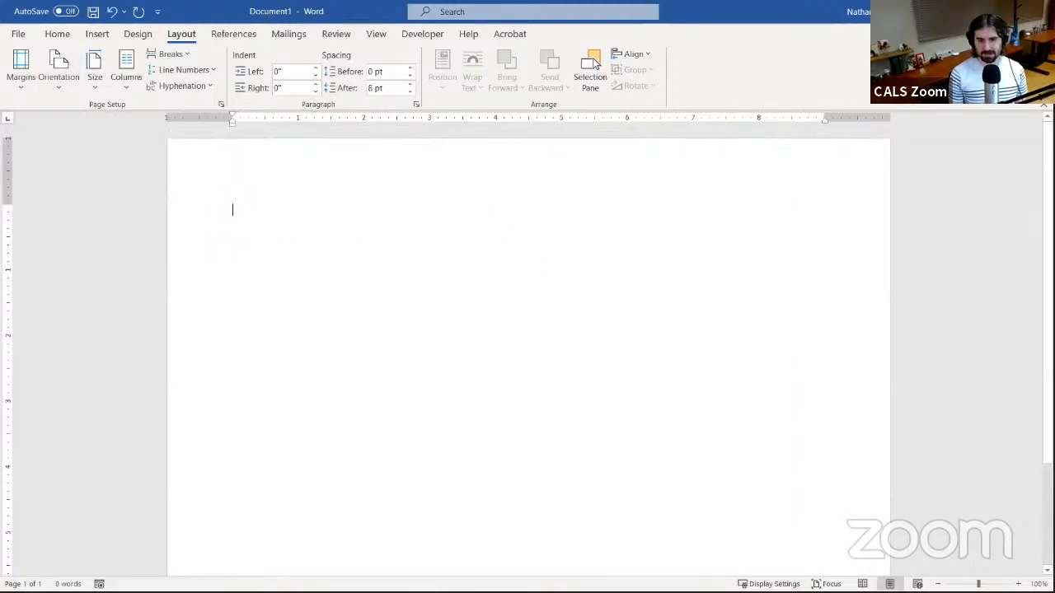
{"action": "left_click", "coordinate": [64, 92]}
{"action": "left_click", "coordinate": [80, 122]}
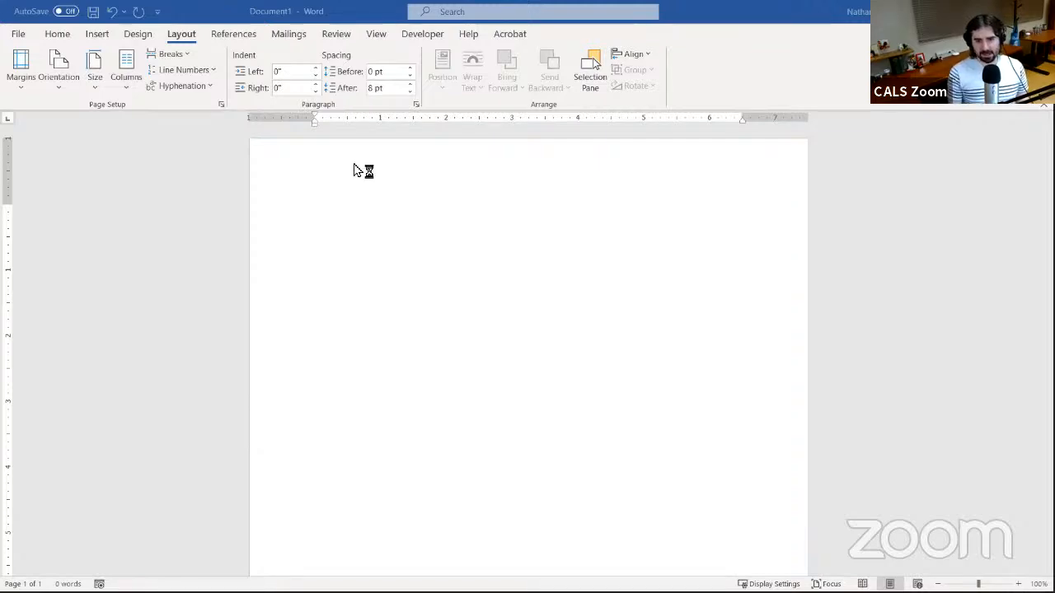
Review the commands available for references, mailings, document review, view settings and help
{"action": "left_click", "coordinate": [230, 35]}
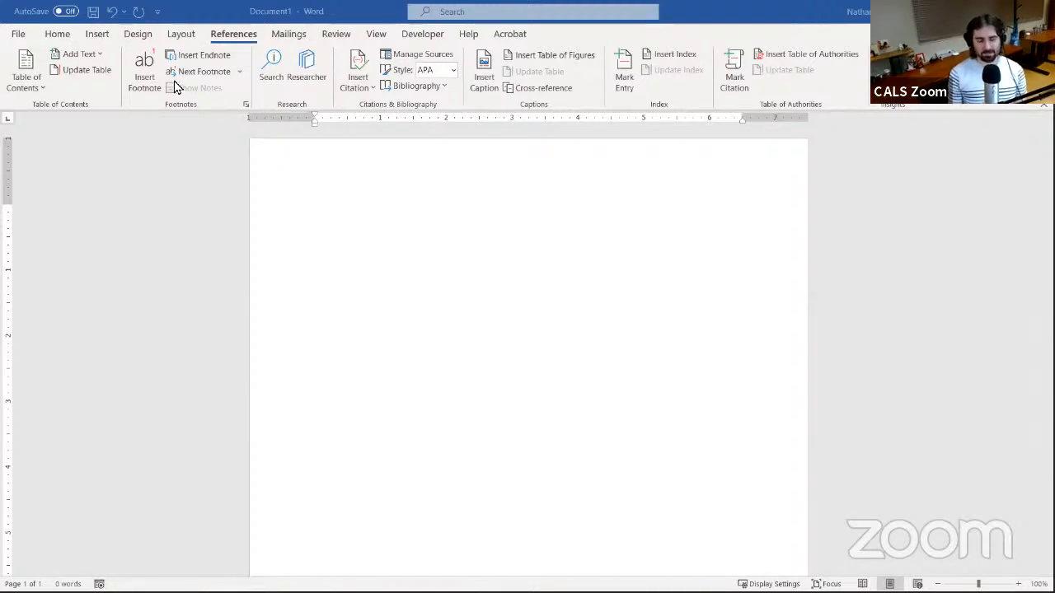
{"action": "left_click", "coordinate": [294, 33]}
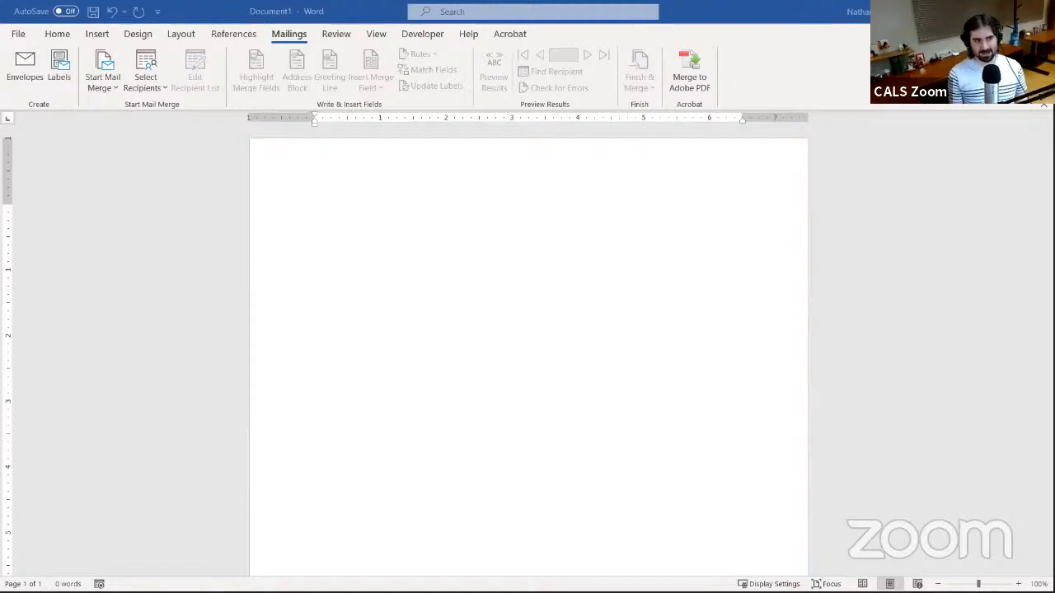
{"action": "left_click", "coordinate": [758, 45]}
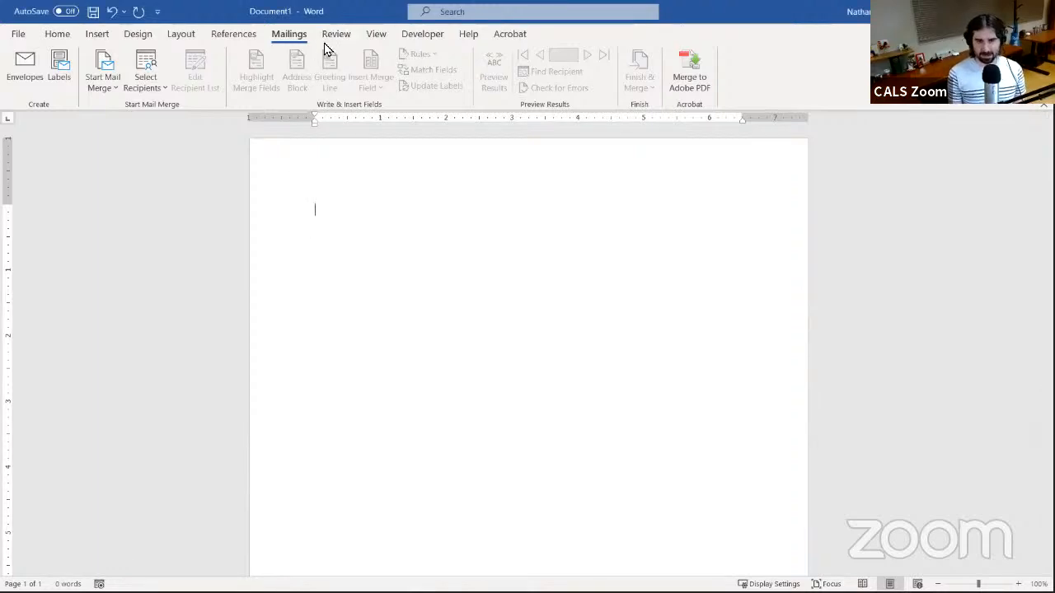
{"action": "left_click", "coordinate": [337, 35]}
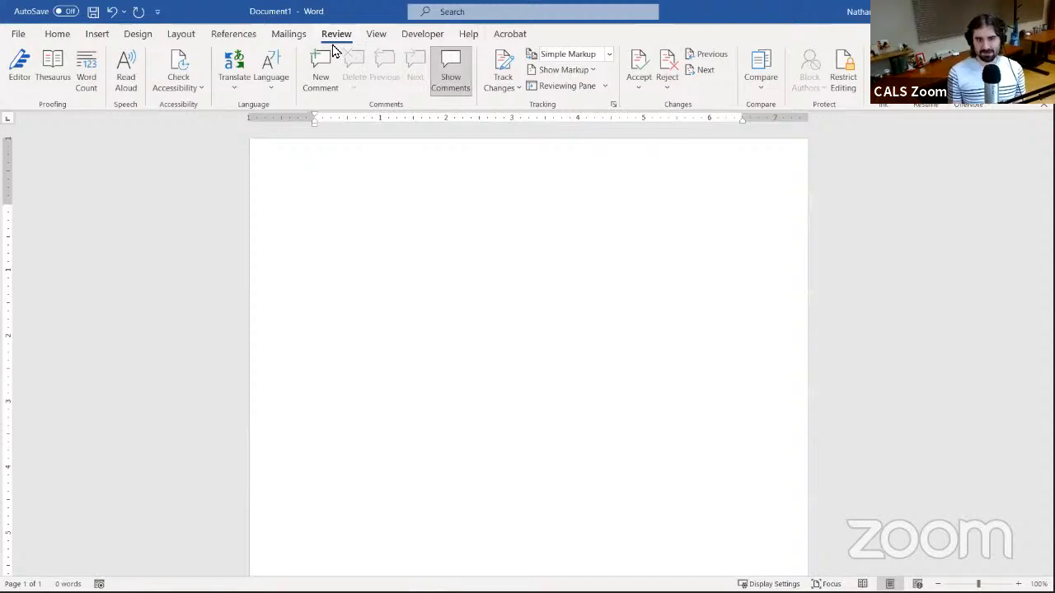
{"action": "left_click", "coordinate": [451, 69]}
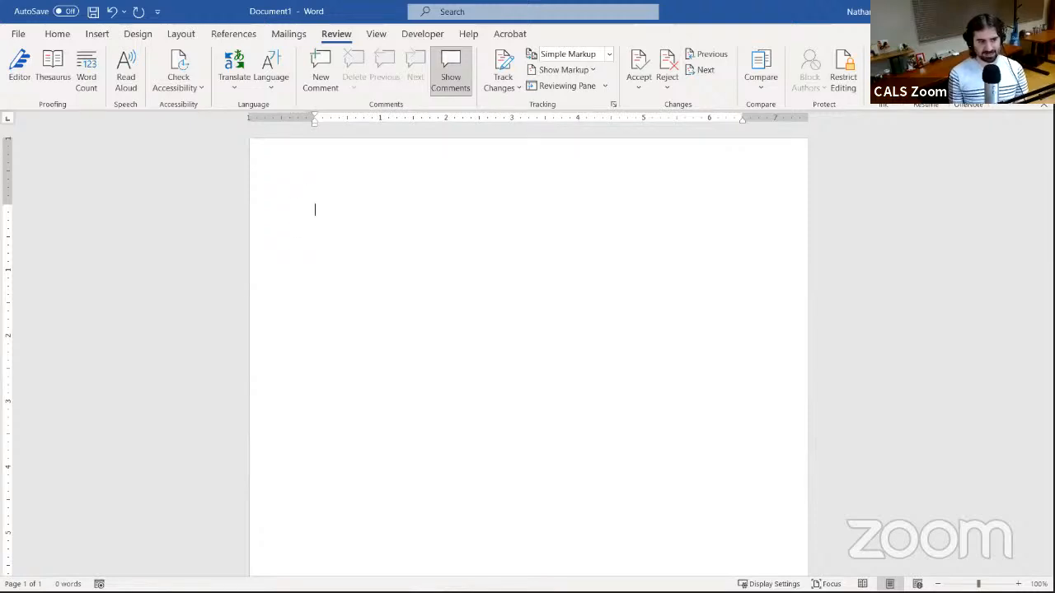
{"action": "left_click", "coordinate": [376, 35]}
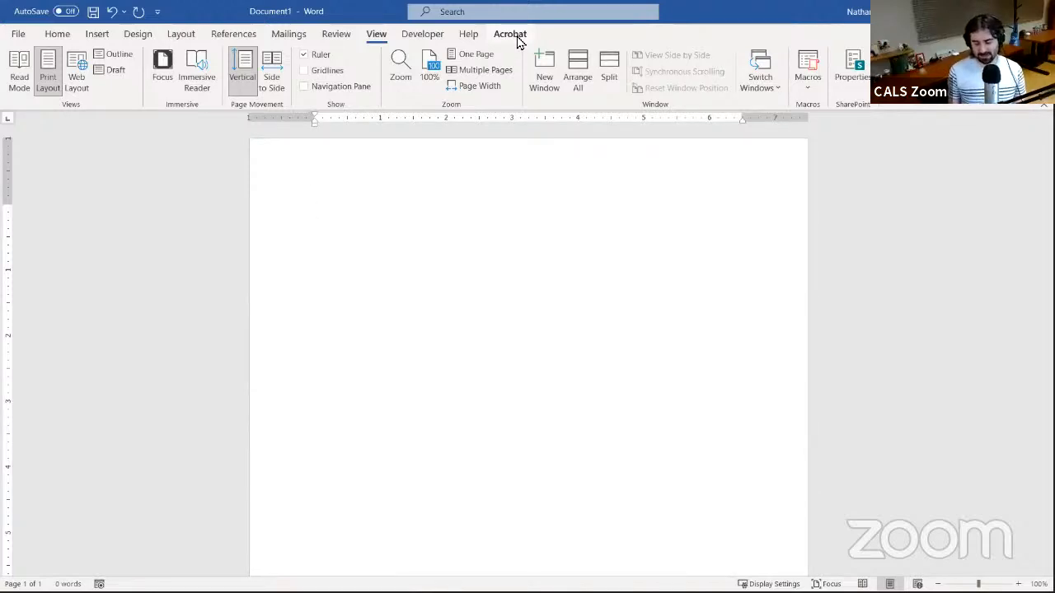
{"action": "left_click", "coordinate": [476, 39]}
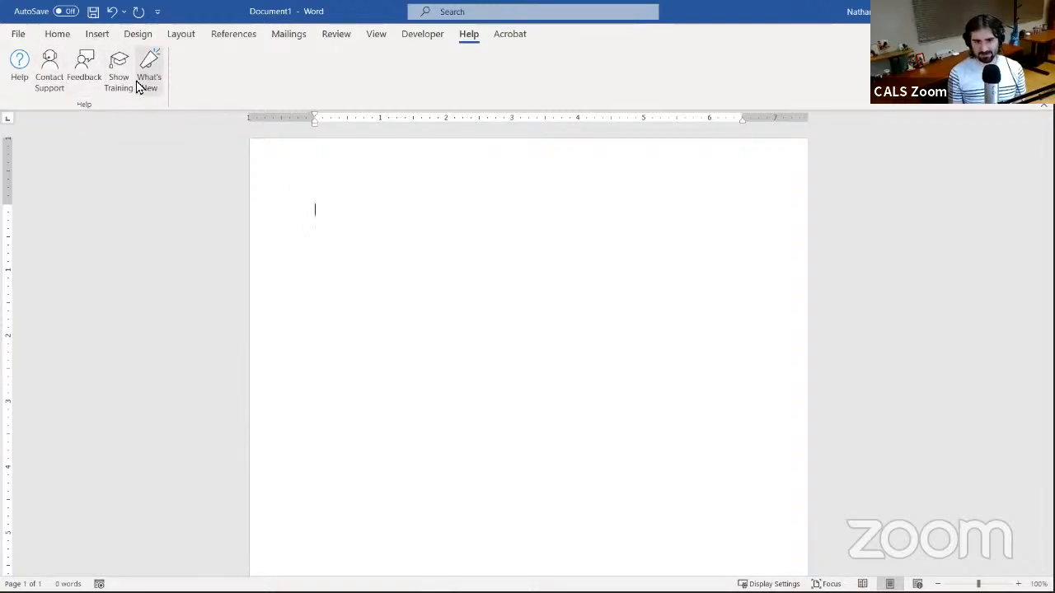
Examine the file commands and document information, open and close Transform to Web Page, and return to the basic formatting commands
{"action": "left_click", "coordinate": [18, 33]}
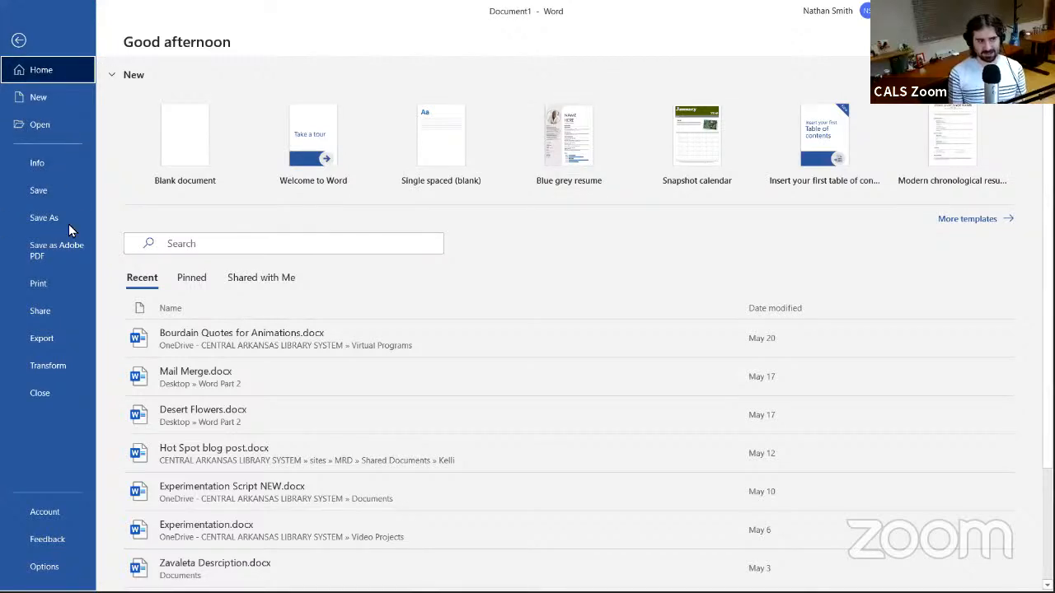
{"action": "left_click", "coordinate": [56, 163]}
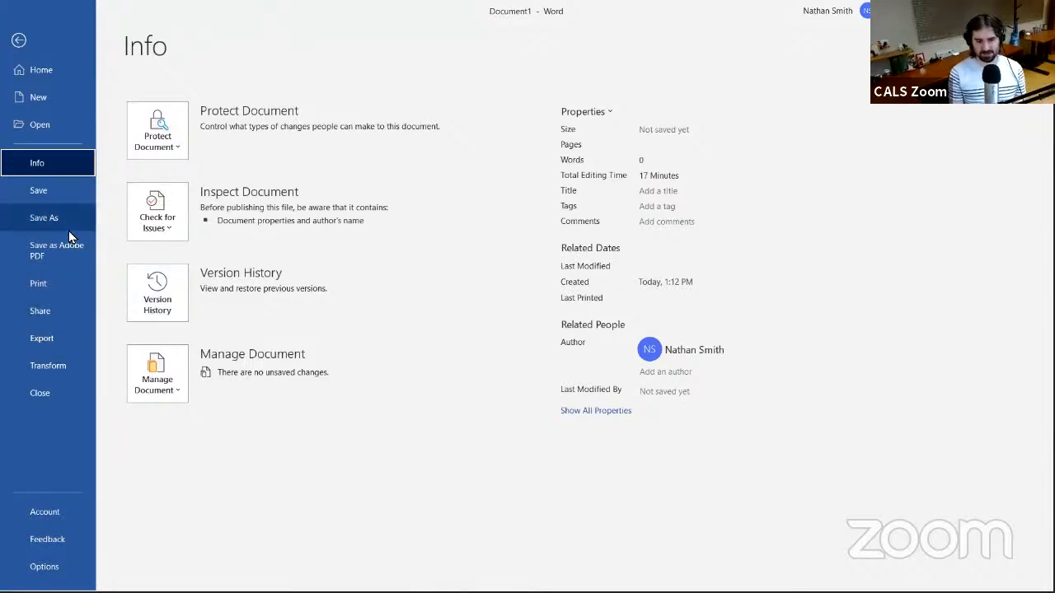
{"action": "left_click", "coordinate": [68, 374]}
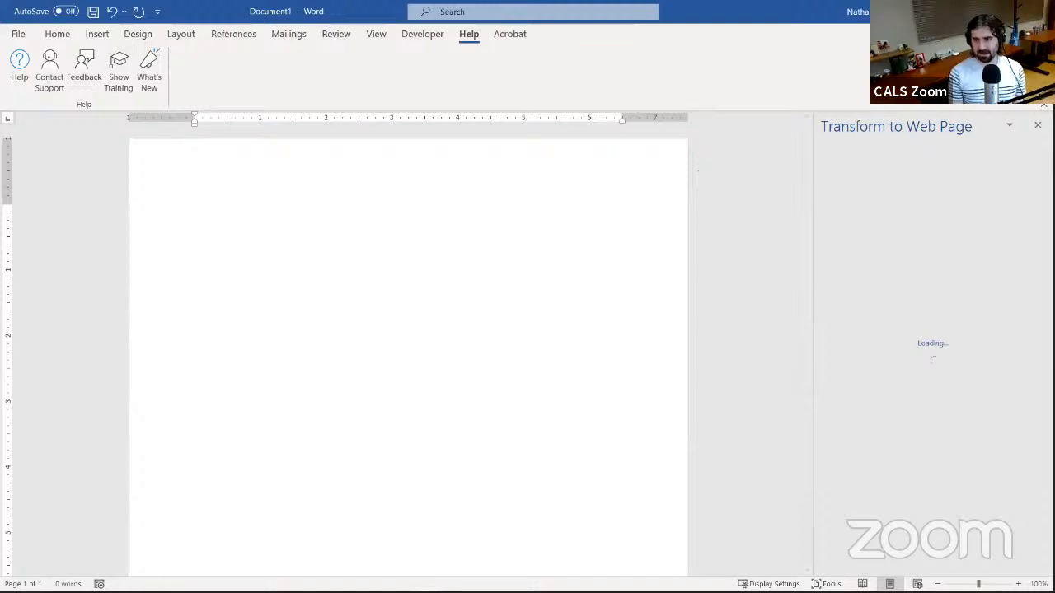
{"action": "left_click", "coordinate": [1038, 125]}
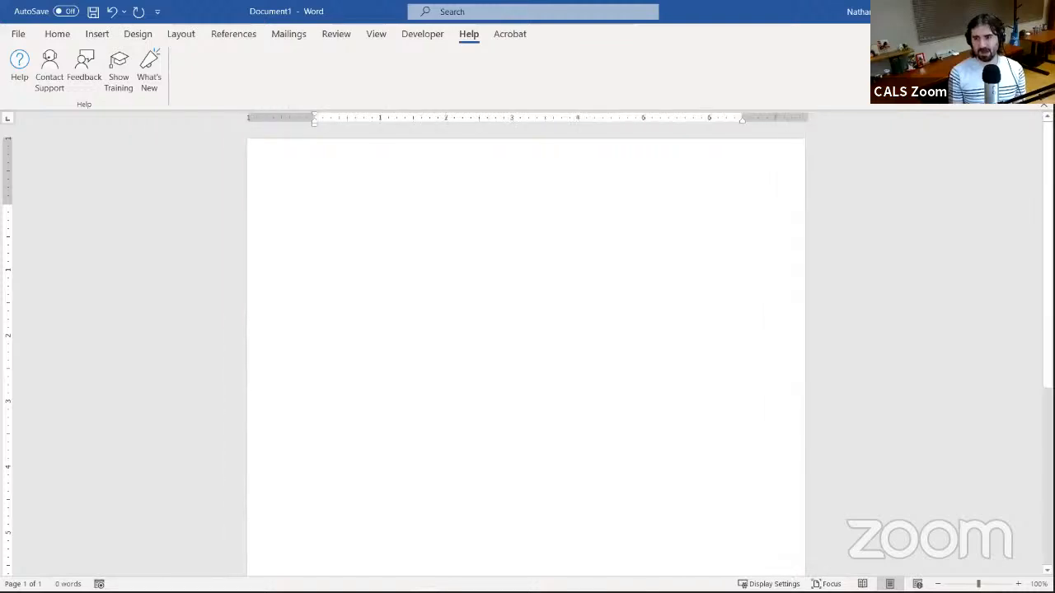
{"action": "left_click", "coordinate": [16, 40]}
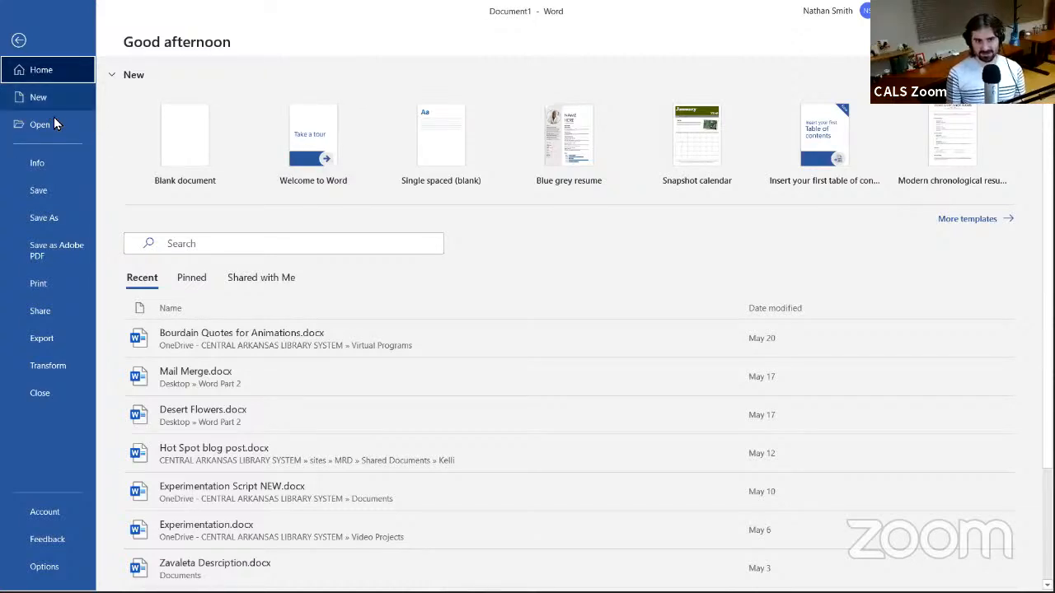
{"action": "left_click", "coordinate": [18, 41]}
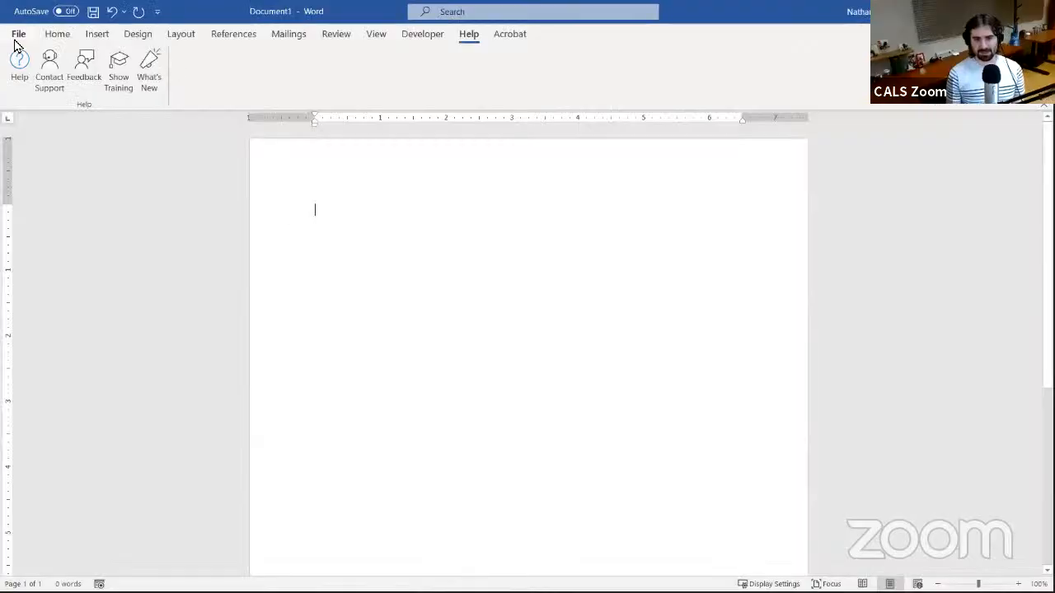
{"action": "left_click", "coordinate": [70, 38]}
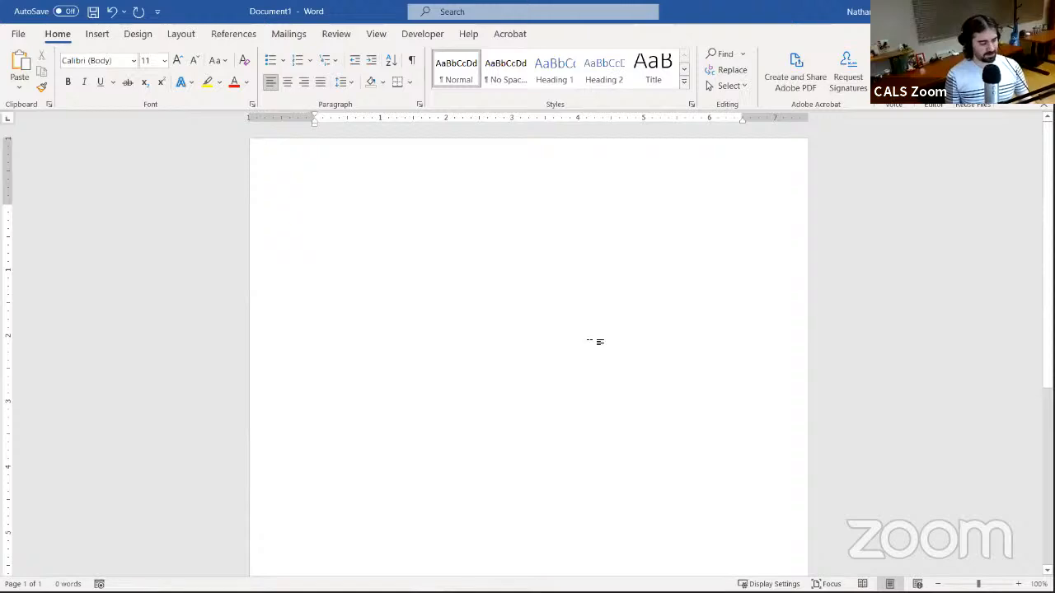
{"action": "scroll", "coordinate": [297, 347], "scroll_direction": "down", "scroll_amount": 2}
{"action": "scroll", "coordinate": [299, 348], "scroll_direction": "up", "scroll_amount": 2}
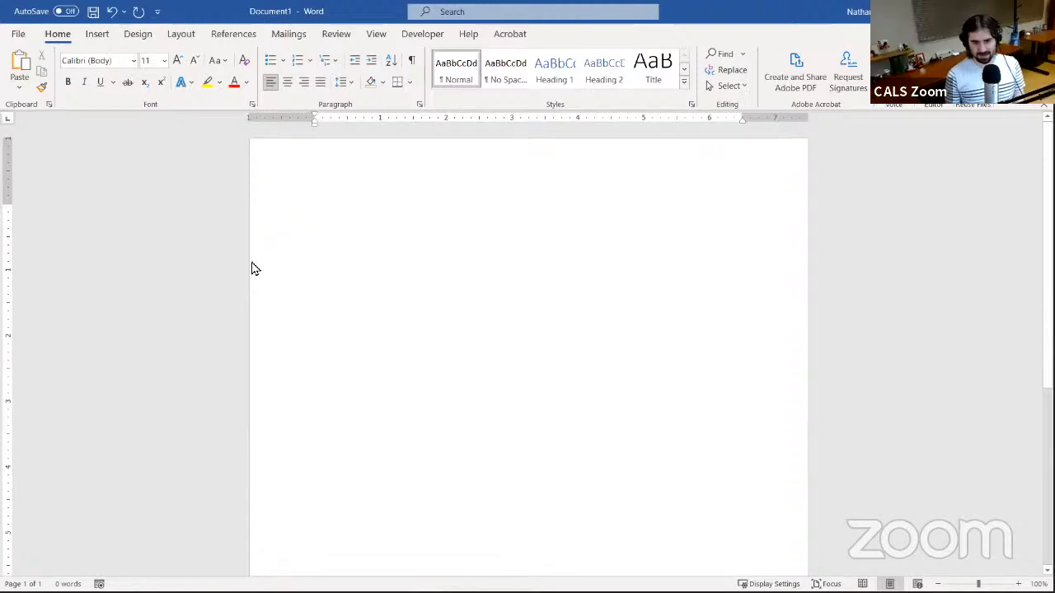
{"action": "left_click", "coordinate": [376, 39]}
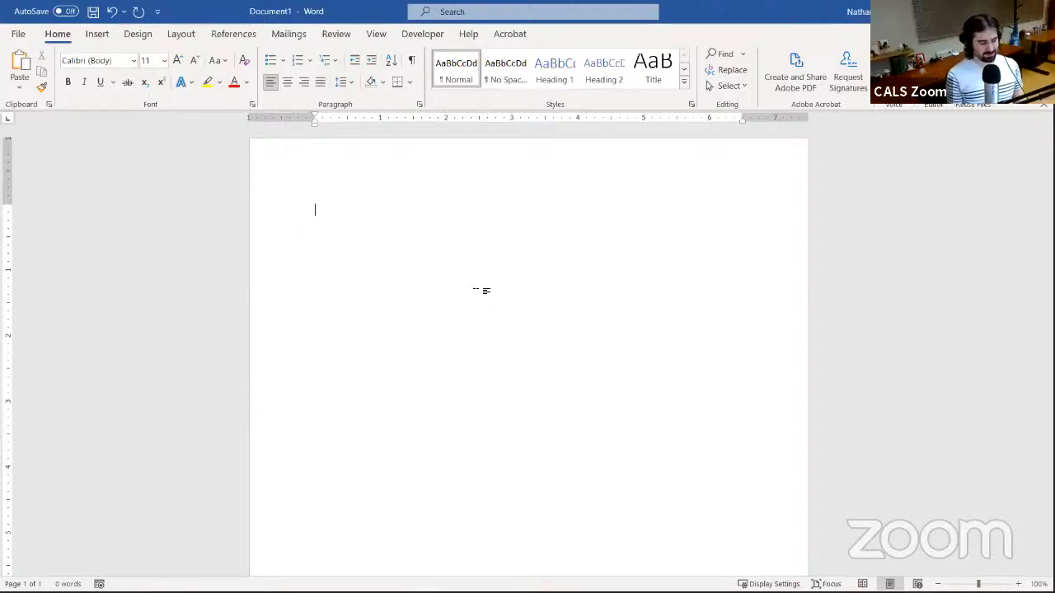
Enter the text "It was a dark and stormy night. Actually, I guess it wasn't that dark. It was noon, after all."
{"action": "type", "text": "It was a d"}
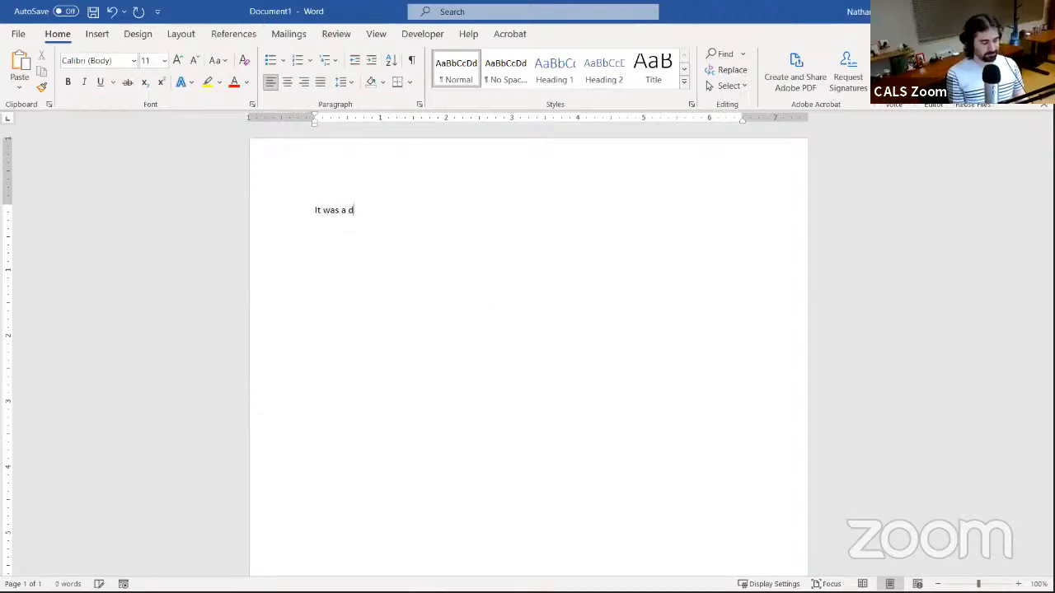
{"action": "type", "text": "ark and storm"}
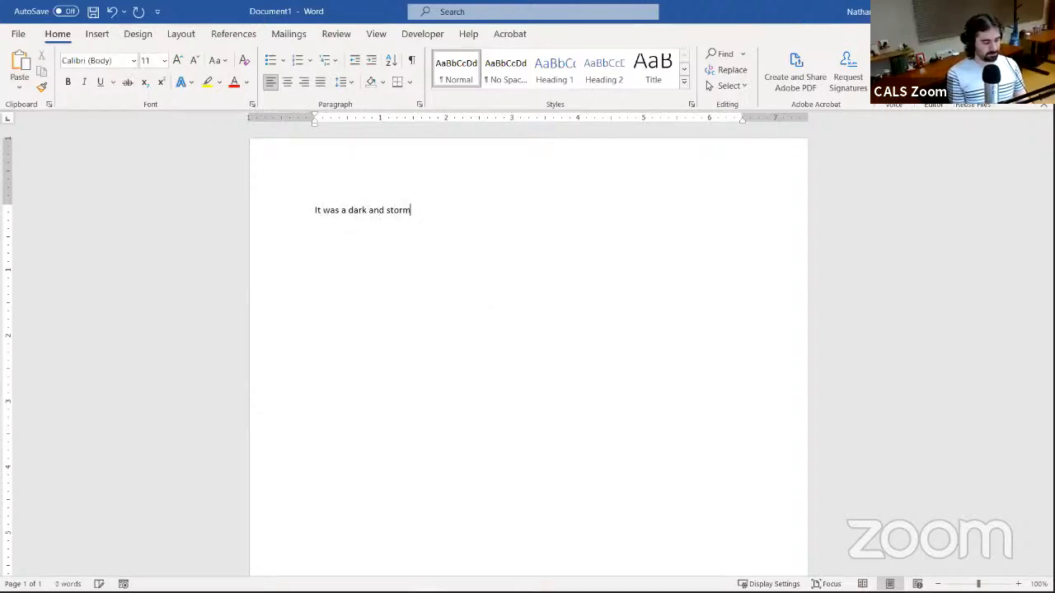
{"action": "type", "text": "y night. A"}
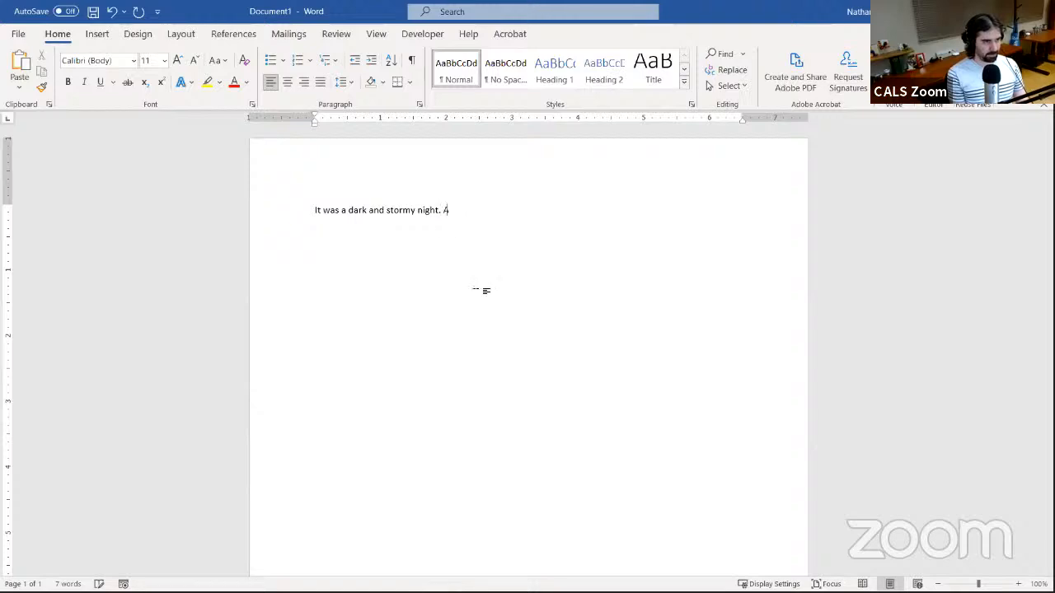
{"action": "type", "text": "ctually, "}
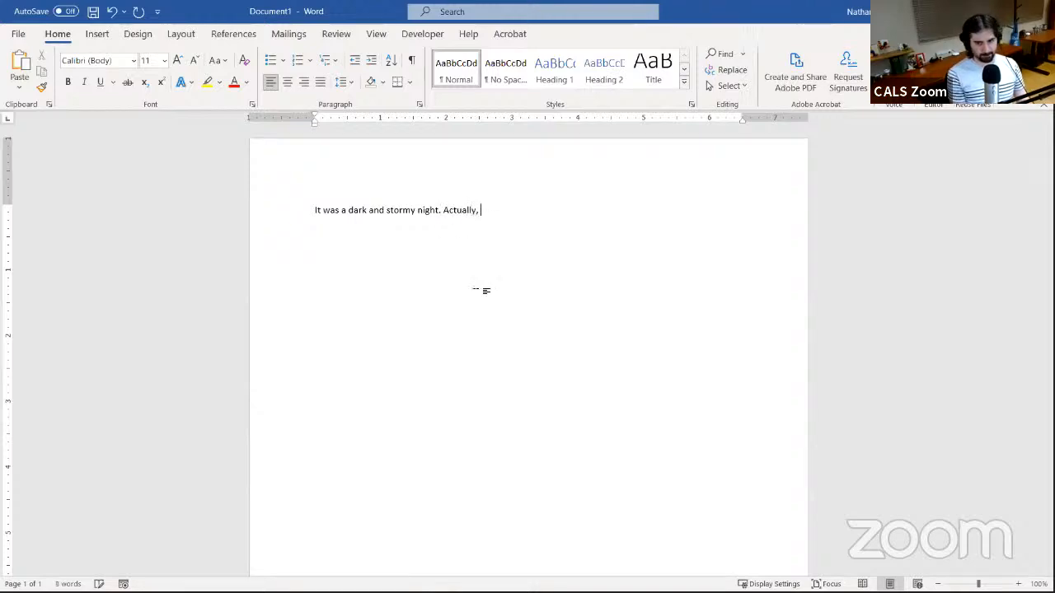
{"action": "type", "text": "I guess it "}
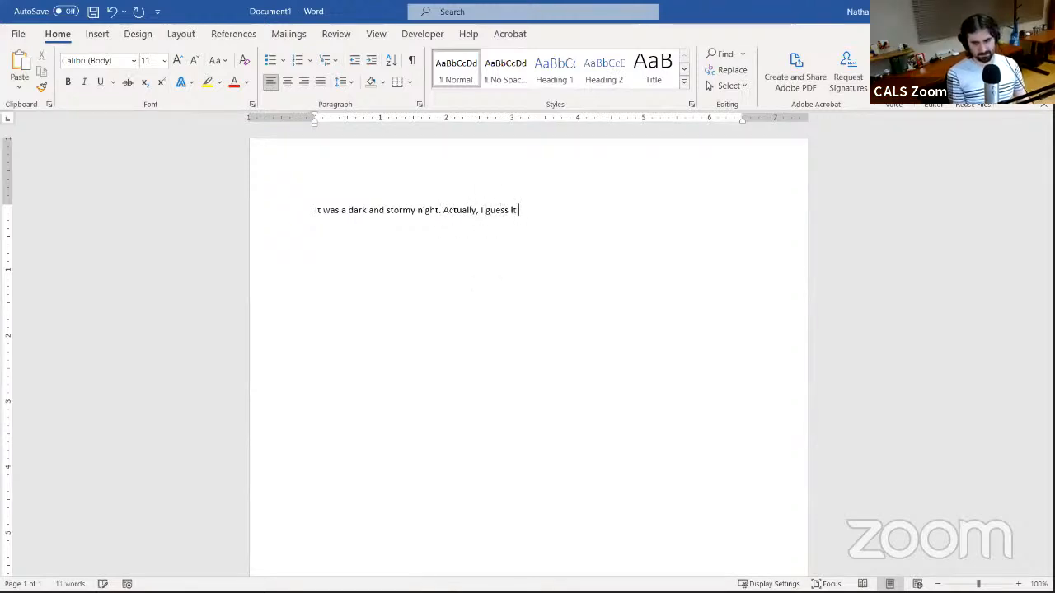
{"action": "type", "text": "wasn't that da"}
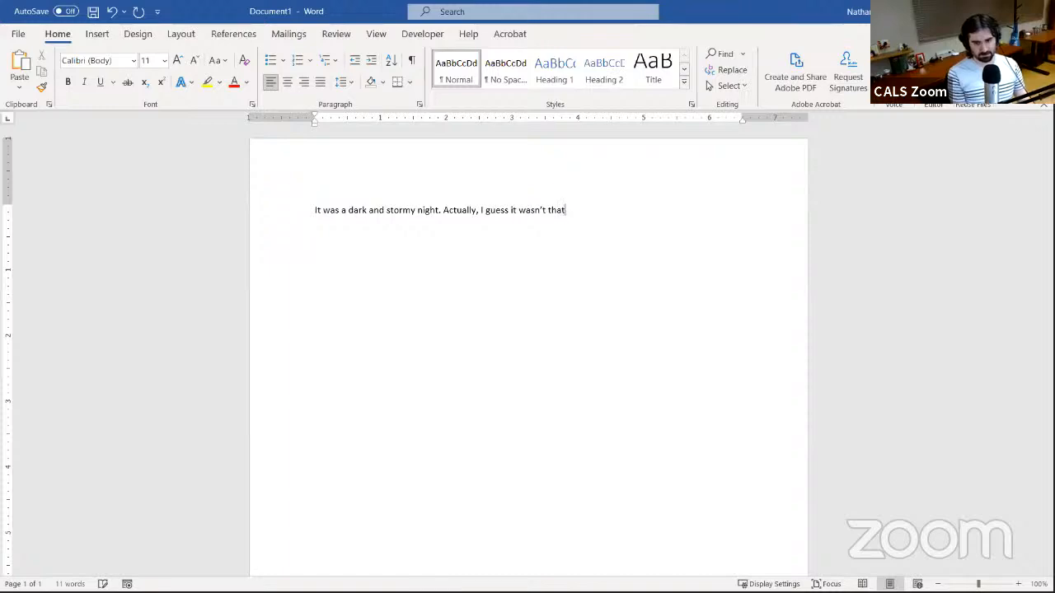
{"action": "type", "text": "rk. It "}
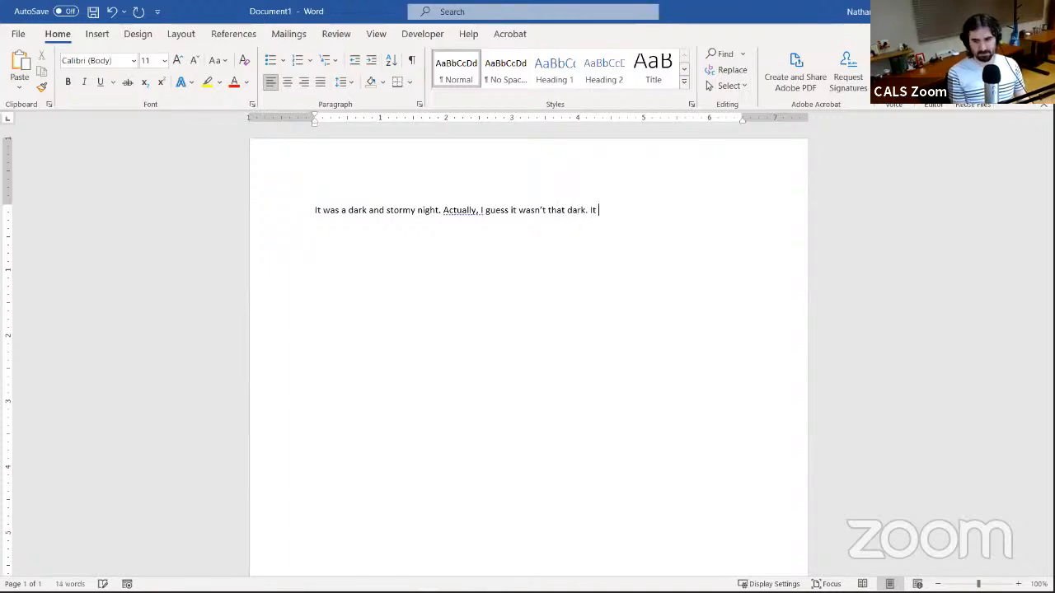
{"action": "type", "text": "was noon, "}
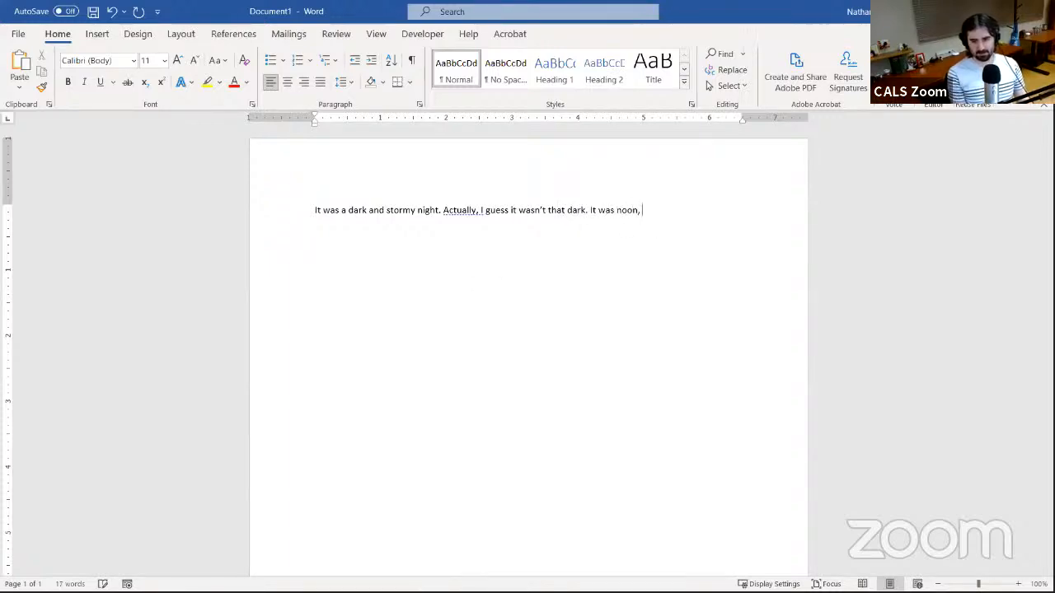
{"action": "type", "text": "after all. "}
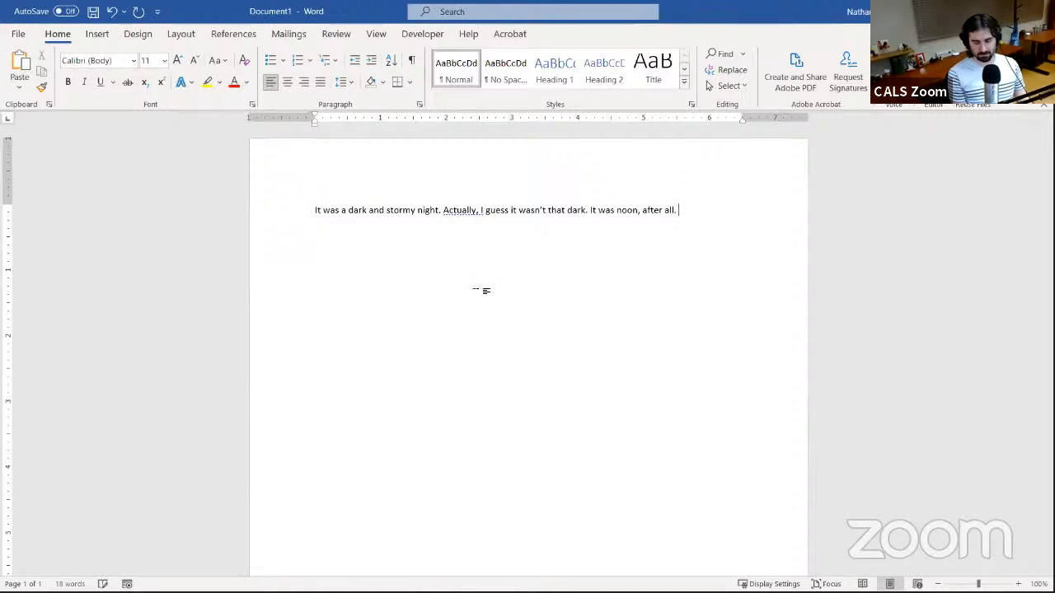
Continue the paragraph with "And I suppose that means it wasn't actually night, either."
{"action": "type", "text": "A"}
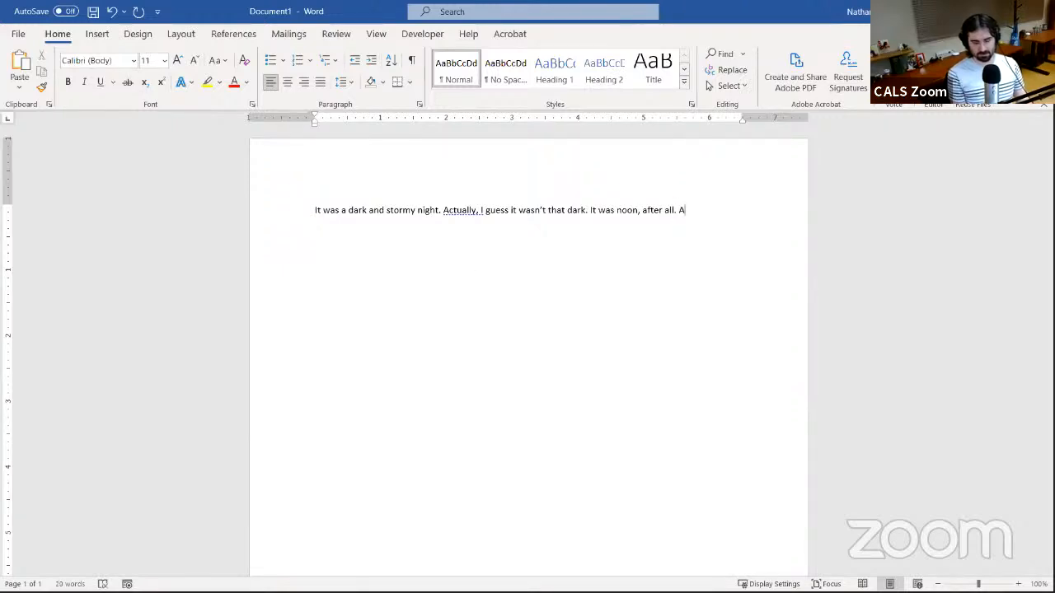
{"action": "type", "text": "nd I "}
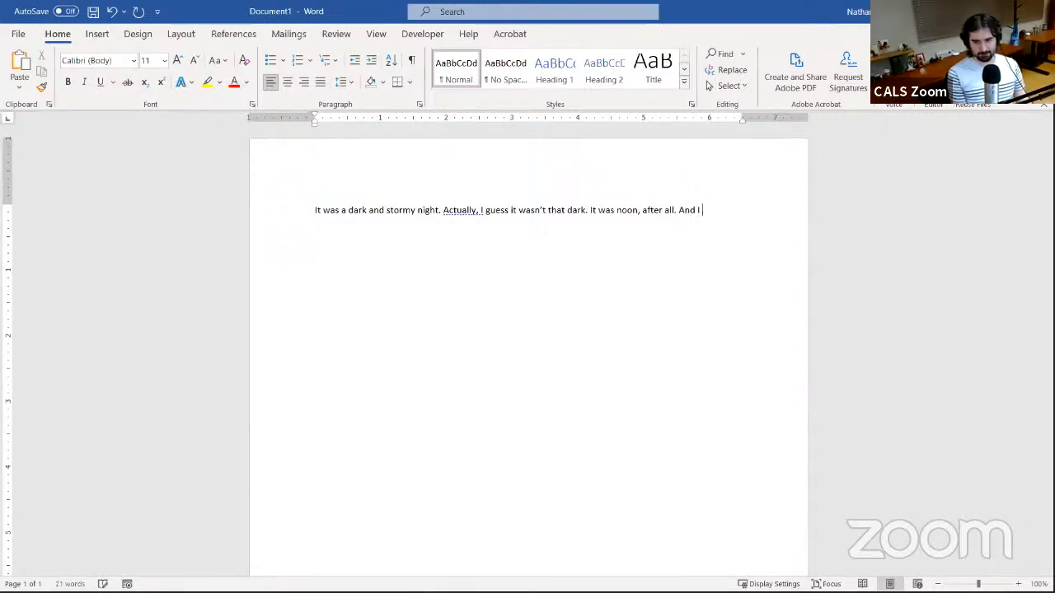
{"action": "type", "text": "suppose th"}
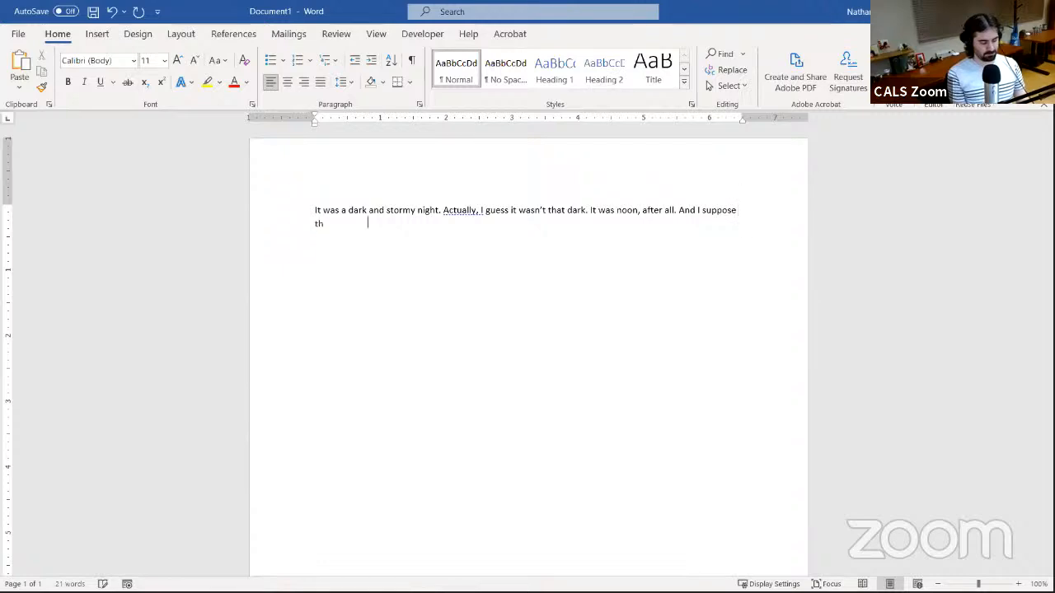
{"action": "type", "text": "at means i"}
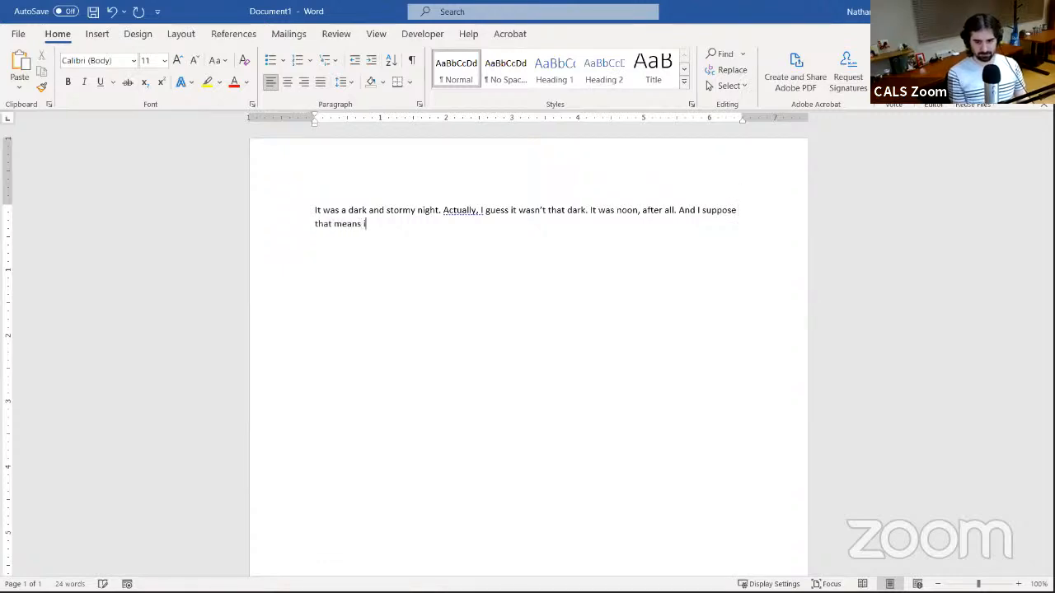
{"action": "type", "text": "t wasn't actually nig"}
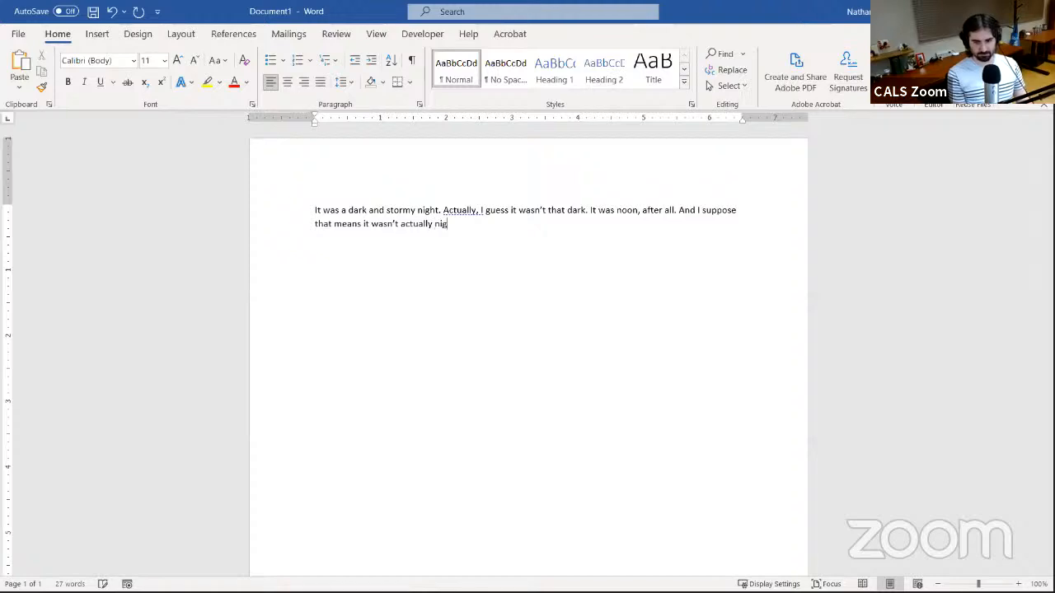
{"action": "type", "text": "ht. either. "}
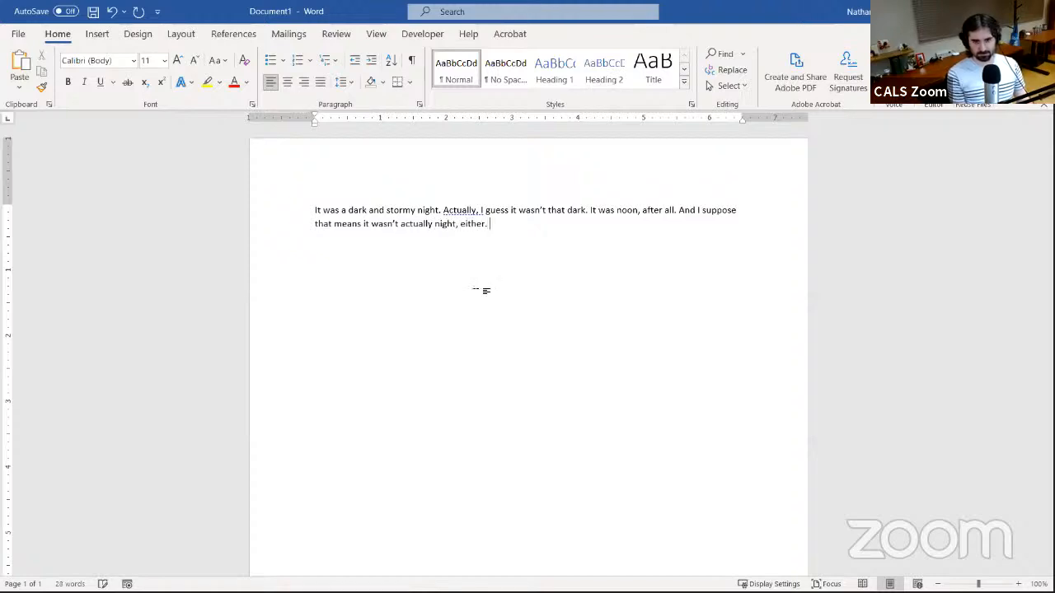
Add "It was a beautiful, sunny day; not a cloud was in the sky!" and begin the next sentence with "We were plan"
{"action": "type", "text": "It was a "}
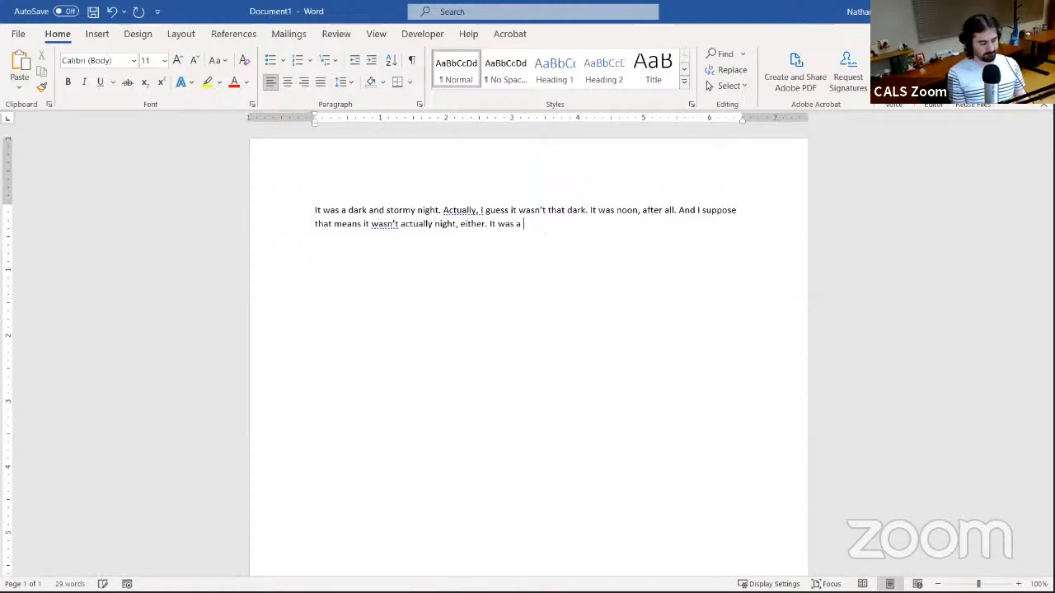
{"action": "type", "text": "beautiful s"}
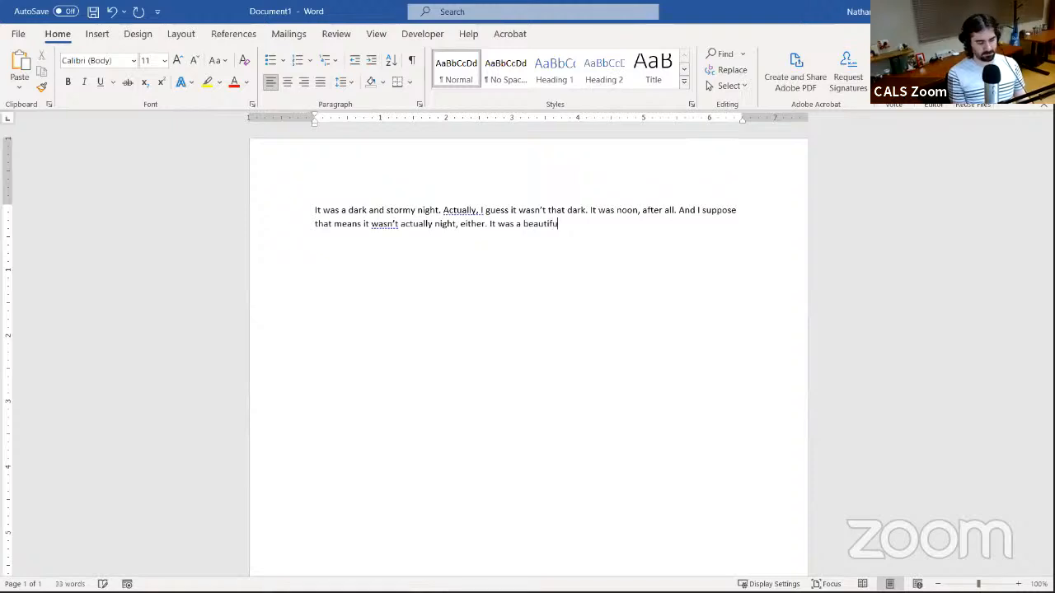
{"action": "key", "text": "BackSpace"}
{"action": "key", "text": "BackSpace"}
{"action": "type", "text": ", s"}
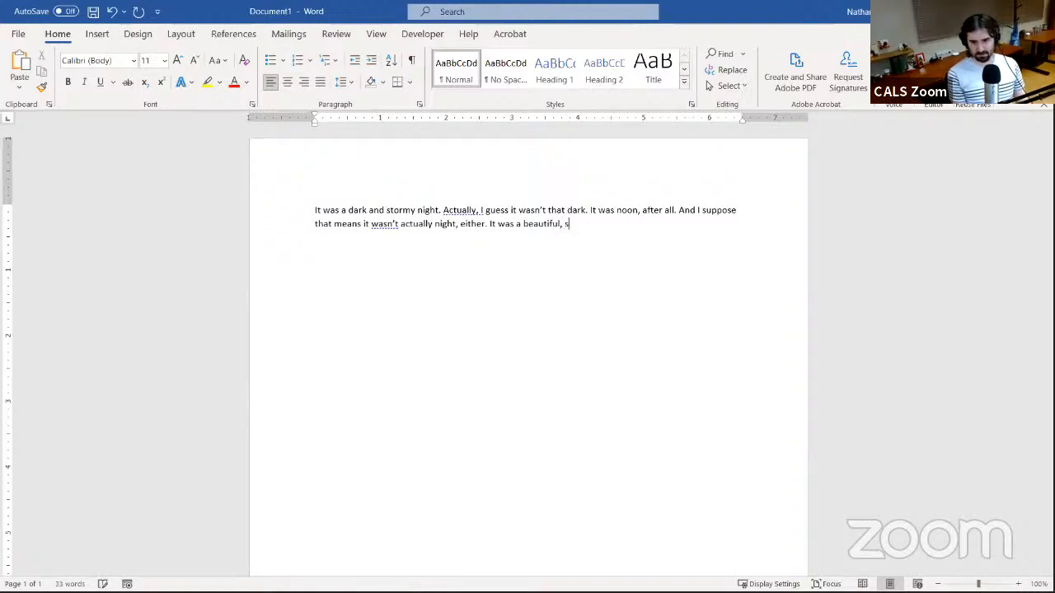
{"action": "type", "text": "unny day"}
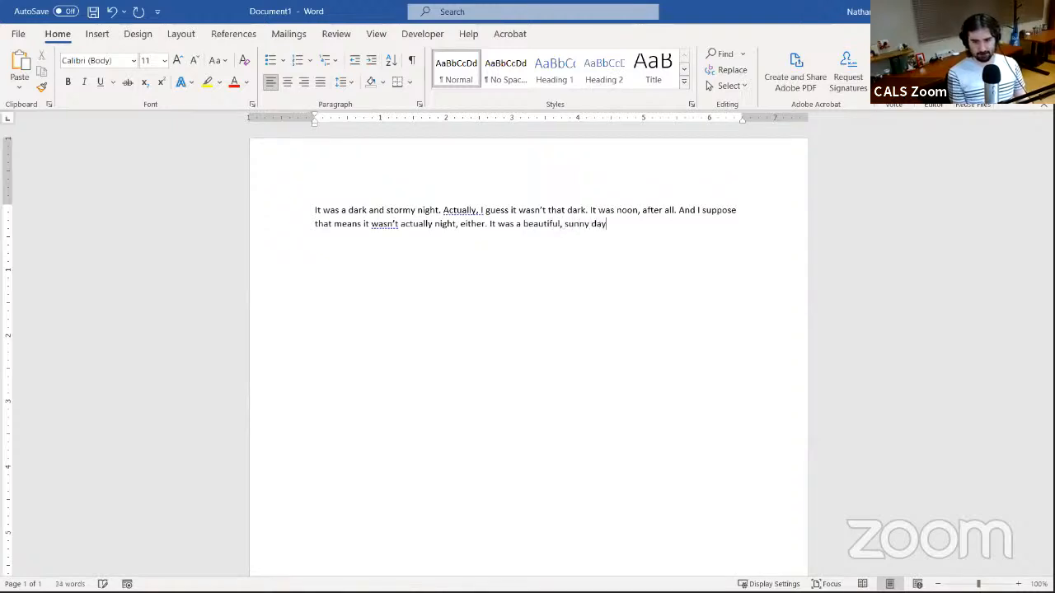
{"action": "type", "text": "; not a cloud was in th"}
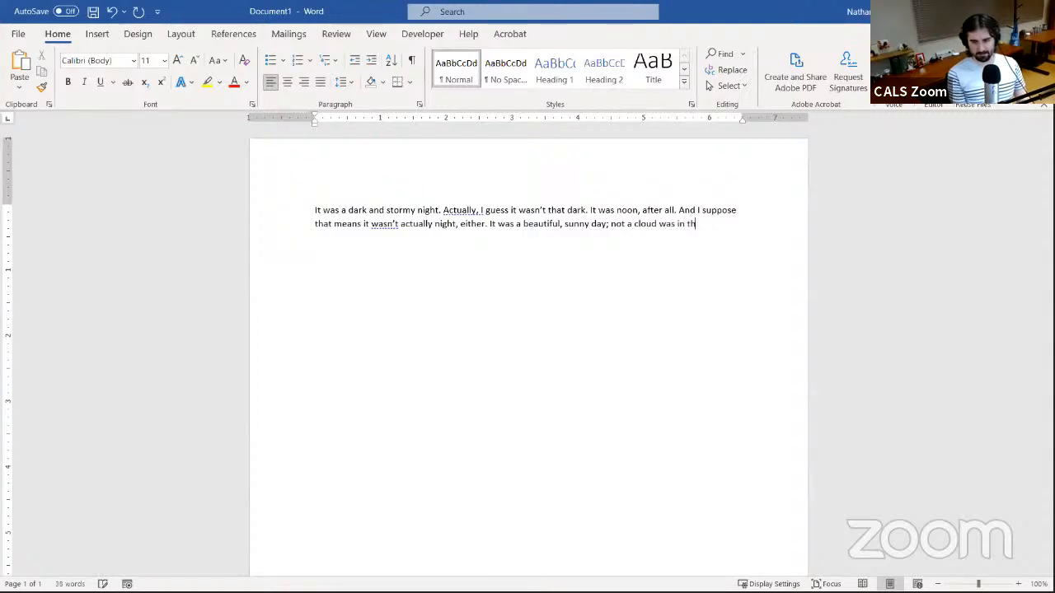
{"action": "type", "text": "e sky! We were plan"}
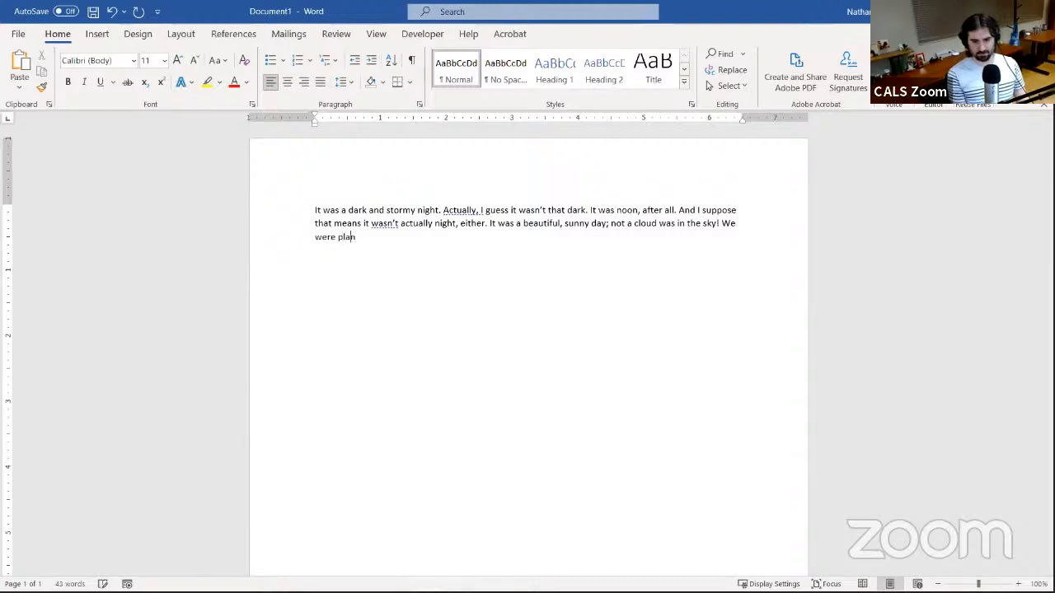
Finish the sentence as "We were planning a picnic with nine different kinds of pie." and add "It was a lovely afternoon."
{"action": "type", "text": "ning a picnic with nine d"}
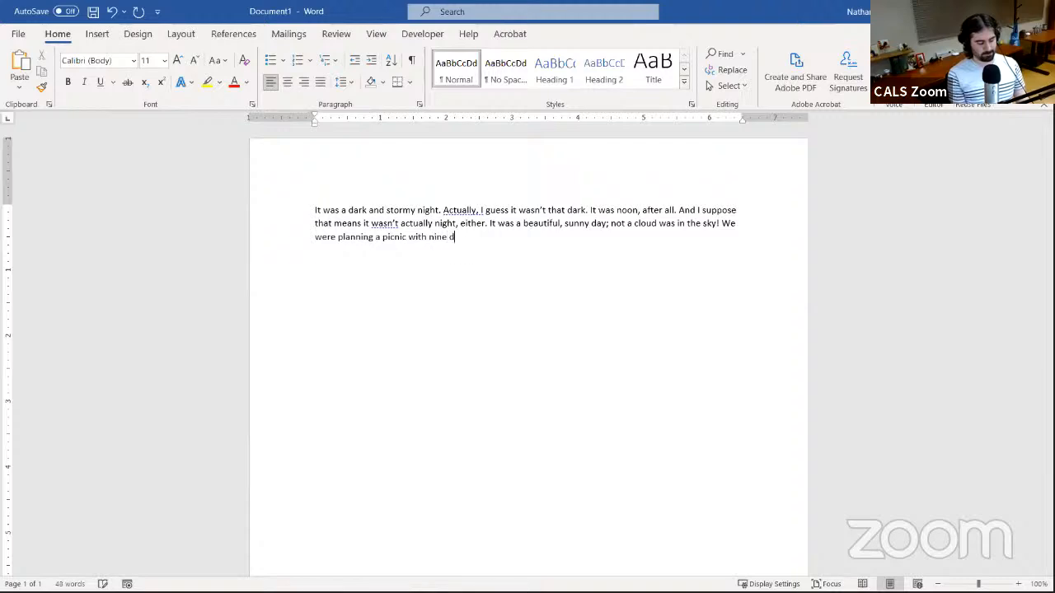
{"action": "type", "text": "ifferen"}
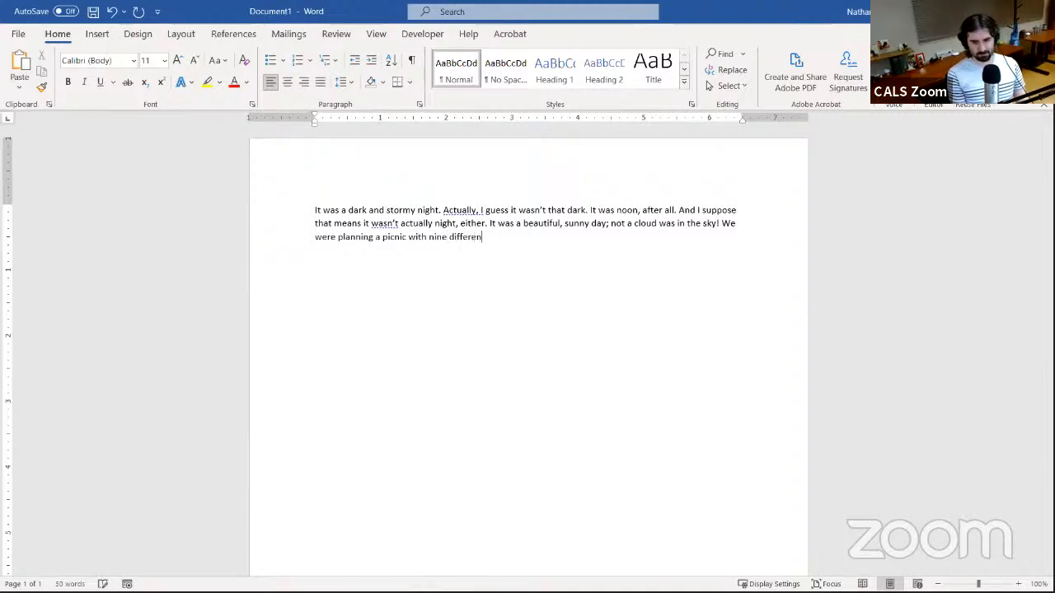
{"action": "type", "text": "t kinds of"}
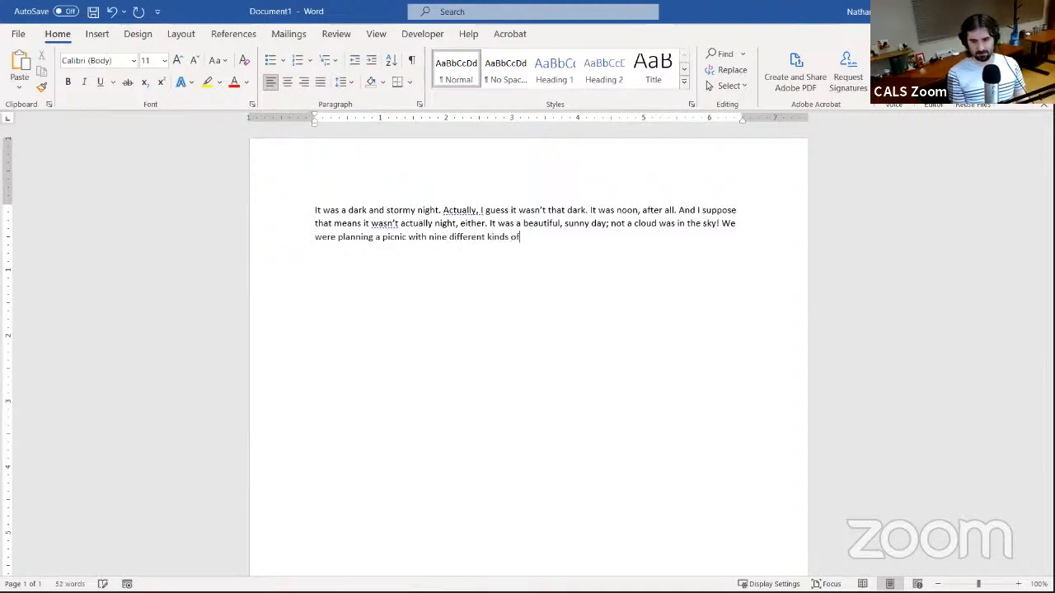
{"action": "type", "text": " pie. It was "}
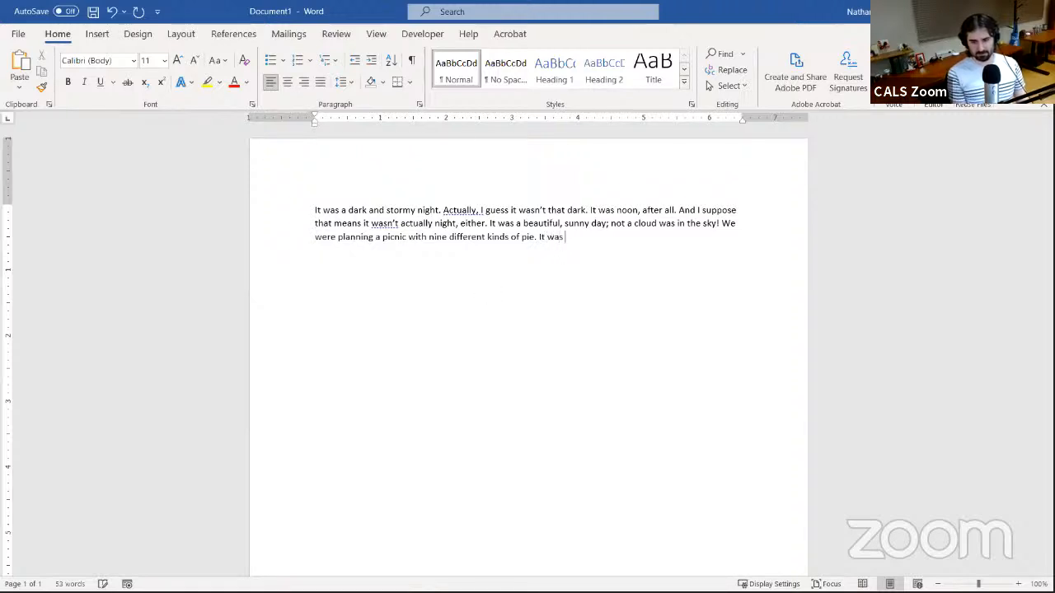
{"action": "type", "text": "a lovely afterno"}
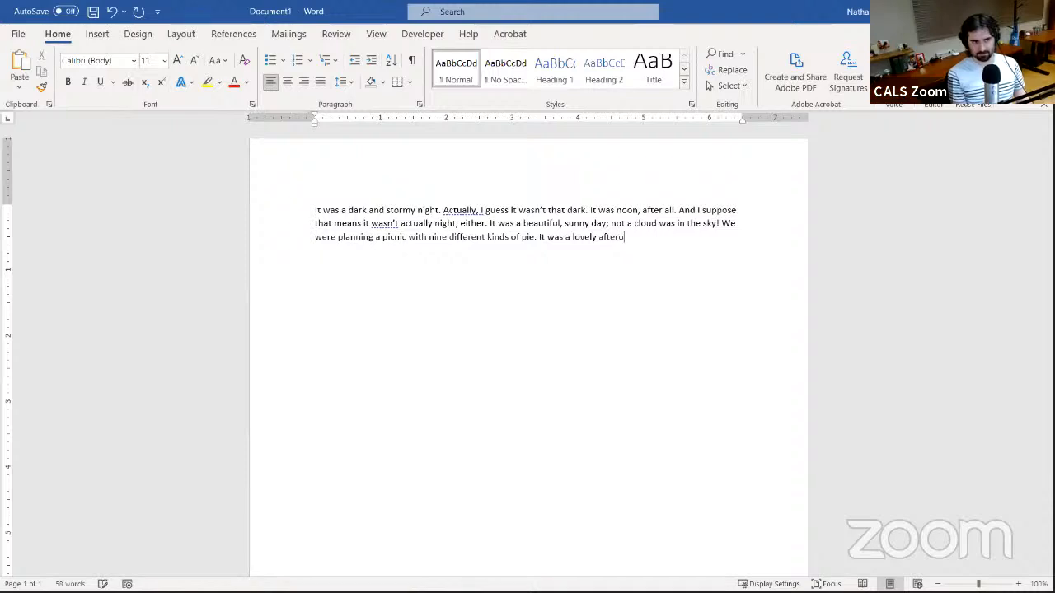
{"action": "type", "text": "on."}
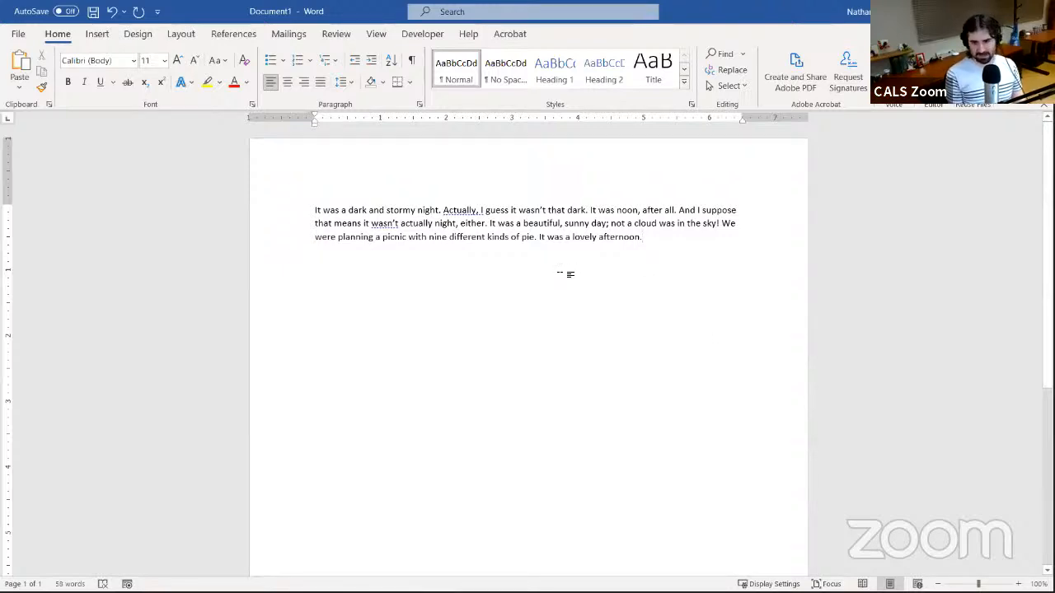
Start a new paragraph below the first one reading "This is a second paragraph. It's shorter."
{"action": "key", "text": "Return"}
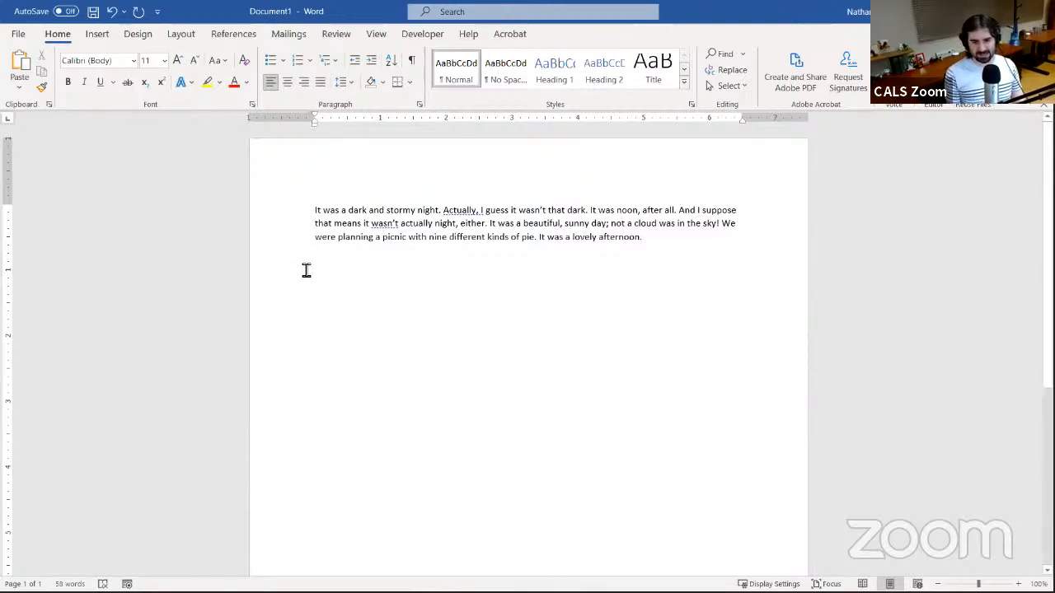
{"action": "type", "text": "This is"}
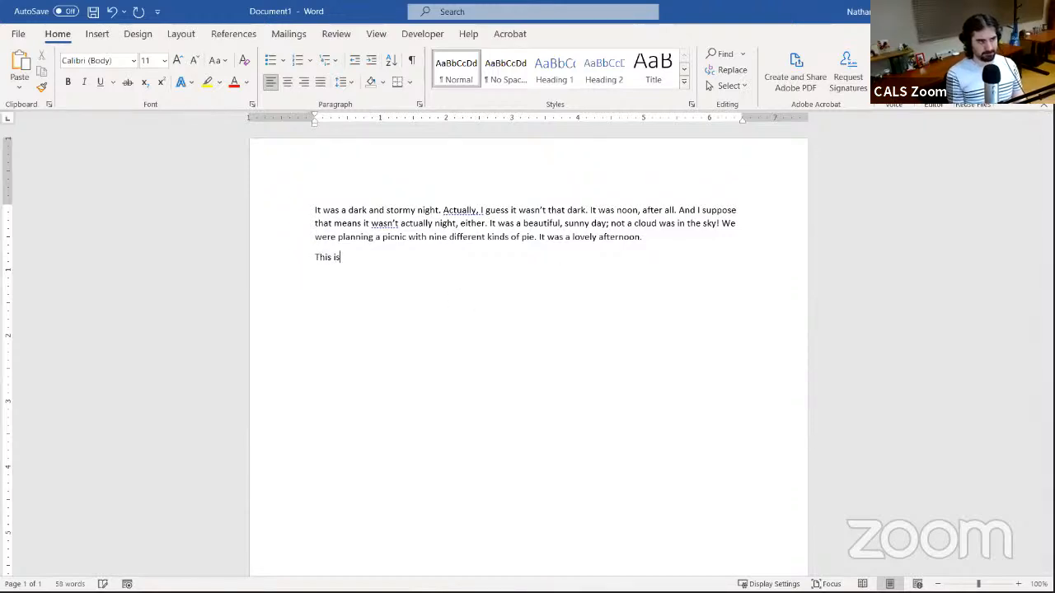
{"action": "type", "text": " a second pa"}
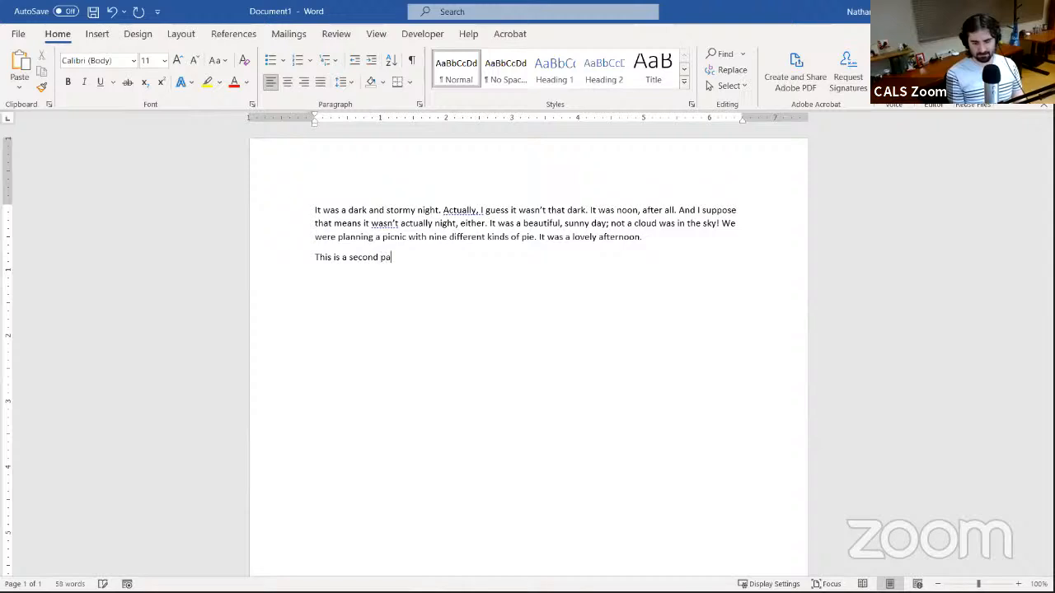
{"action": "type", "text": "ragra"}
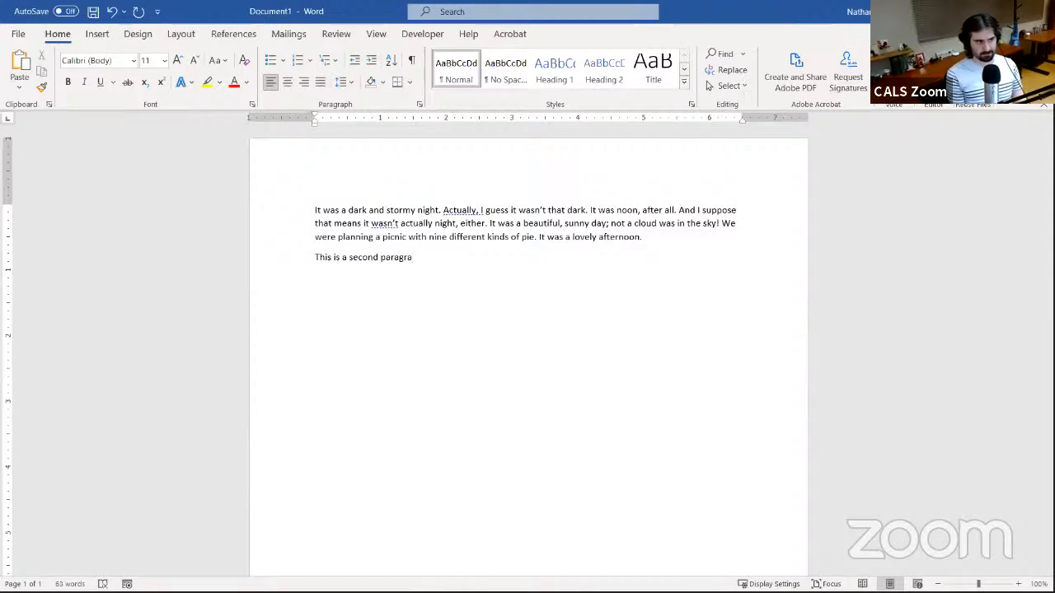
{"action": "type", "text": "ph"}
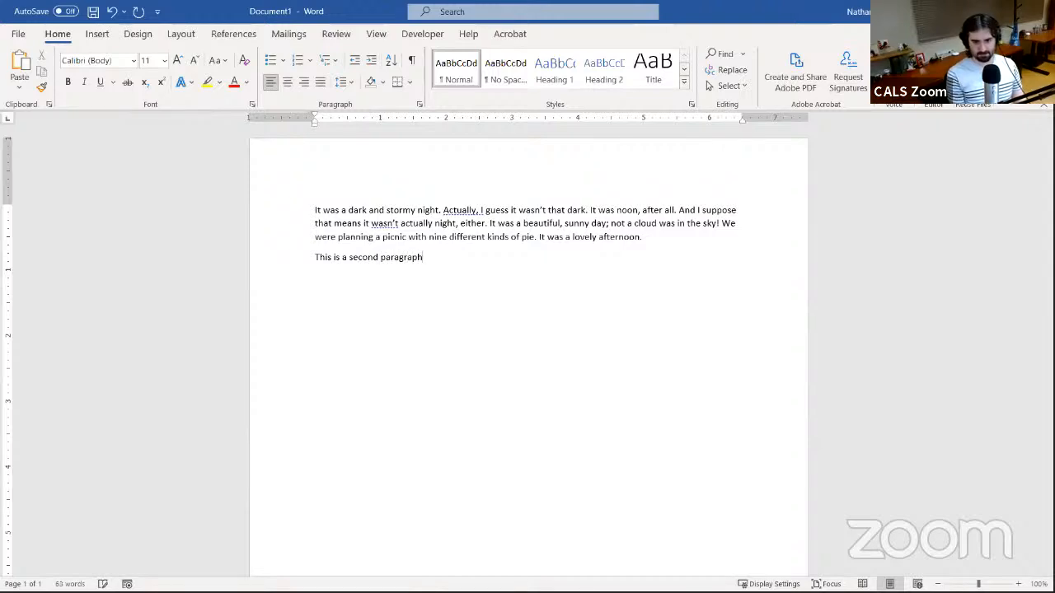
{"action": "type", "text": ". It's w"}
{"action": "type", "text": "i"}
{"action": "key", "text": "BackSpace"}
{"action": "key", "text": "BackSpace"}
{"action": "type", "text": "shorter."}
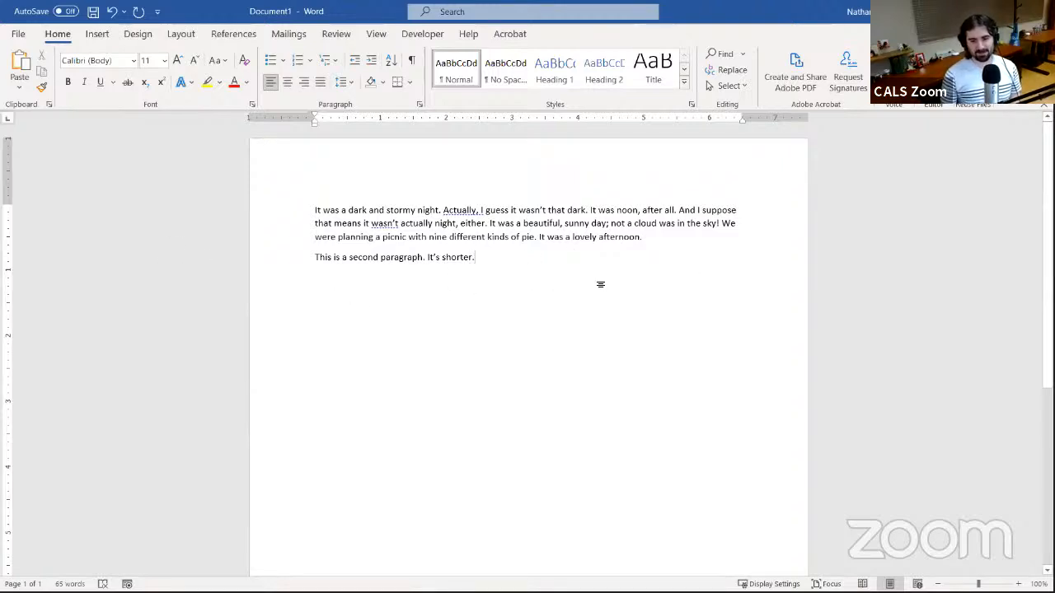
Start a third paragraph with "The", and place the insertion point at the end of the first paragraph
{"action": "key", "text": "Return"}
{"action": "type", "text": "The"}
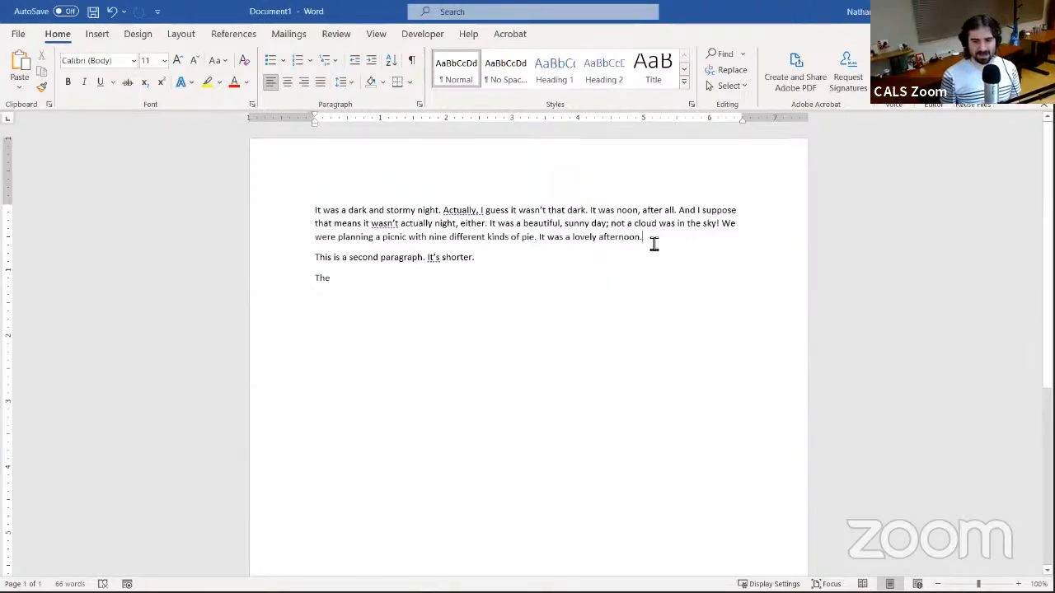
{"action": "left_click", "coordinate": [640, 249]}
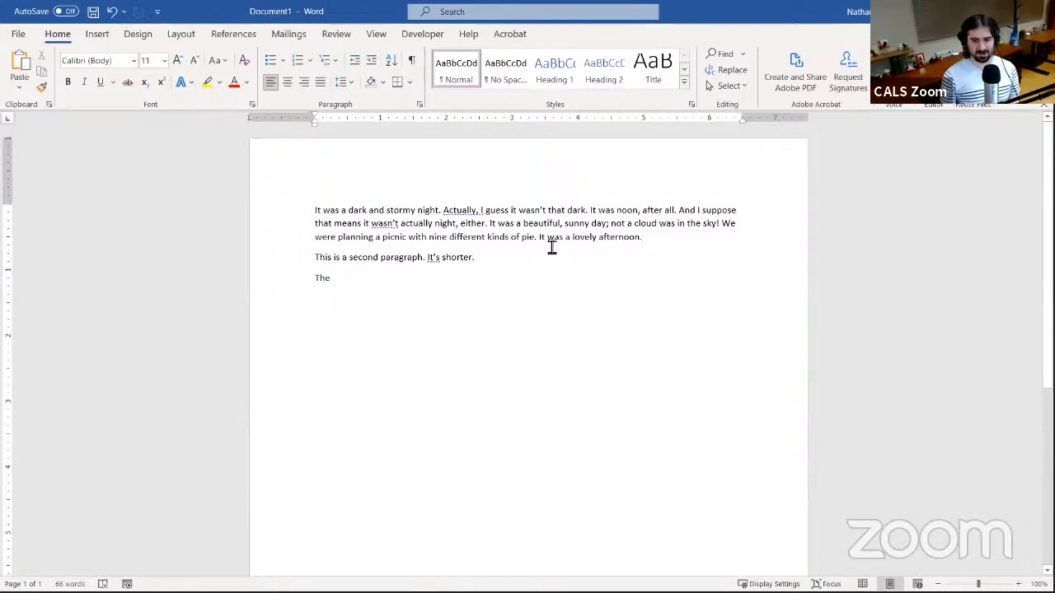
Select the sentence "It was a lovely afternoon." at the end of the first paragraph
{"action": "left_click", "coordinate": [659, 242]}
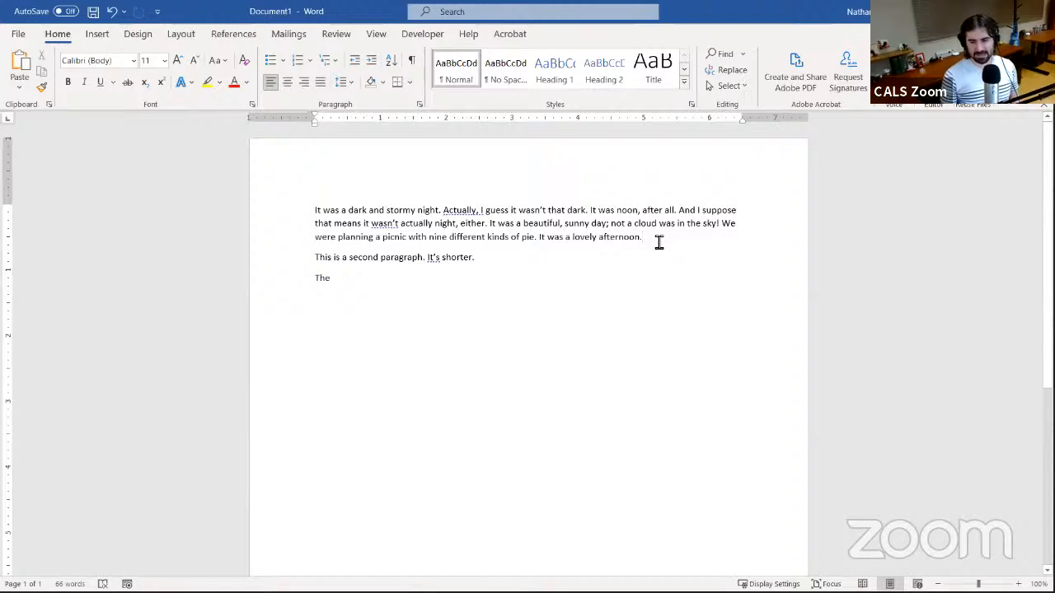
{"action": "left_click_drag", "start_coordinate": [658, 242], "coordinate": [550, 242]}
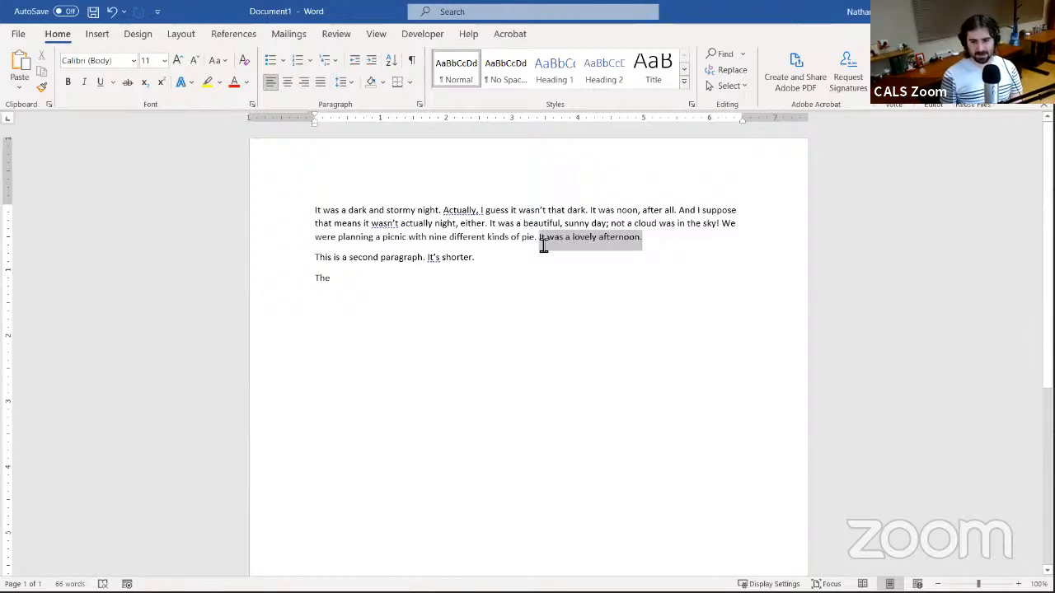
{"action": "left_click_drag", "start_coordinate": [543, 247], "coordinate": [544, 247]}
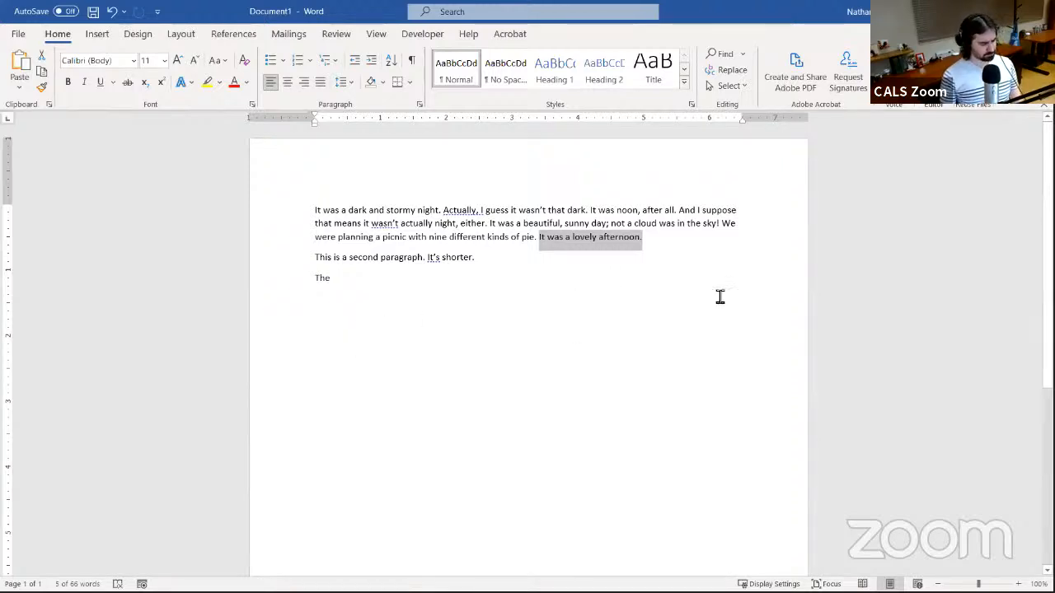
{"action": "left_click", "coordinate": [594, 292]}
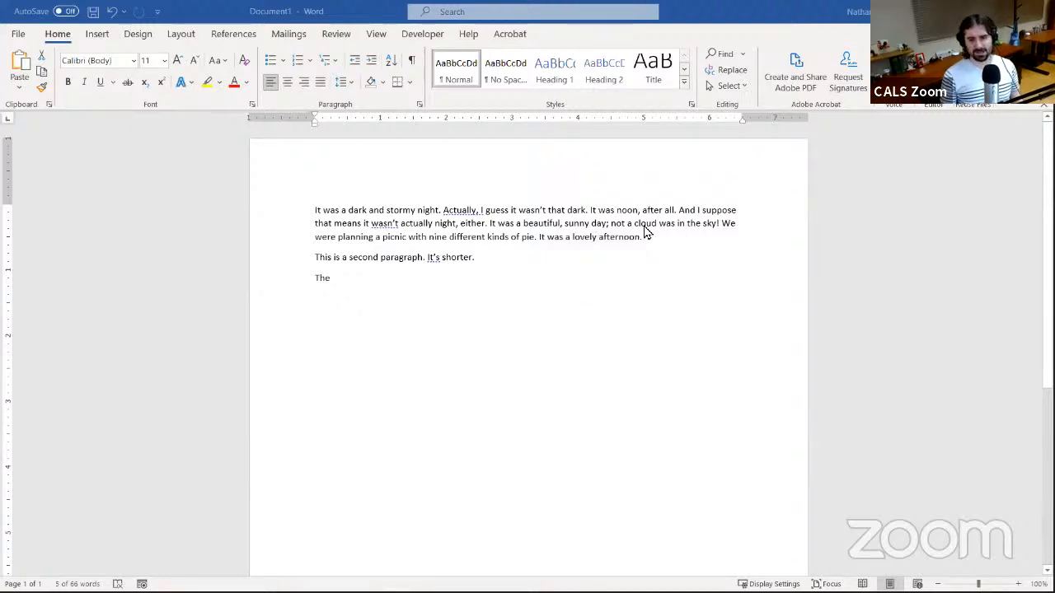
{"action": "left_click", "coordinate": [732, 8]}
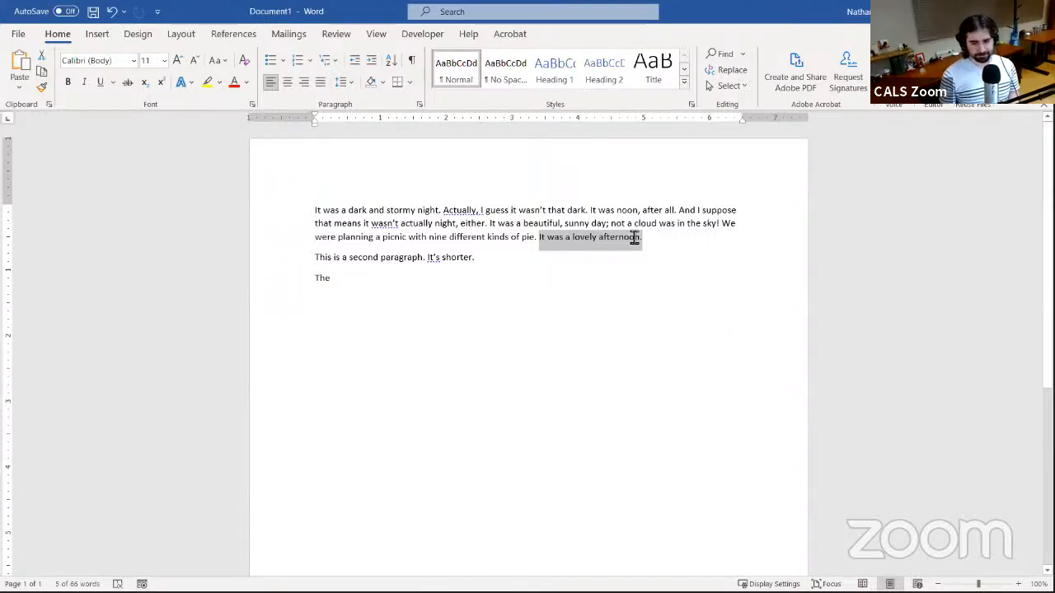
Collapse the selection to the end of the first paragraph and select backward character by character to cover "vely afternoon."
{"action": "key", "text": "Right"}
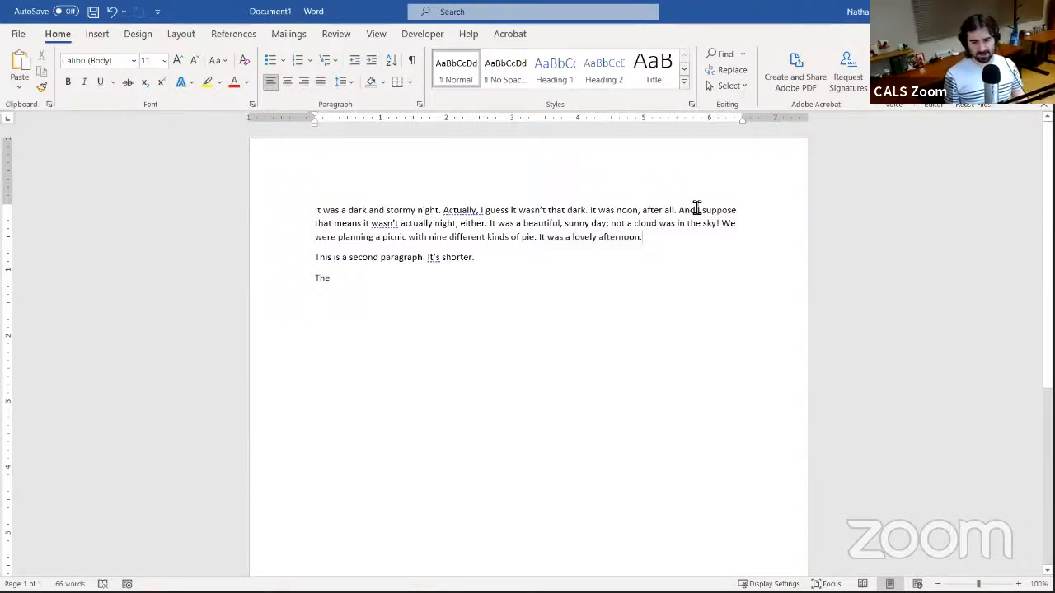
{"action": "key", "text": "shift+Left"}
{"action": "key", "text": "shift+Left"}
{"action": "key", "text": "shift+Left"}
{"action": "key", "text": "shift+Left"}
{"action": "key", "text": "shift+Left"}
{"action": "key", "text": "shift+Left"}
{"action": "key", "text": "shift+Left"}
{"action": "key", "text": "shift+Left"}
{"action": "key", "text": "shift+Left"}
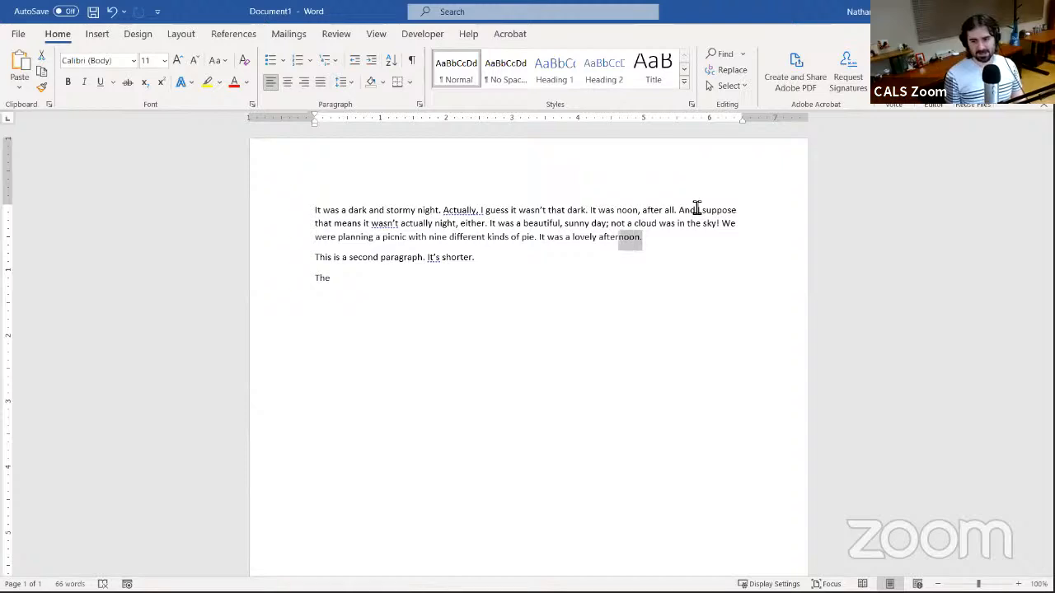
{"action": "key", "text": "shift+Left"}
{"action": "key", "text": "shift+Left"}
{"action": "key", "text": "shift+Left"}
{"action": "key", "text": "shift+Left"}
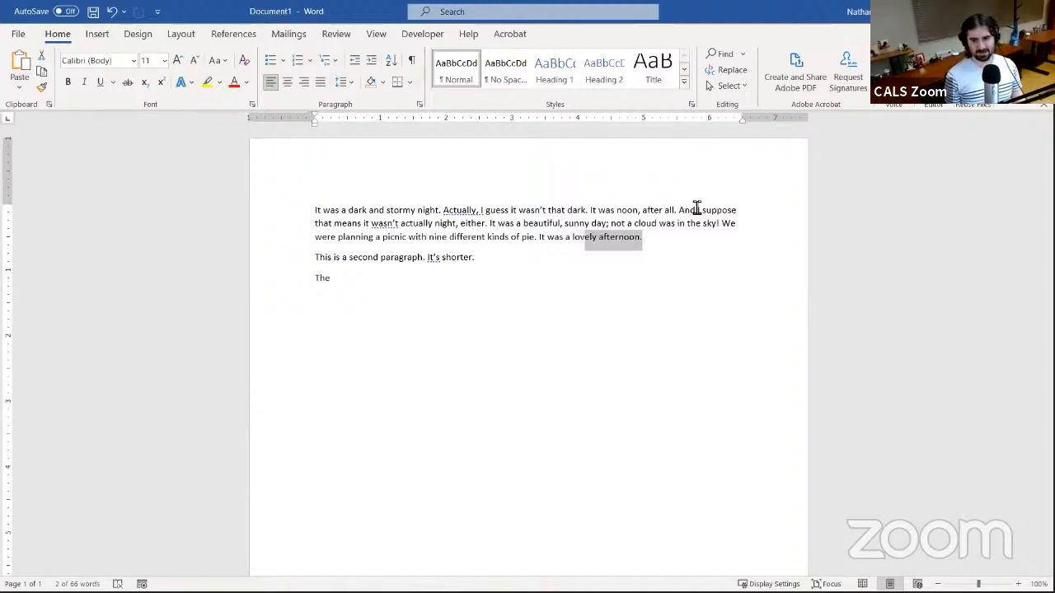
{"action": "key", "text": "shift+Left"}
{"action": "key", "text": "shift+Left"}
{"action": "key", "text": "shift+Left"}
{"action": "key", "text": "shift+Right"}
{"action": "key", "text": "shift+Right"}
{"action": "key", "text": "shift+Right"}
{"action": "key", "text": "shift+Right"}
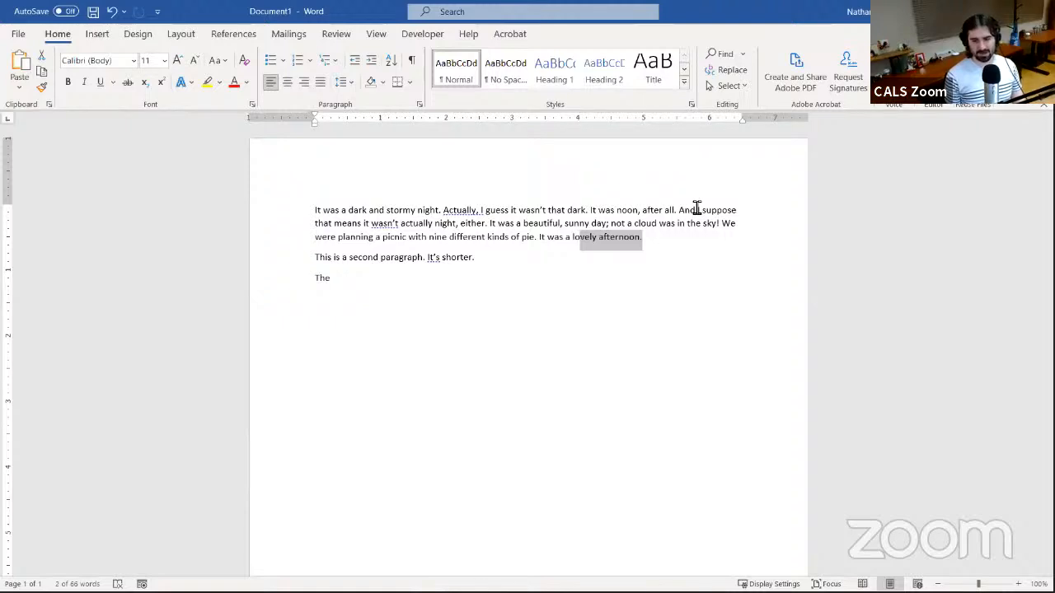
Extend the selection up two lines into the paragraph's first line and shrink it back to "vely afternoon."
{"action": "key", "text": "shift+Up"}
{"action": "key", "text": "shift+Up"}
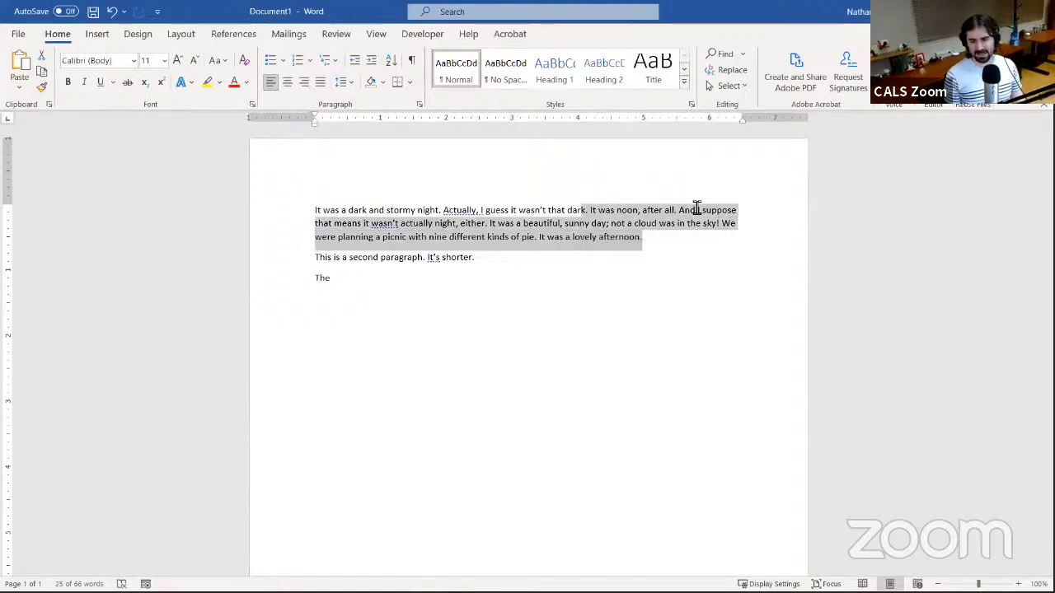
{"action": "key", "text": "shift+Down"}
{"action": "key", "text": "shift+Down"}
{"action": "key", "text": "shift+Up"}
{"action": "key", "text": "shift+Up"}
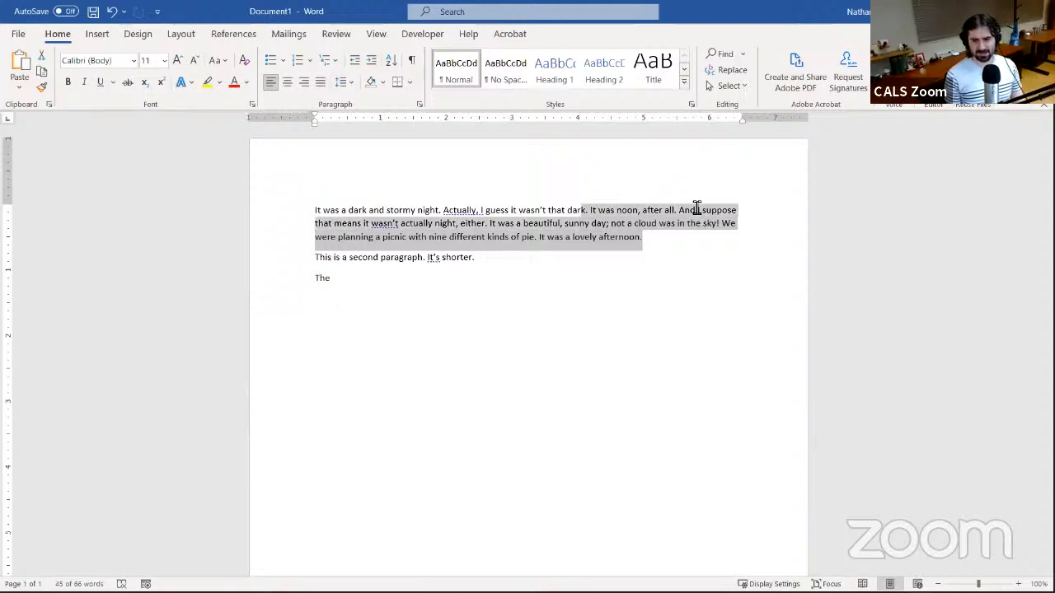
{"action": "key", "text": "shift+Down"}
{"action": "key", "text": "shift+Down"}
{"action": "key", "text": "shift+Down"}
{"action": "key", "text": "shift+Up"}
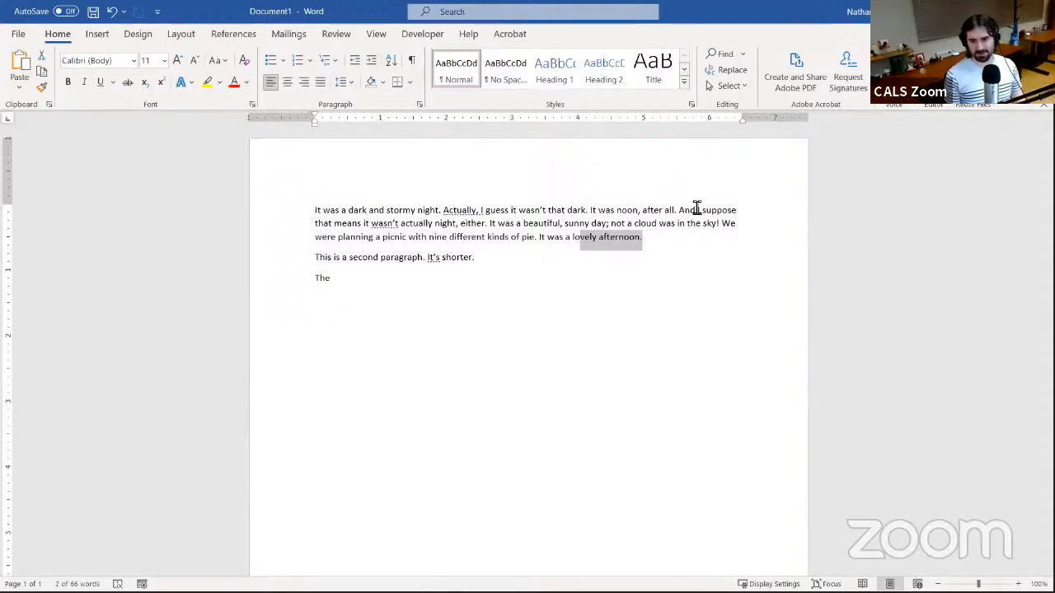
Extend the selection backward word by word to cover the whole sentence "It was a lovely afternoon."
{"action": "key", "text": "ctrl+shift+Left"}
{"action": "key", "text": "ctrl+shift+Left"}
{"action": "key", "text": "ctrl+shift+Left"}
{"action": "key", "text": "ctrl+shift+Left"}
{"action": "key", "text": "ctrl+shift+Left"}
{"action": "key", "text": "ctrl+shift+Right"}
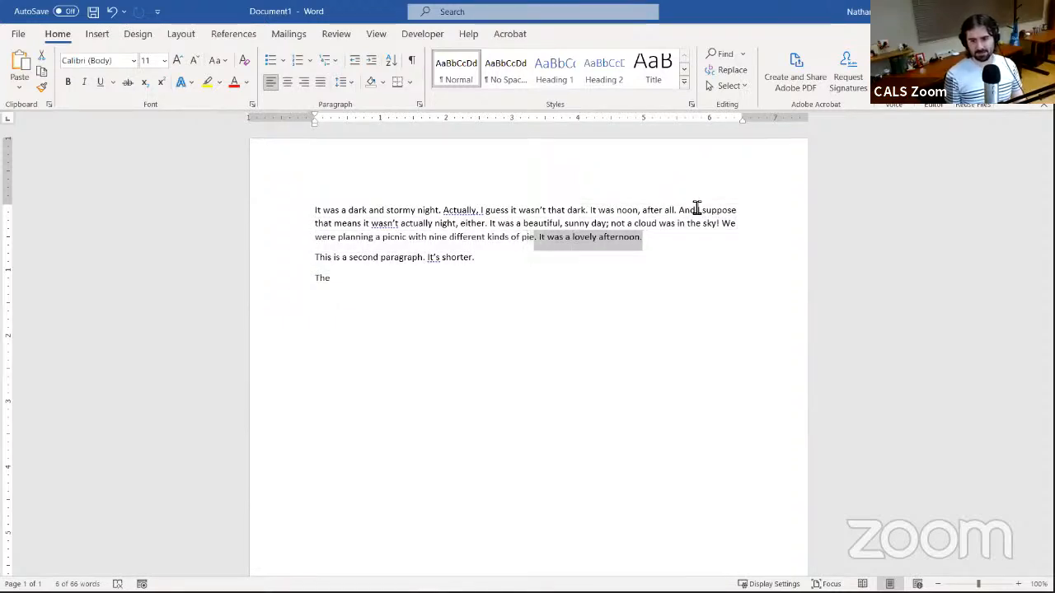
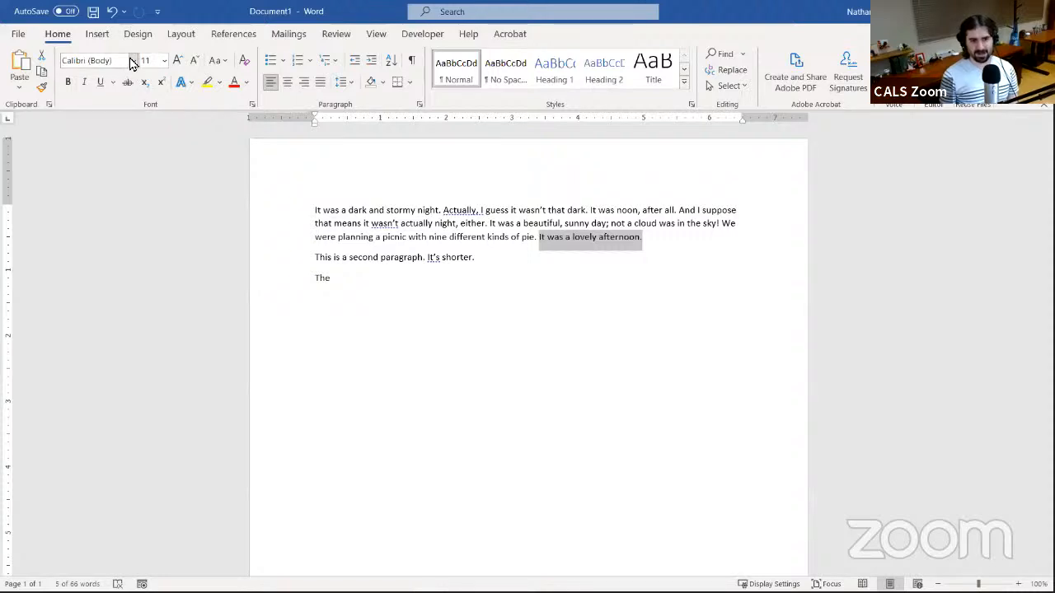
Preview several fonts on the selected sentence "It was a lovely afternoon." and apply Broadway
{"action": "left_click", "coordinate": [130, 62]}
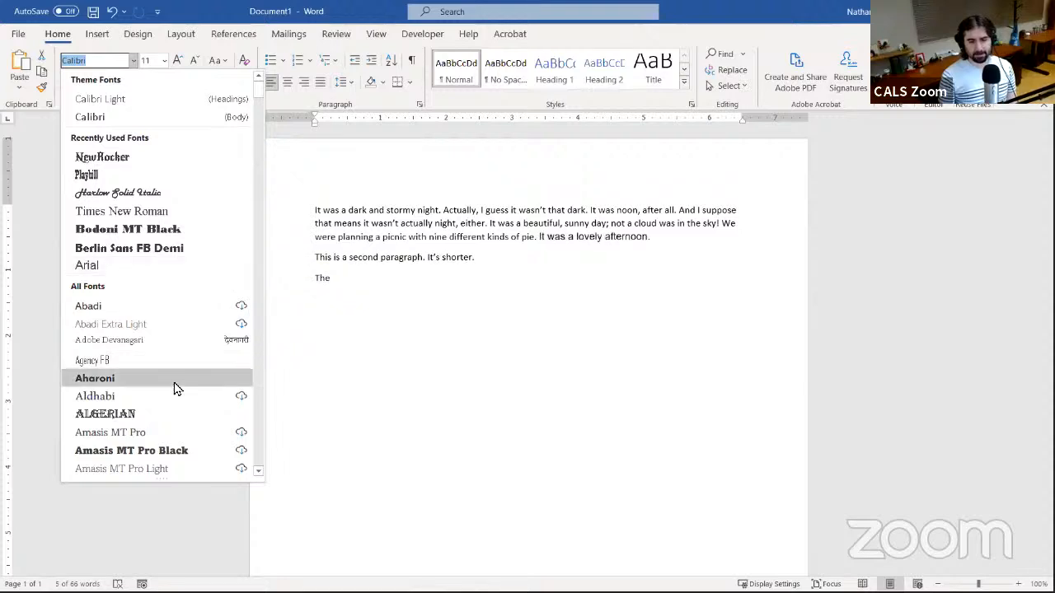
{"action": "scroll", "coordinate": [174, 384], "scroll_direction": "down", "scroll_amount": 15}
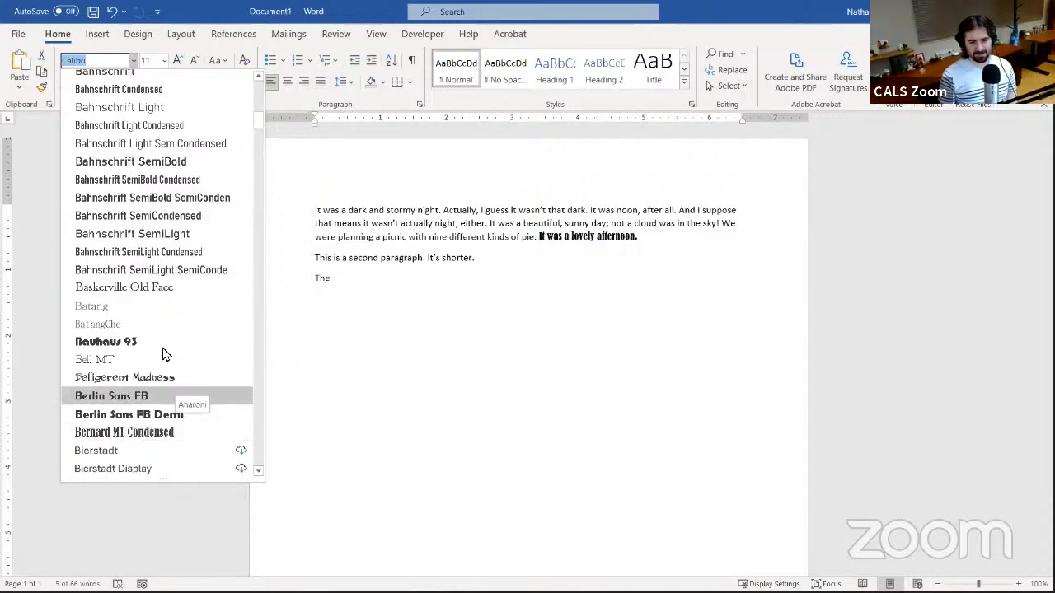
{"action": "scroll", "coordinate": [163, 425], "scroll_direction": "down", "scroll_amount": 3}
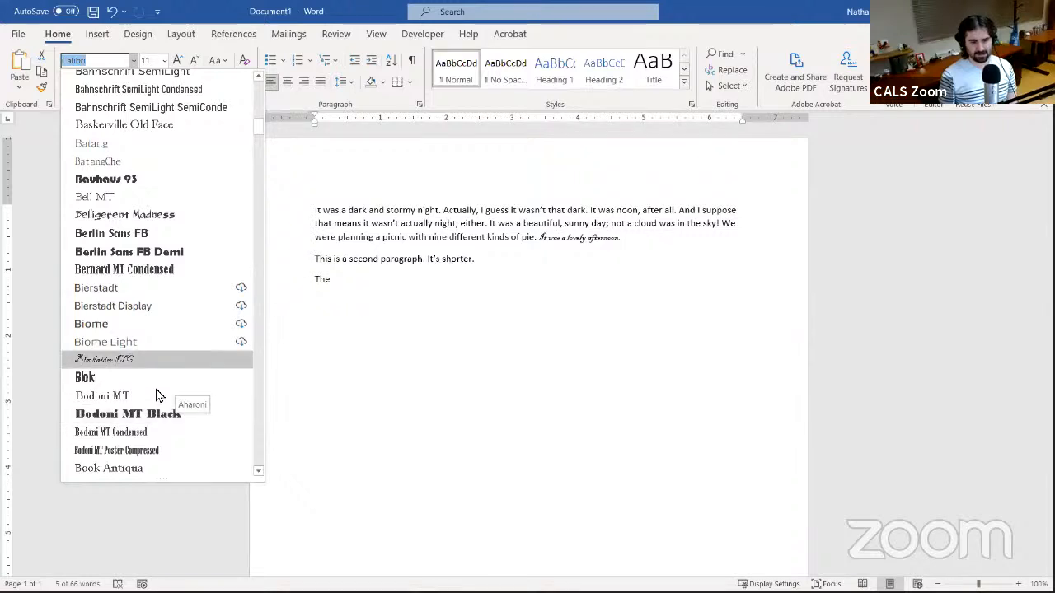
{"action": "scroll", "coordinate": [160, 344], "scroll_direction": "down", "scroll_amount": 4}
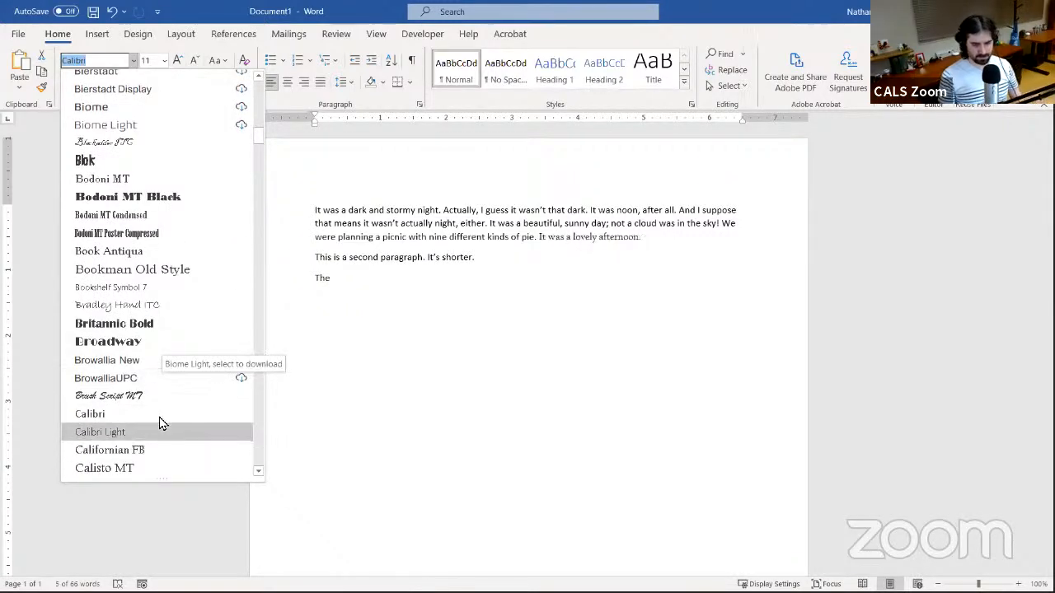
{"action": "scroll", "coordinate": [157, 427], "scroll_direction": "down", "scroll_amount": 2}
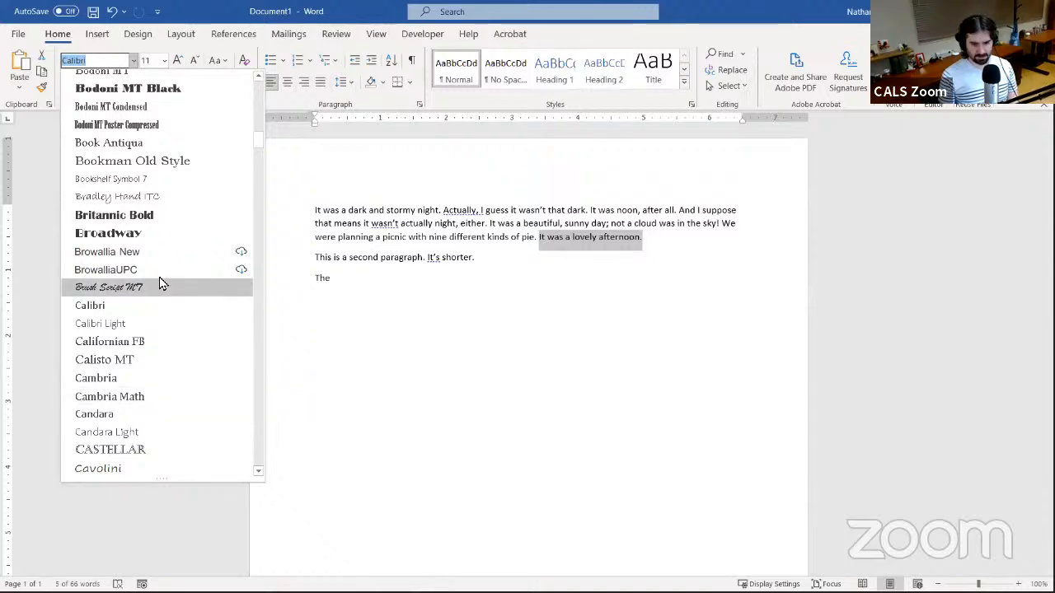
{"action": "left_click", "coordinate": [167, 234]}
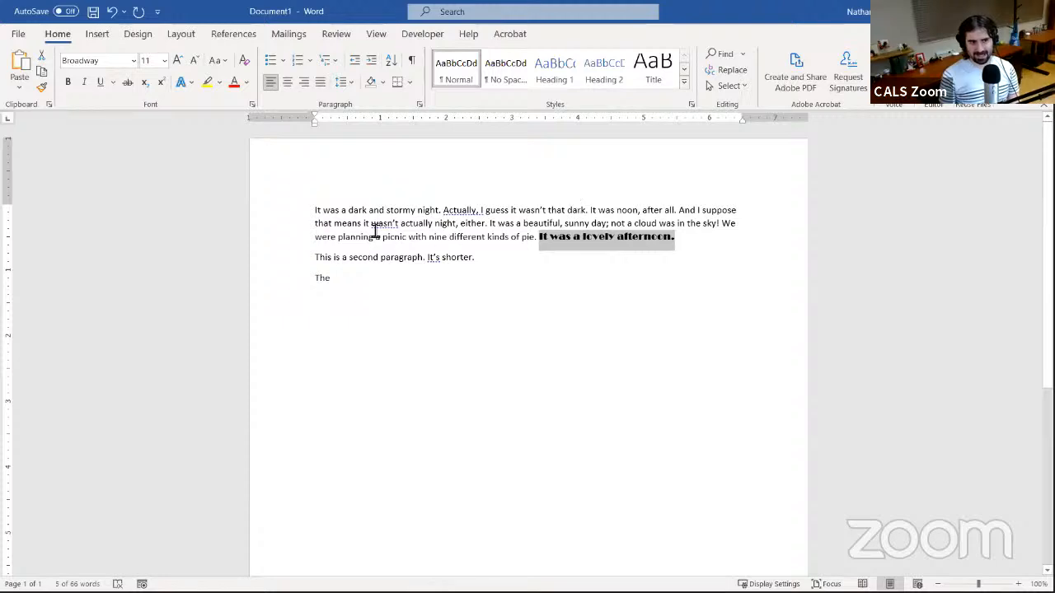
Set the font of the selected sentence "It was a lovely afternoon." to Times New Roman
{"action": "left_click", "coordinate": [134, 61]}
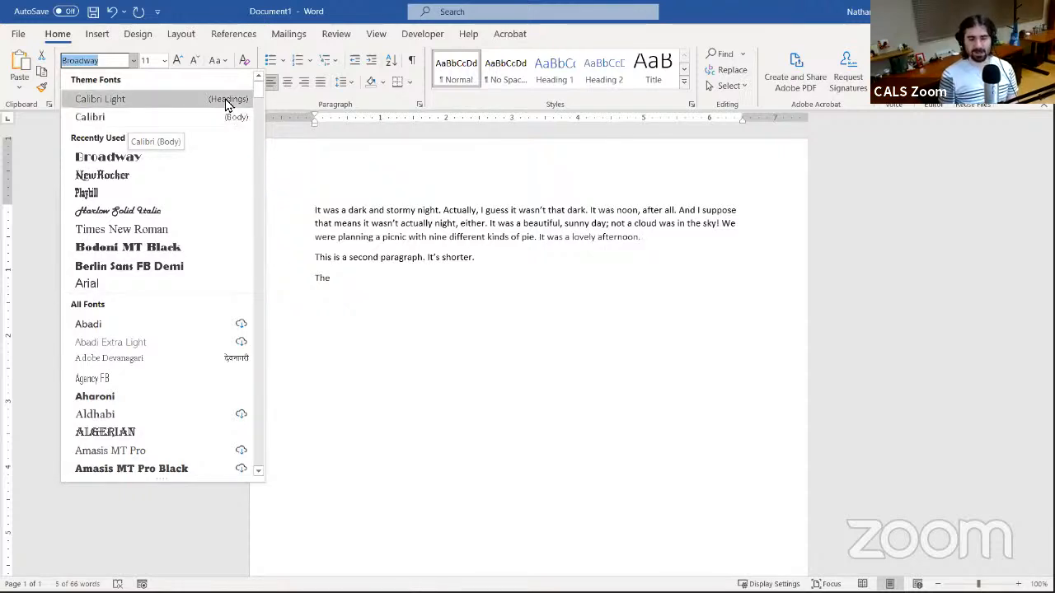
{"action": "left_click", "coordinate": [227, 4]}
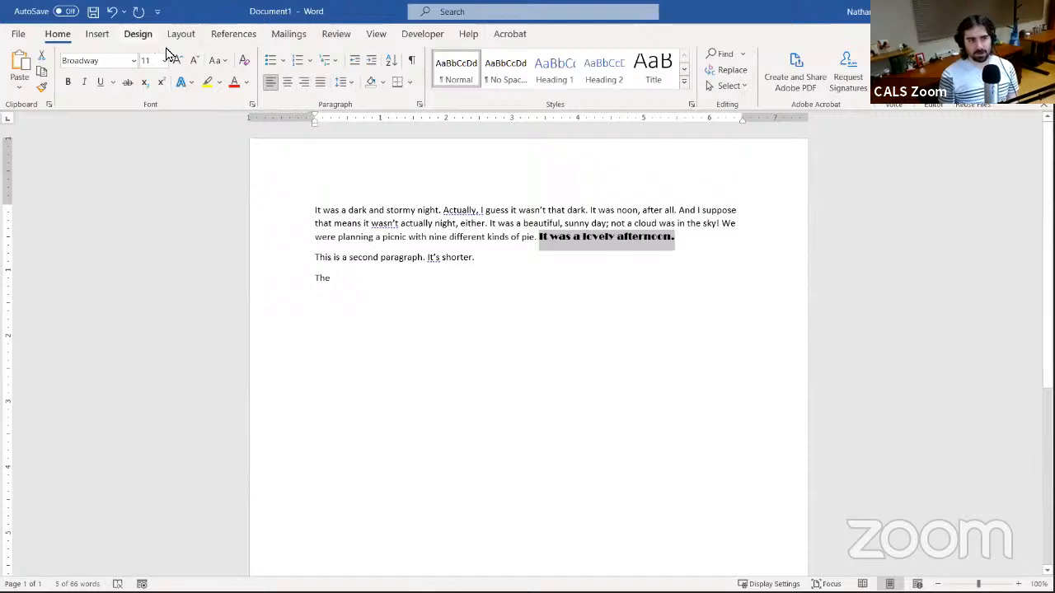
{"action": "left_click", "coordinate": [104, 60]}
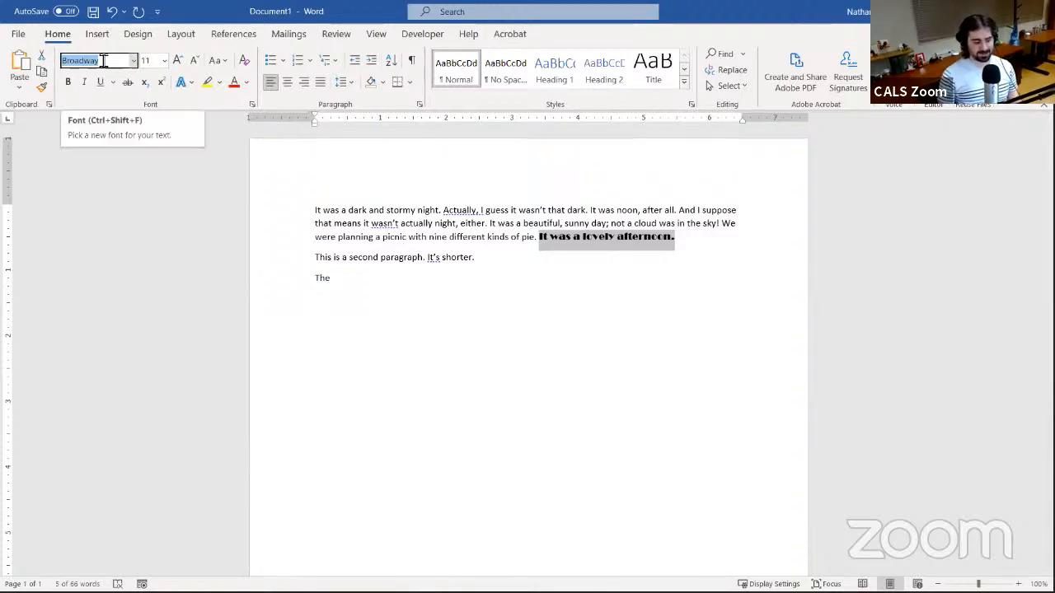
{"action": "type", "text": "Times New Roman"}
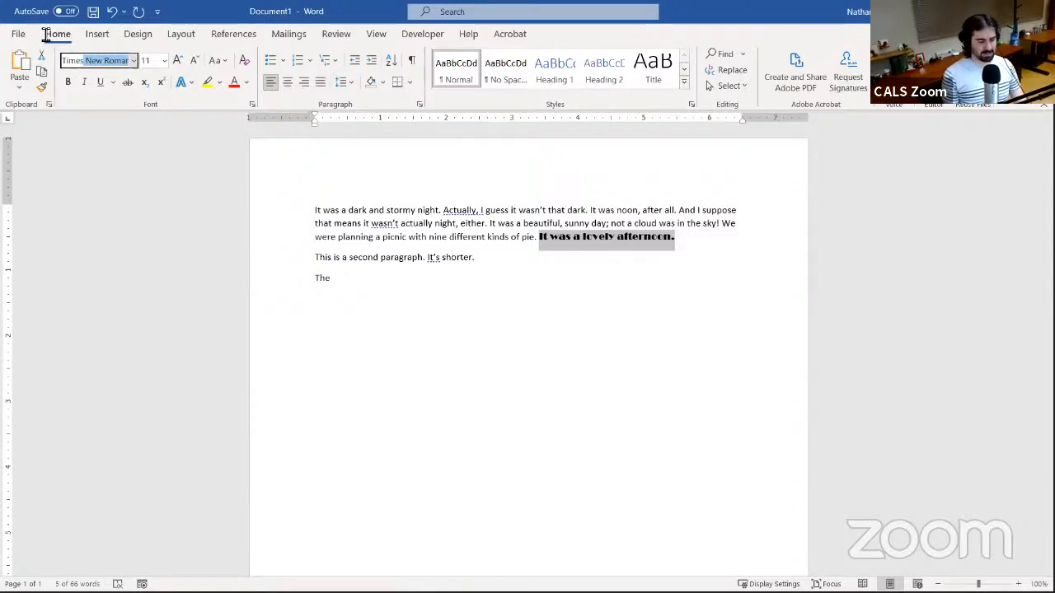
{"action": "key", "text": "Return"}
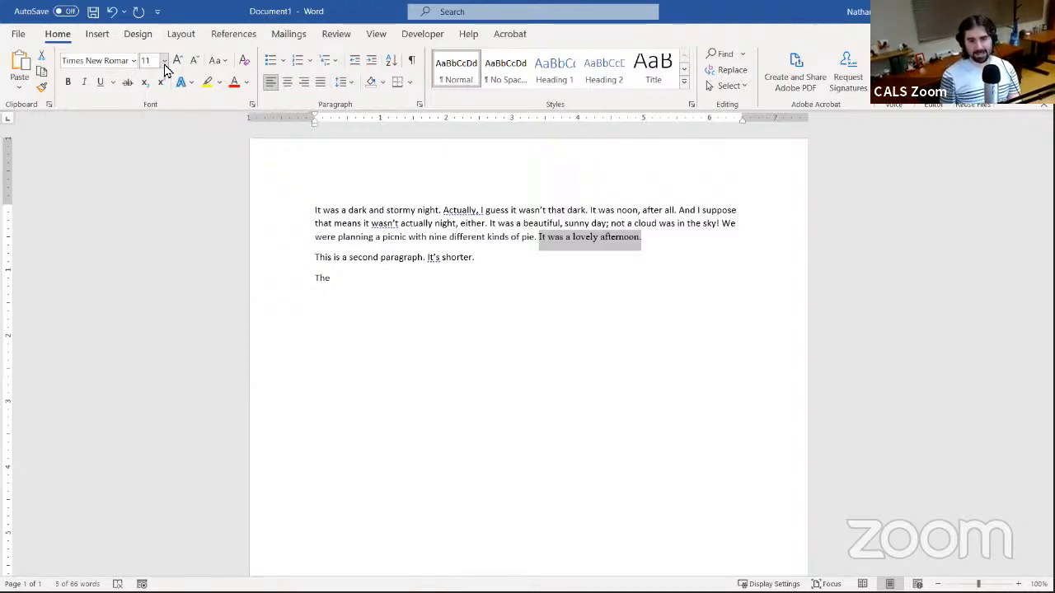
Set the font size of the selected sentence "It was a lovely afternoon." to 32, a size not among the presets
{"action": "left_click", "coordinate": [165, 62]}
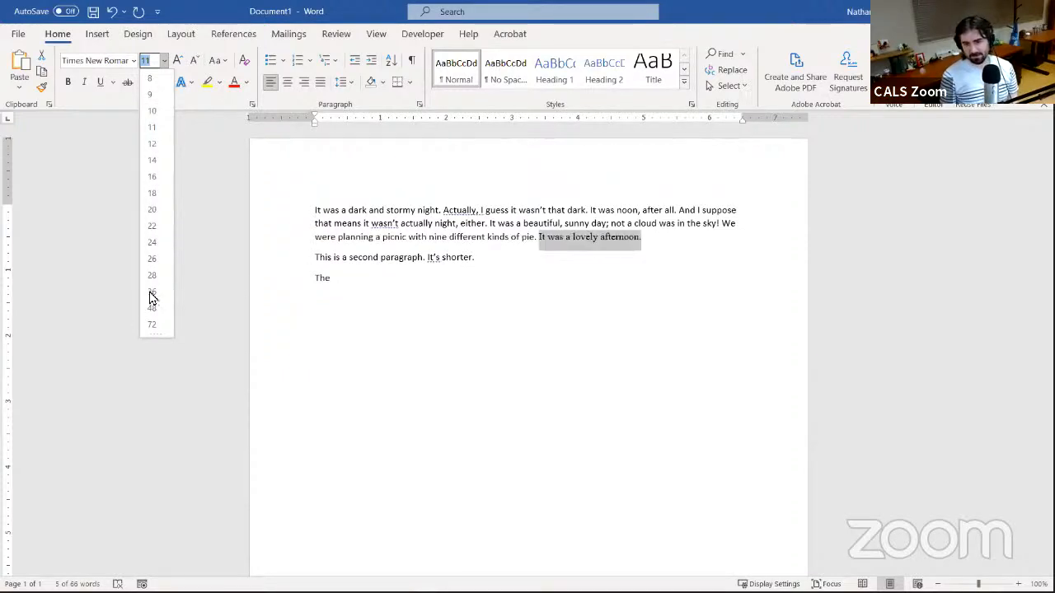
{"action": "left_click", "coordinate": [151, 66]}
{"action": "type", "text": "32"}
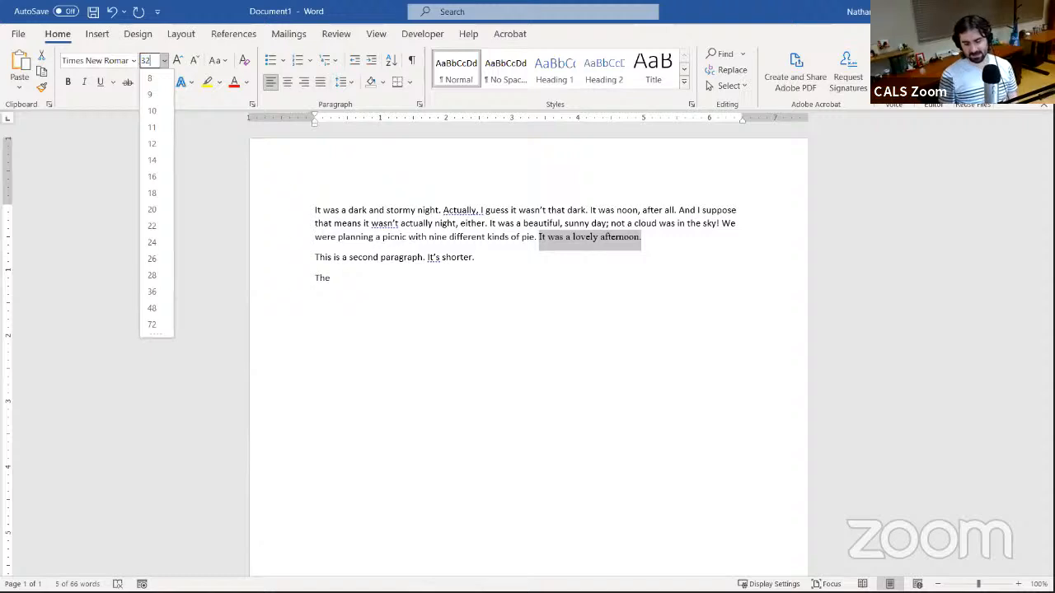
{"action": "key", "text": "Return"}
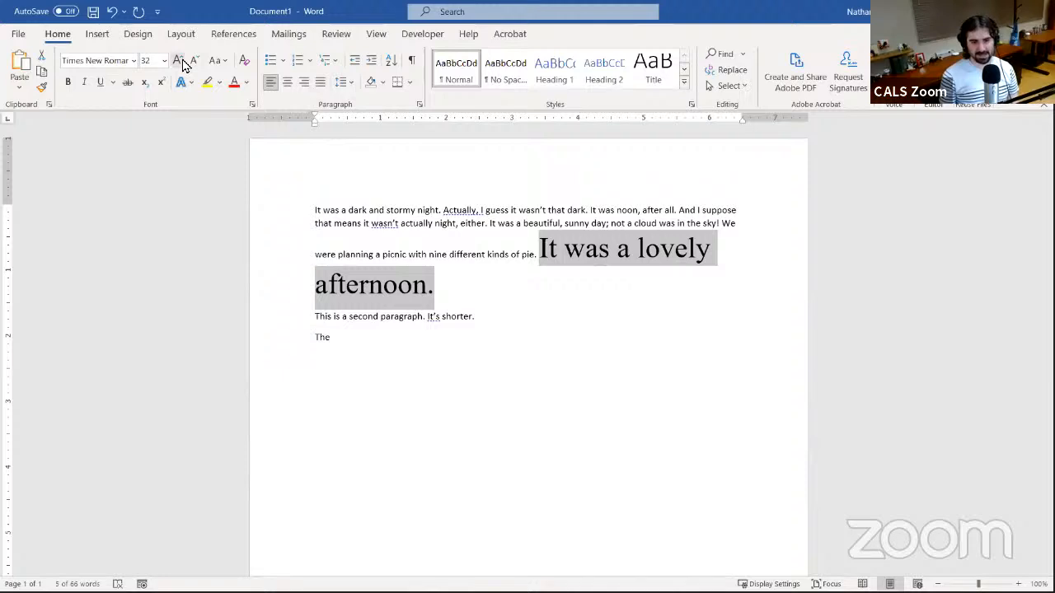
Increase the selected sentence's font size to 36 with Grow Font and reduce it to 28 with Shrink Font
{"action": "left_click", "coordinate": [183, 66]}
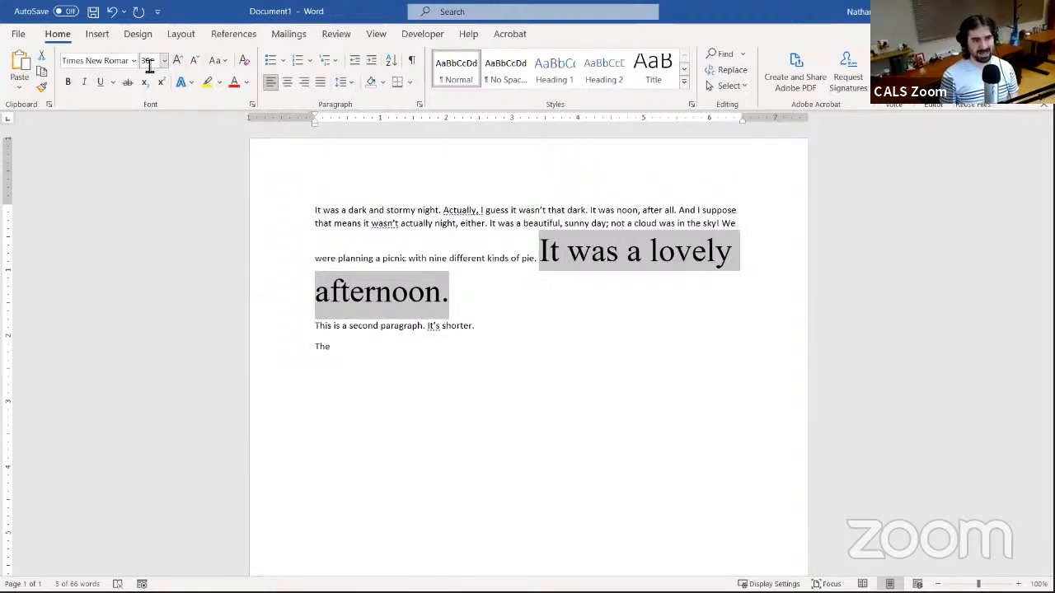
{"action": "left_click", "coordinate": [197, 66]}
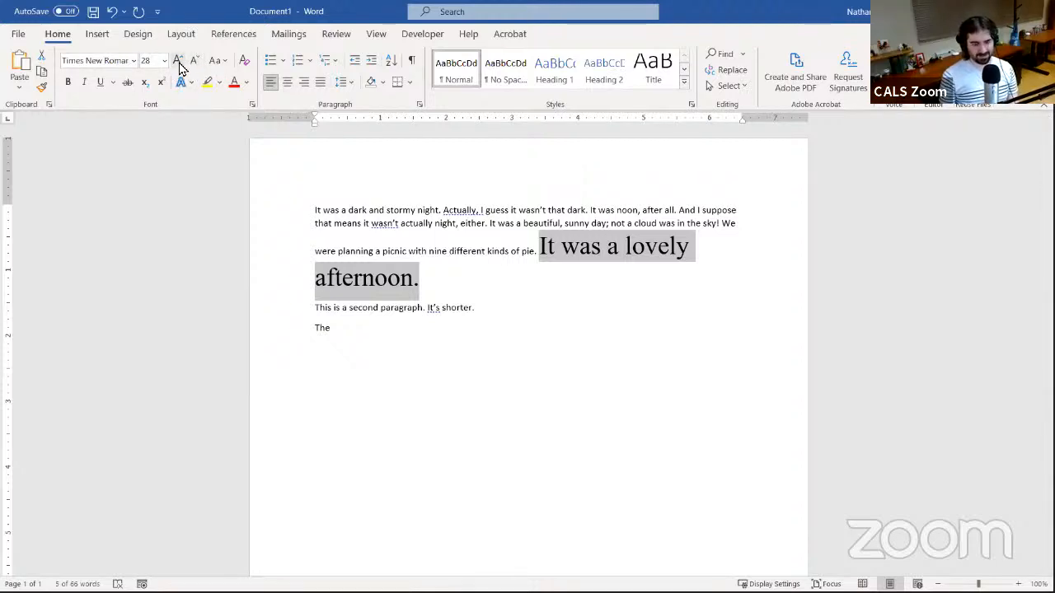
Change the case of the selected sentence to lowercase and then to UPPERCASE
{"action": "left_click", "coordinate": [223, 68]}
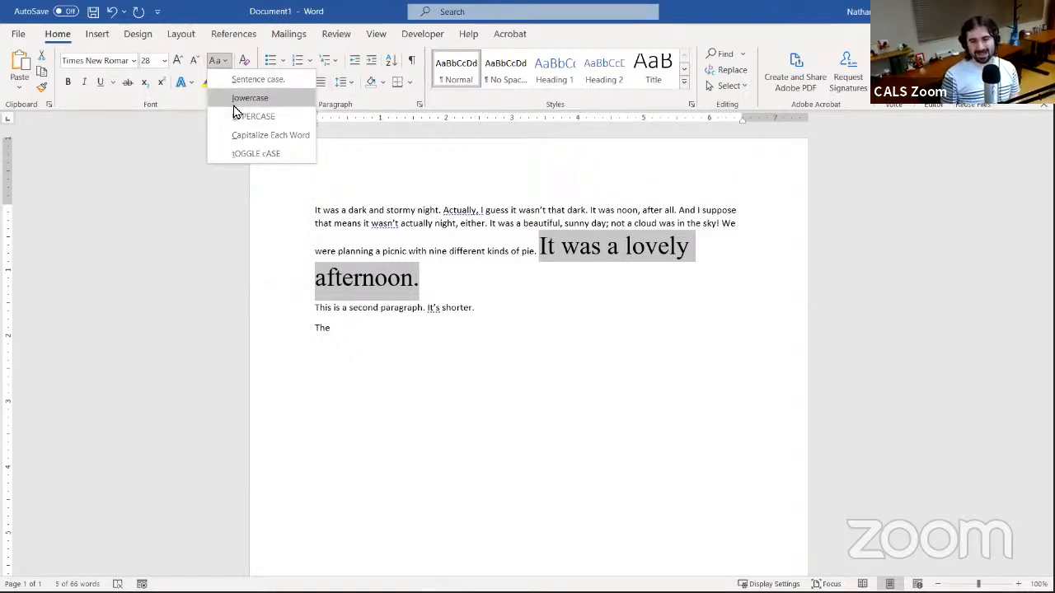
{"action": "left_click", "coordinate": [234, 104]}
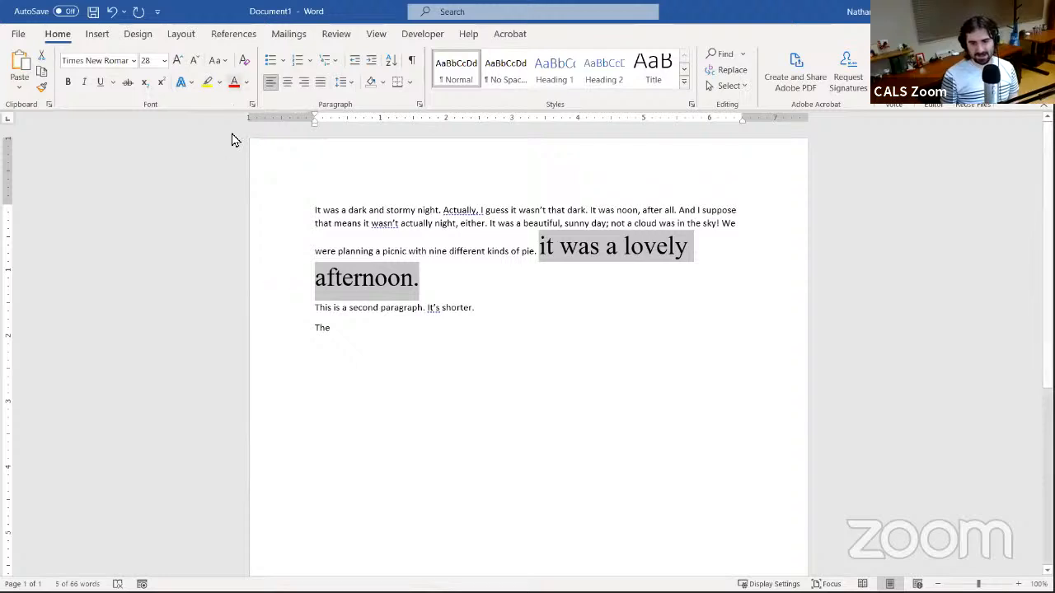
{"action": "left_click", "coordinate": [216, 61]}
{"action": "left_click", "coordinate": [240, 125]}
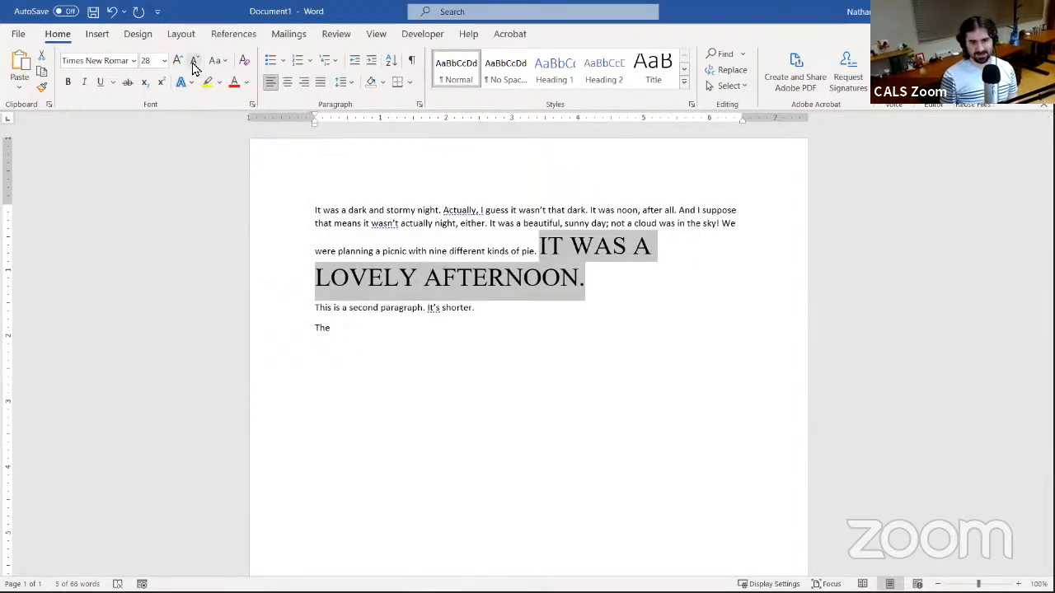
Change the case of the selected sentence to Capitalize Each Word
{"action": "left_click", "coordinate": [223, 66]}
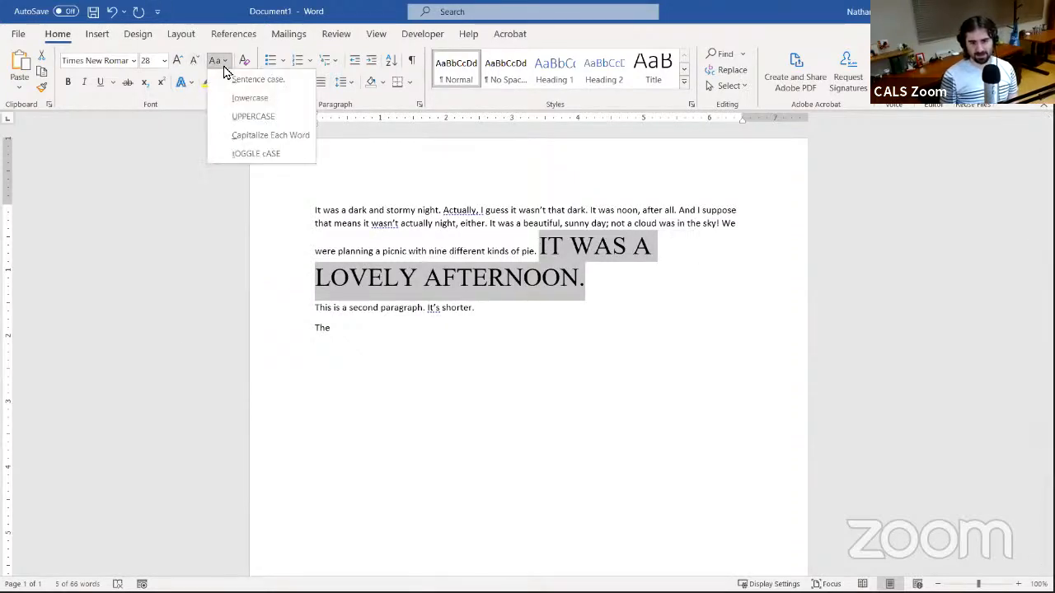
{"action": "left_click", "coordinate": [245, 135]}
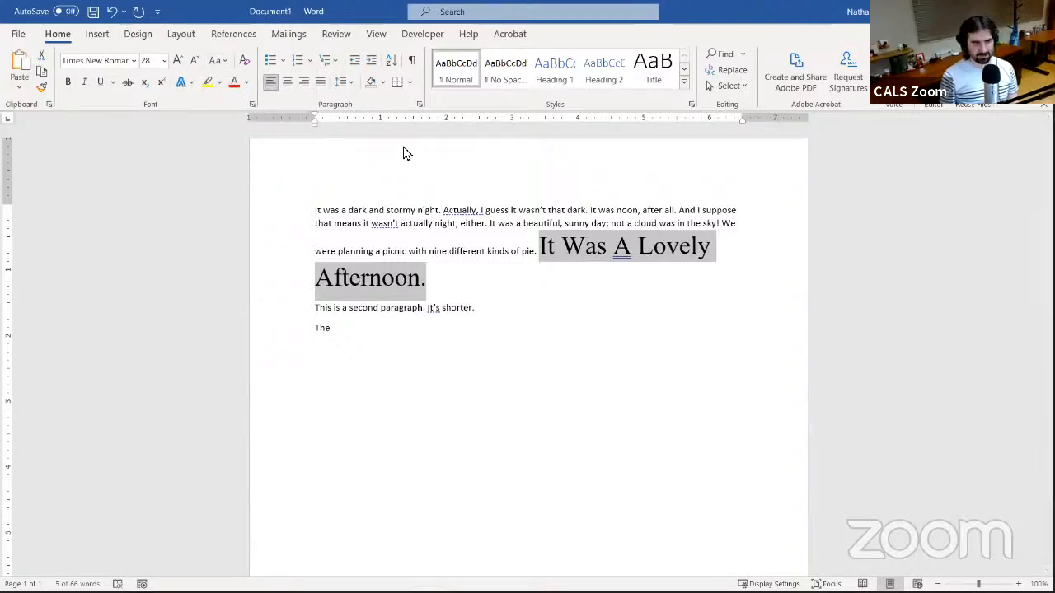
Change the case of the selected sentence to tOGGLE cASE and then to Sentence case
{"action": "left_click", "coordinate": [219, 62]}
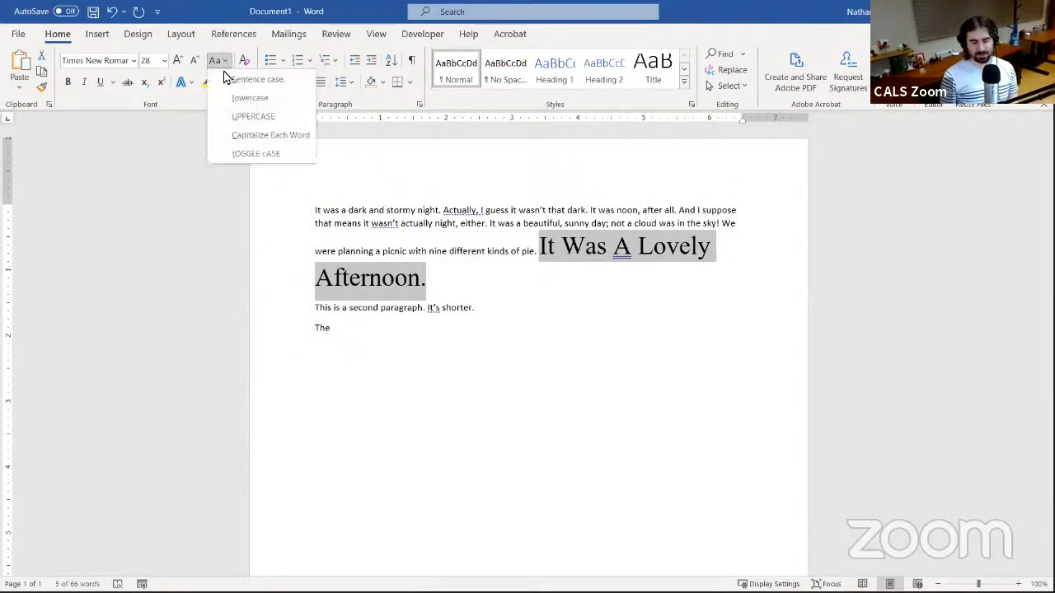
{"action": "left_click", "coordinate": [238, 160]}
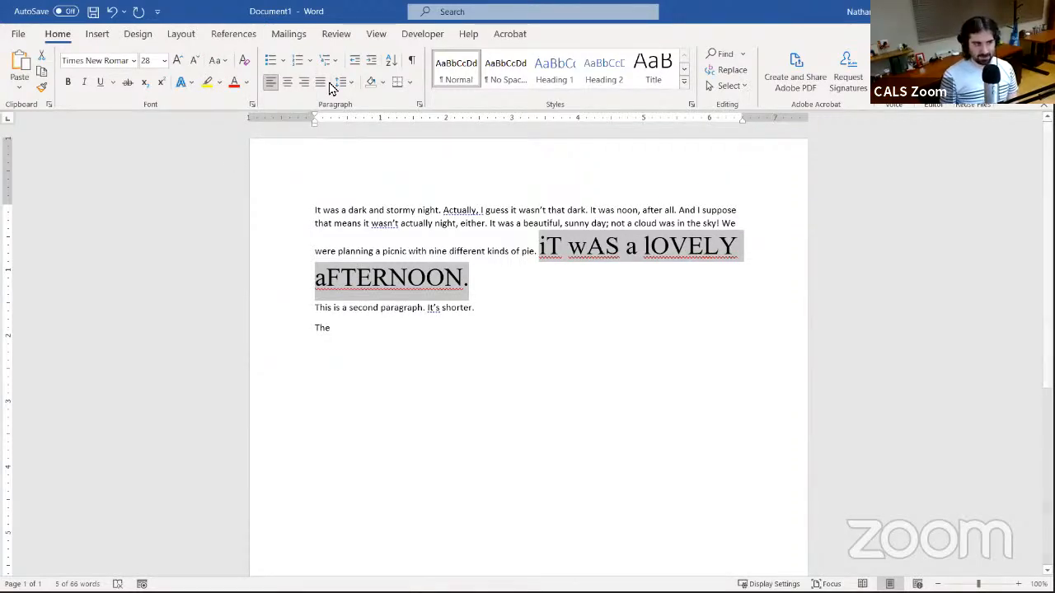
{"action": "left_click", "coordinate": [219, 67]}
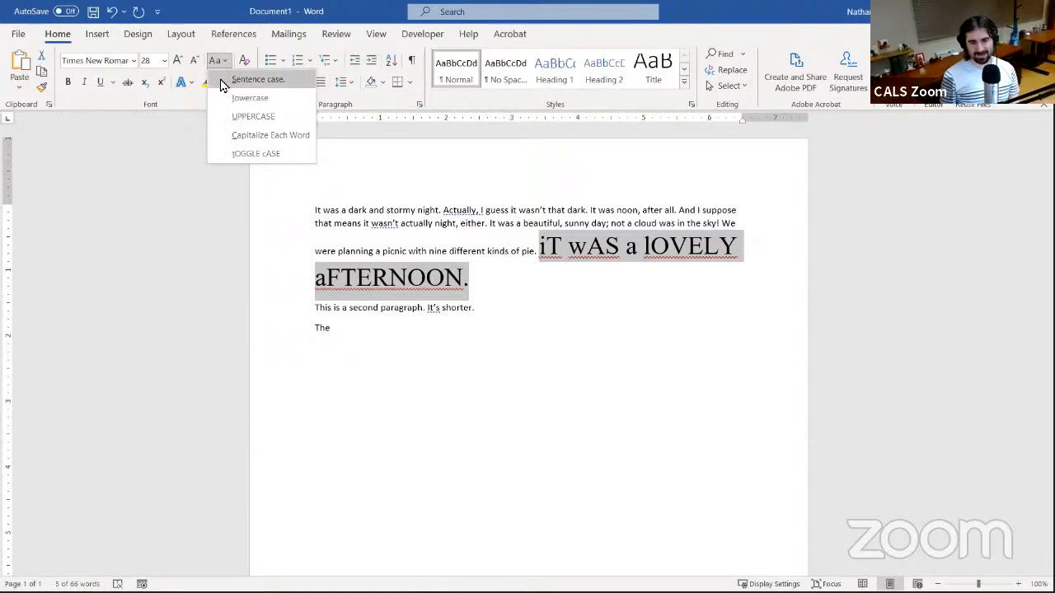
{"action": "left_click", "coordinate": [239, 80]}
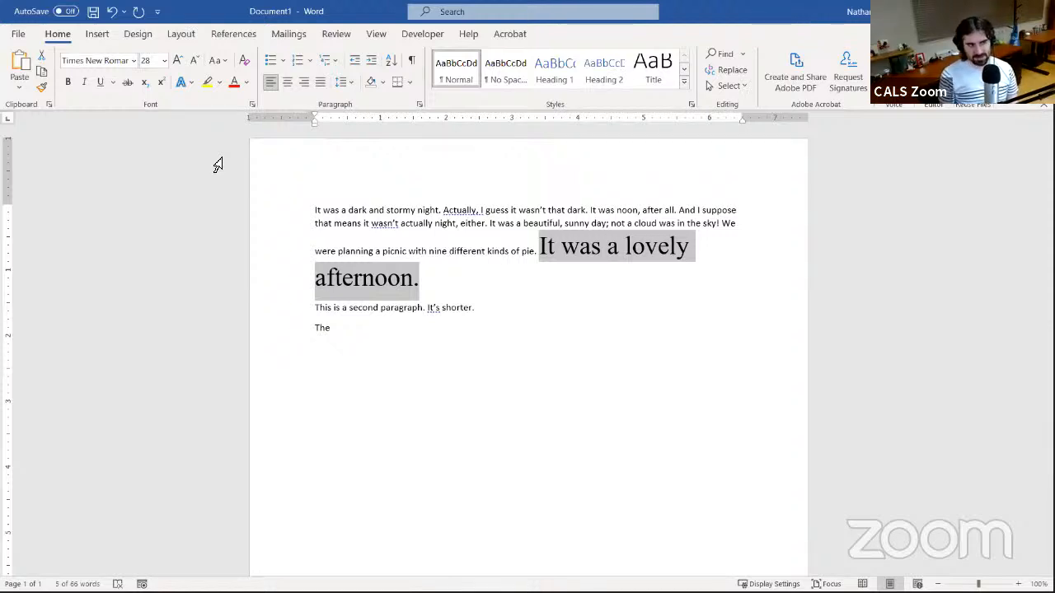
{"action": "left_click", "coordinate": [213, 61]}
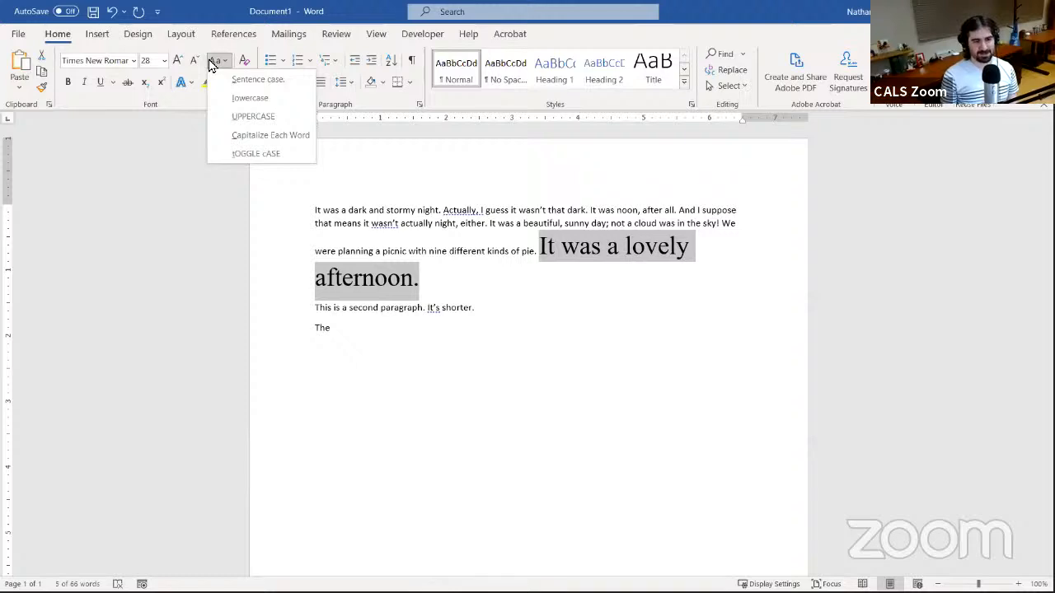
{"action": "left_click", "coordinate": [211, 65]}
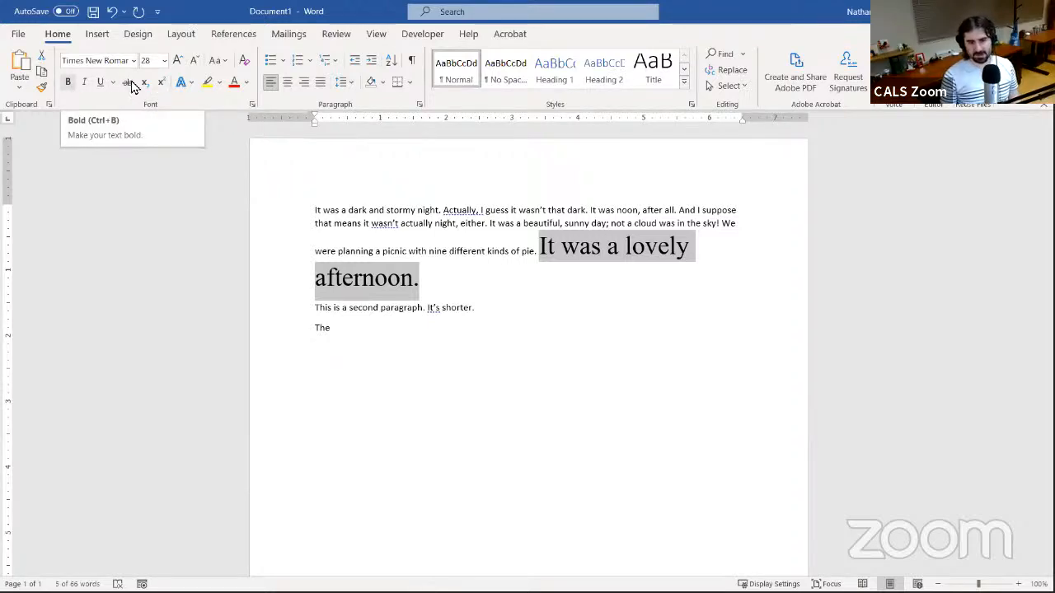
Turn bold on and off for the selected sentence, and do the same with italic
{"action": "left_click", "coordinate": [70, 86]}
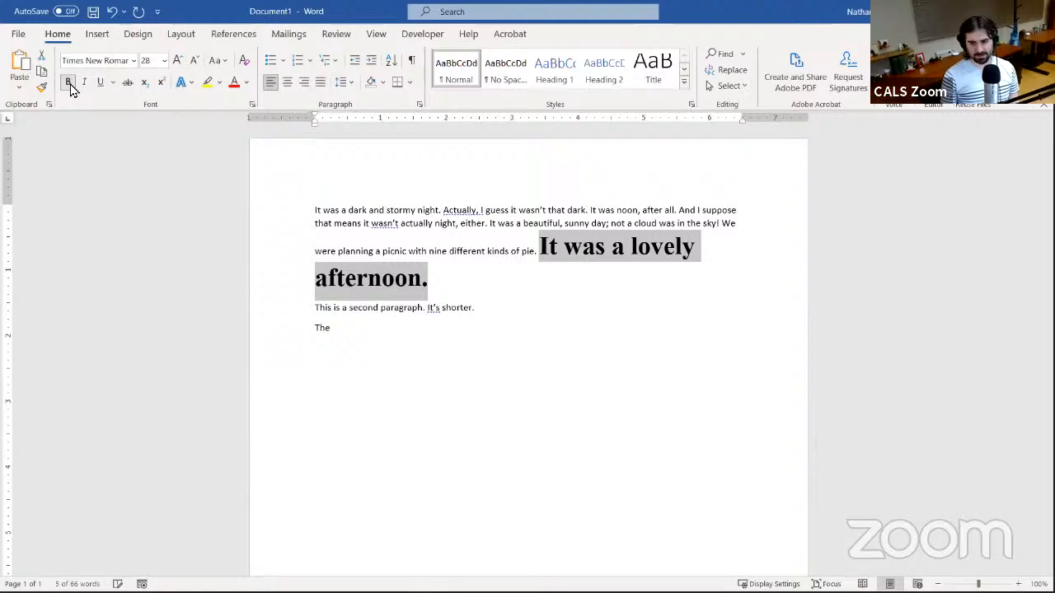
{"action": "left_click", "coordinate": [70, 85]}
{"action": "left_click", "coordinate": [69, 82]}
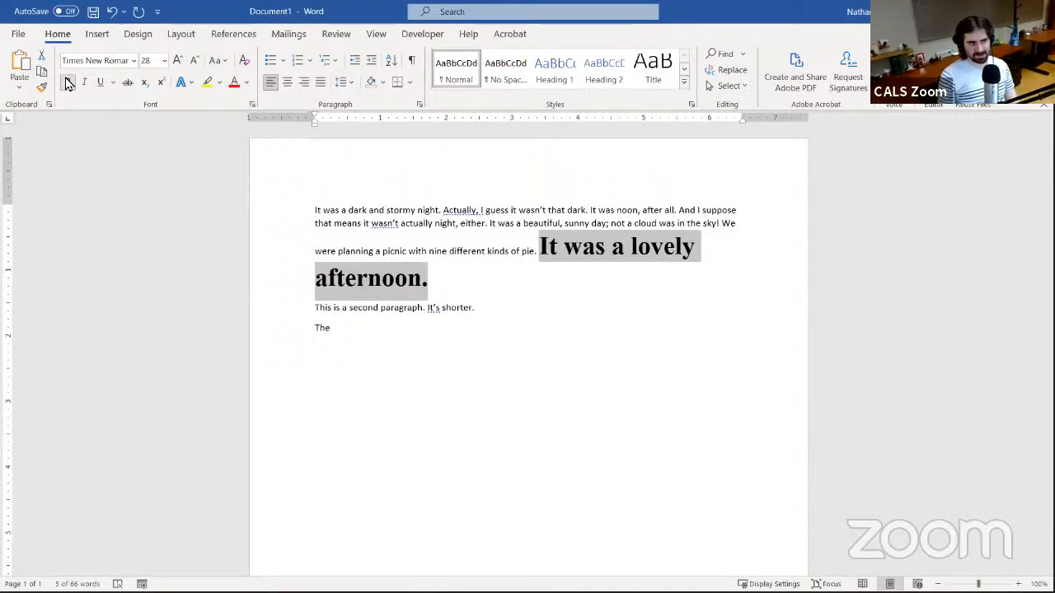
{"action": "left_click", "coordinate": [68, 83]}
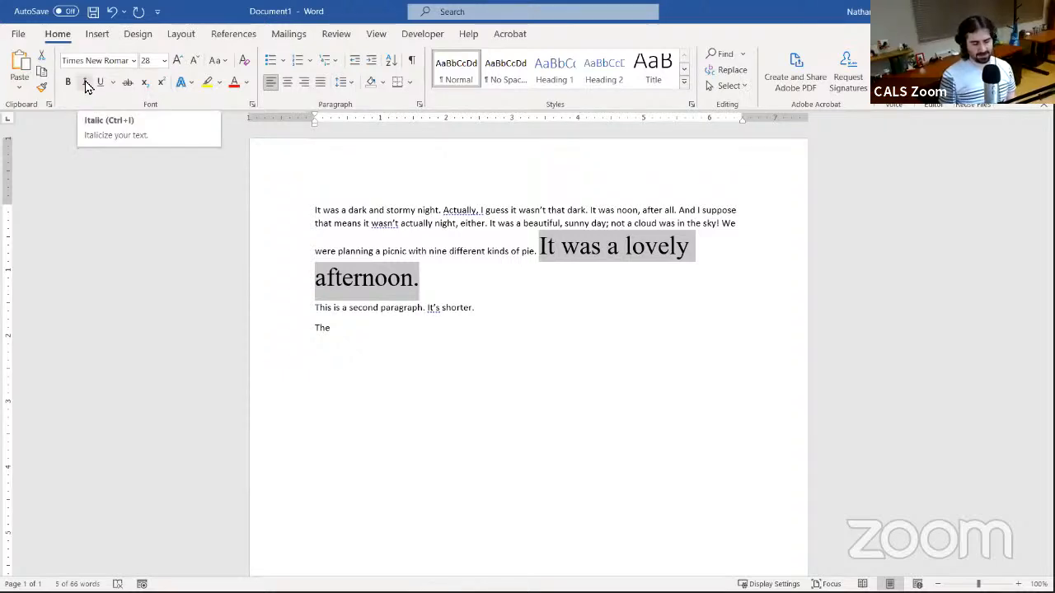
{"action": "left_click", "coordinate": [86, 83]}
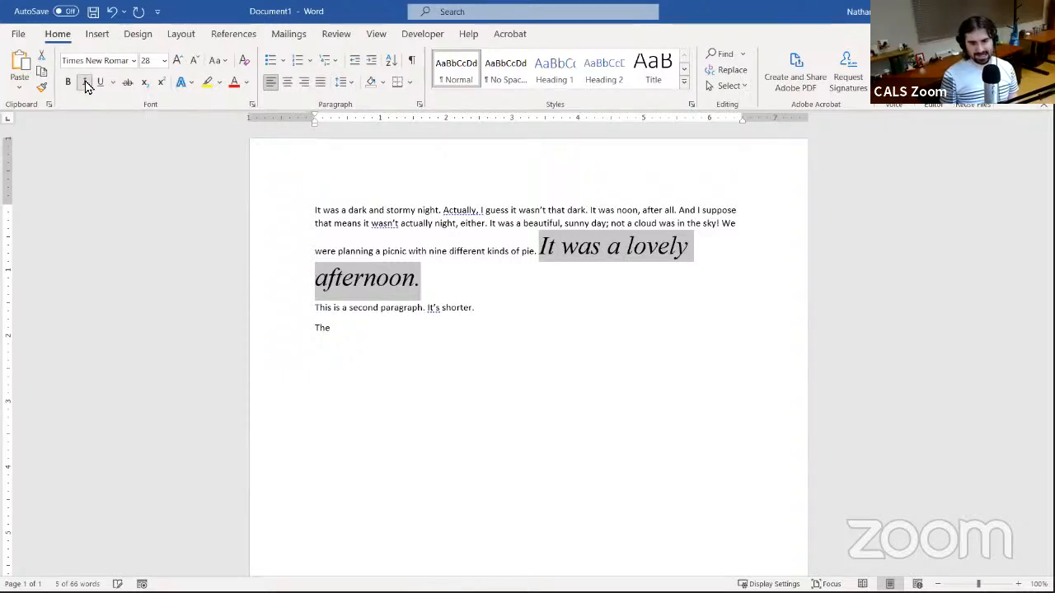
{"action": "left_click", "coordinate": [86, 83]}
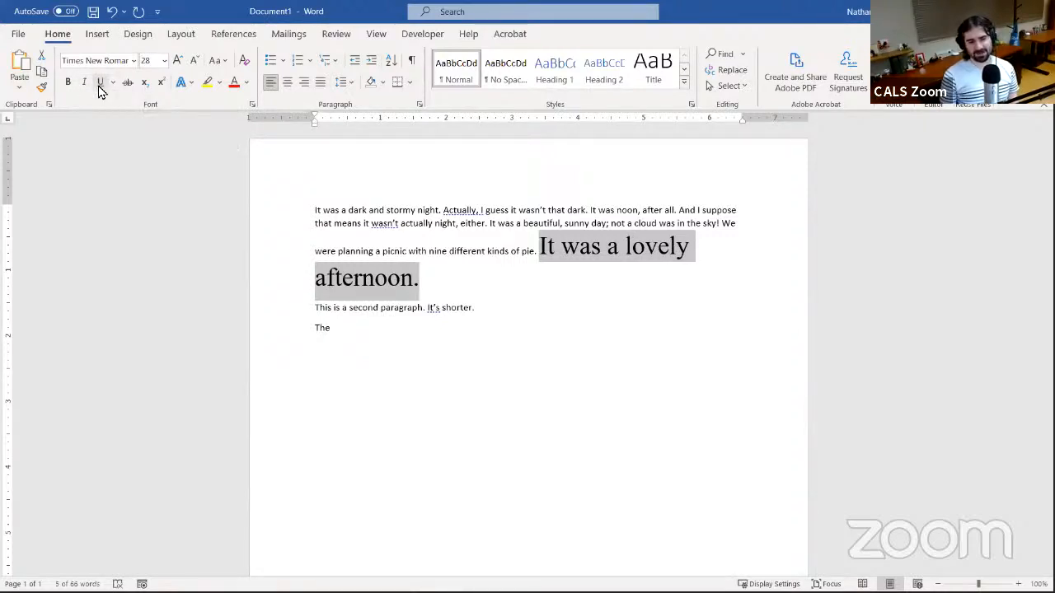
Underline the selected sentence with a single line, and change the underline style to wavy
{"action": "left_click", "coordinate": [99, 85]}
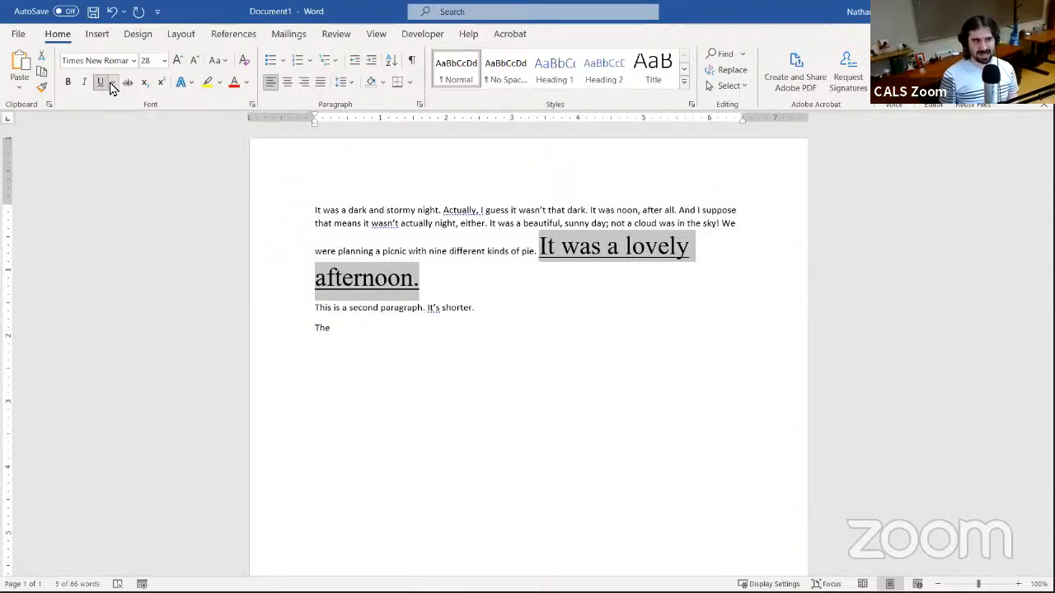
{"action": "left_click", "coordinate": [113, 85]}
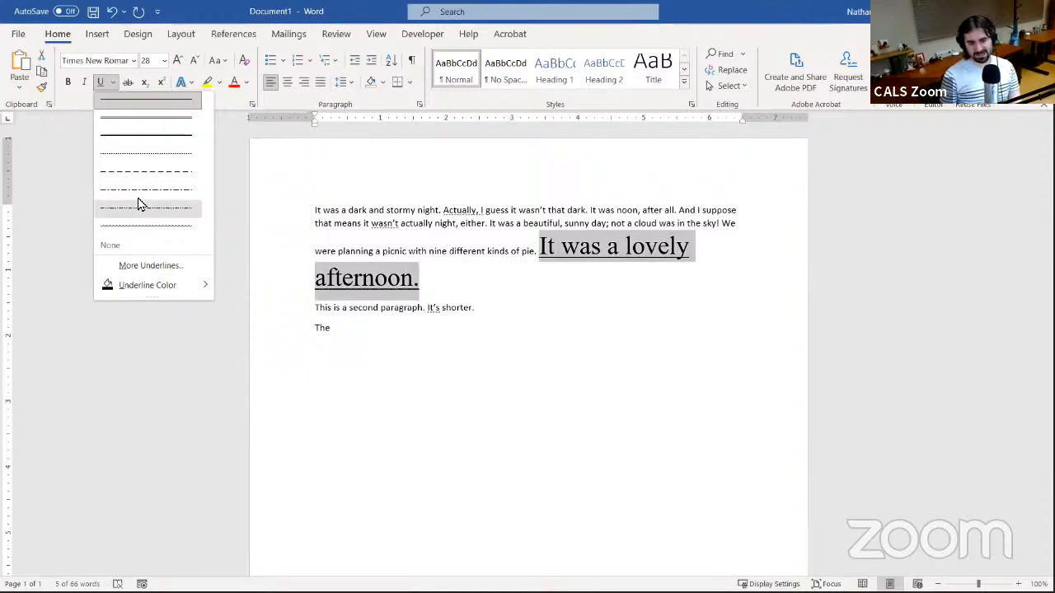
{"action": "left_click", "coordinate": [136, 228]}
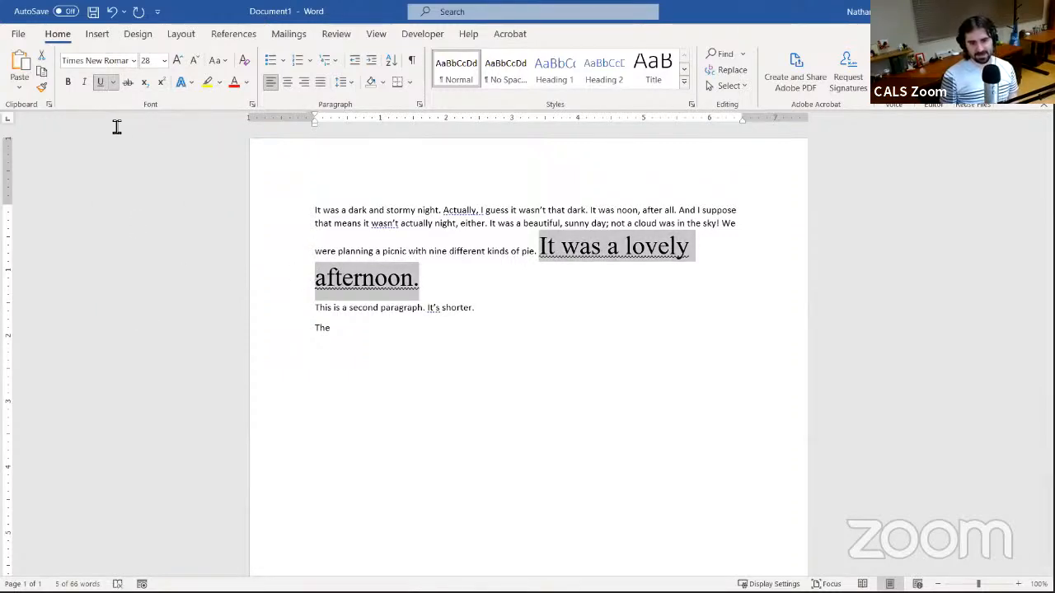
Underline the words "nine different kinds" in the first paragraph with the last used underline style
{"action": "left_click", "coordinate": [508, 255]}
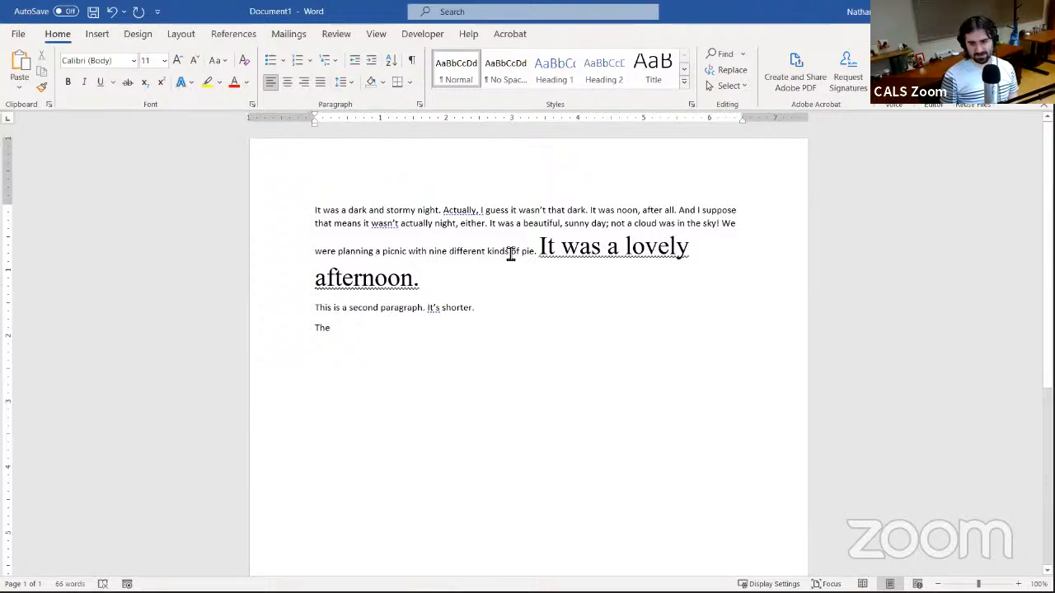
{"action": "left_click", "coordinate": [447, 253], "text": "shift"}
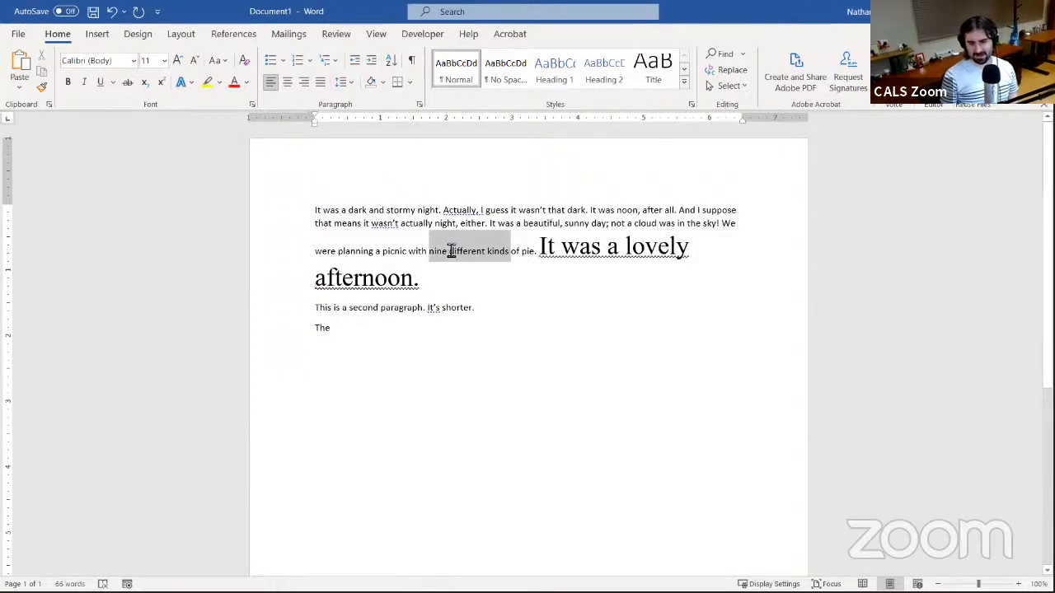
{"action": "left_click", "coordinate": [99, 83]}
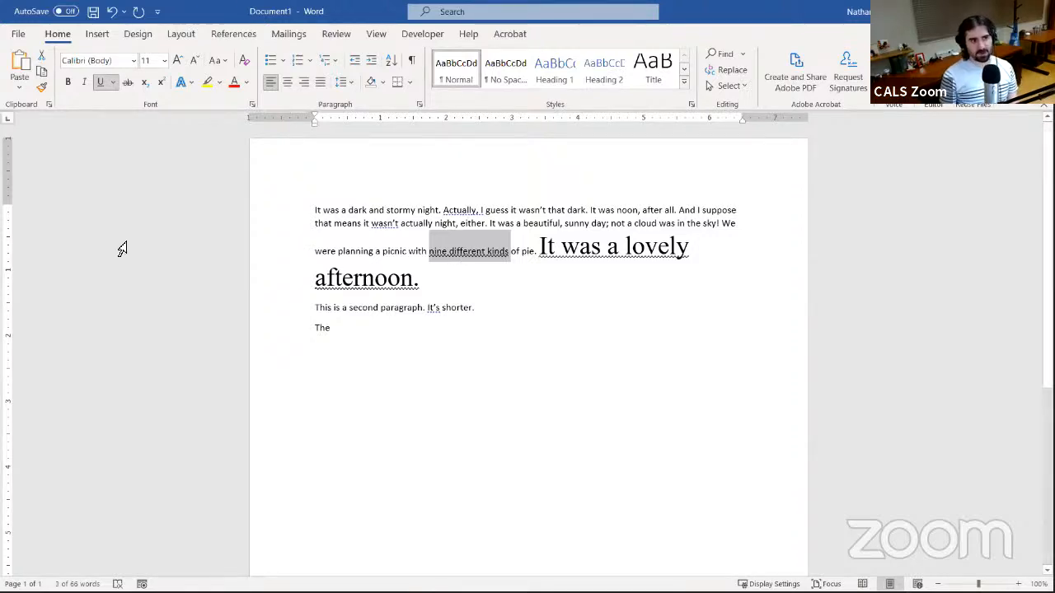
{"action": "left_click", "coordinate": [99, 86]}
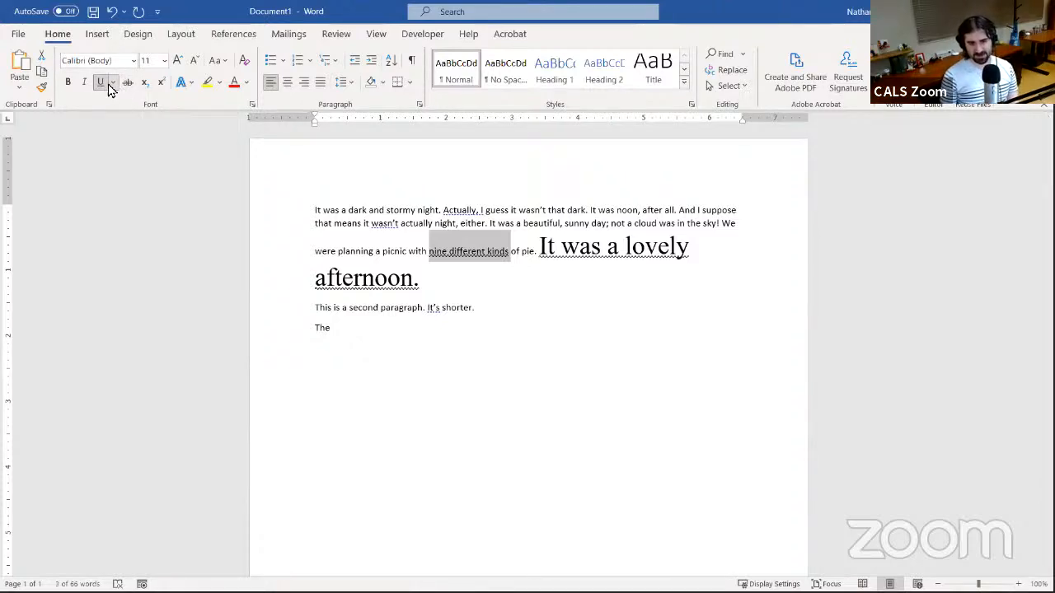
Change the underline of "nine different kinds" to a double and then a single line, and remove it
{"action": "left_click", "coordinate": [113, 84]}
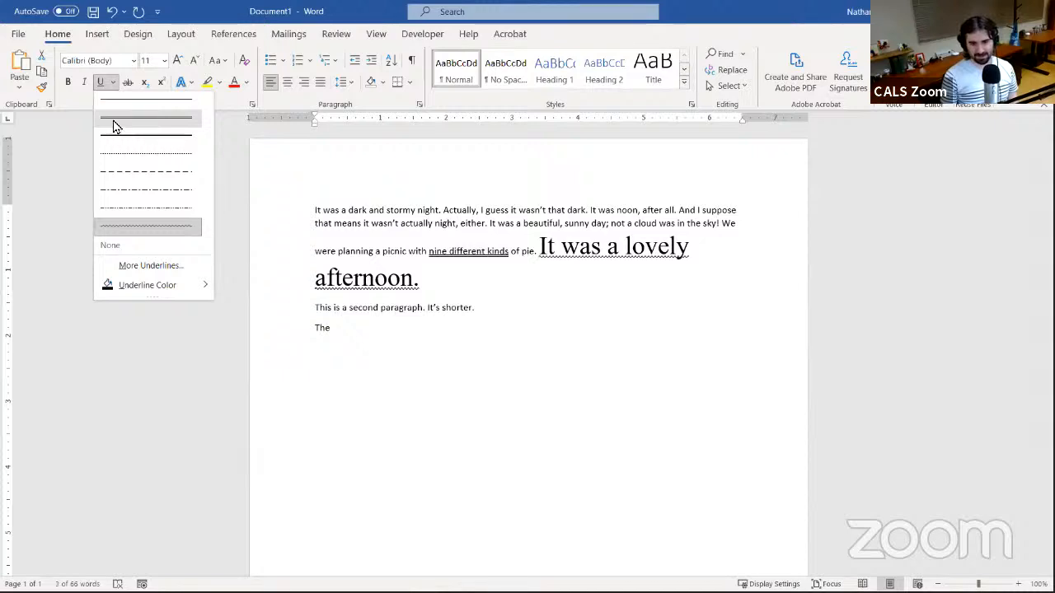
{"action": "left_click", "coordinate": [114, 118]}
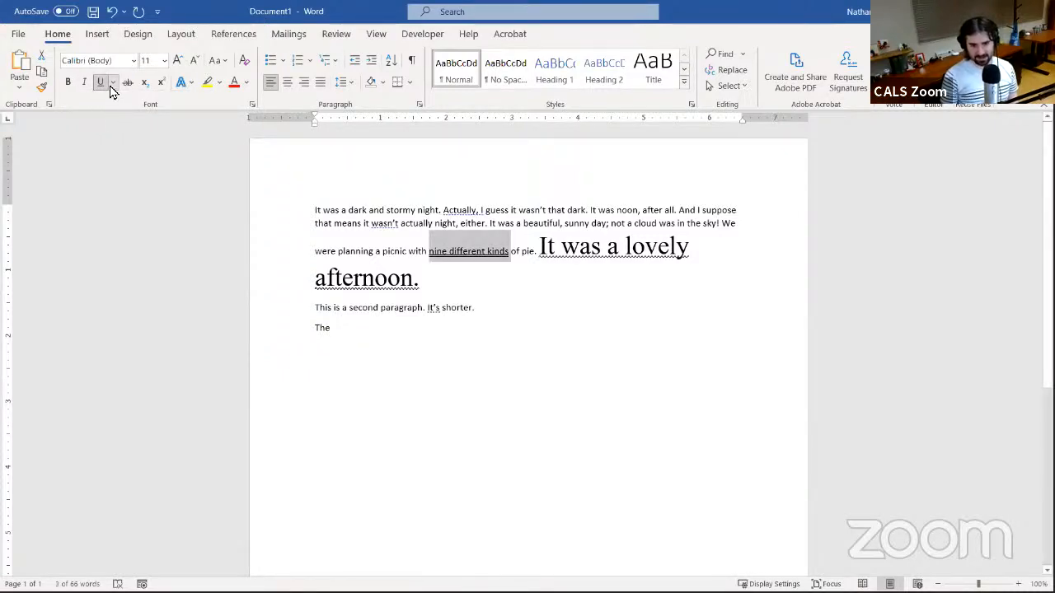
{"action": "left_click", "coordinate": [113, 83]}
{"action": "left_click", "coordinate": [112, 103]}
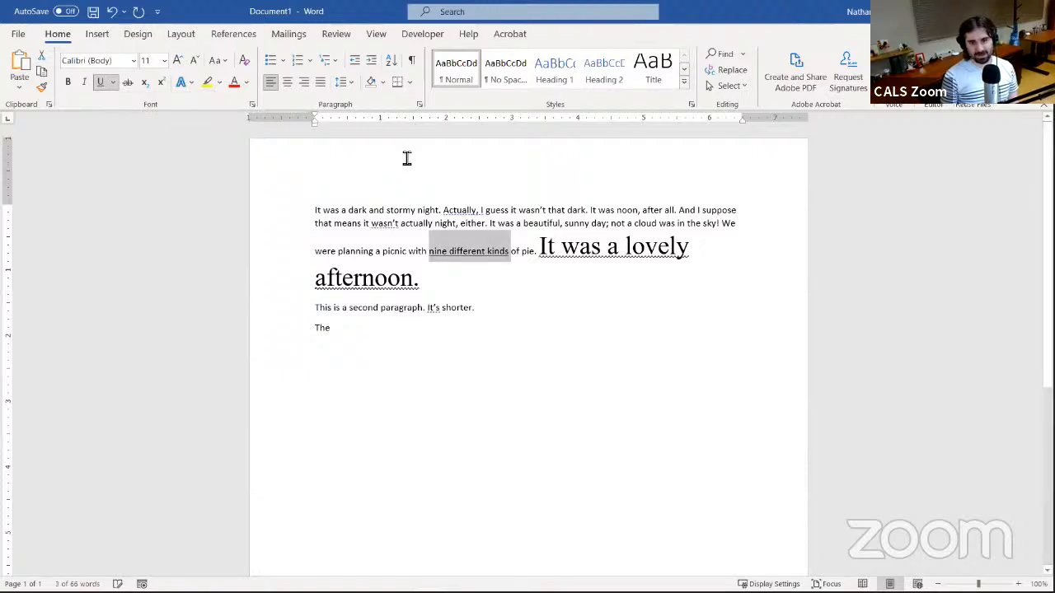
{"action": "left_click", "coordinate": [105, 86]}
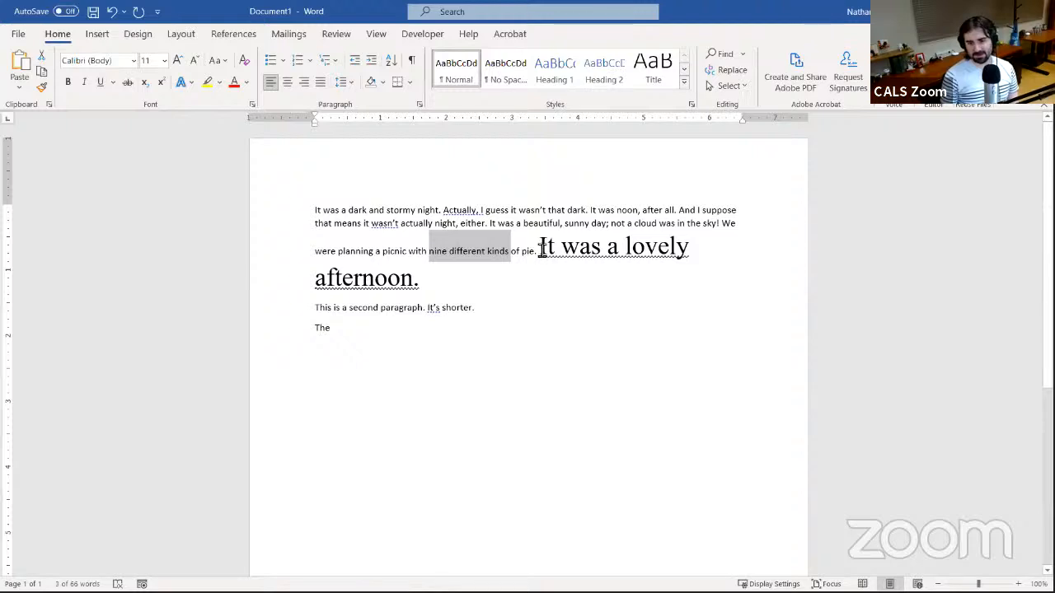
Remove the underline from the sentence "It was a lovely afternoon." and turn strikethrough on and off for it
{"action": "left_click_drag", "start_coordinate": [538, 254], "coordinate": [443, 286]}
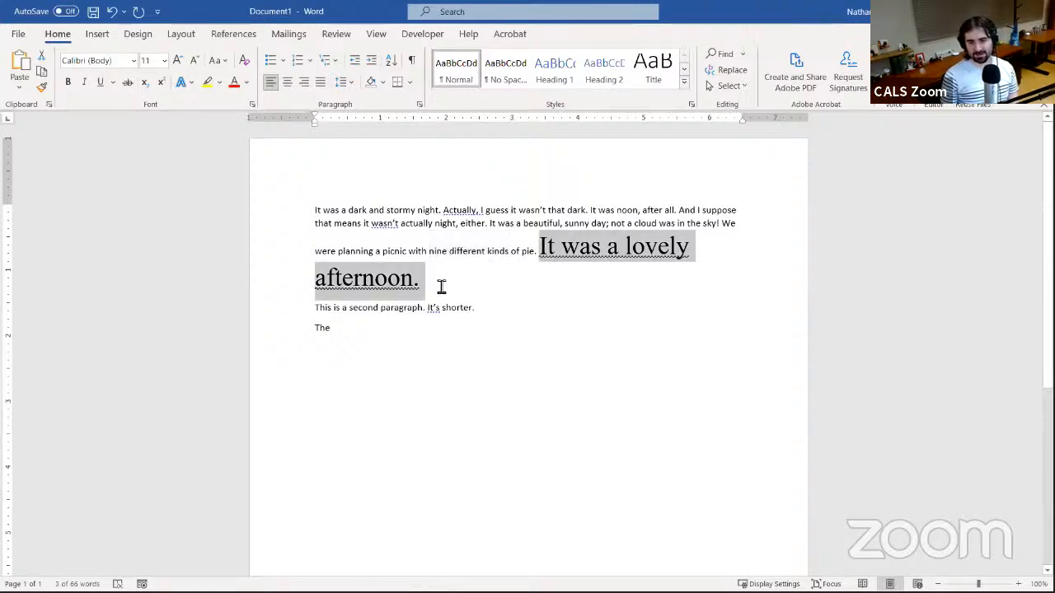
{"action": "left_click", "coordinate": [98, 83]}
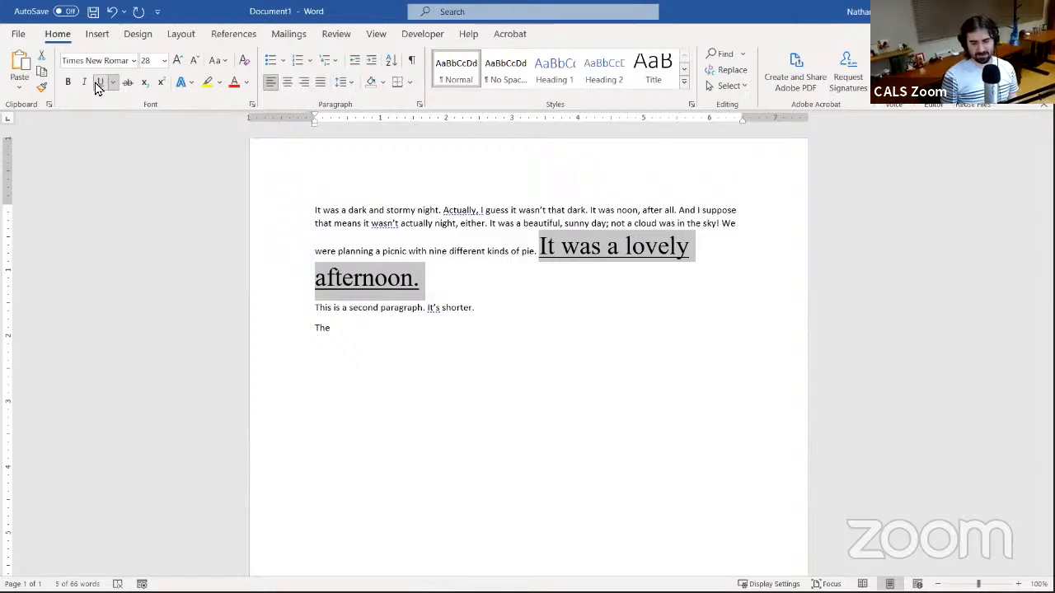
{"action": "left_click", "coordinate": [98, 84]}
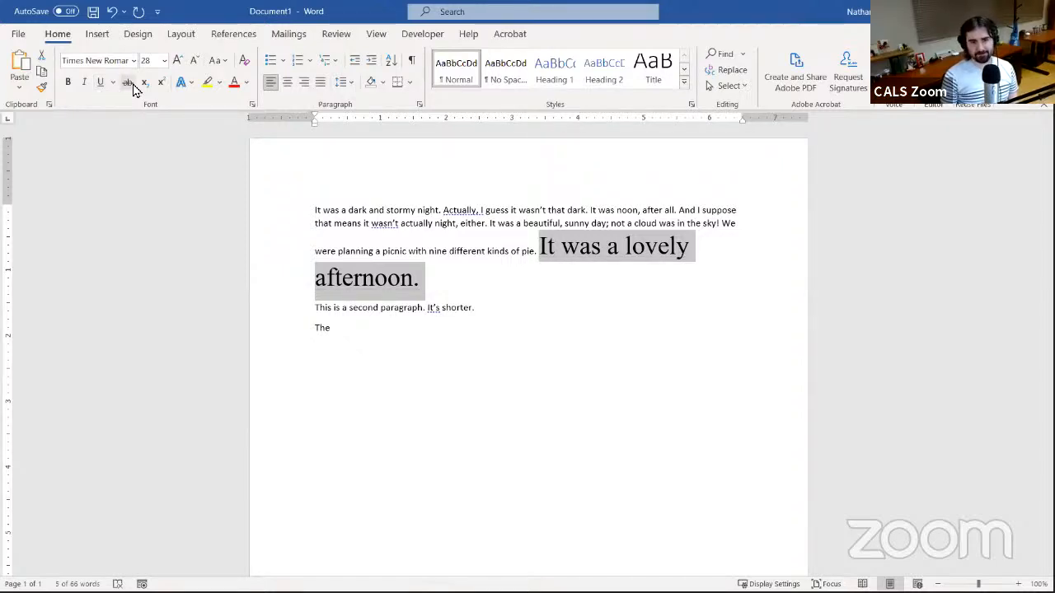
{"action": "left_click", "coordinate": [130, 83]}
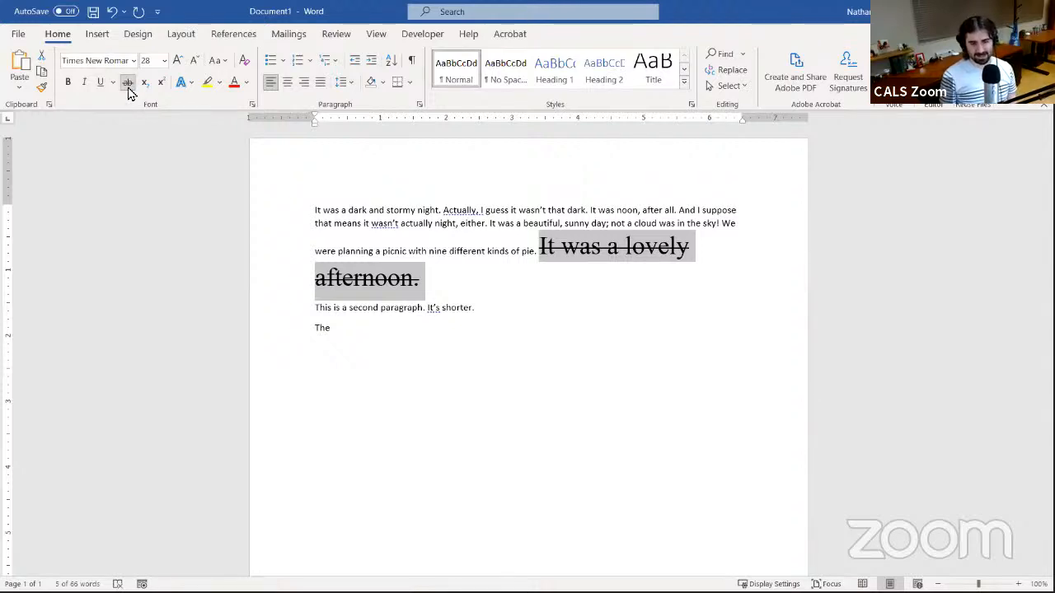
{"action": "left_click", "coordinate": [129, 83]}
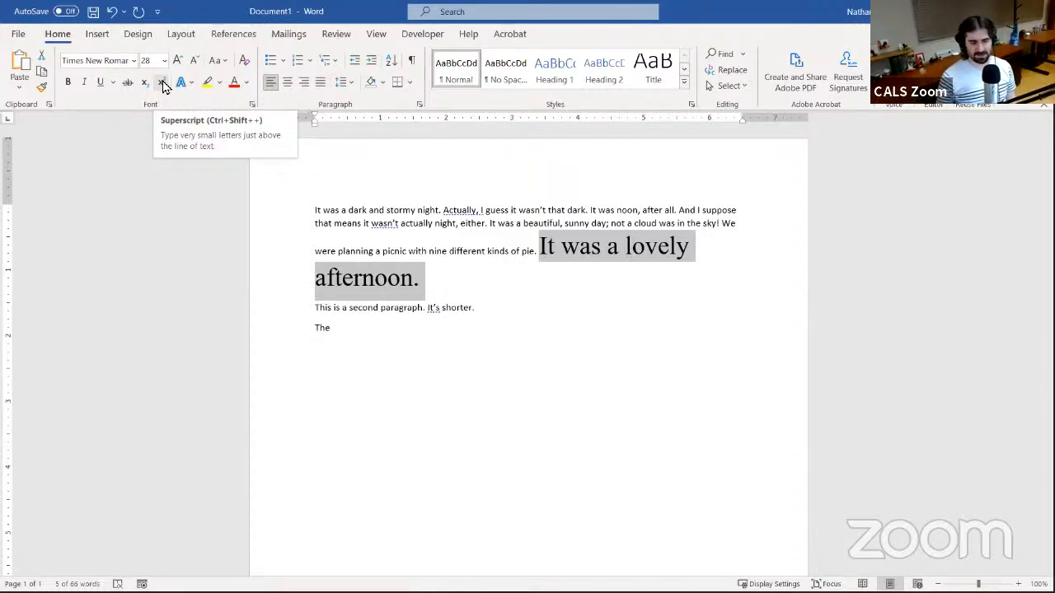
Add "June 9th" to the end of the second paragraph, with the "th" as an automatic superscript
{"action": "left_click", "coordinate": [569, 319]}
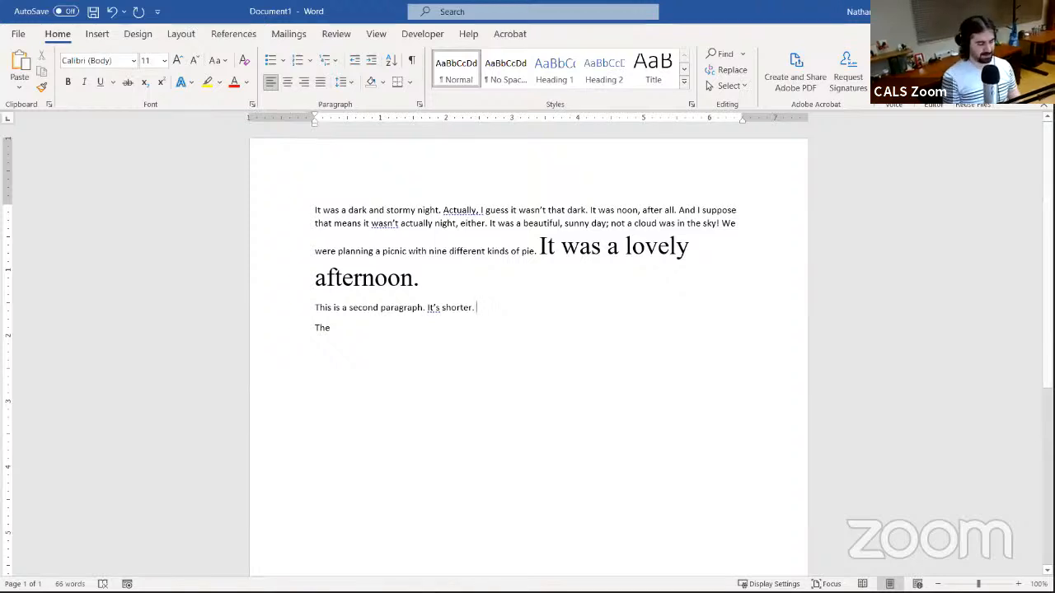
{"action": "type", "text": "Ju"}
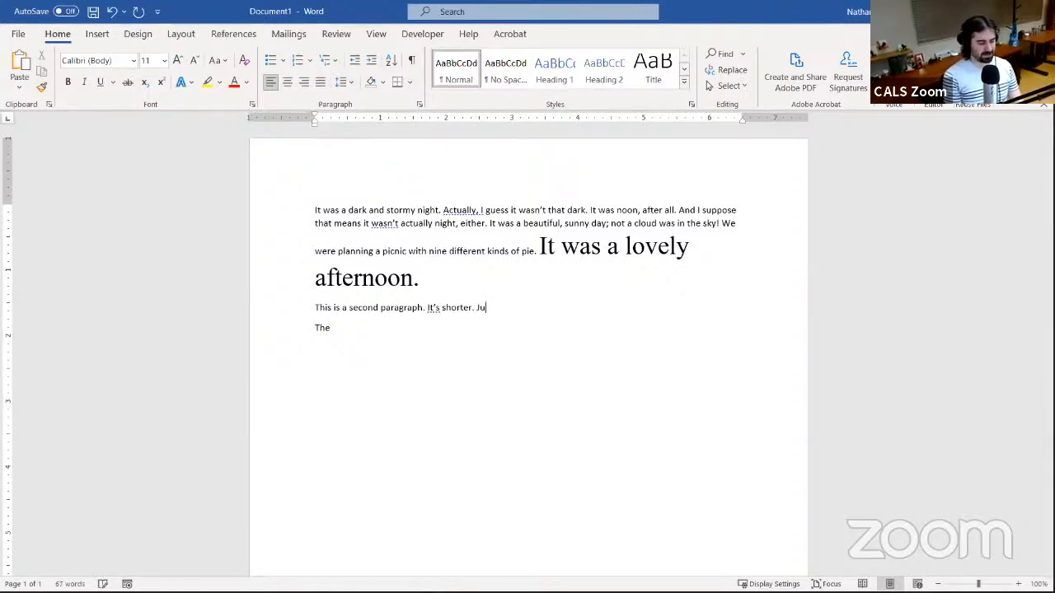
{"action": "type", "text": "ne 9"}
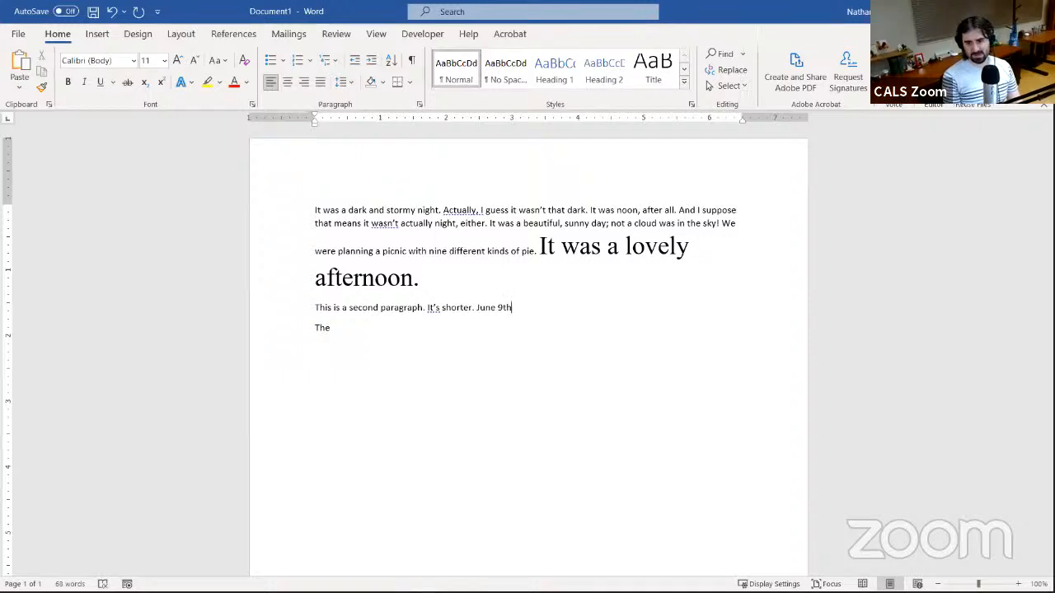
{"action": "type", "text": "th"}
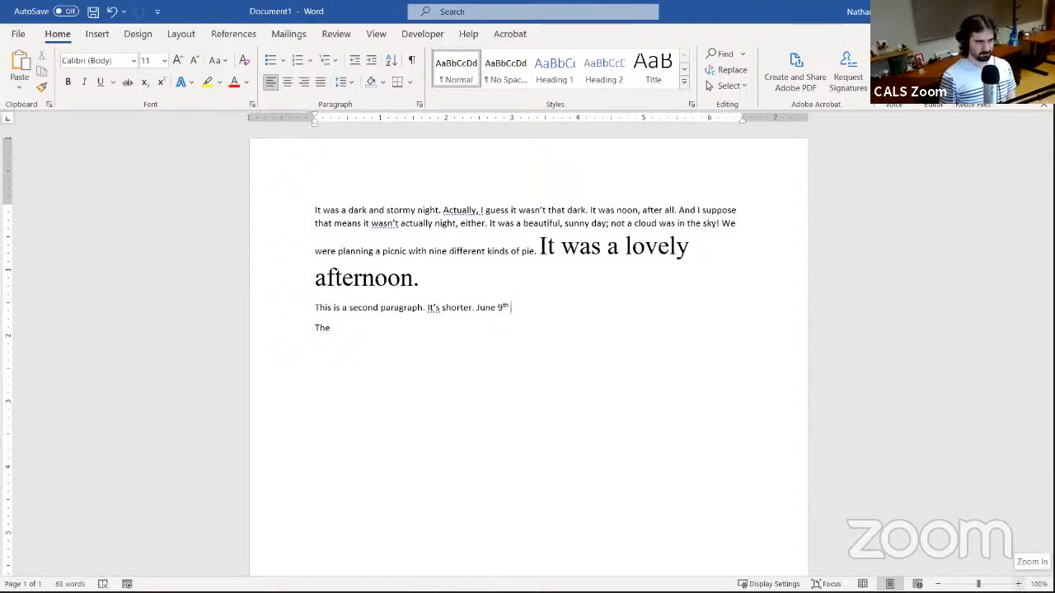
Zoom the document in to 160% to examine the superscript in the date
{"action": "left_click", "coordinate": [1019, 584]}
{"action": "left_click", "coordinate": [1019, 583]}
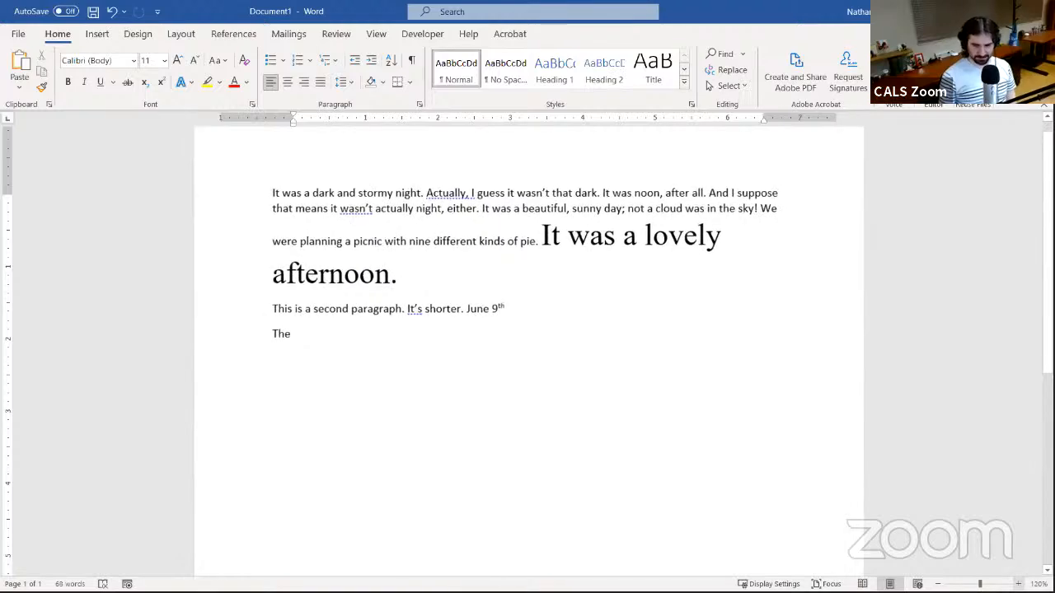
{"action": "left_click", "coordinate": [1019, 583]}
{"action": "left_click", "coordinate": [1018, 583]}
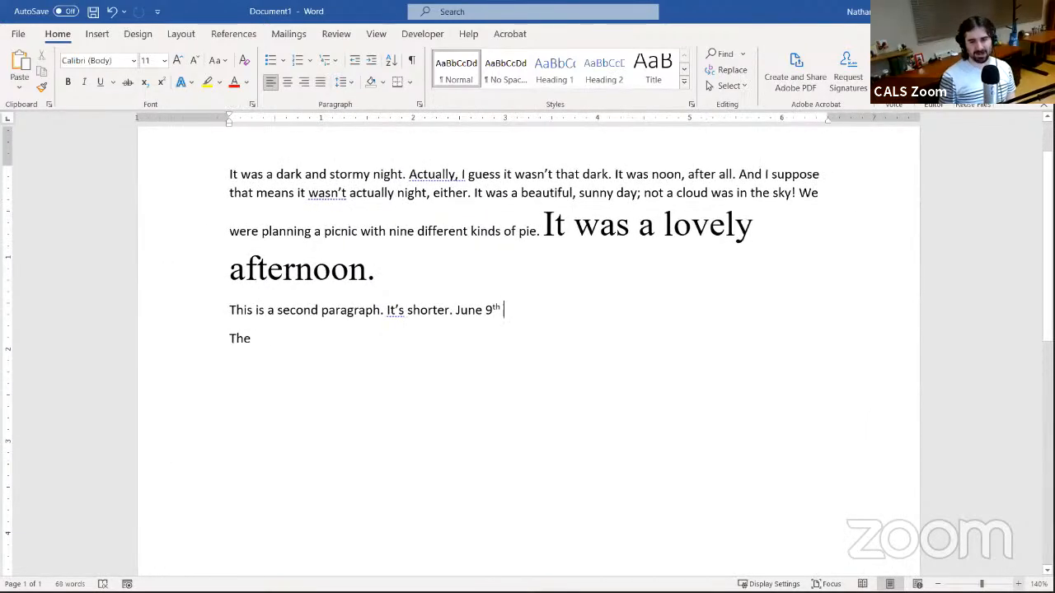
{"action": "left_click", "coordinate": [1019, 583]}
{"action": "left_click", "coordinate": [1018, 584]}
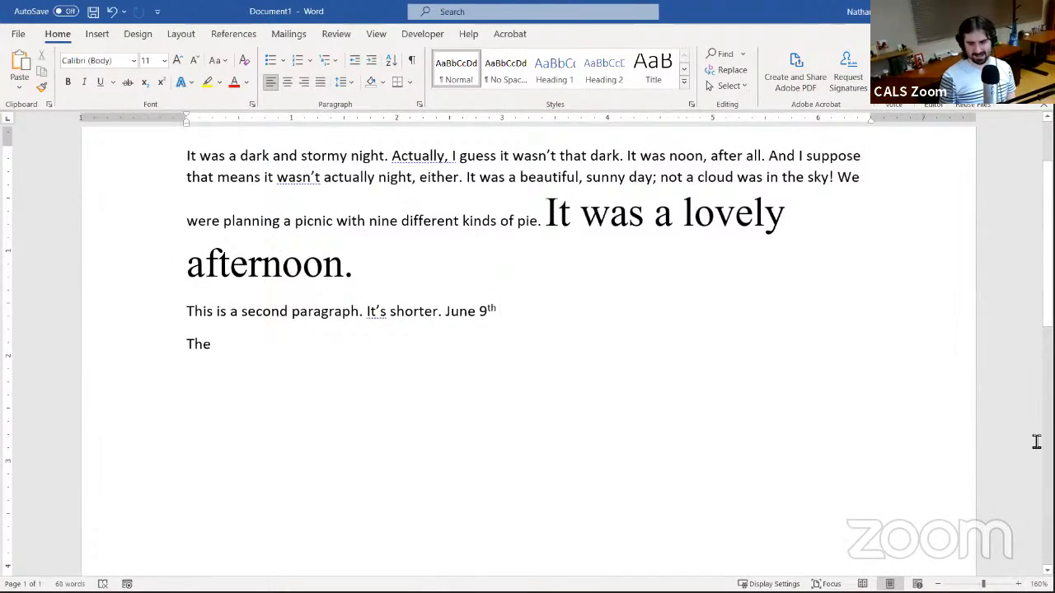
{"action": "scroll", "coordinate": [1037, 442], "scroll_direction": "up", "scroll_amount": 2}
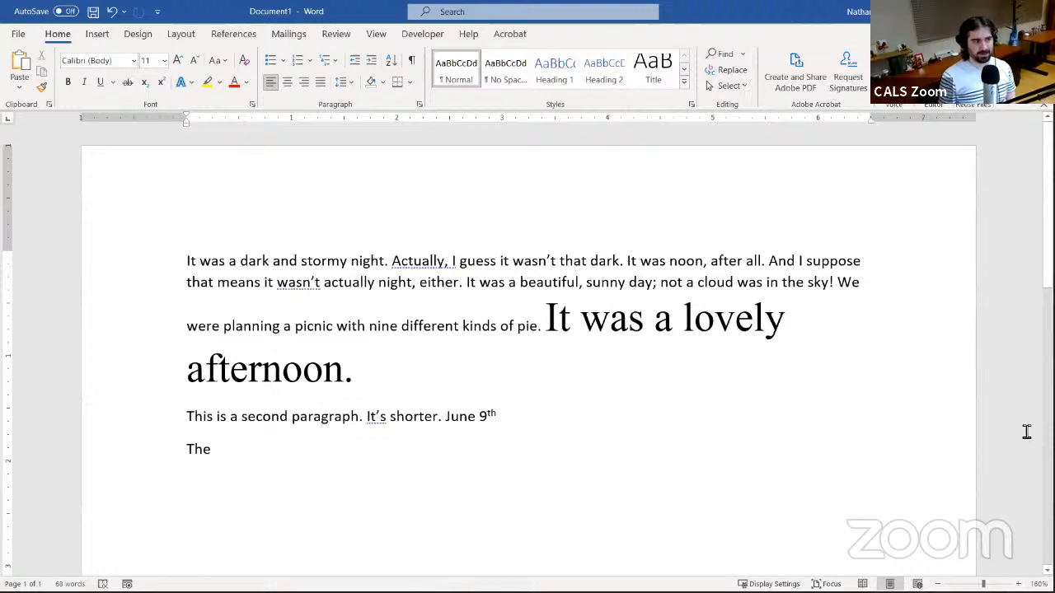
Undo the automatic superscript of the "th" in "June 9th" and redo it
{"action": "scroll", "coordinate": [1026, 432], "scroll_direction": "down", "scroll_amount": 2}
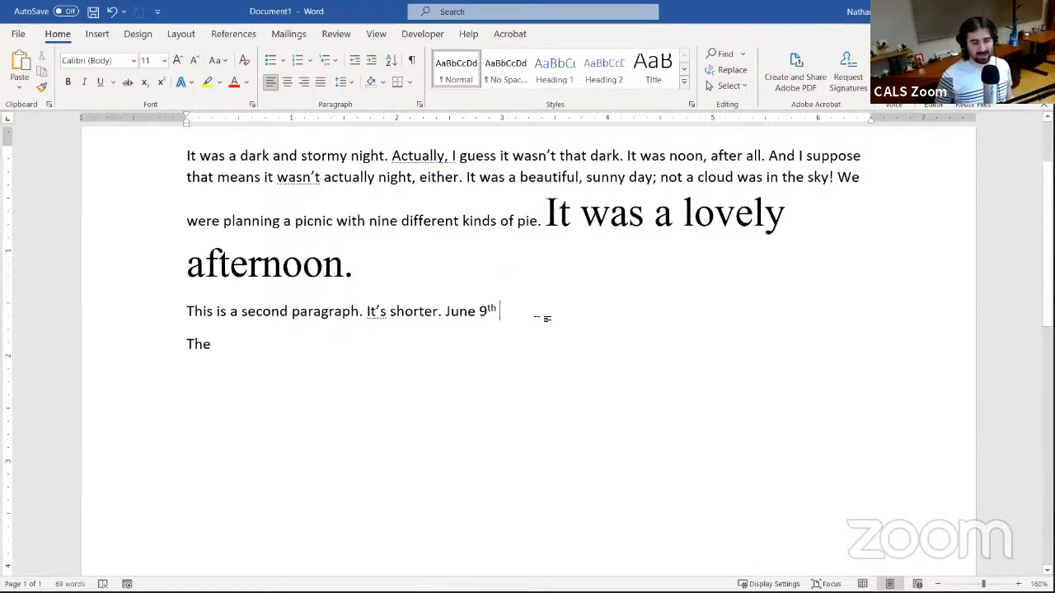
{"action": "left_click", "coordinate": [111, 12]}
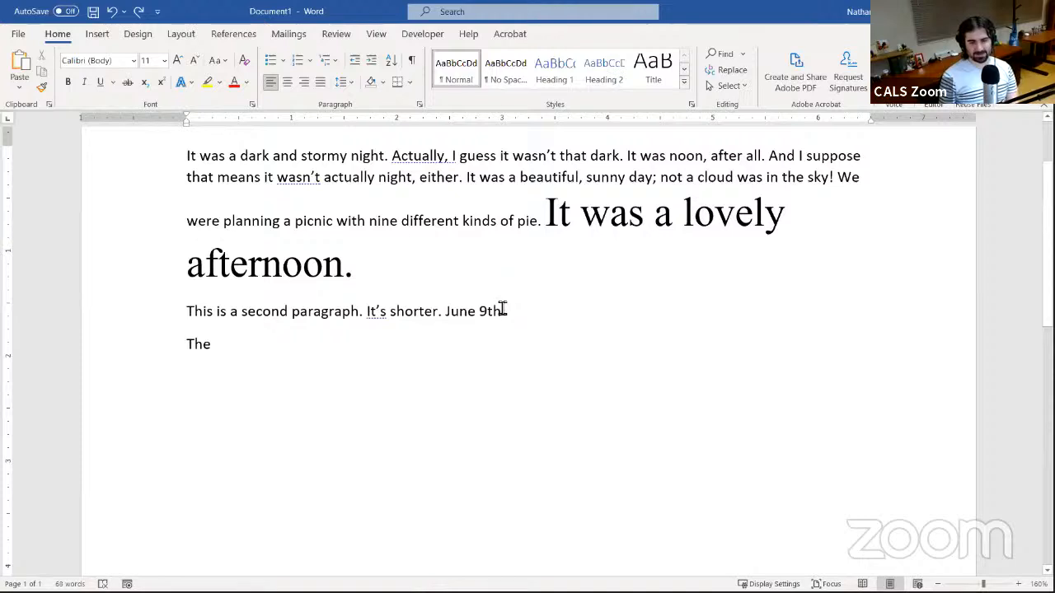
{"action": "left_click", "coordinate": [137, 11]}
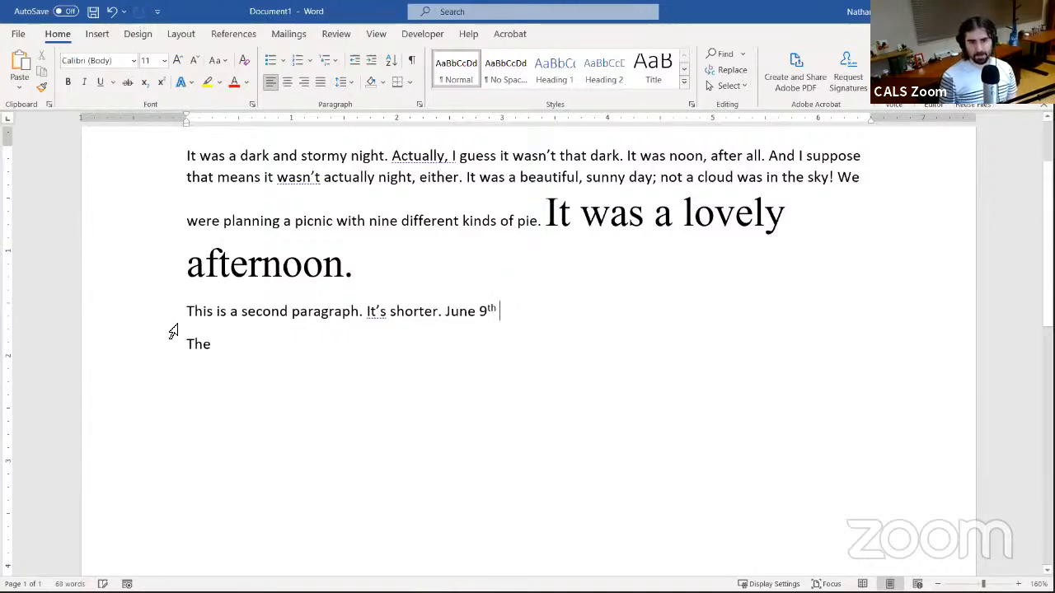
{"action": "right_click", "coordinate": [497, 328]}
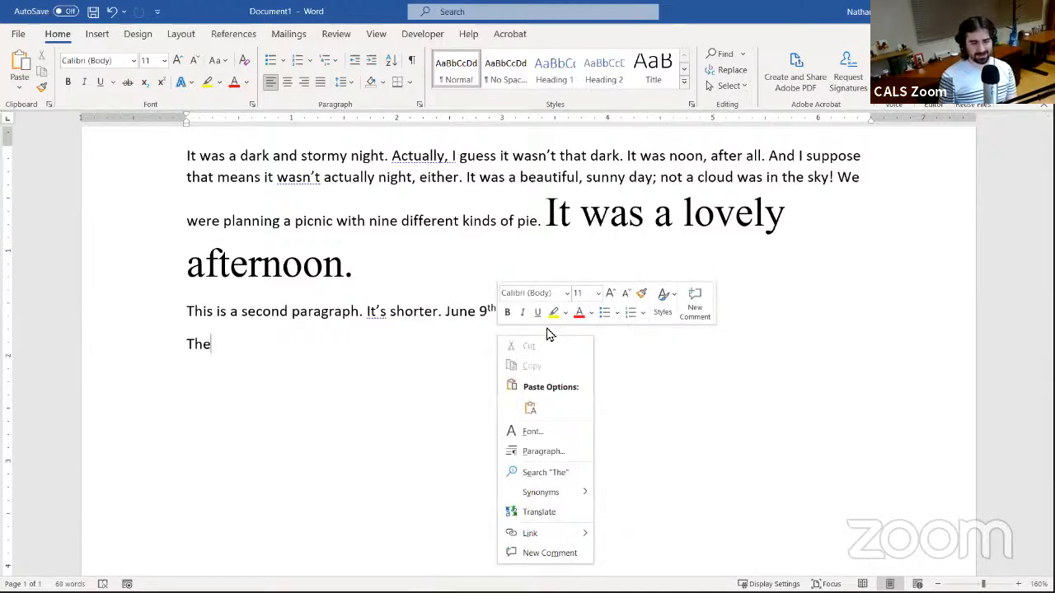
{"action": "left_click", "coordinate": [458, 295]}
{"action": "left_click", "coordinate": [525, 311]}
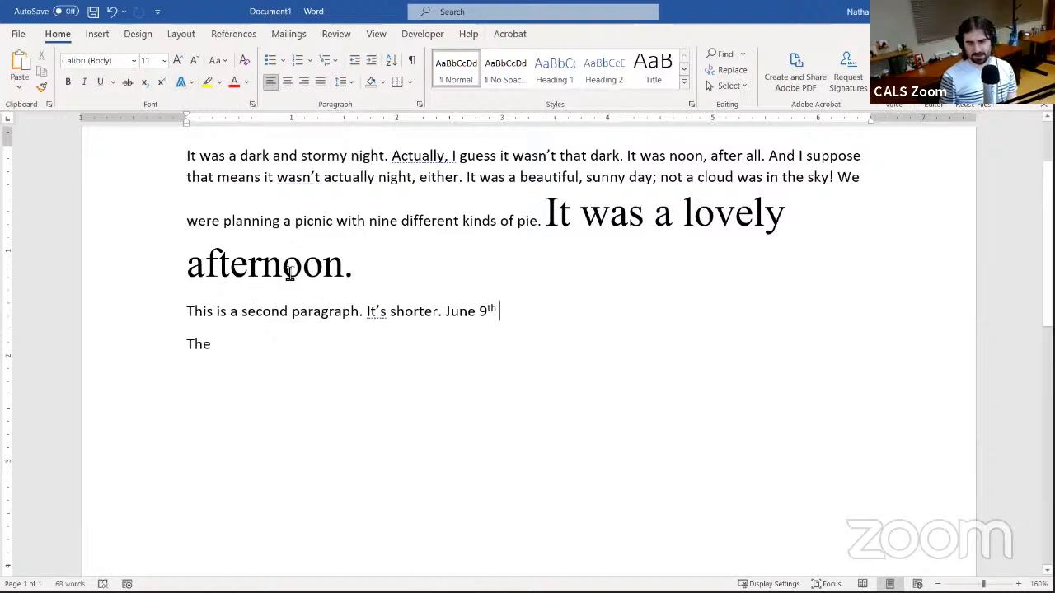
Examine the text effect options for the sentence "It was a lovely afternoon.", including outline, reflection, glow, ligatures and stylistic sets
{"action": "left_click_drag", "start_coordinate": [375, 274], "coordinate": [547, 213]}
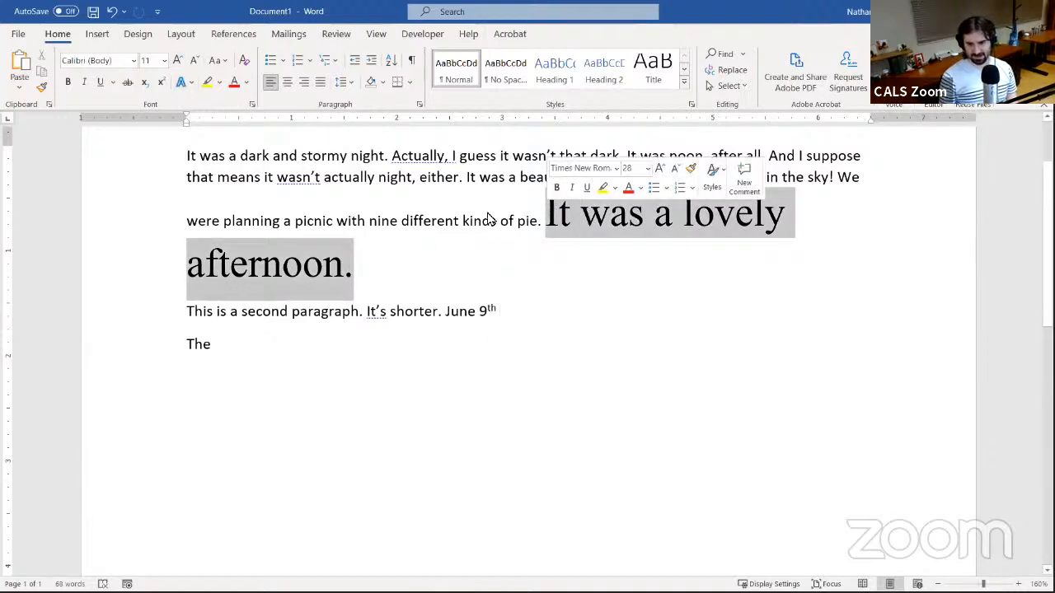
{"action": "left_click", "coordinate": [190, 83]}
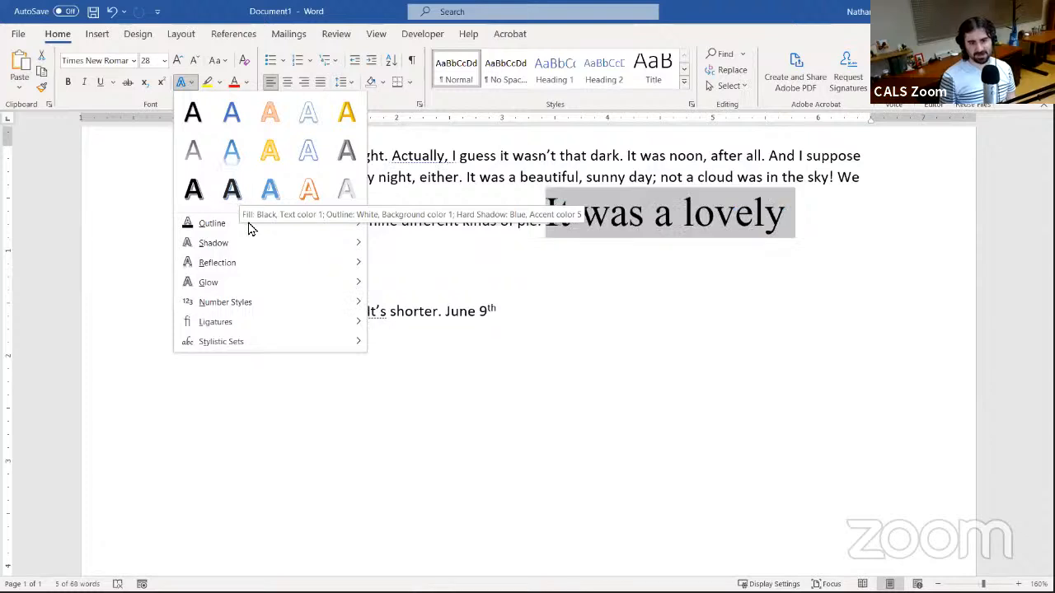
{"action": "mouse_move", "coordinate": [225, 230]}
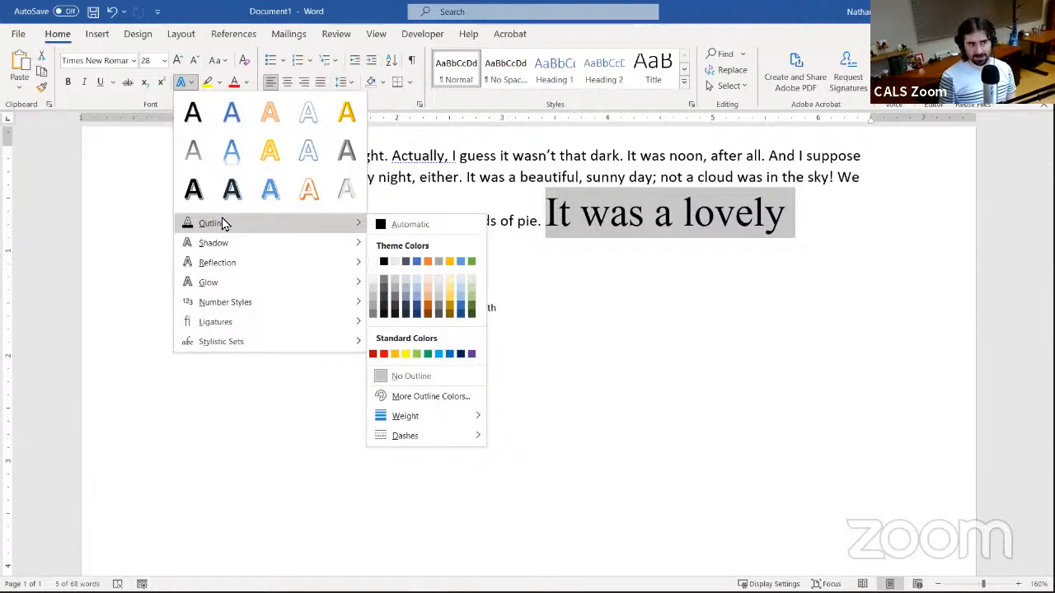
{"action": "mouse_move", "coordinate": [241, 254]}
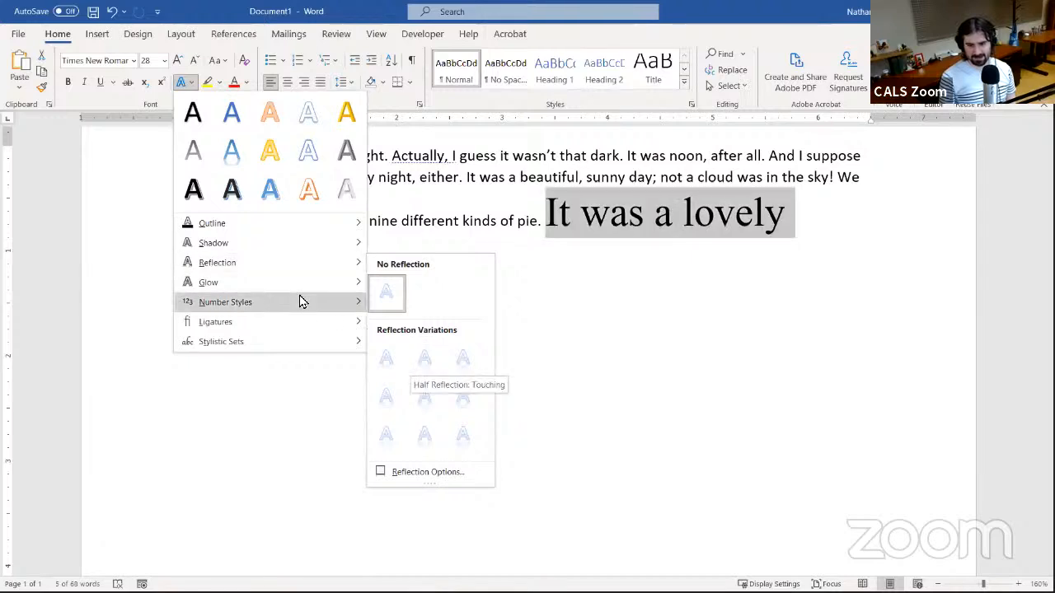
{"action": "mouse_move", "coordinate": [271, 284]}
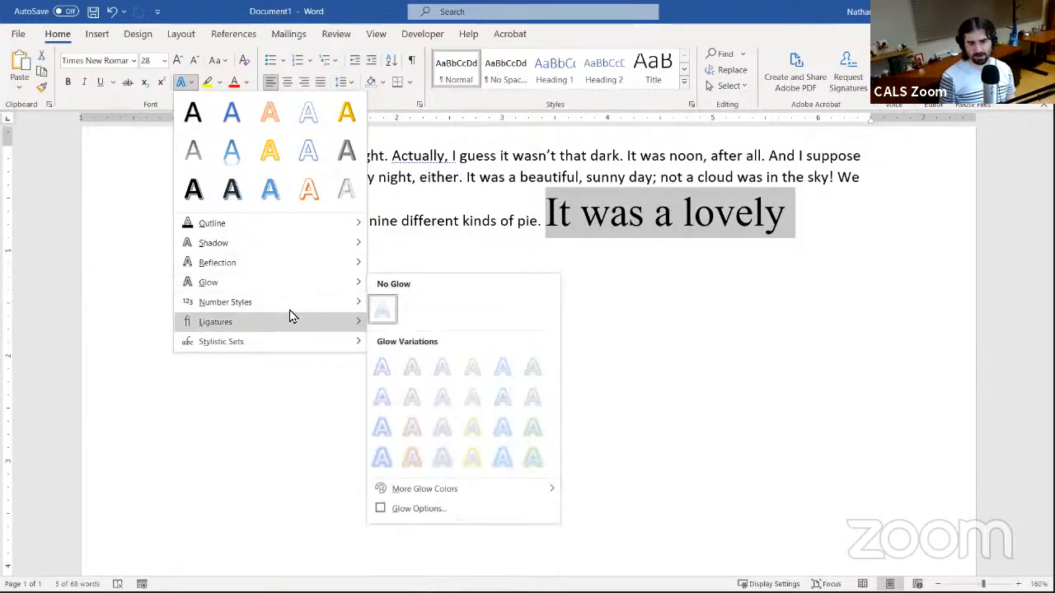
{"action": "mouse_move", "coordinate": [290, 317]}
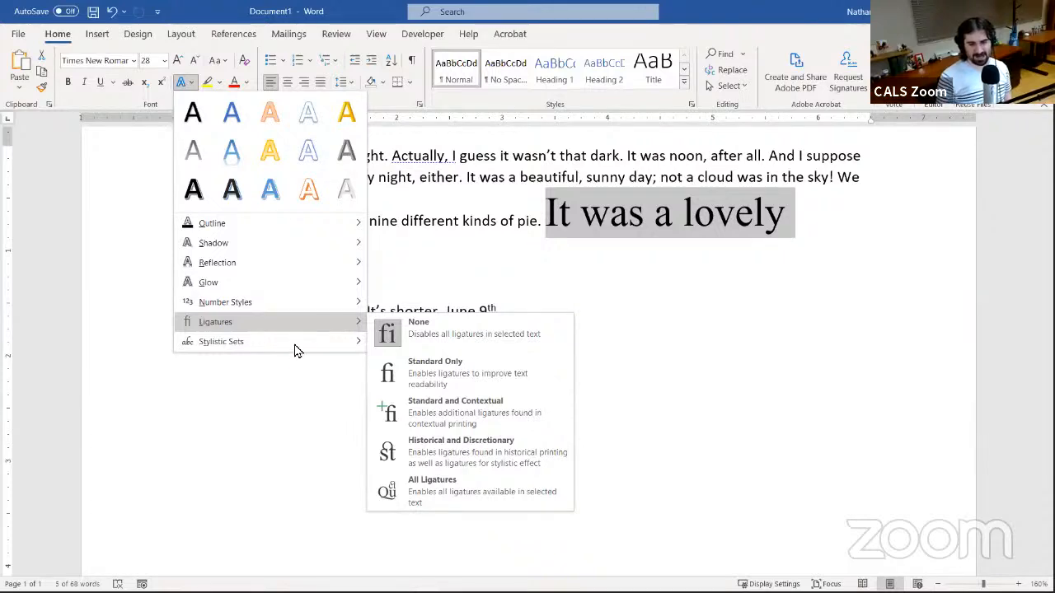
{"action": "mouse_move", "coordinate": [297, 351]}
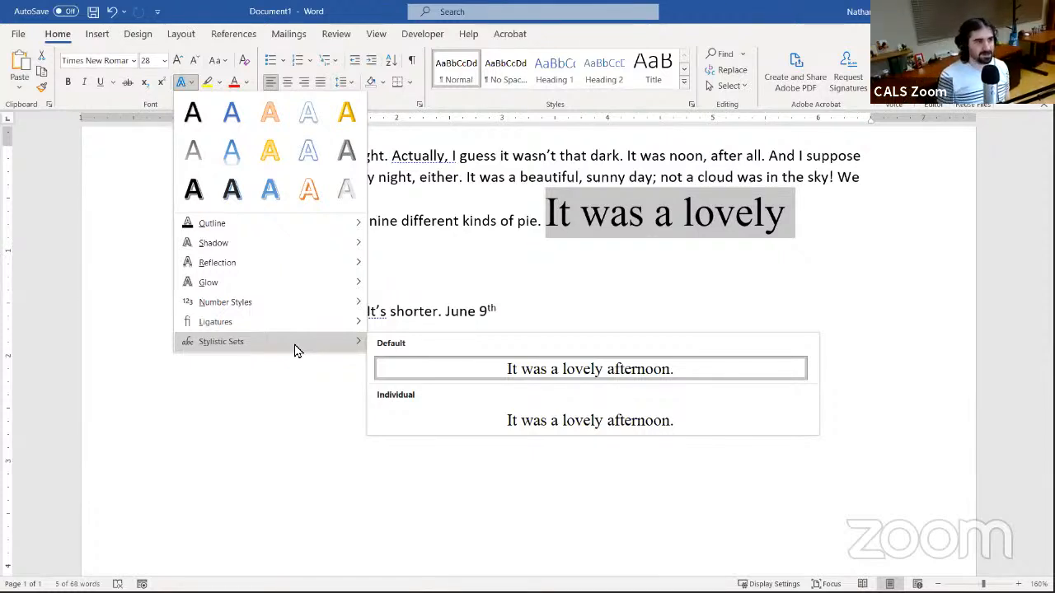
{"action": "left_click", "coordinate": [181, 85]}
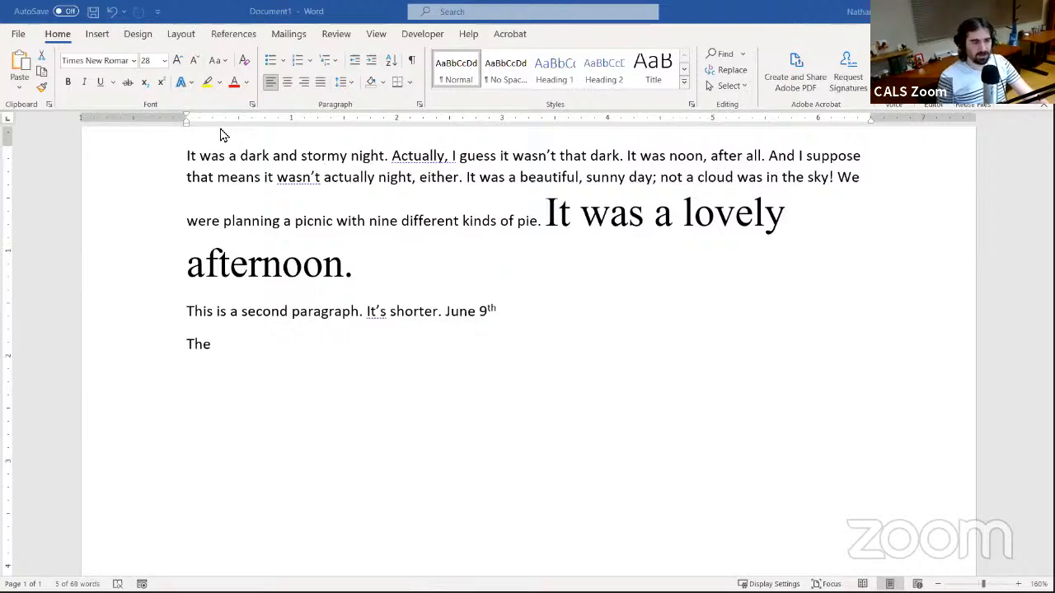
Apply the gold preset text effect to "It was a lovely afternoon." and undo it
{"action": "left_click", "coordinate": [182, 86]}
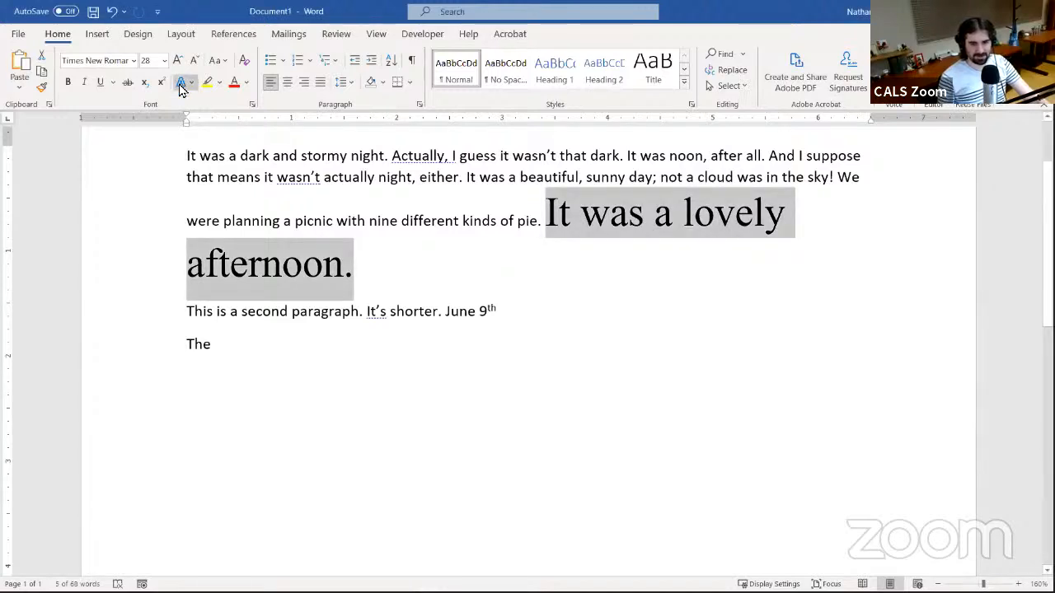
{"action": "left_click", "coordinate": [181, 86]}
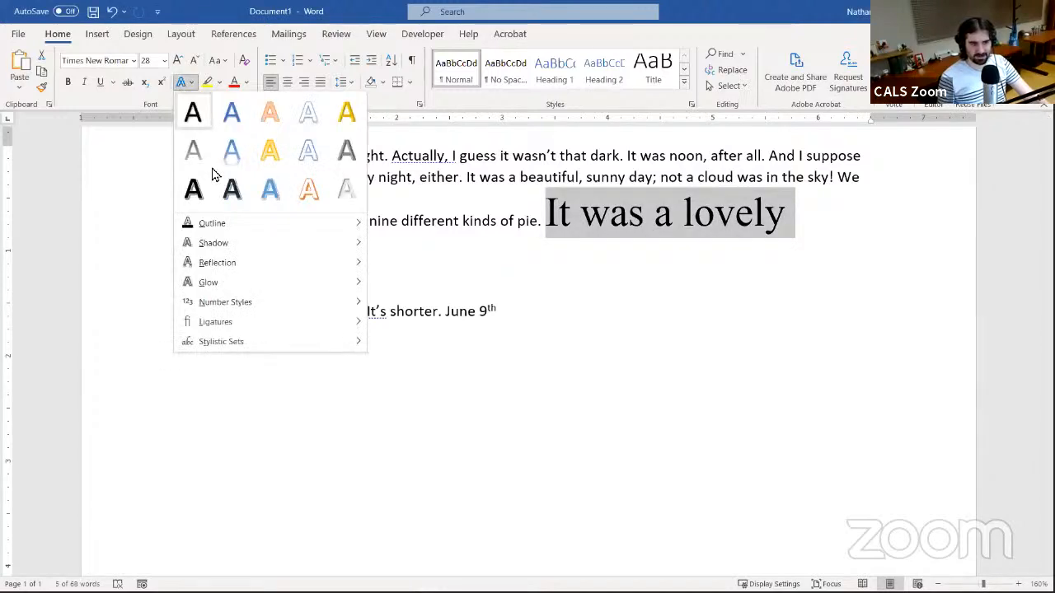
{"action": "left_click", "coordinate": [335, 128]}
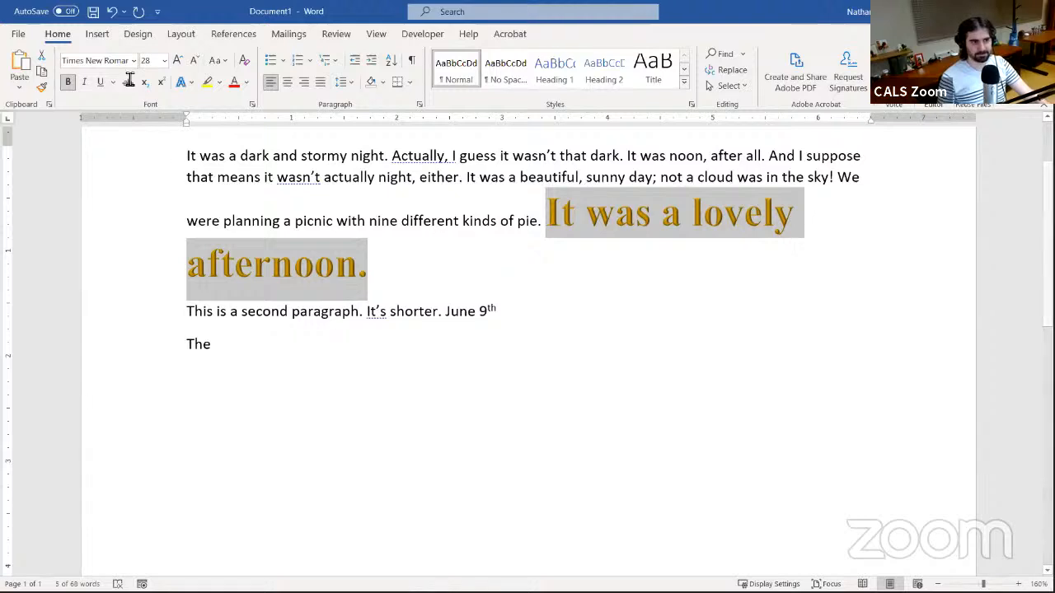
{"action": "left_click", "coordinate": [111, 11]}
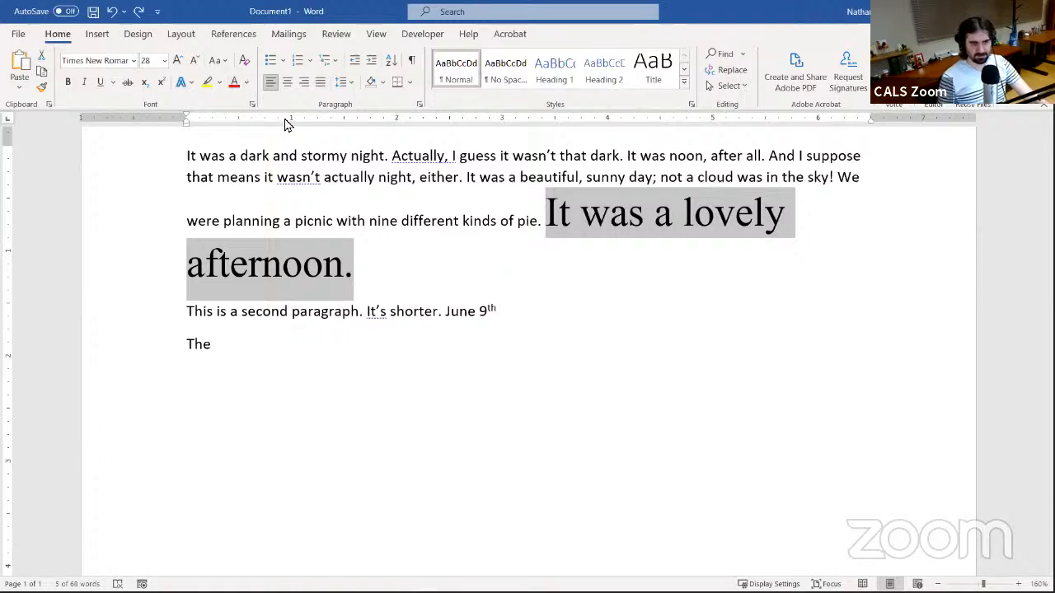
Color the sentence "It was a lovely afternoon." red and then the lighter theme blue
{"action": "left_click", "coordinate": [235, 88]}
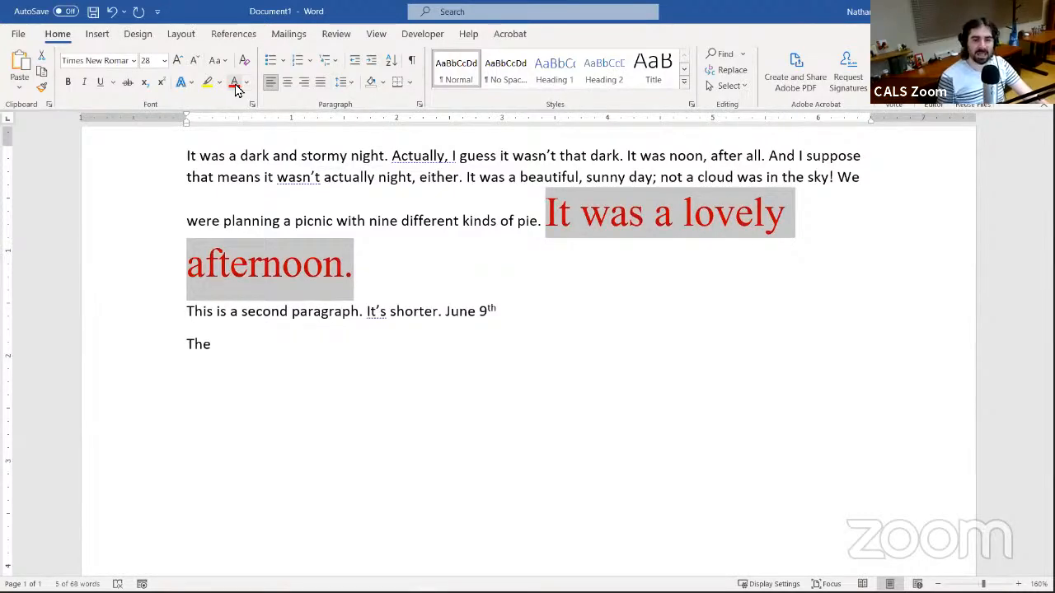
{"action": "left_click", "coordinate": [249, 84]}
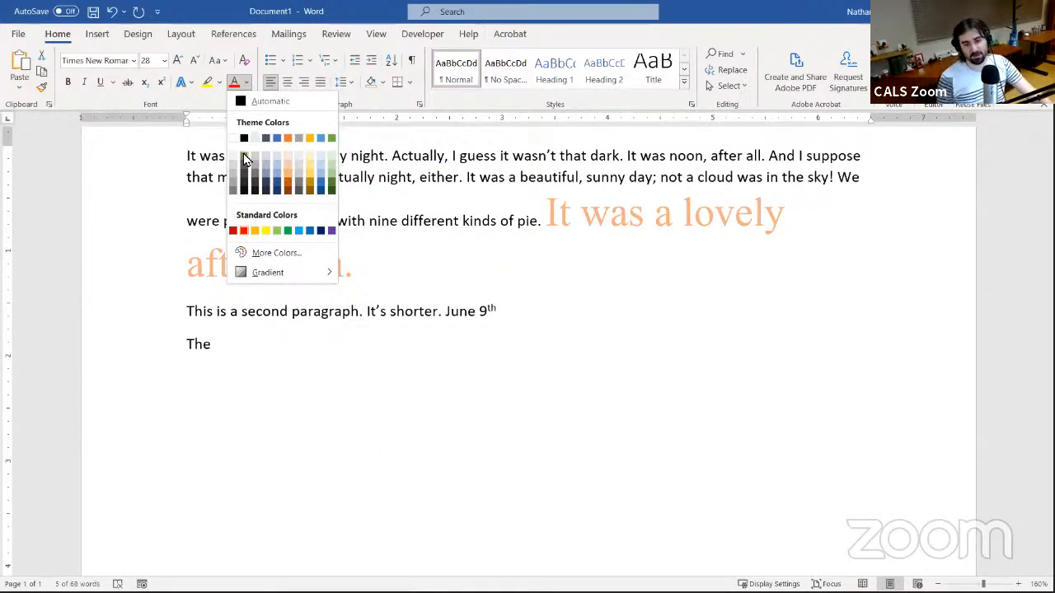
{"action": "left_click", "coordinate": [323, 140]}
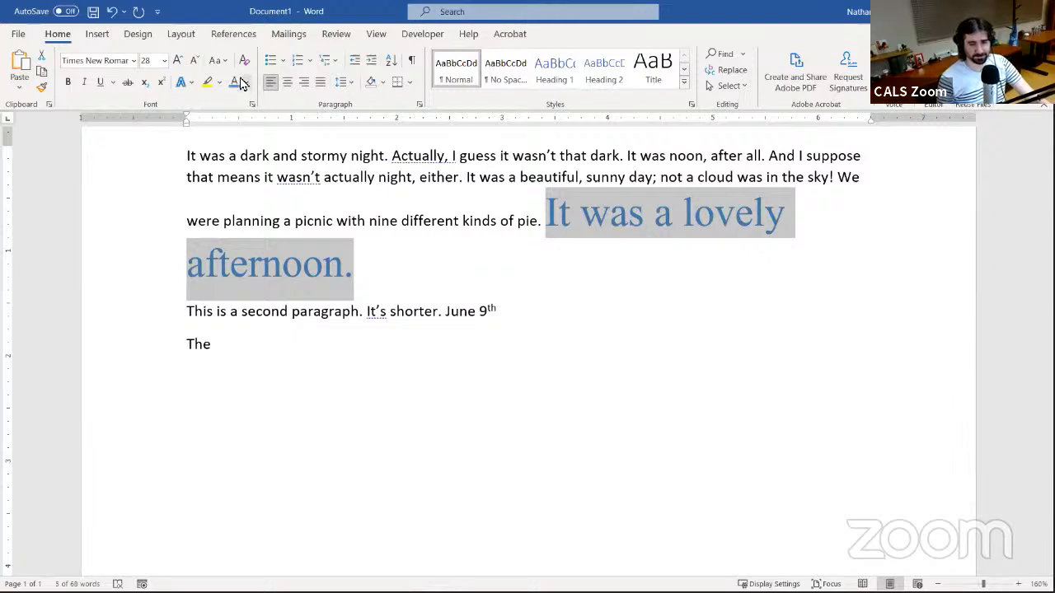
Apply the blue outlined text effect with a shadow to "It was a lovely afternoon." and clear all of the sentence's formatting
{"action": "left_click", "coordinate": [182, 82]}
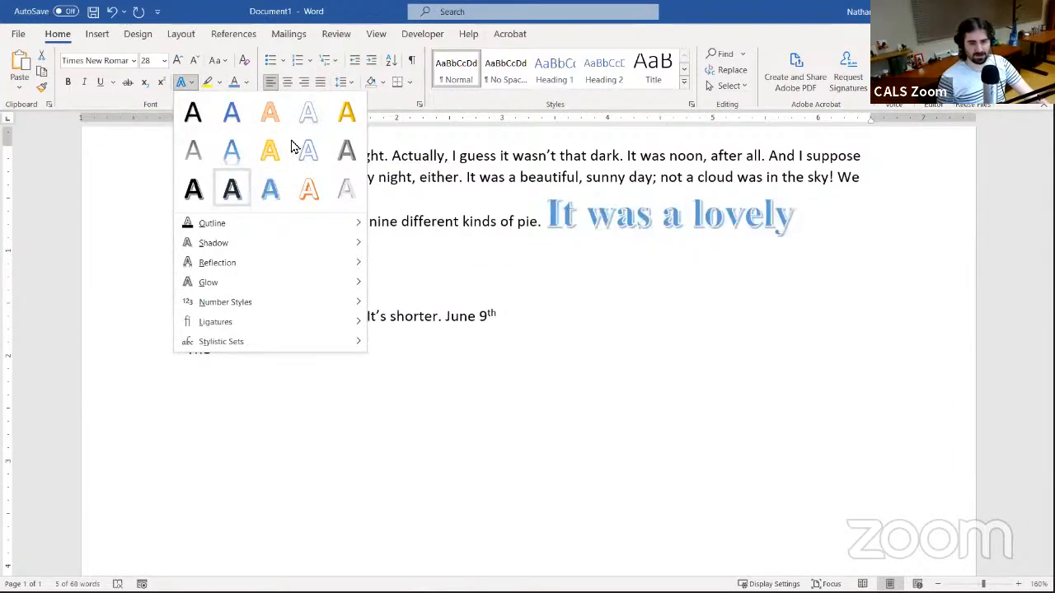
{"action": "left_click", "coordinate": [271, 189]}
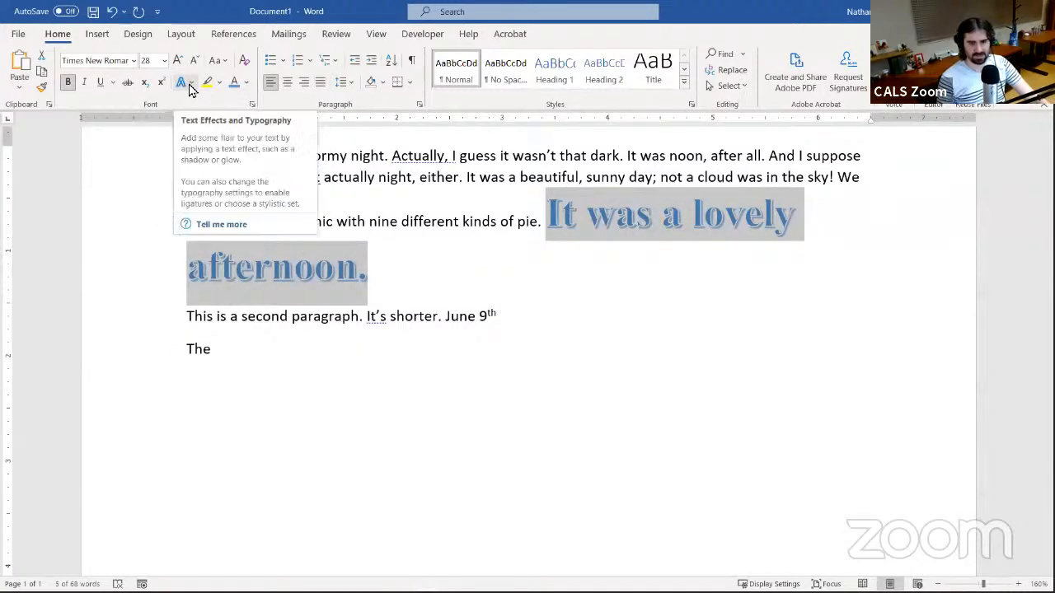
{"action": "left_click", "coordinate": [244, 62]}
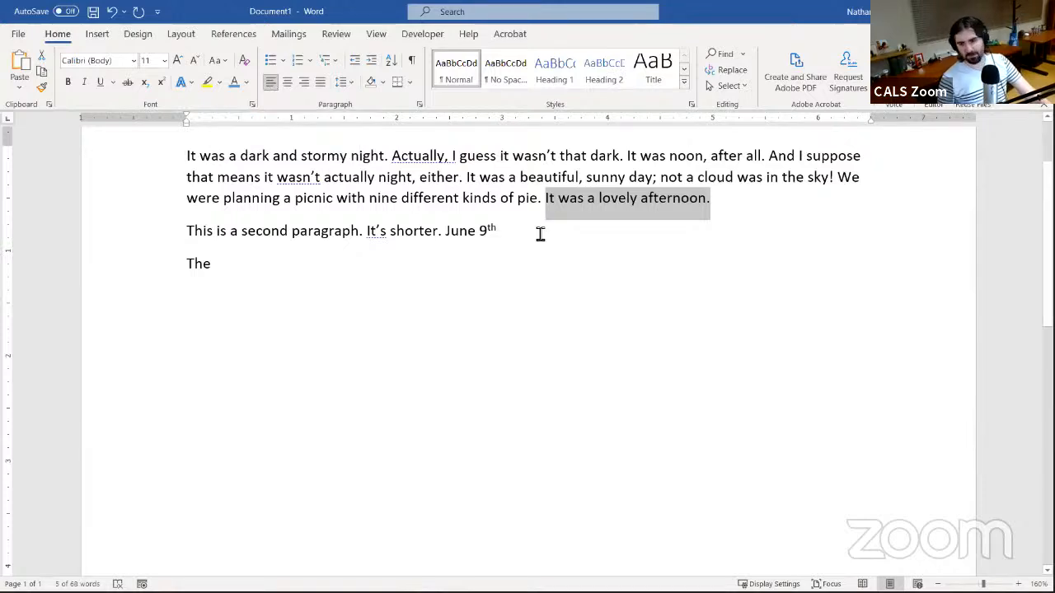
Highlight the sentence "It was a lovely afternoon." in yellow and remove the highlight
{"action": "left_click", "coordinate": [207, 87]}
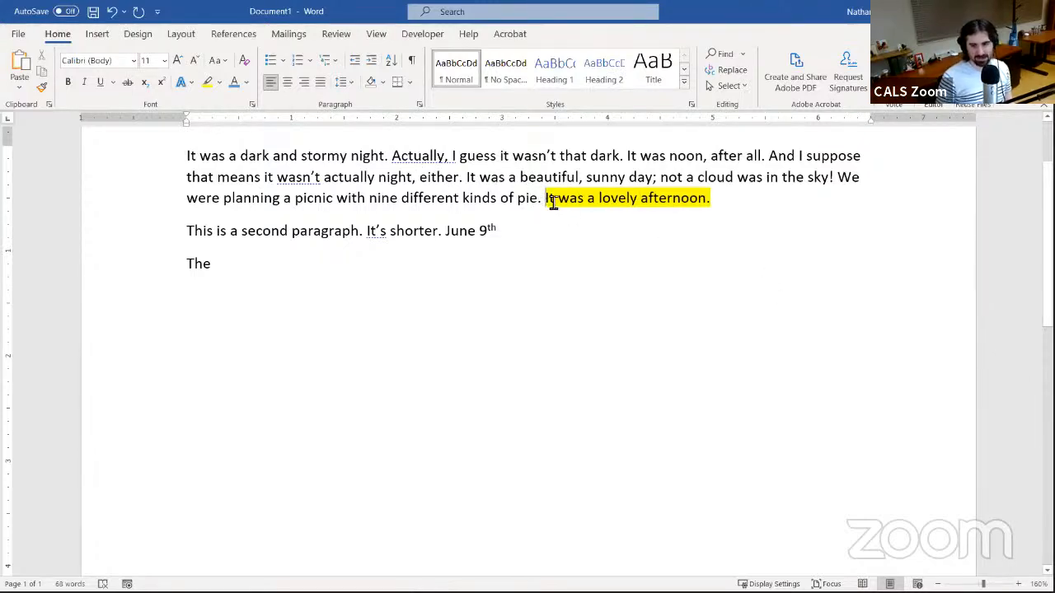
{"action": "left_click_drag", "start_coordinate": [546, 201], "coordinate": [716, 204]}
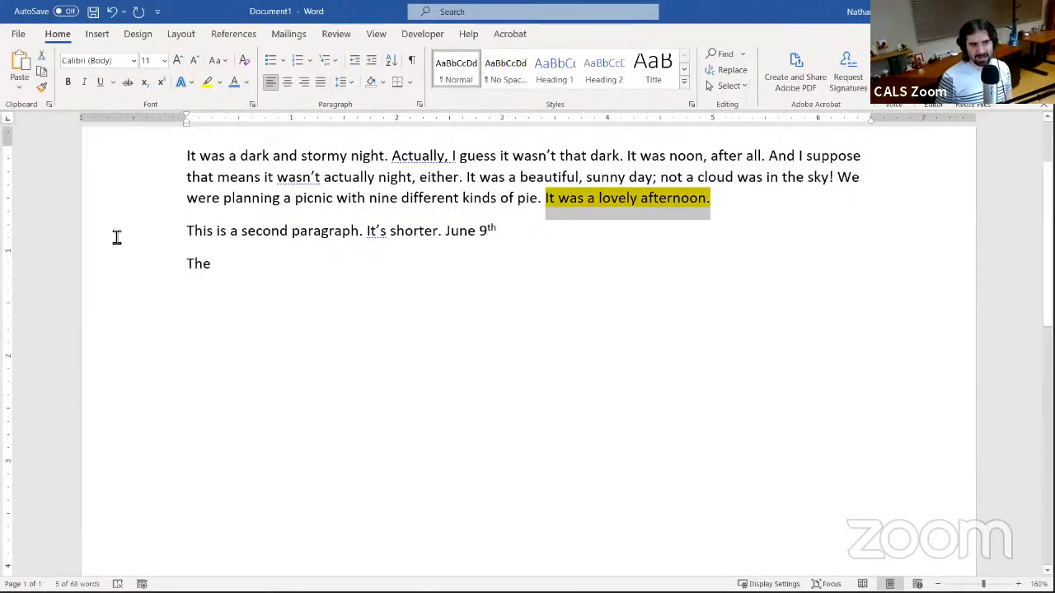
{"action": "left_click", "coordinate": [208, 84]}
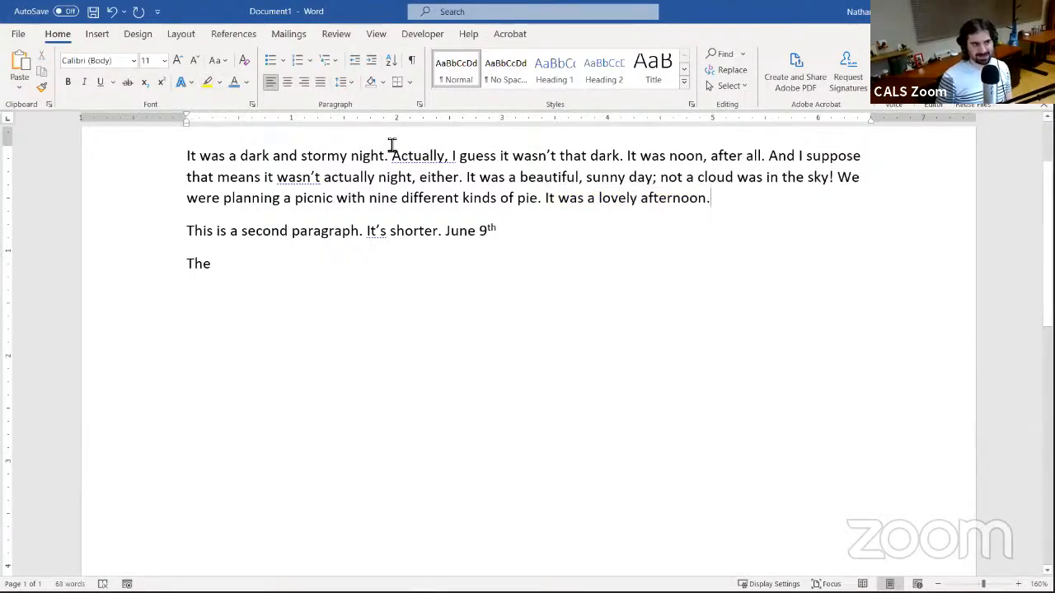
Mark "It's shorter." in the second paragraph with the yellow highlighter pen and remove the highlight with it
{"action": "left_click", "coordinate": [213, 87]}
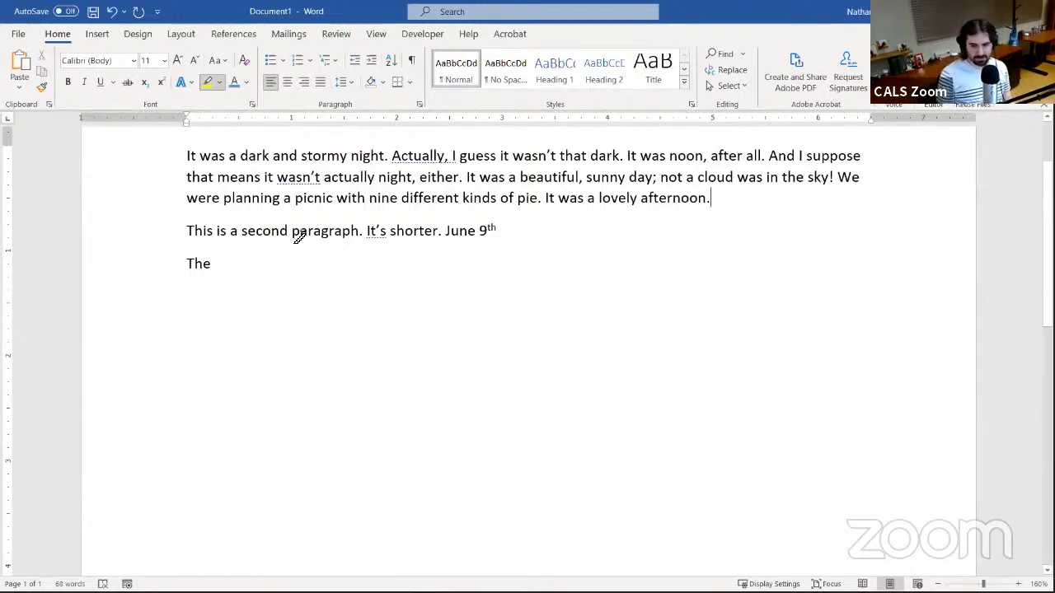
{"action": "left_click_drag", "start_coordinate": [363, 235], "coordinate": [442, 236]}
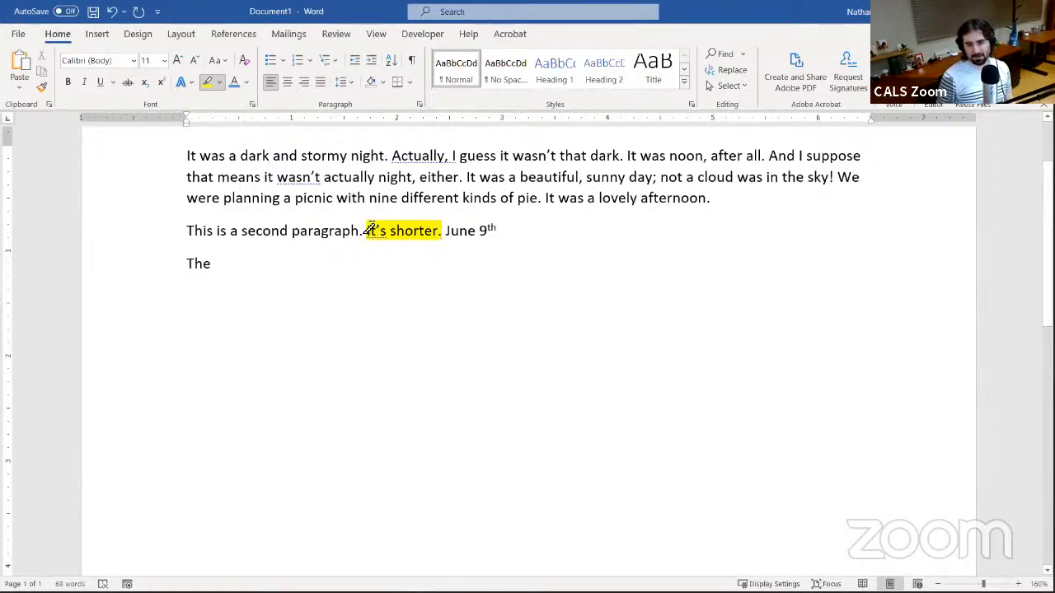
{"action": "left_click_drag", "start_coordinate": [366, 231], "coordinate": [445, 227]}
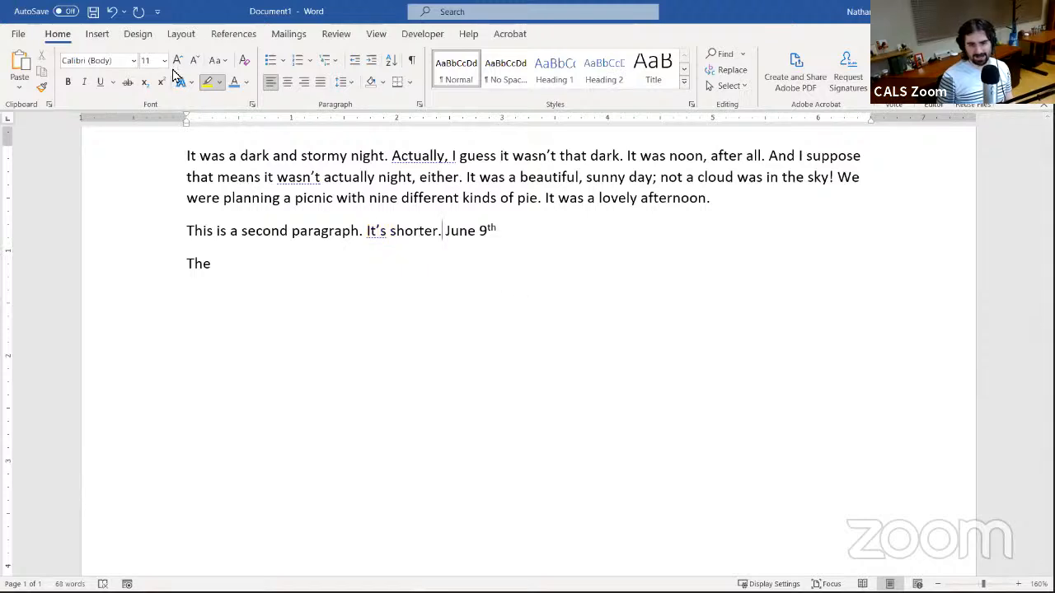
Examine the available text highlight colors and turn the highlighter pen off
{"action": "left_click", "coordinate": [221, 82]}
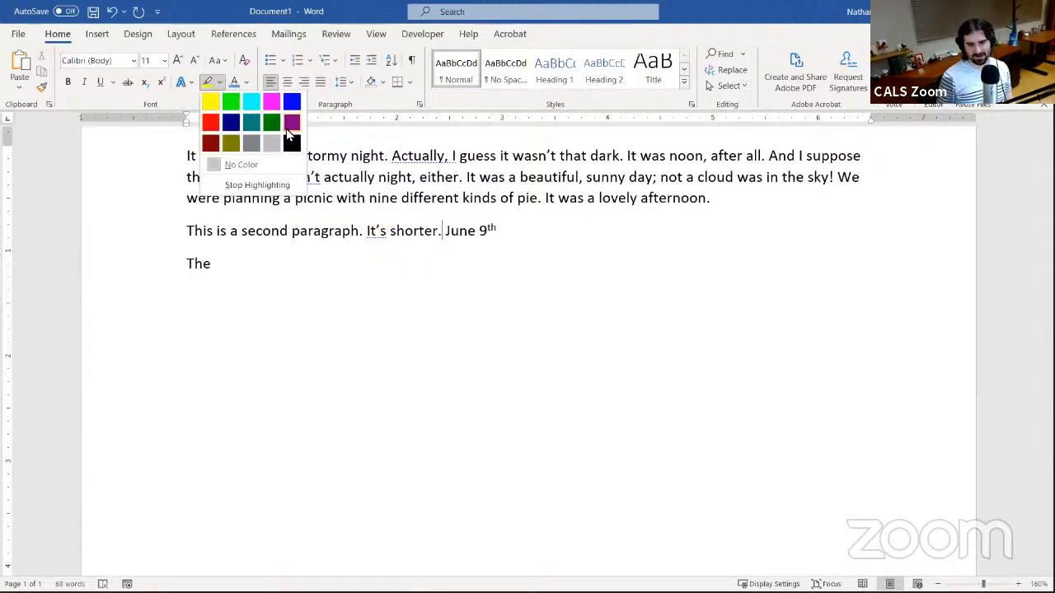
{"action": "left_click", "coordinate": [219, 84]}
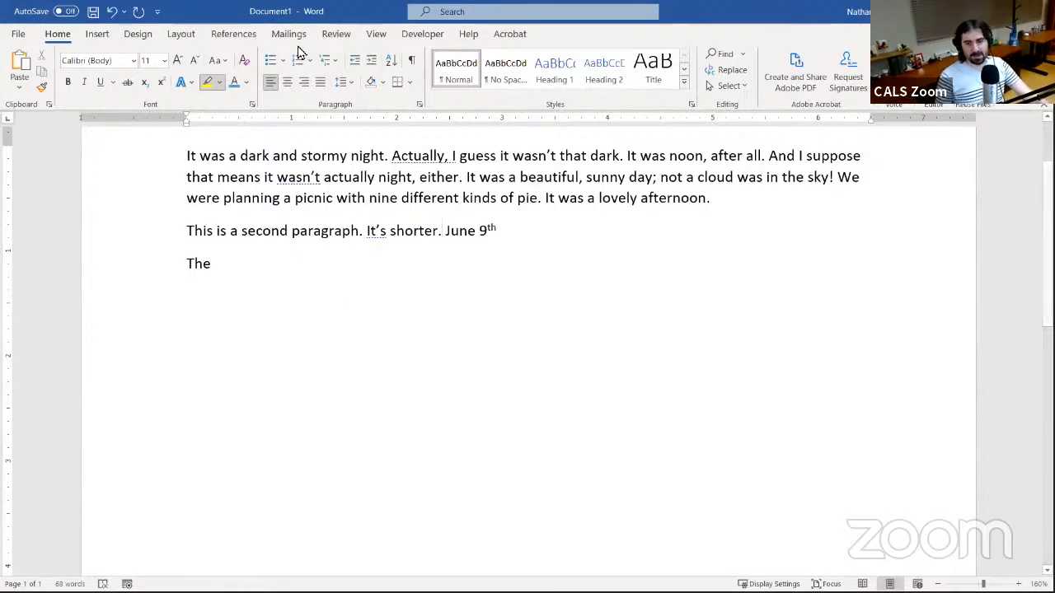
{"action": "left_click", "coordinate": [207, 83]}
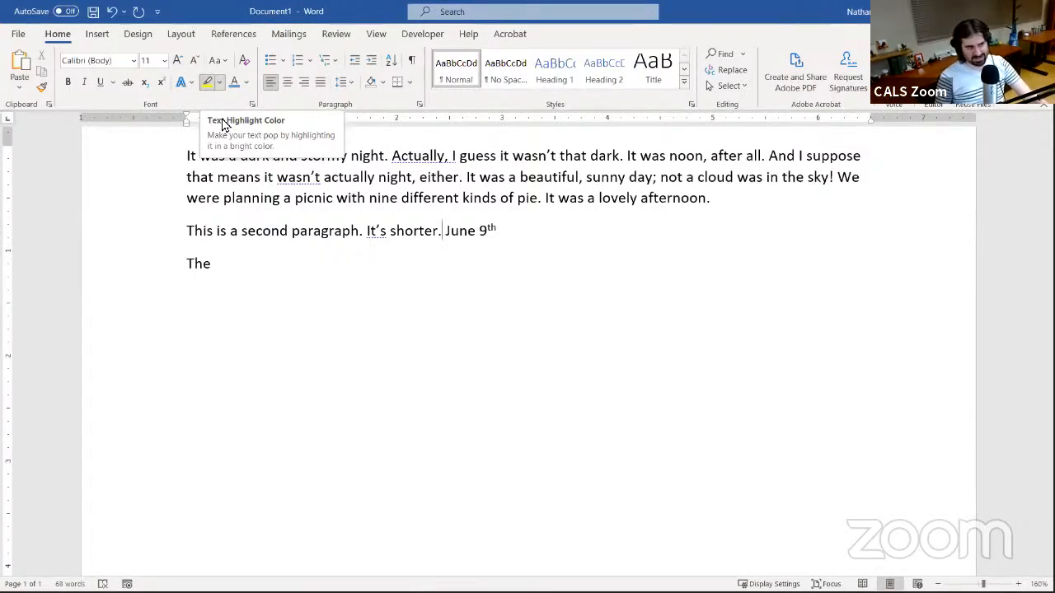
{"action": "left_click", "coordinate": [209, 83]}
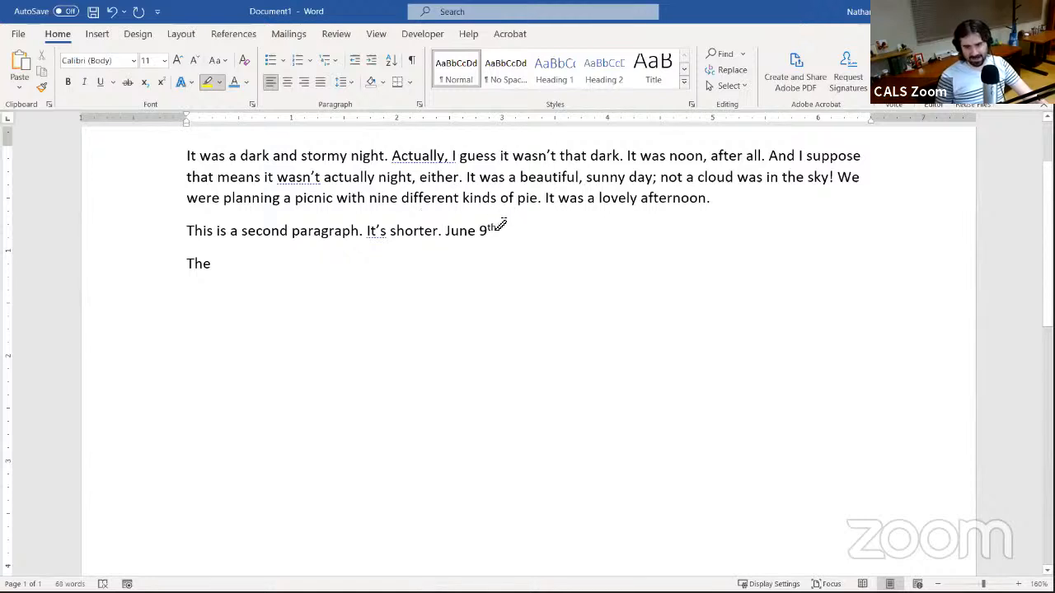
{"action": "left_click", "coordinate": [218, 83]}
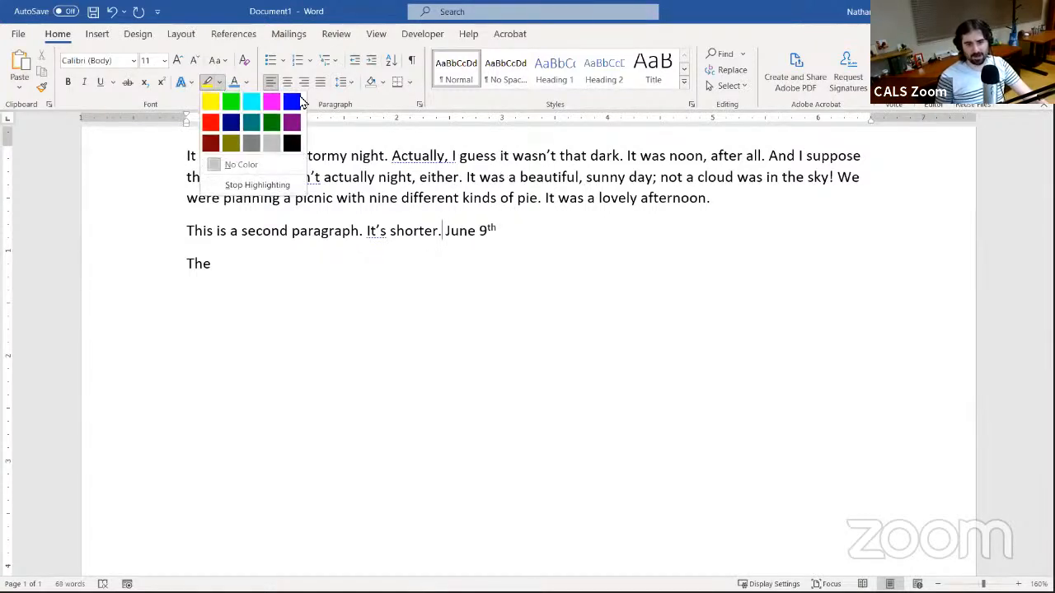
{"action": "left_click", "coordinate": [208, 82]}
Add the sentence "This is in bold." in bold at the end of the first paragraph
{"action": "left_click_drag", "start_coordinate": [299, 203], "coordinate": [435, 212]}
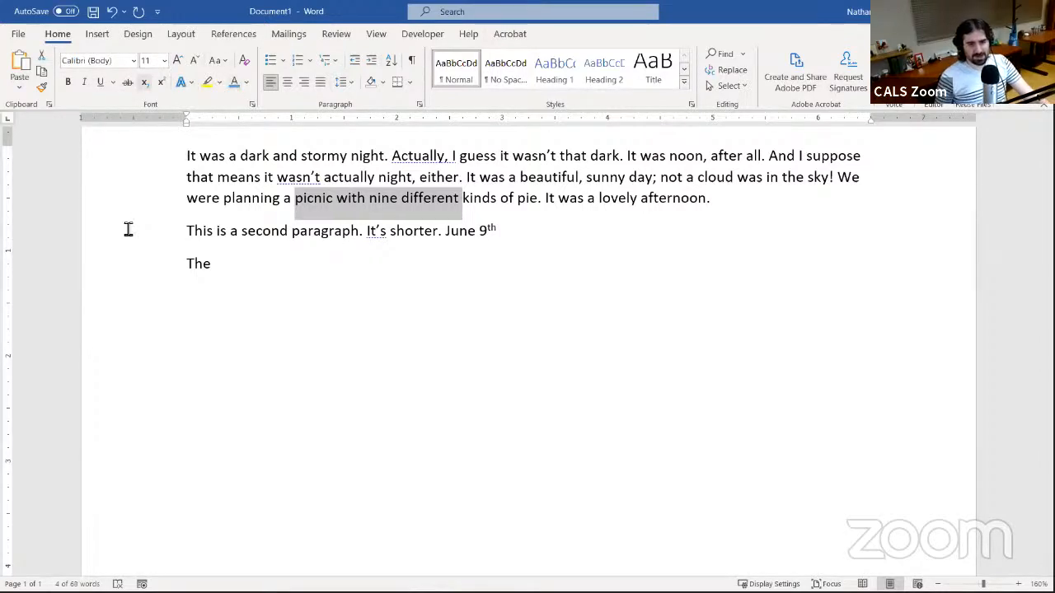
{"action": "left_click", "coordinate": [257, 206]}
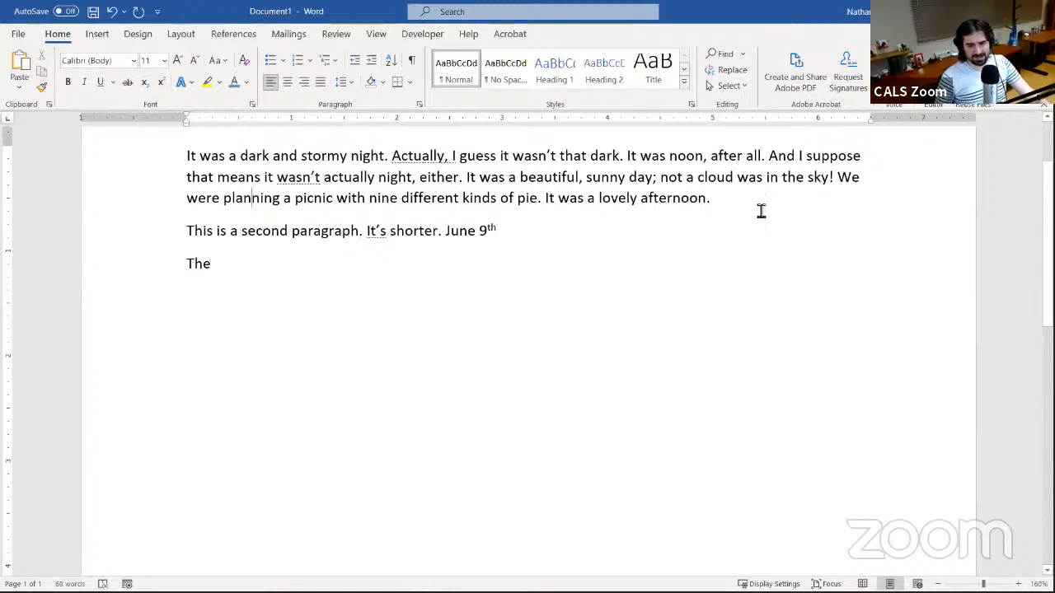
{"action": "left_click", "coordinate": [725, 198]}
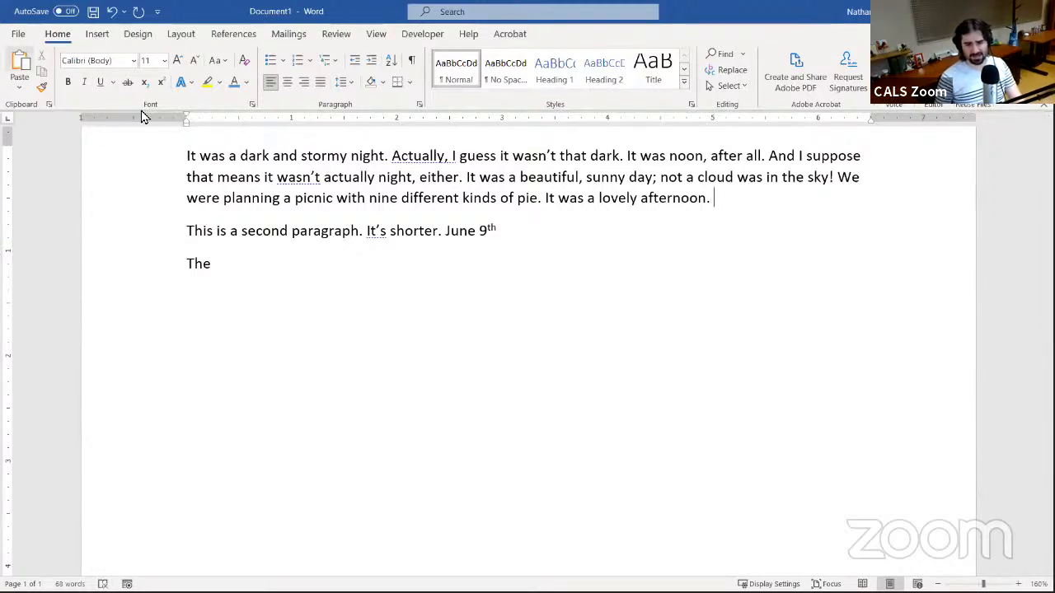
{"action": "left_click", "coordinate": [70, 83]}
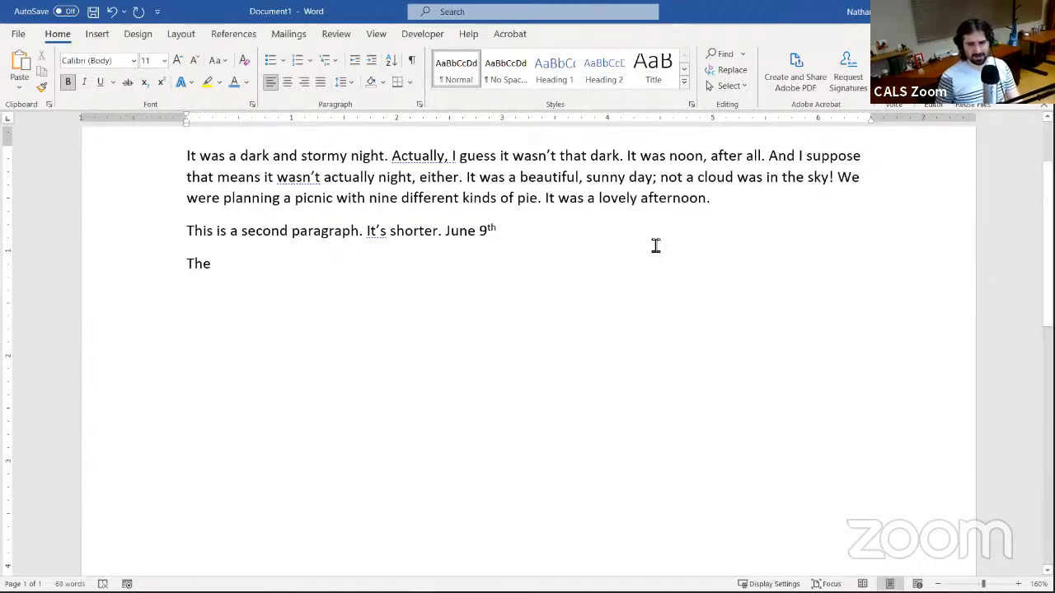
{"action": "type", "text": "This "}
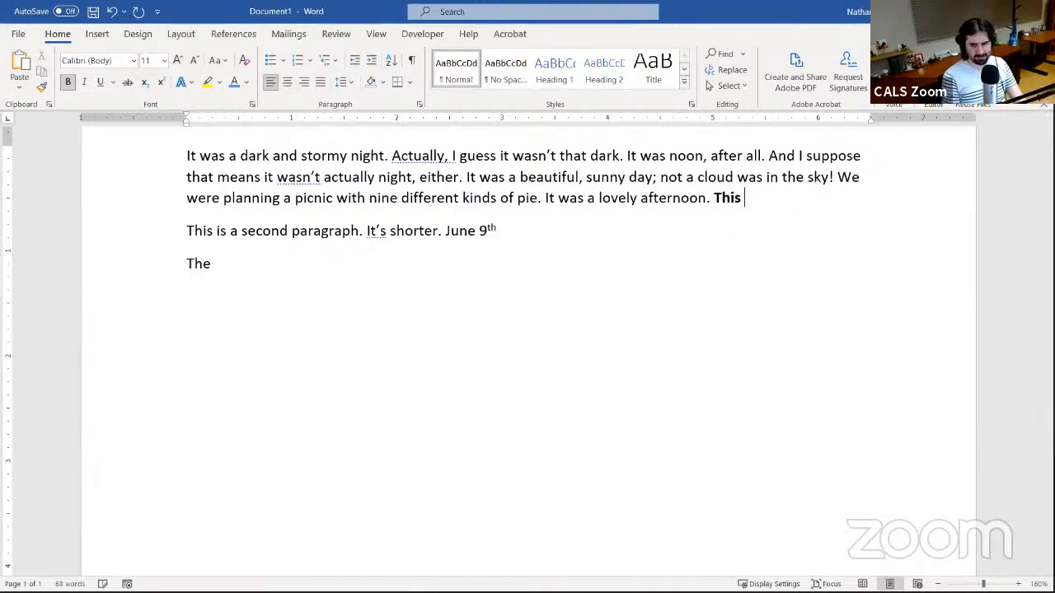
{"action": "type", "text": "is in bold."}
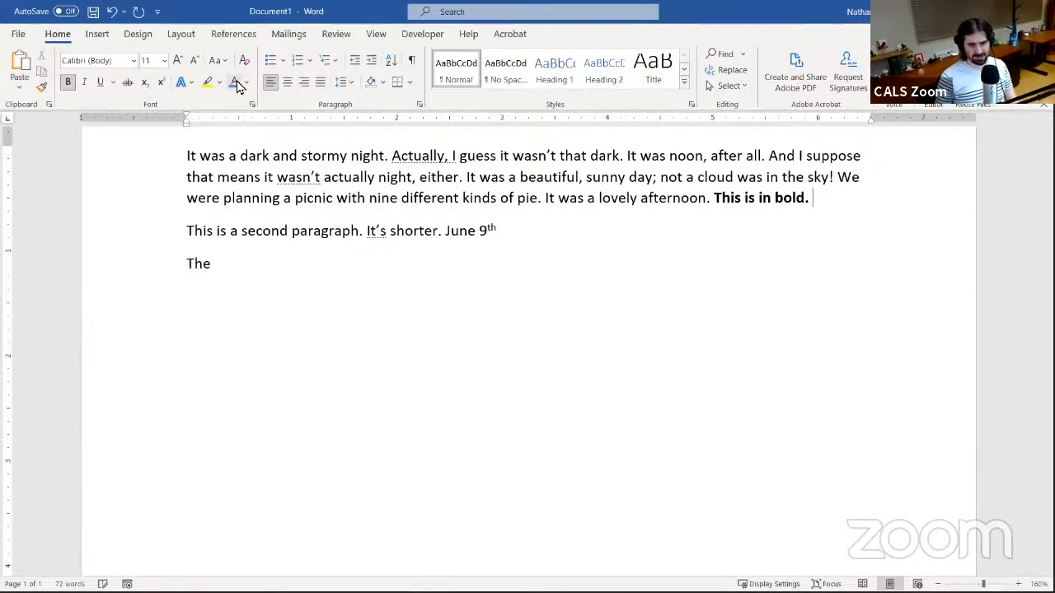
Continue the first paragraph with the sentence "And this is blue." in blue bold text
{"action": "type", "text": "An"}
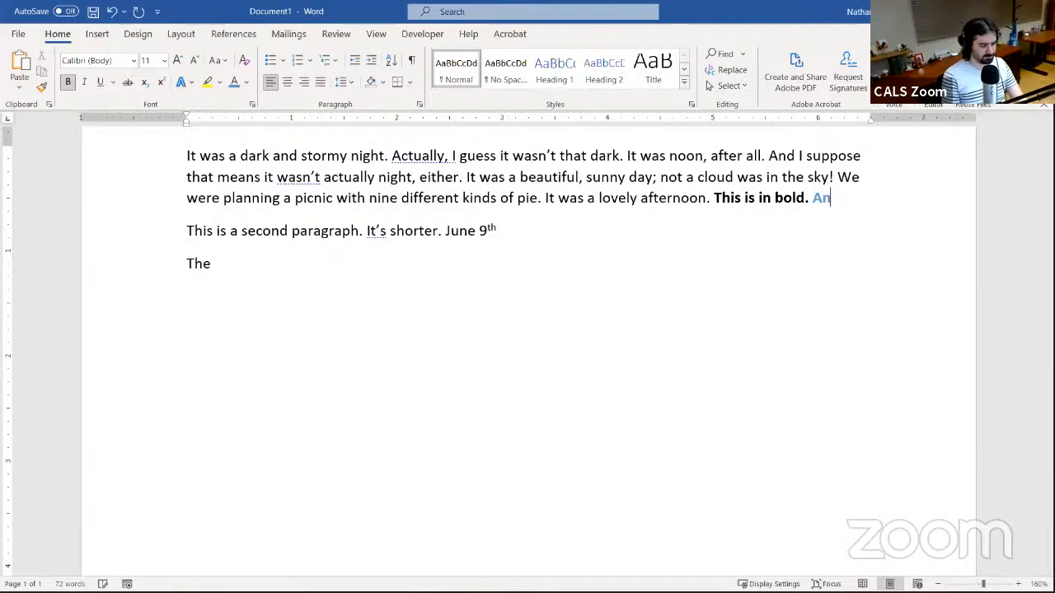
{"action": "type", "text": "d this is b"}
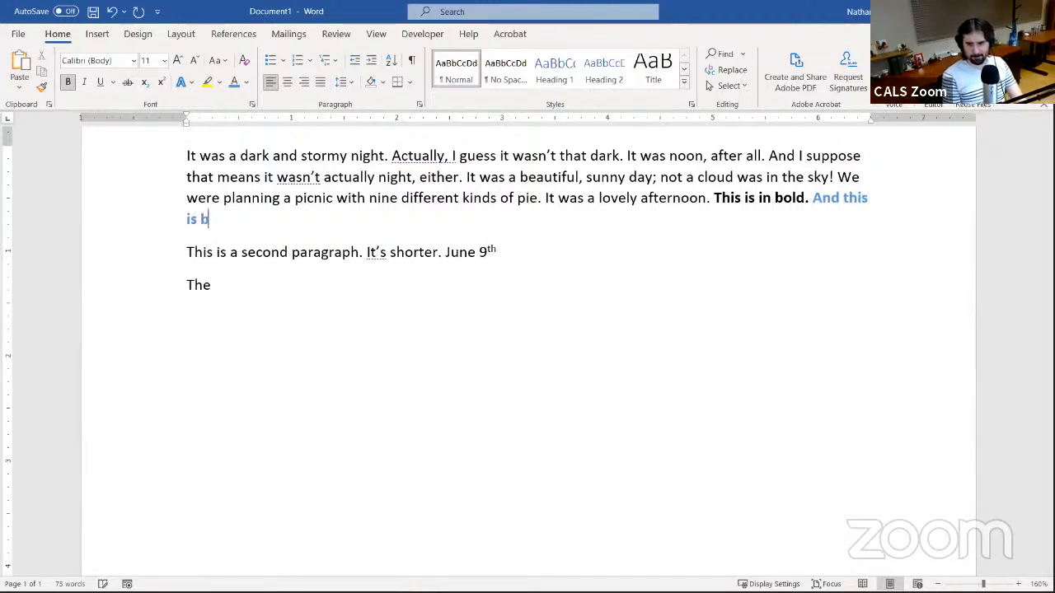
{"action": "type", "text": "lue."}
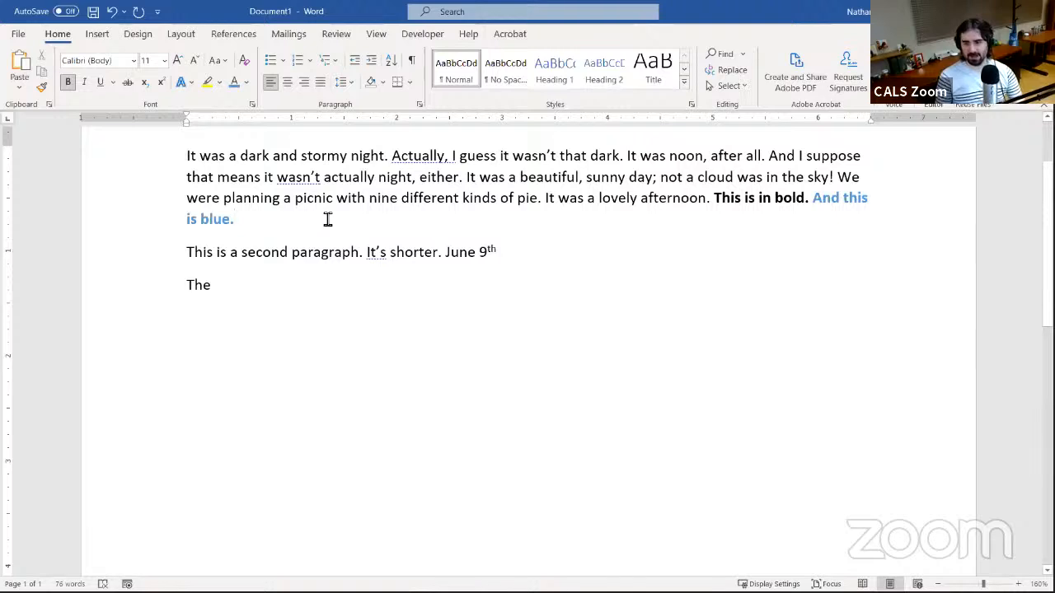
Remove the bold from "This is in bold. And this is blue." and clear all formatting of both sentences
{"action": "left_click", "coordinate": [729, 189], "text": "shift"}
{"action": "left_click", "coordinate": [714, 198], "text": "shift"}
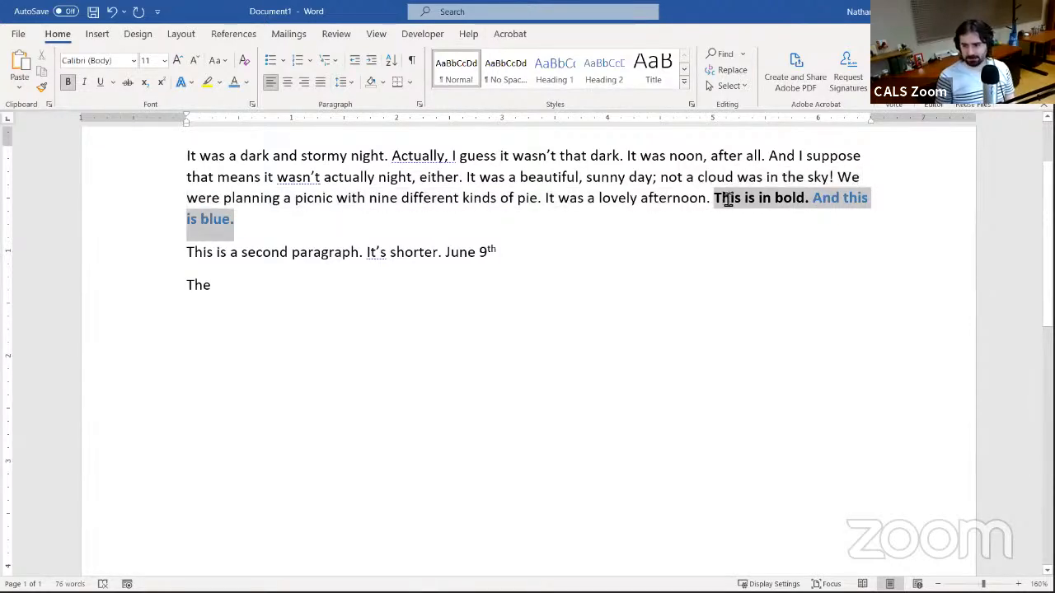
{"action": "left_click", "coordinate": [68, 82]}
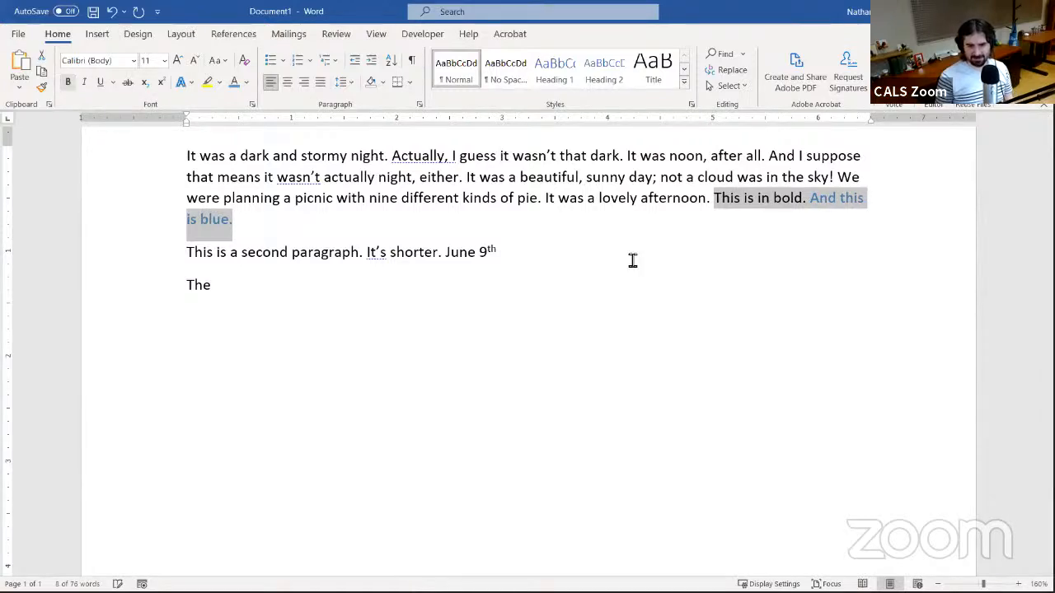
{"action": "left_click", "coordinate": [720, 200]}
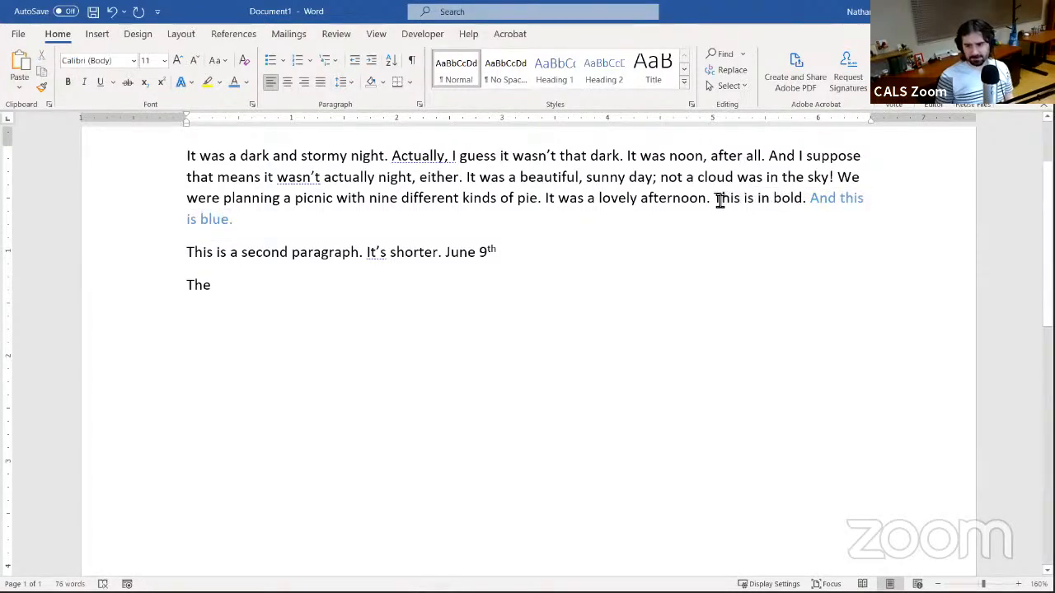
{"action": "left_click_drag", "start_coordinate": [719, 200], "coordinate": [565, 214]}
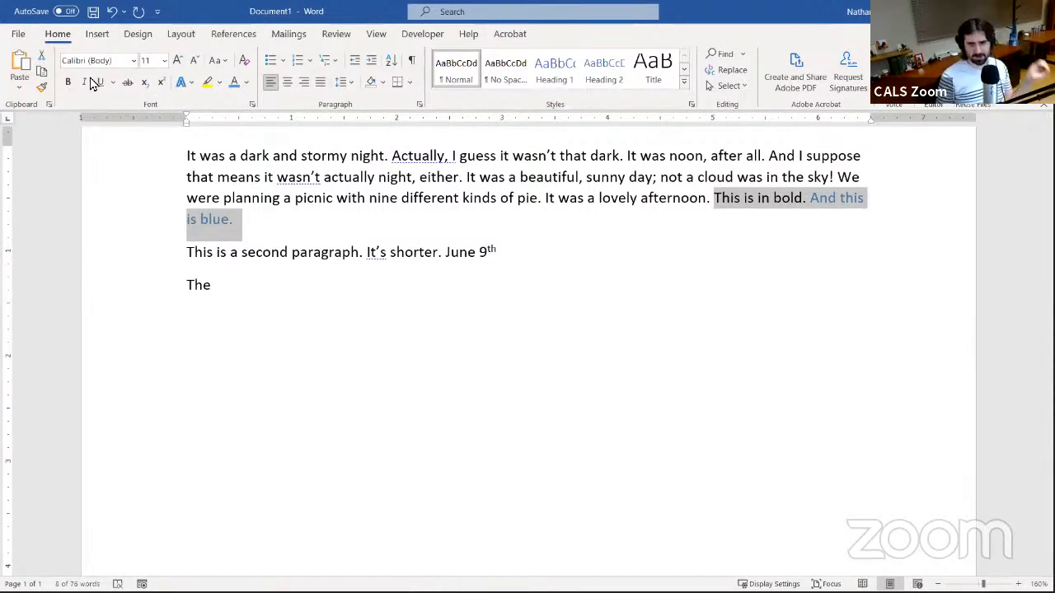
{"action": "left_click", "coordinate": [246, 83]}
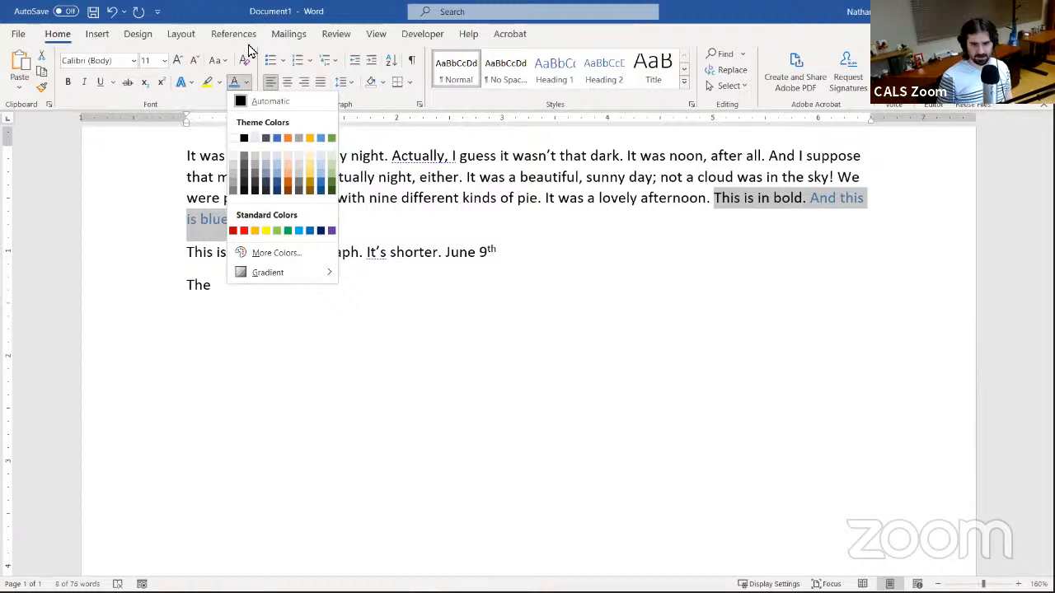
{"action": "left_click", "coordinate": [249, 48]}
{"action": "left_click", "coordinate": [245, 61]}
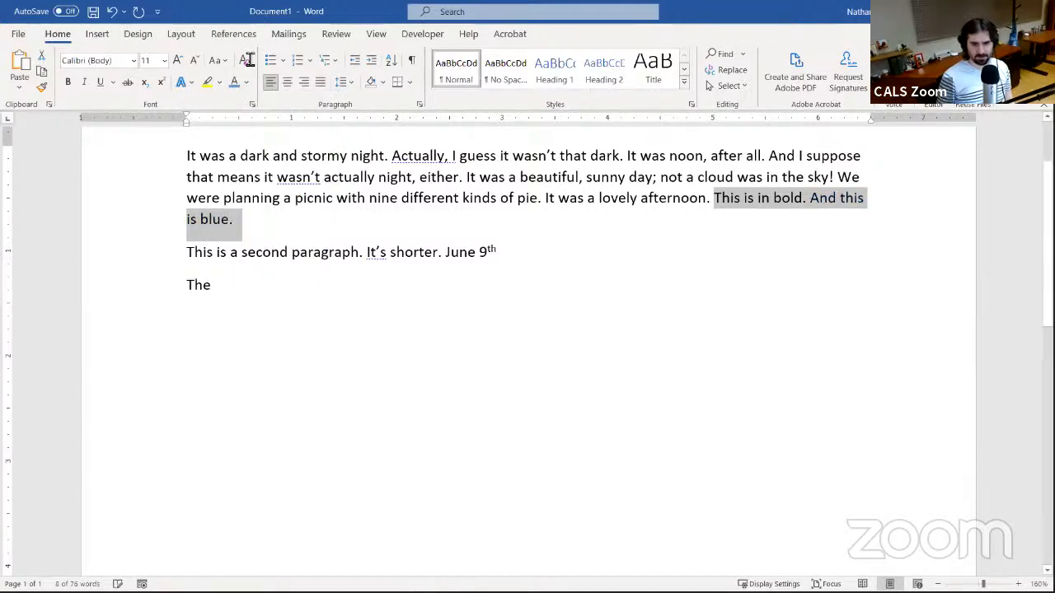
{"action": "left_click", "coordinate": [585, 239]}
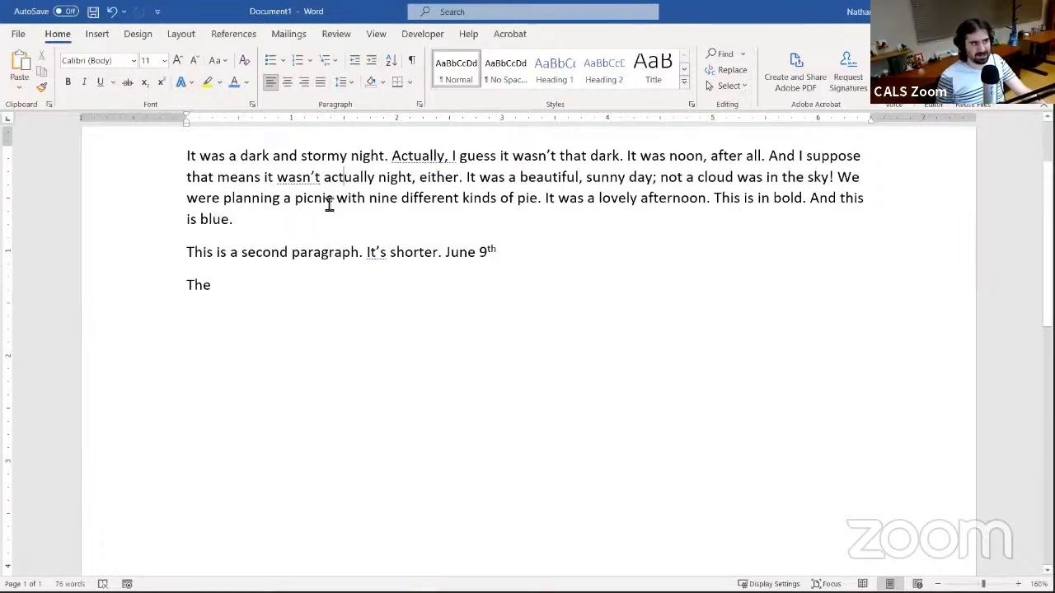
Make the sentence "It was a lovely afternoon." bold and turn its bold off again
{"action": "left_click", "coordinate": [523, 252]}
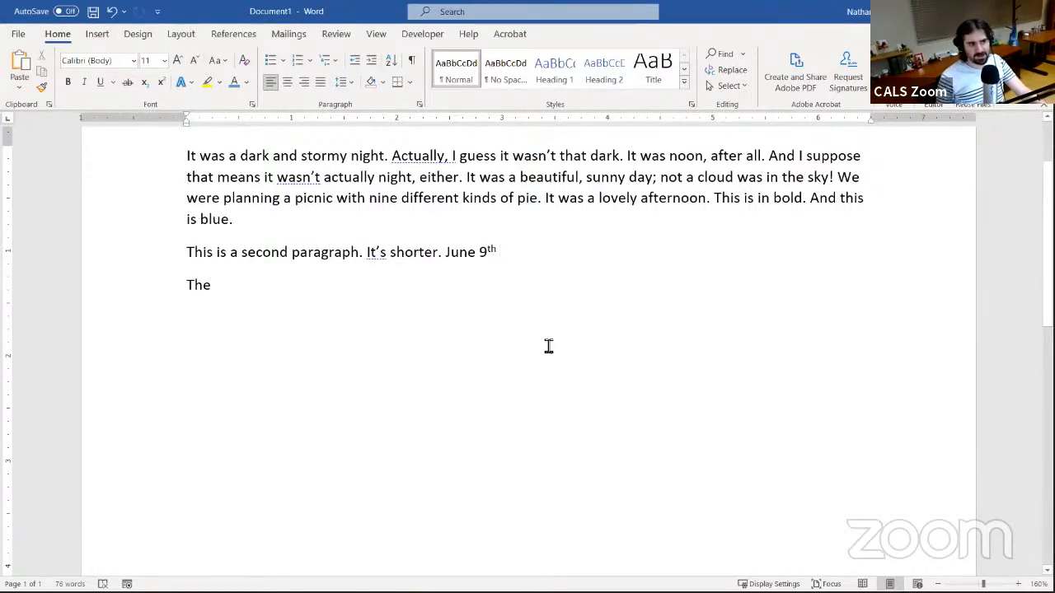
{"action": "left_click_drag", "start_coordinate": [525, 259], "coordinate": [445, 262]}
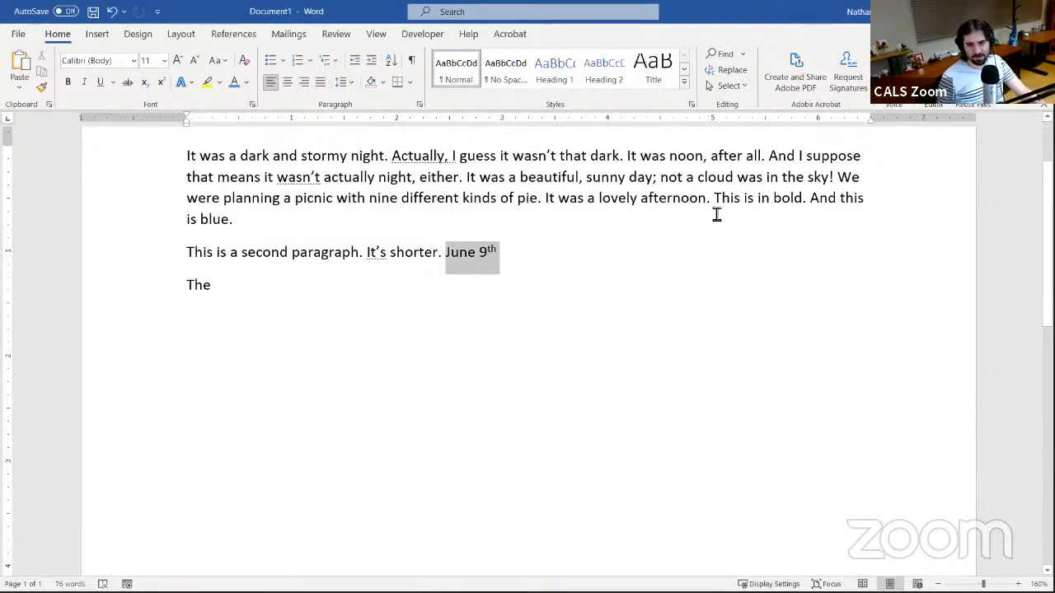
{"action": "left_click_drag", "start_coordinate": [634, 231], "coordinate": [555, 200]}
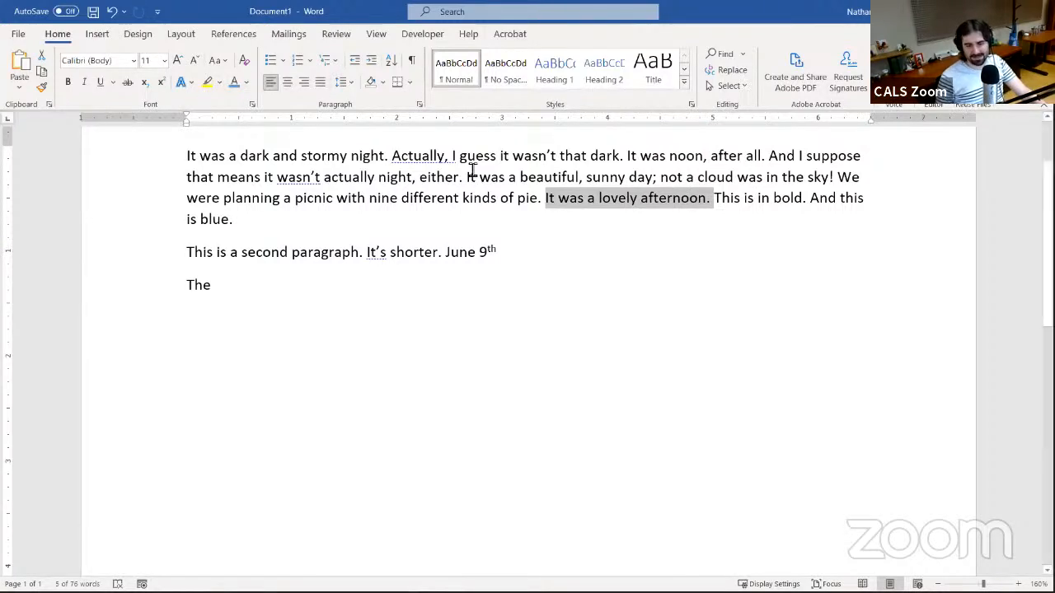
{"action": "left_click", "coordinate": [69, 86]}
{"action": "left_click", "coordinate": [70, 84]}
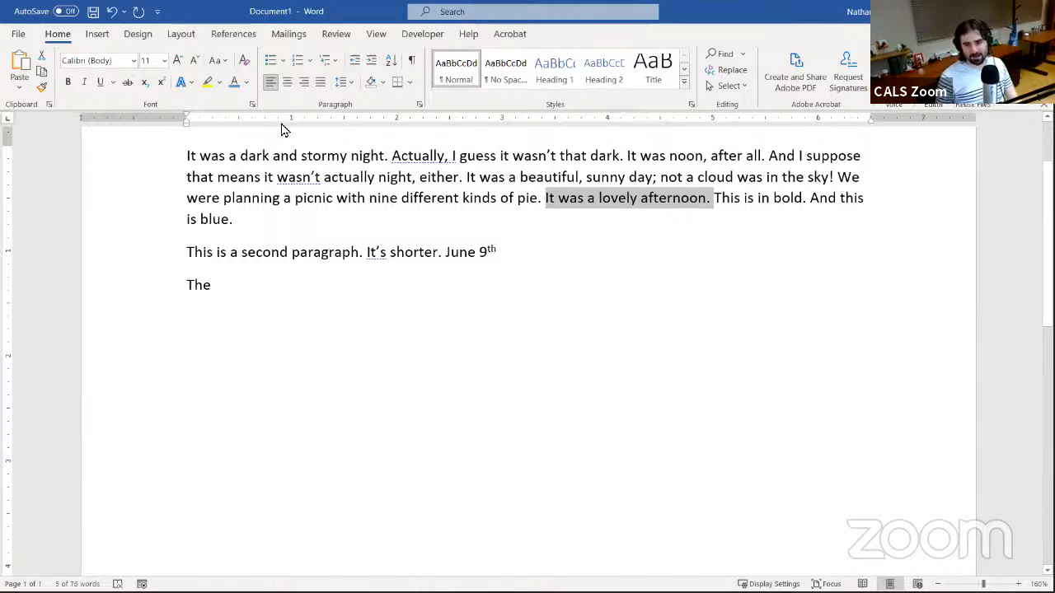
{"action": "left_click", "coordinate": [70, 85]}
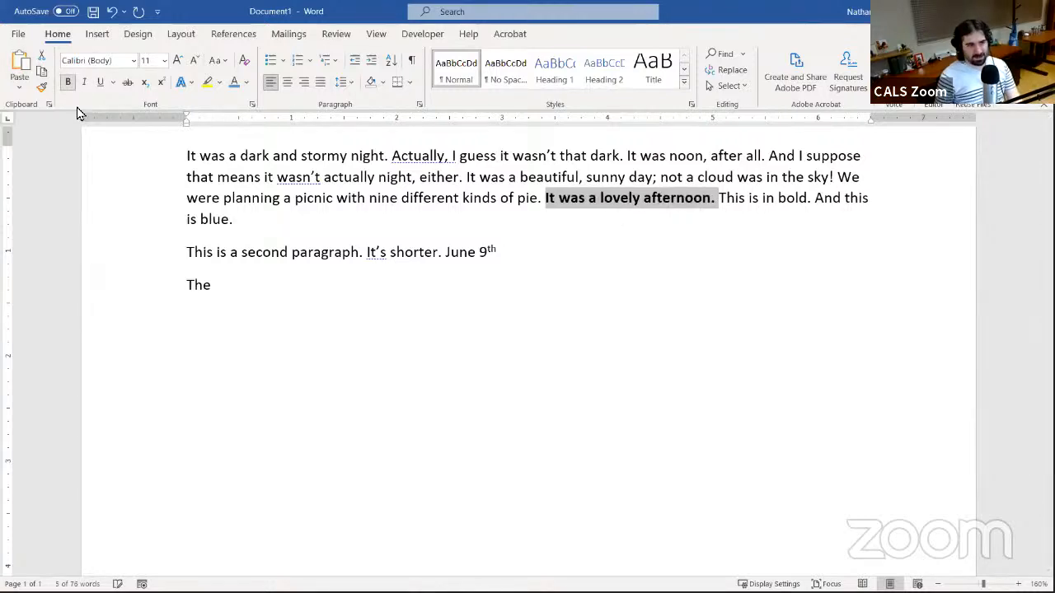
{"action": "left_click", "coordinate": [64, 87]}
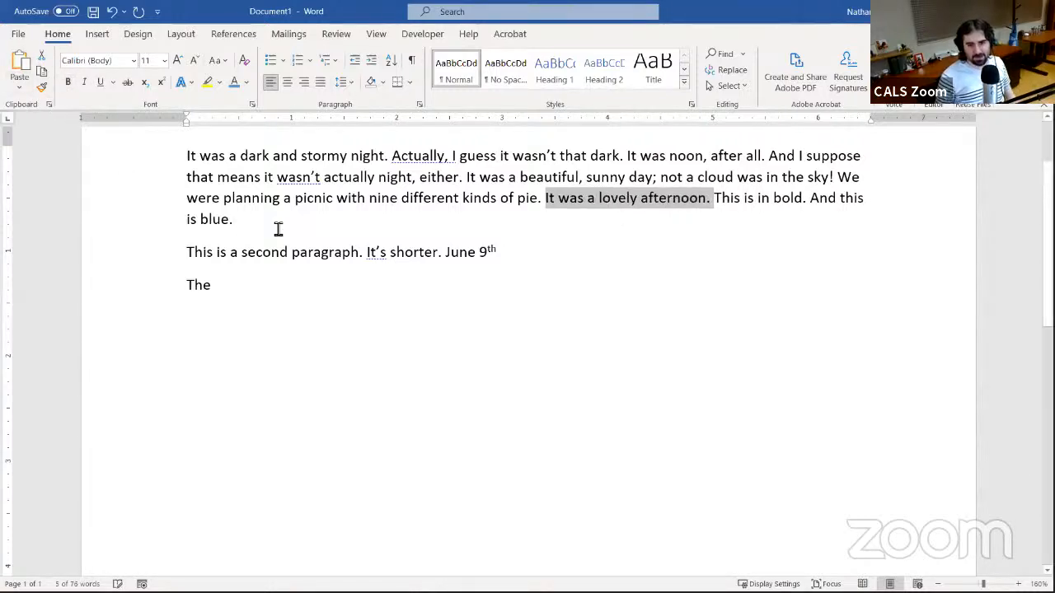
Add the sentence "This is italic." in italics at the end of the first paragraph
{"action": "left_click", "coordinate": [305, 234]}
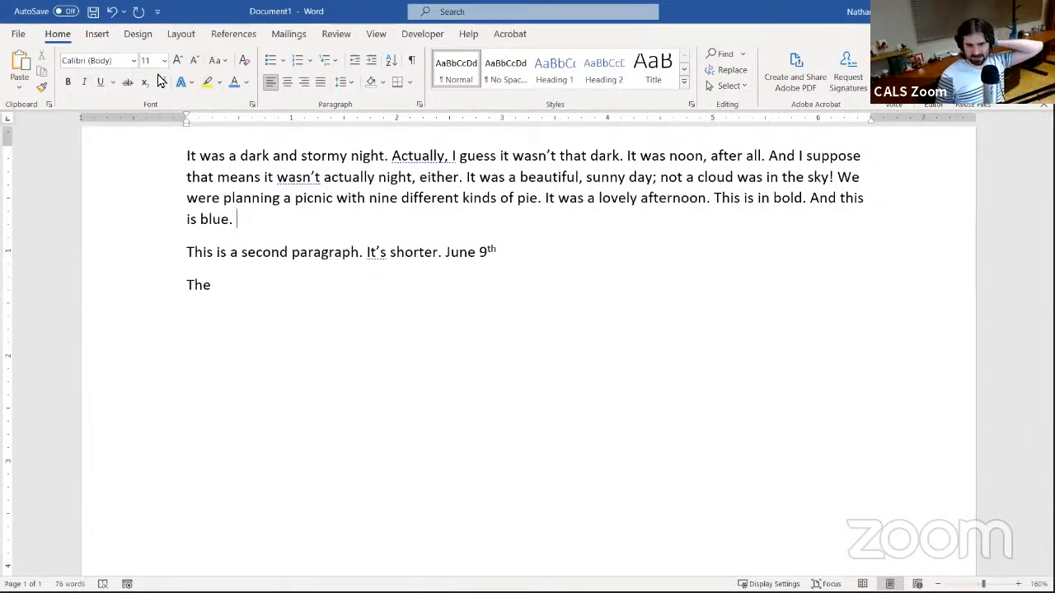
{"action": "left_click", "coordinate": [84, 82]}
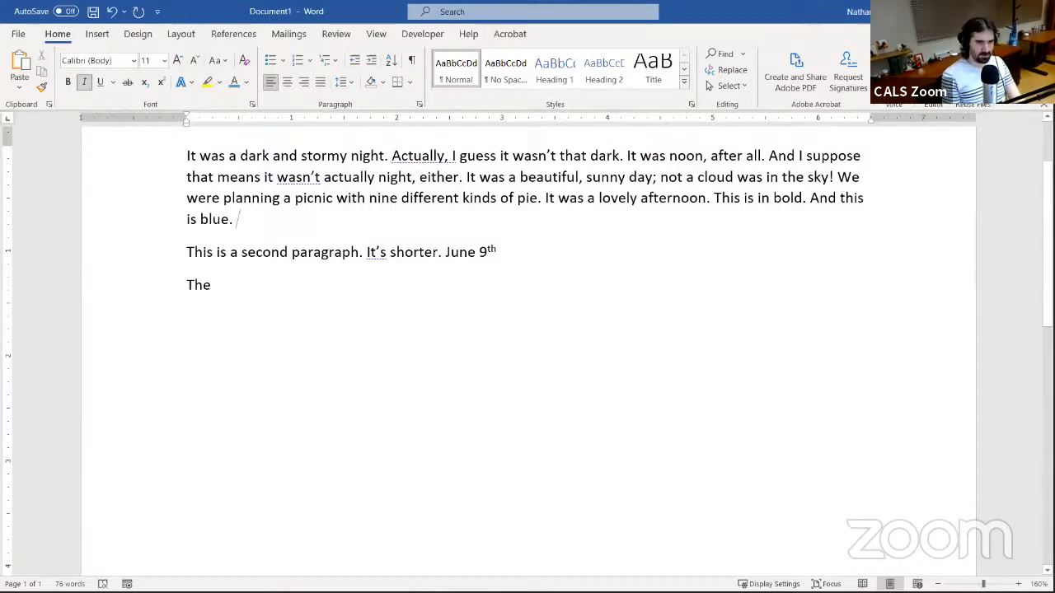
{"action": "type", "text": "Ita"}
{"action": "key", "text": "BackSpace"}
{"action": "key", "text": "BackSpace"}
{"action": "key", "text": "BackSpace"}
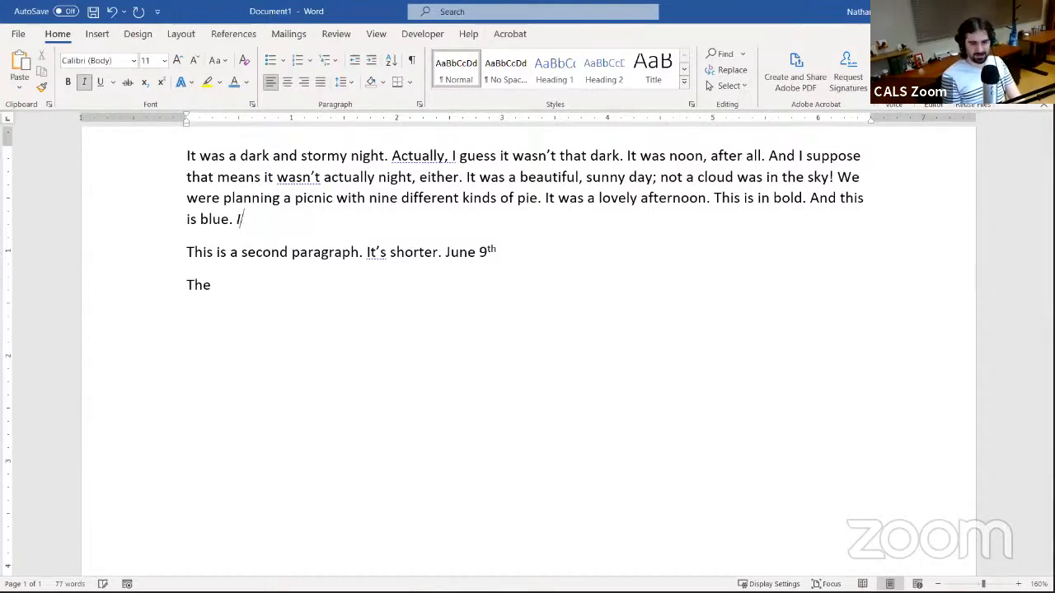
{"action": "type", "text": "This is italic."}
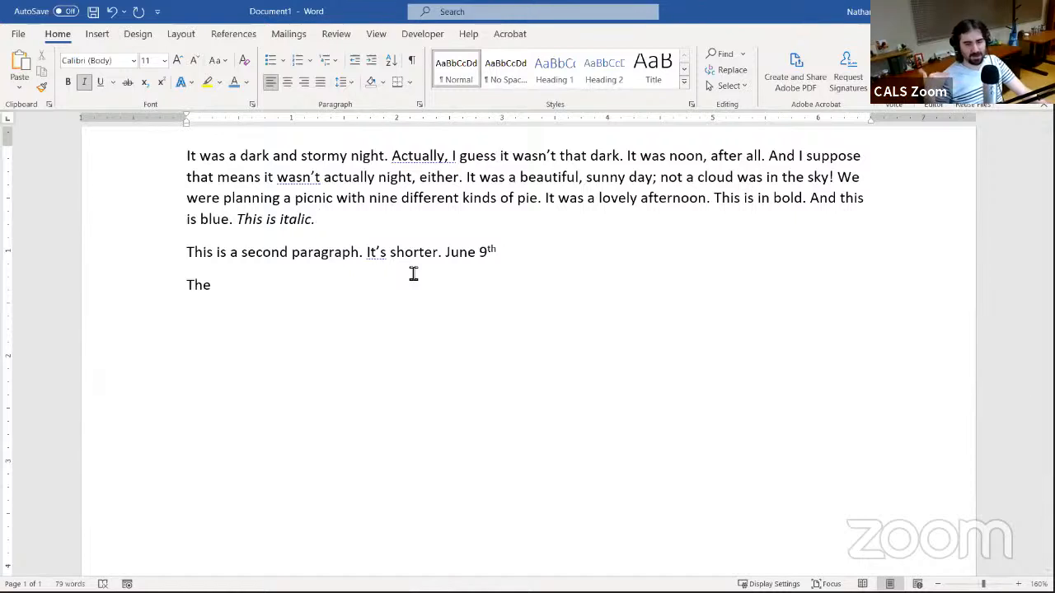
Turn italics off and continue the first paragraph with "This is not italic." in regular text
{"action": "left_click", "coordinate": [82, 84]}
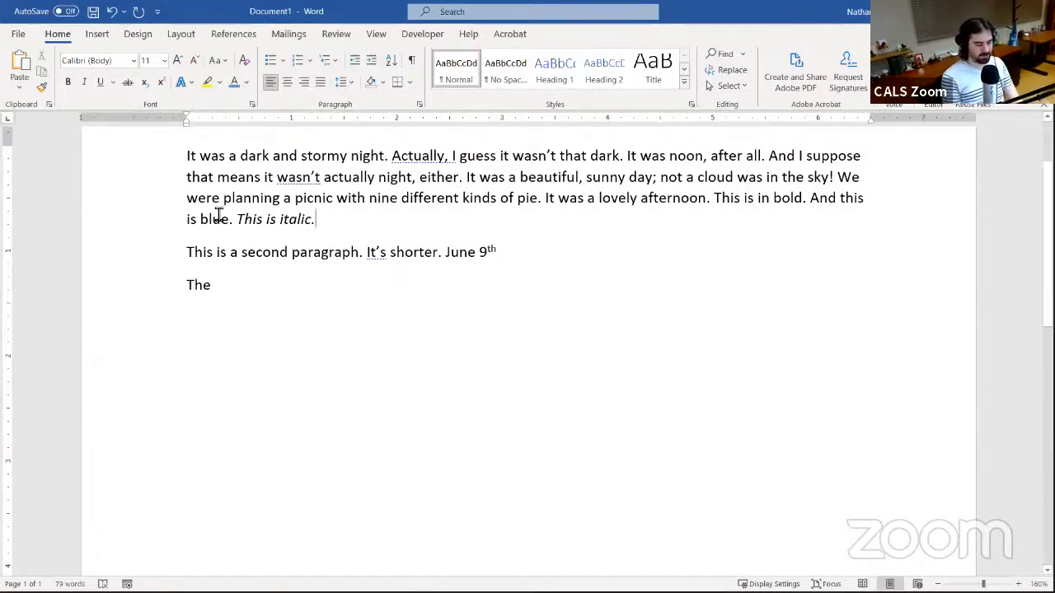
{"action": "type", "text": "This"}
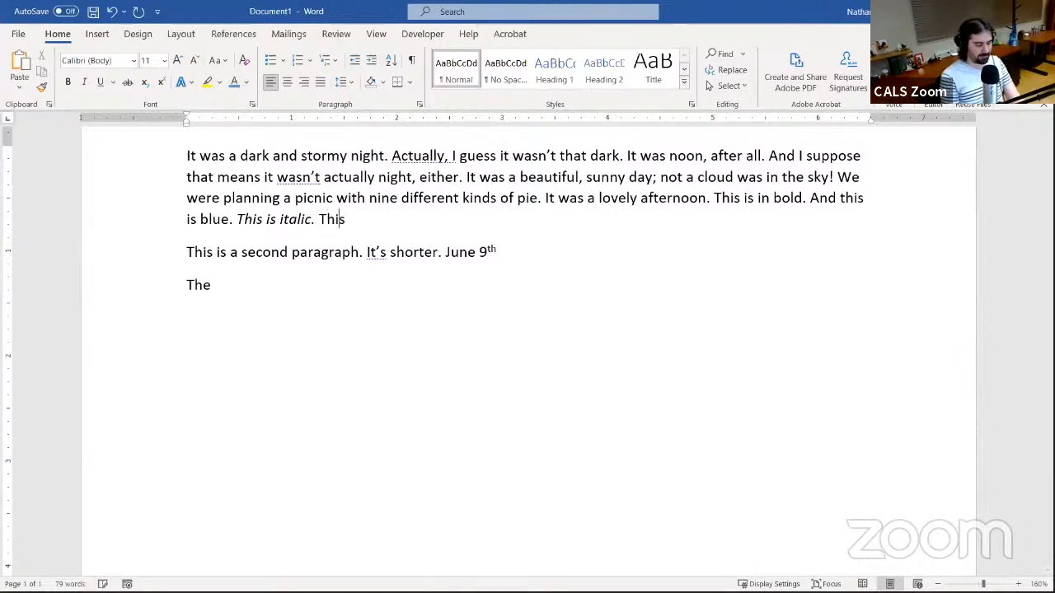
{"action": "type", "text": " is not italic."}
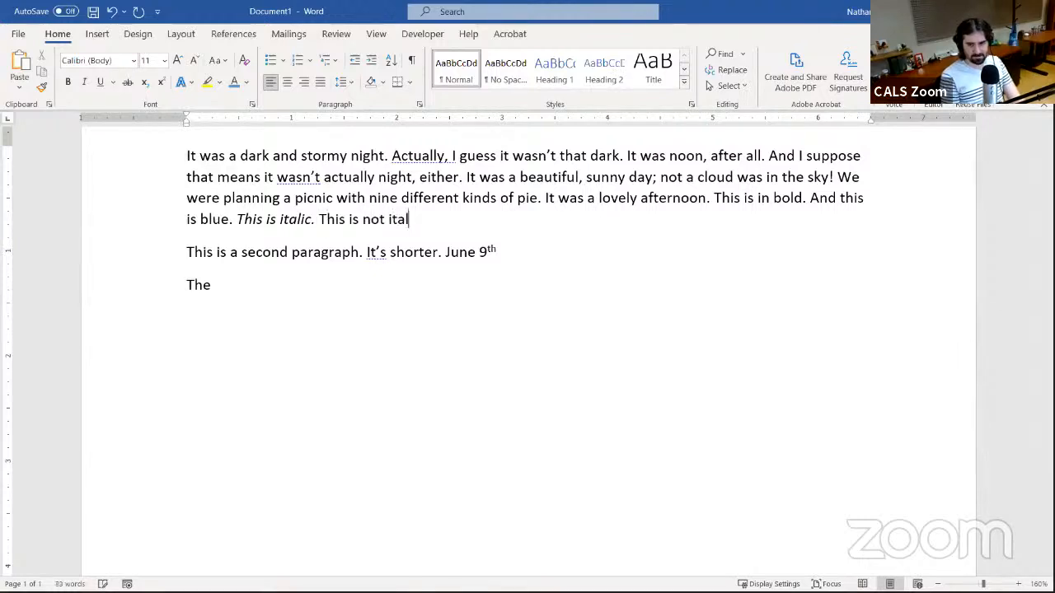
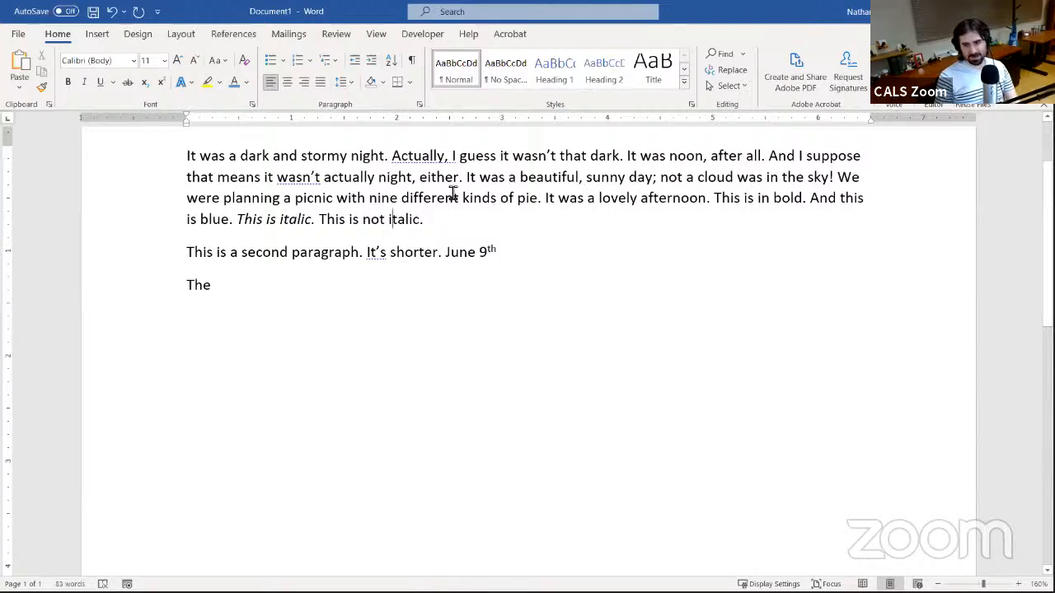
Center the first paragraph and add a centered paragraph below it reading "This is centered."
{"action": "left_click", "coordinate": [358, 201]}
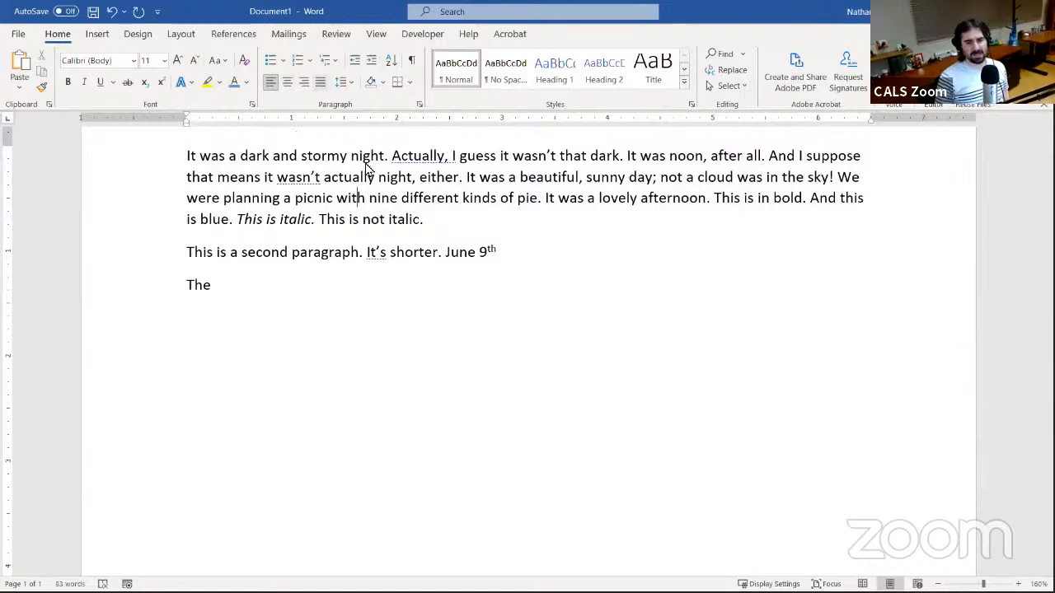
{"action": "left_click", "coordinate": [287, 85]}
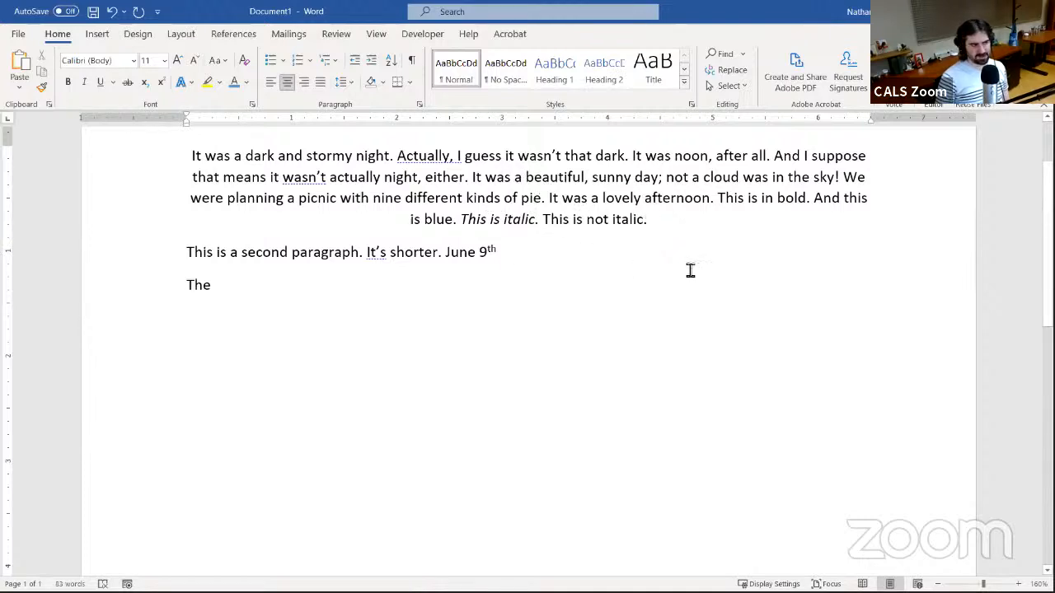
{"action": "left_click", "coordinate": [672, 220]}
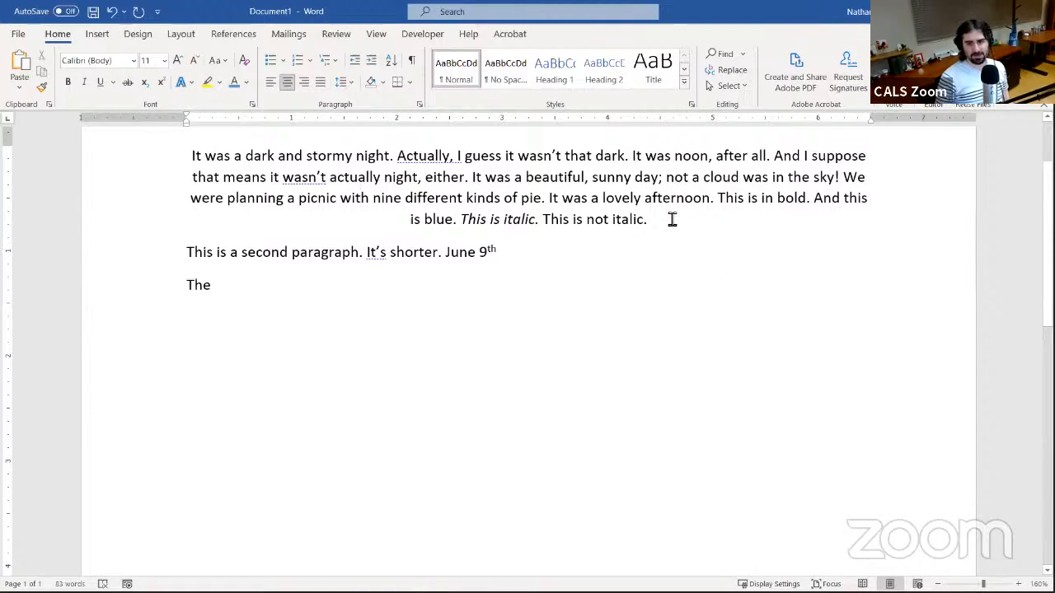
{"action": "key", "text": "Return"}
{"action": "type", "text": "T"}
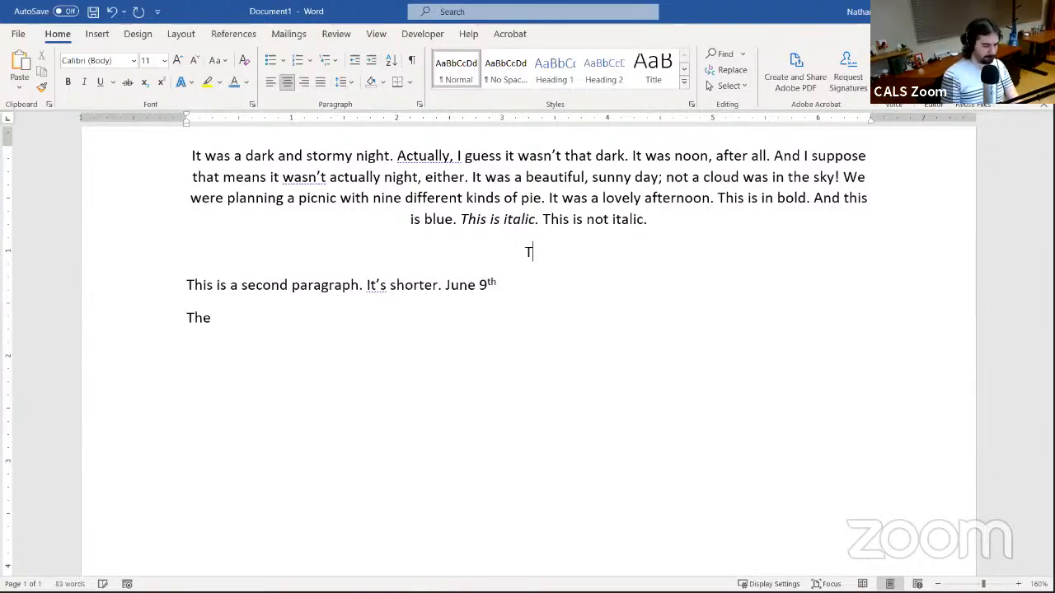
{"action": "type", "text": "his is "}
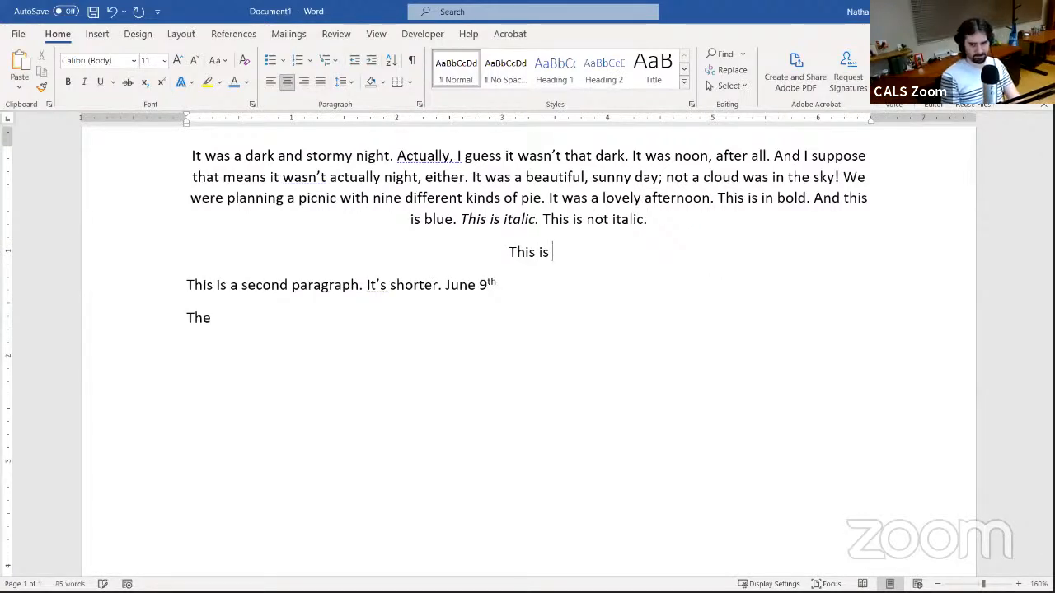
{"action": "type", "text": "centered."}
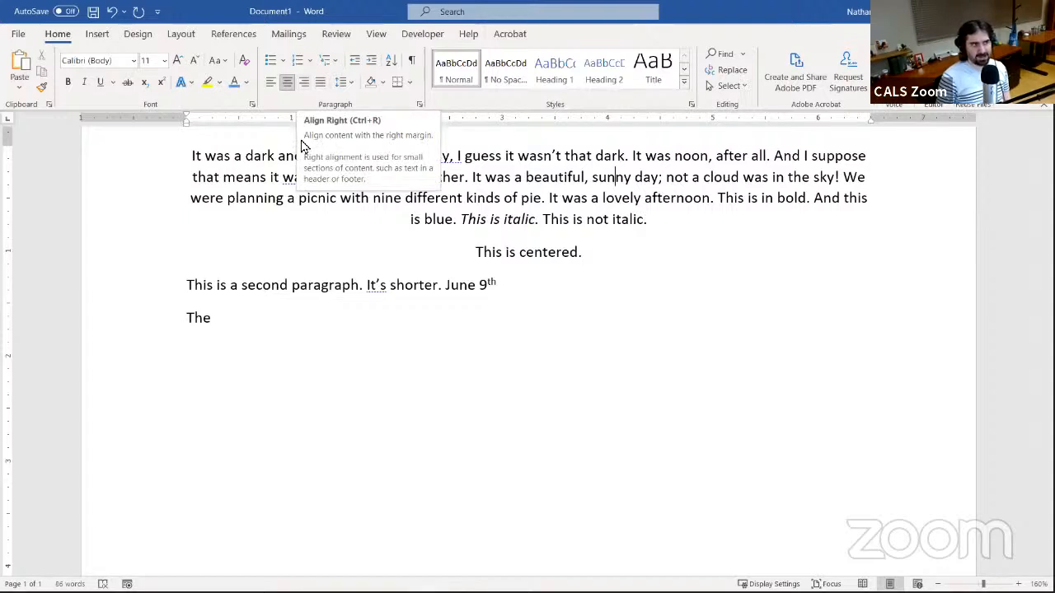
Right-align the first paragraph and add a right-aligned paragraph directly below it reading "This is how it works."
{"action": "left_click", "coordinate": [304, 82]}
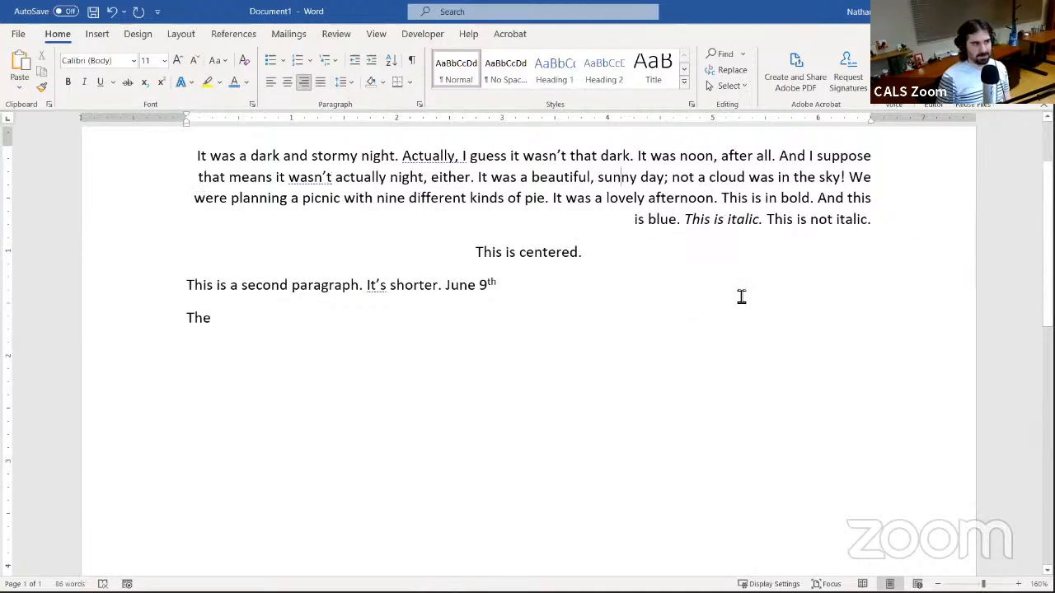
{"action": "left_click", "coordinate": [878, 219]}
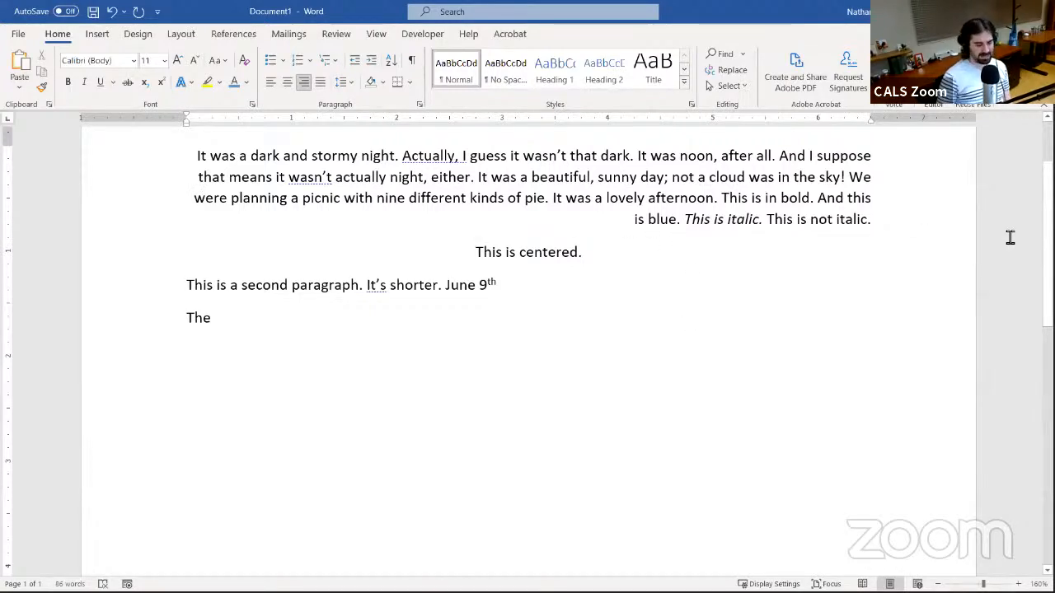
{"action": "key", "text": "Return"}
{"action": "type", "text": "This"}
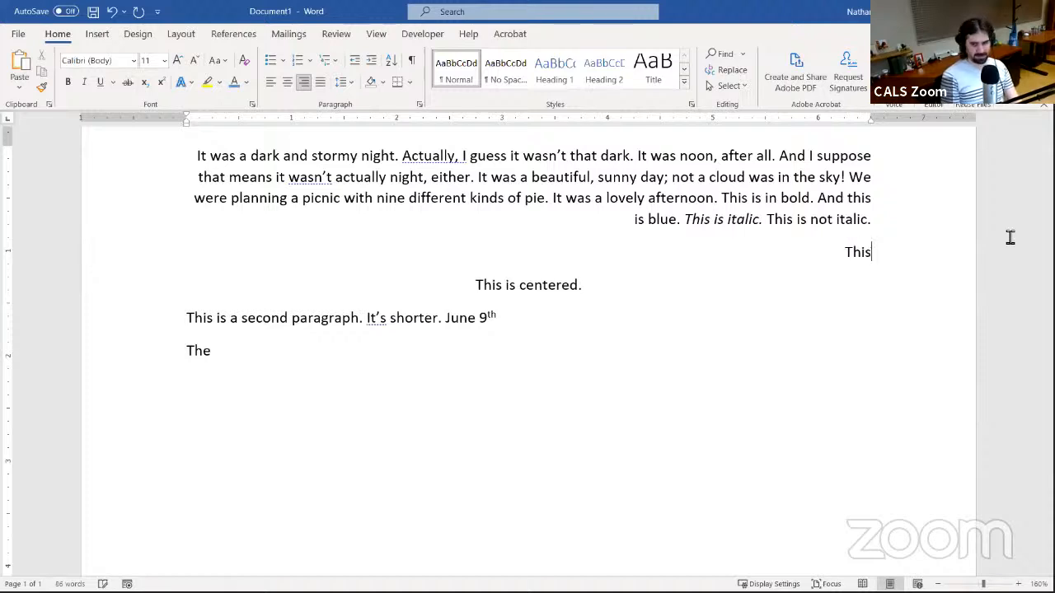
{"action": "type", "text": " is how it workd"}
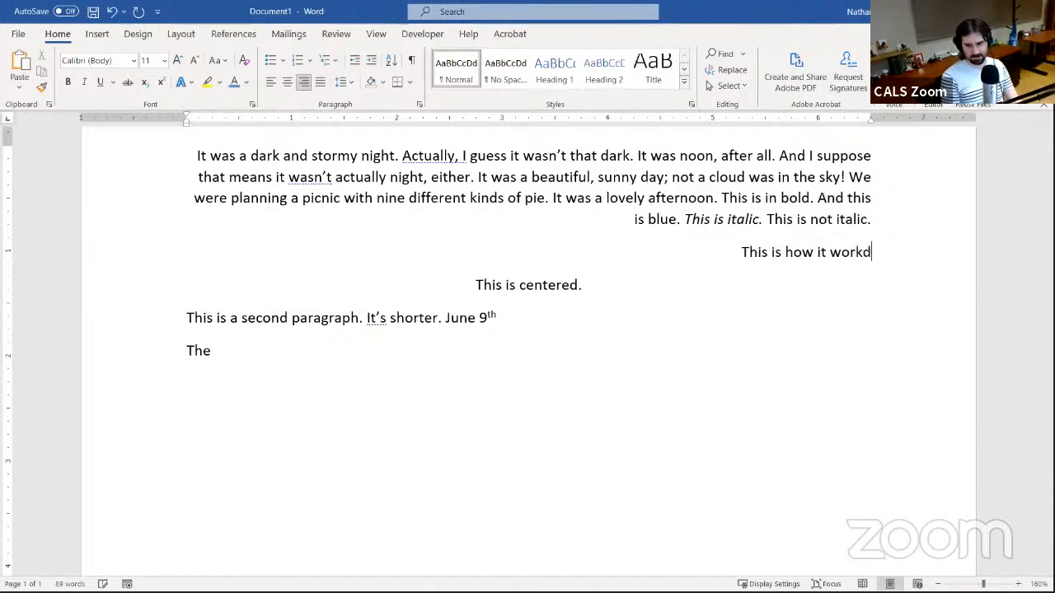
{"action": "key", "text": "BackSpace"}
{"action": "type", "text": "s"}
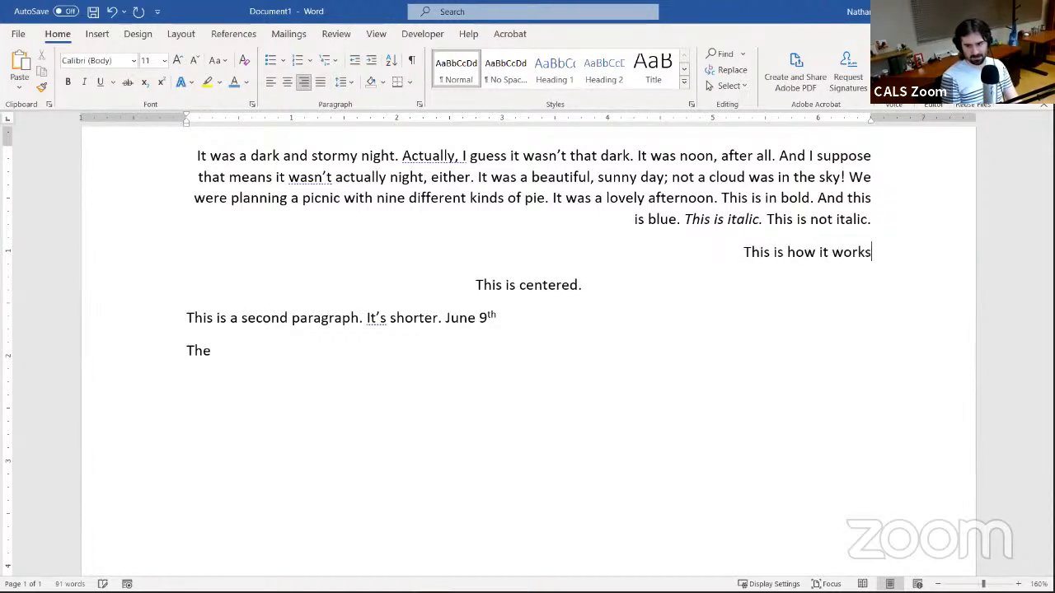
{"action": "type", "text": "."}
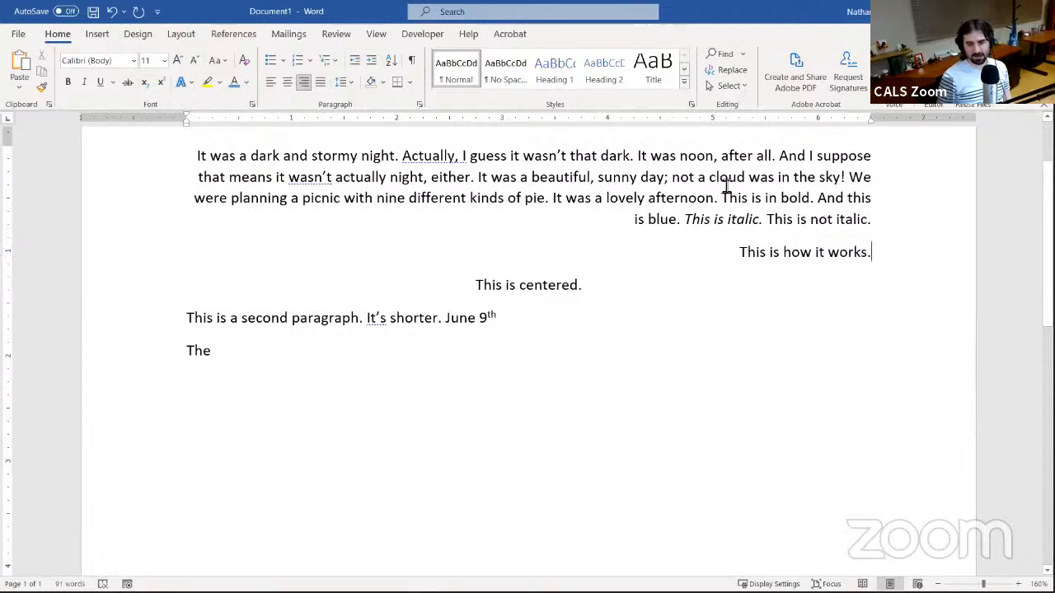
Justify the first paragraph, and left-align all the text from it through the paragraph ending in "June 9th"
{"action": "left_click", "coordinate": [318, 85]}
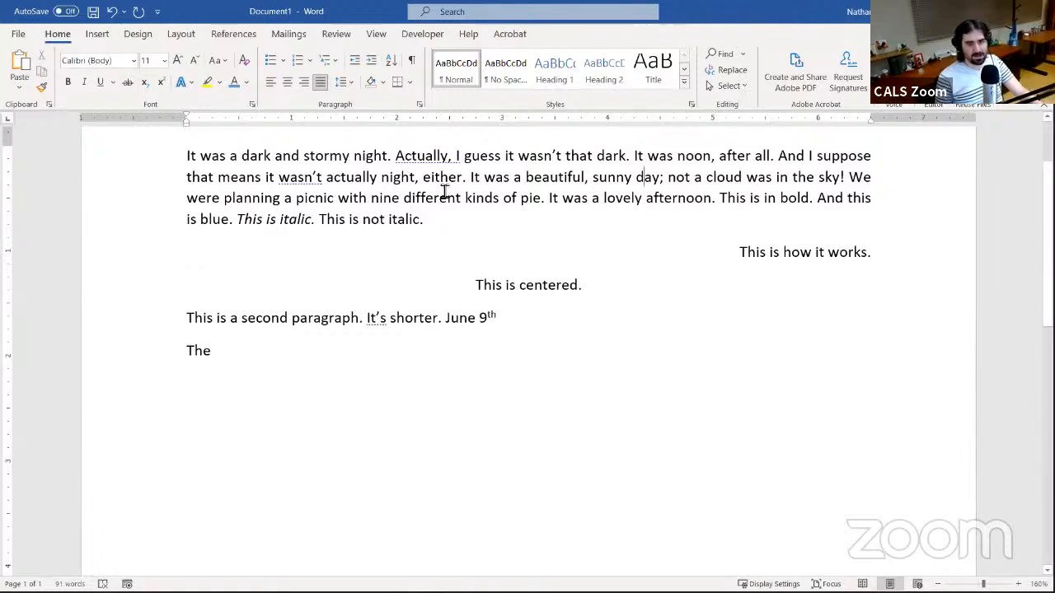
{"action": "left_click", "coordinate": [785, 252]}
{"action": "left_click_drag", "start_coordinate": [253, 160], "coordinate": [624, 336]}
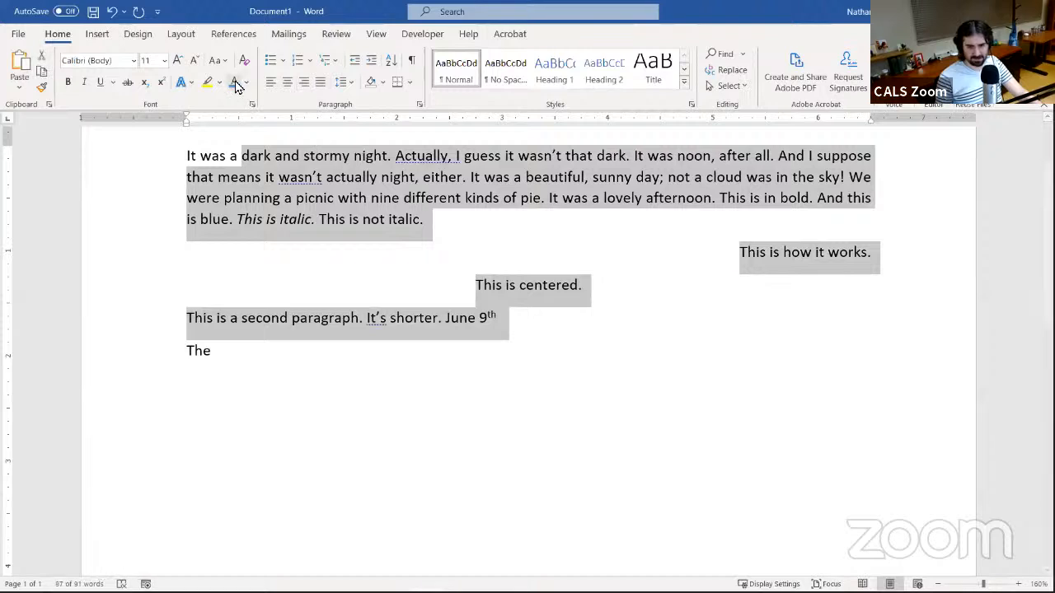
{"action": "left_click", "coordinate": [273, 84]}
{"action": "left_click", "coordinate": [184, 175]}
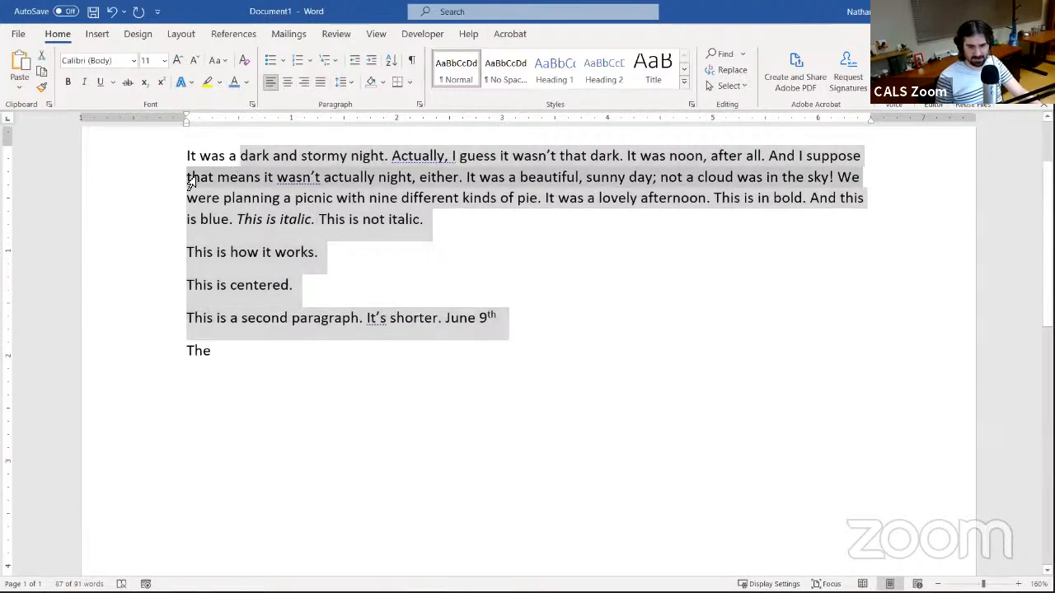
{"action": "left_click", "coordinate": [221, 179]}
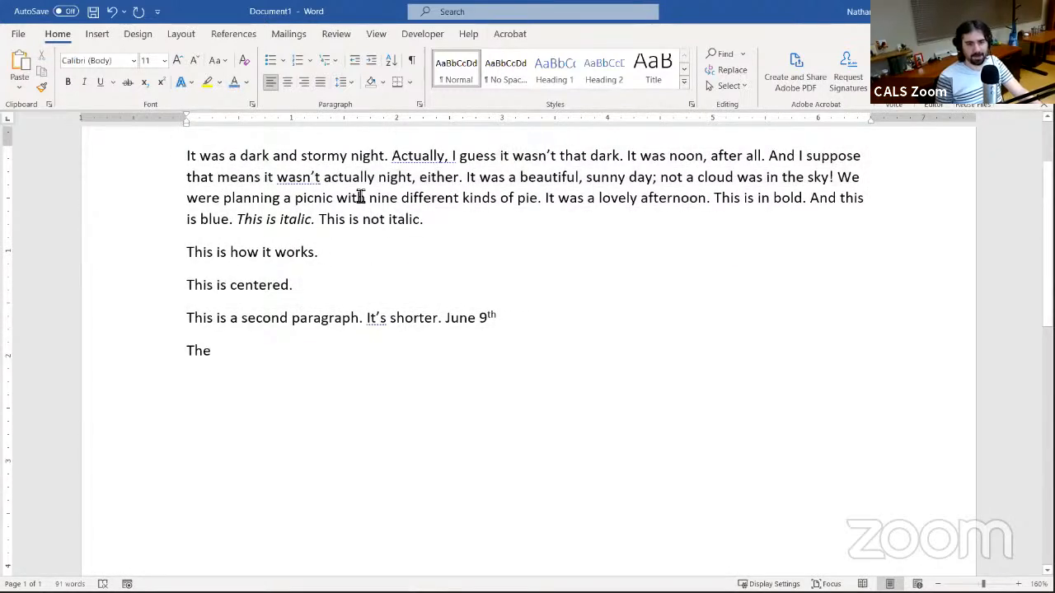
Examine the line spacing choices available for the paragraph "This is how it works."
{"action": "triple_click", "coordinate": [324, 258]}
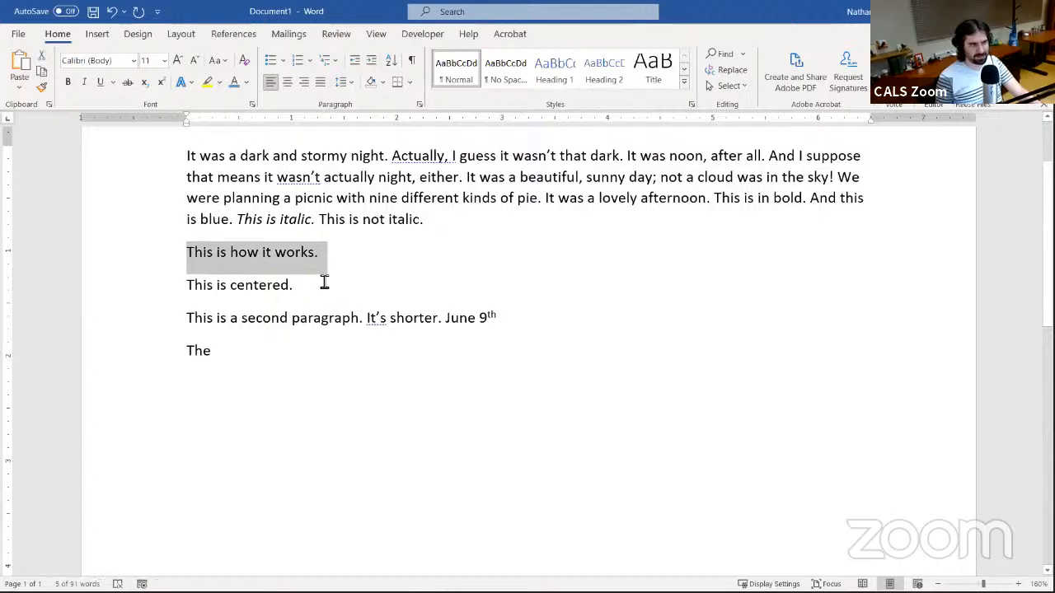
{"action": "left_click", "coordinate": [270, 254]}
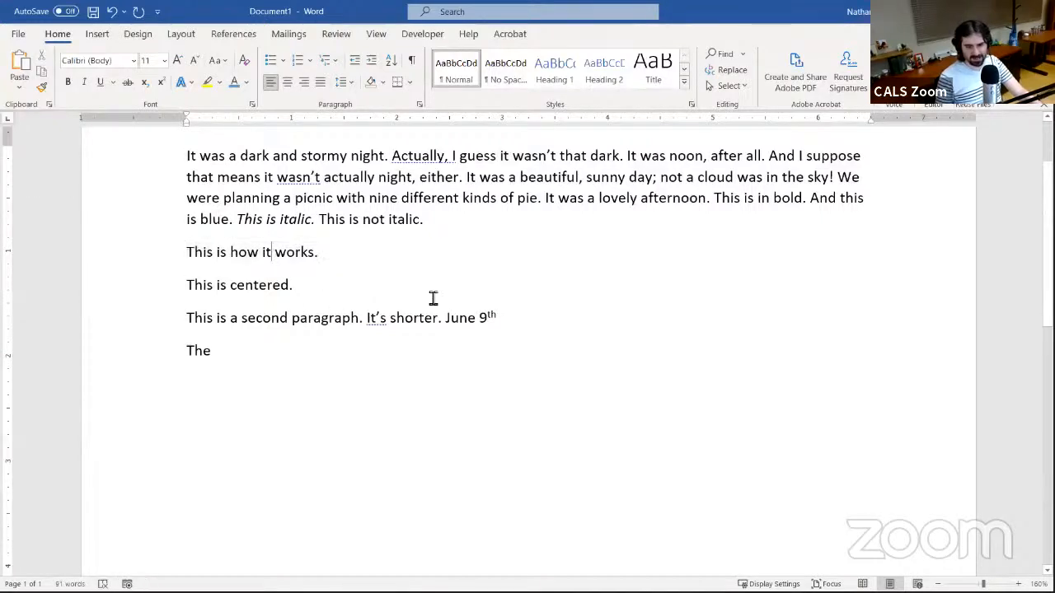
{"action": "left_click", "coordinate": [341, 82]}
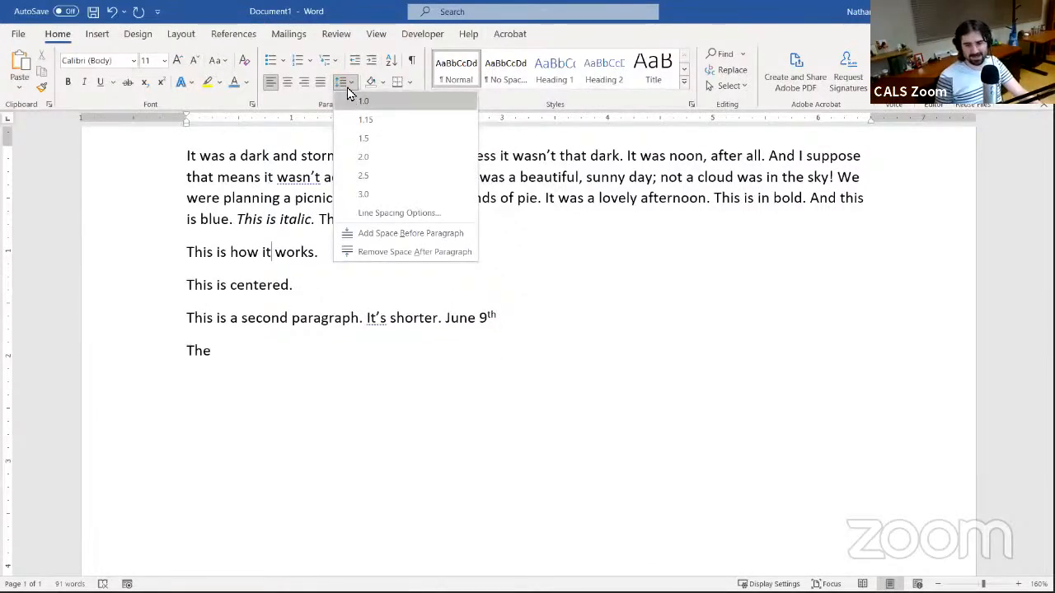
{"action": "left_click", "coordinate": [347, 83]}
{"action": "left_click", "coordinate": [346, 85]}
{"action": "left_click", "coordinate": [345, 85]}
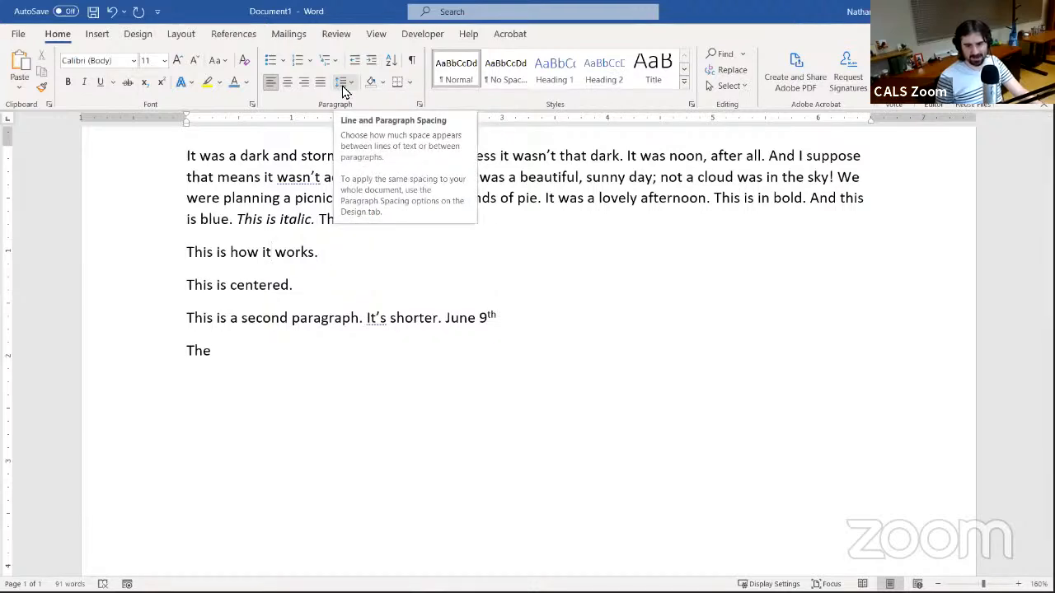
{"action": "left_click", "coordinate": [345, 89]}
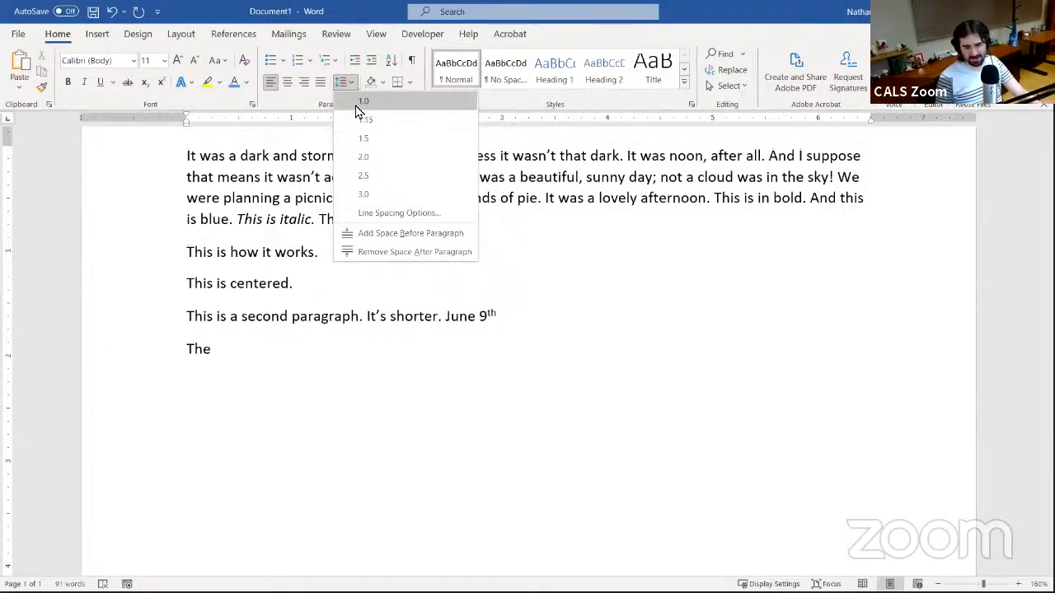
Set the line spacing of the first paragraph to 1.15
{"action": "left_click", "coordinate": [341, 89]}
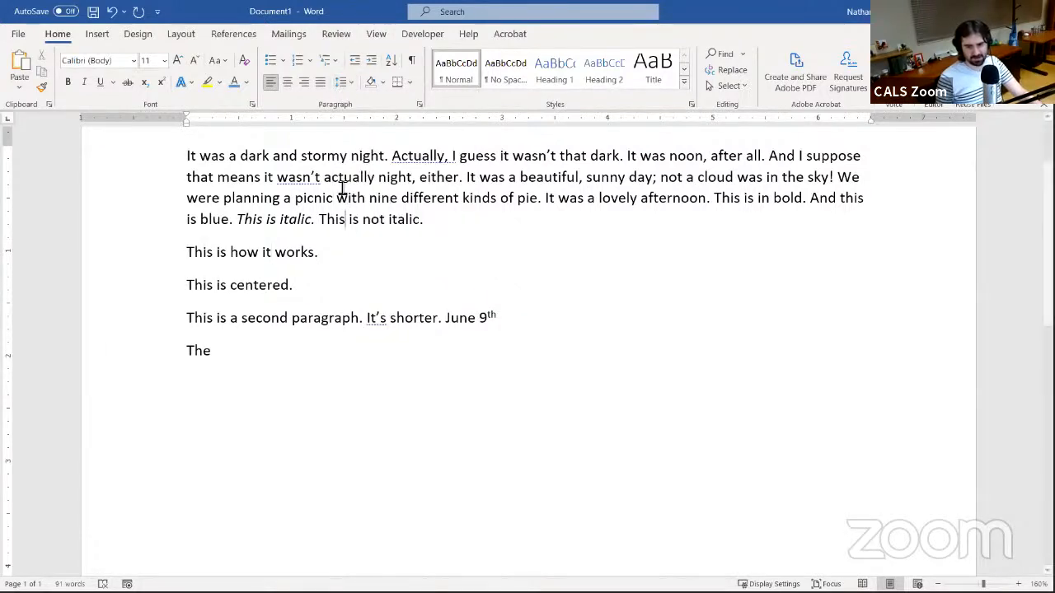
{"action": "left_click", "coordinate": [341, 89]}
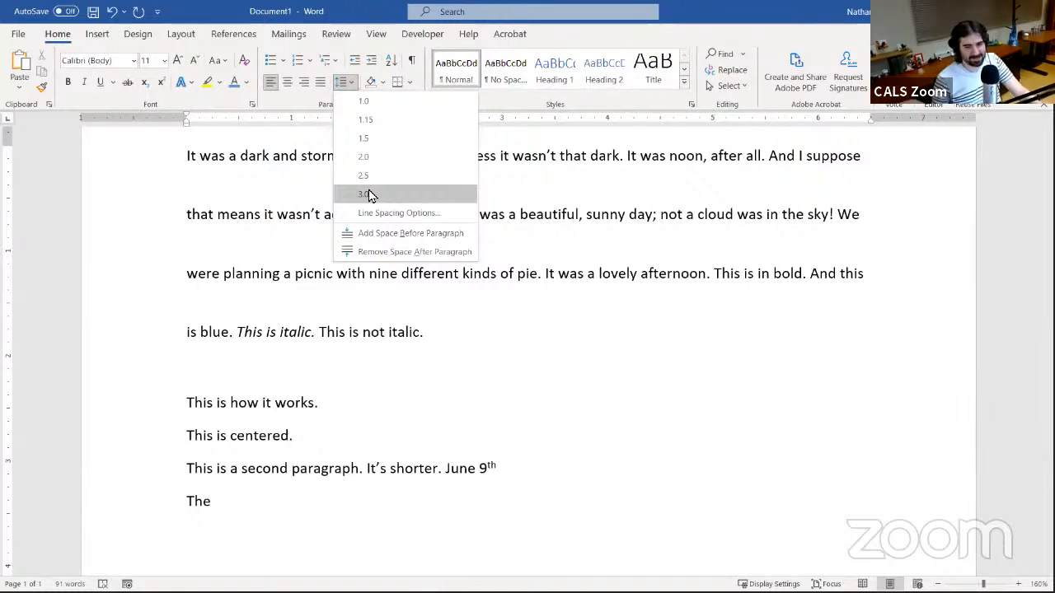
{"action": "left_click", "coordinate": [373, 120]}
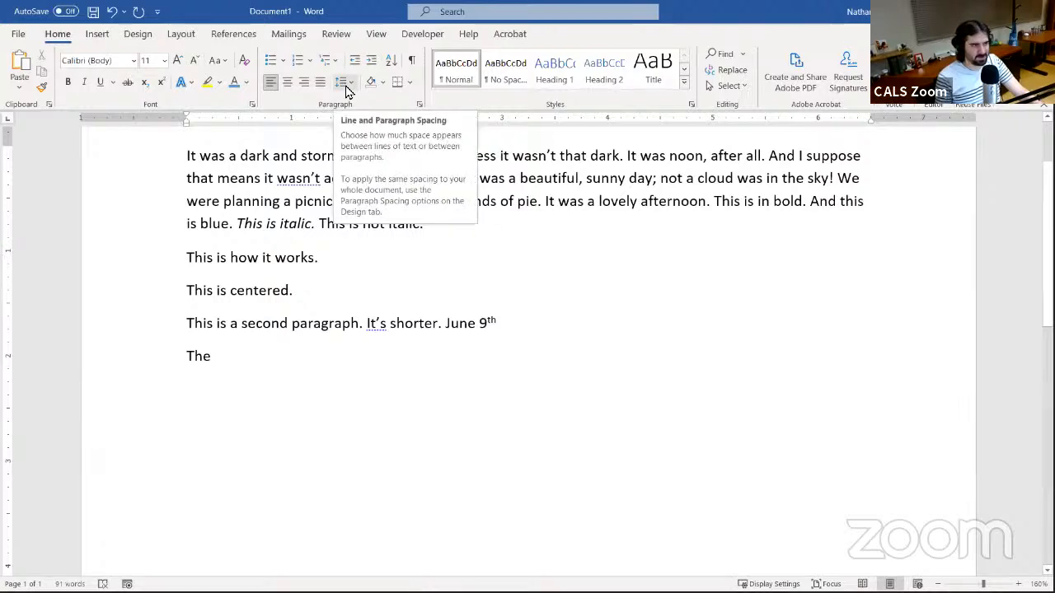
Examine the options for adding space before and removing space after the first paragraph and "This is how it works."
{"action": "left_click", "coordinate": [346, 90]}
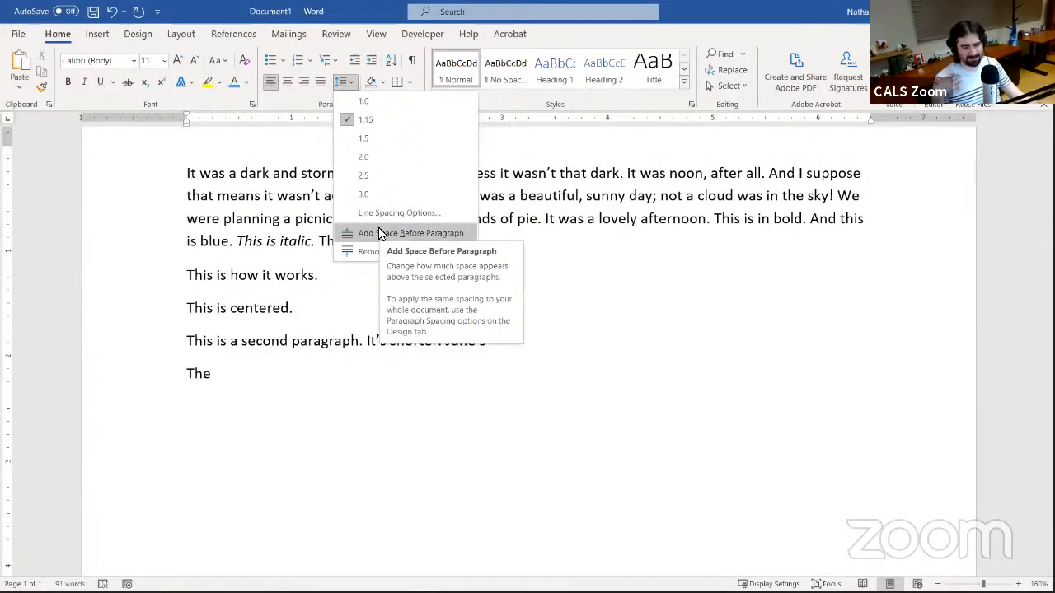
{"action": "left_click", "coordinate": [550, 226]}
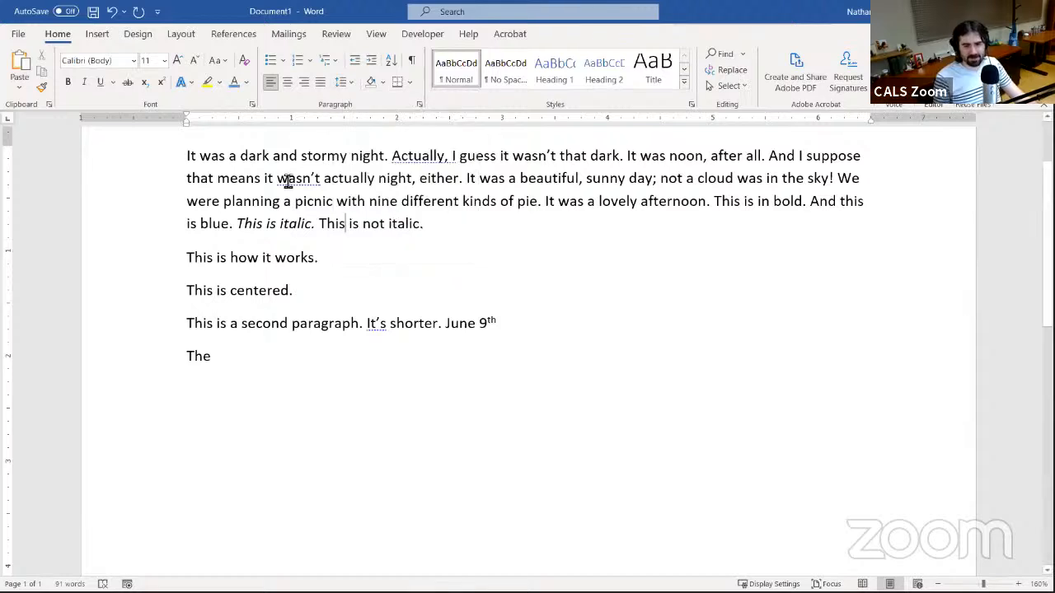
{"action": "left_click", "coordinate": [346, 223]}
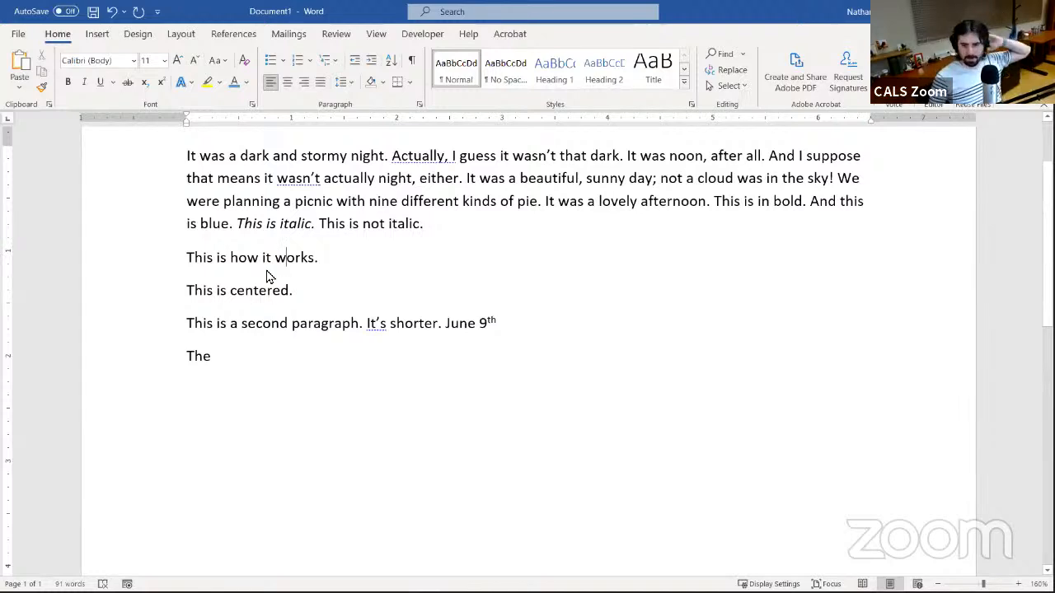
{"action": "left_click", "coordinate": [346, 82]}
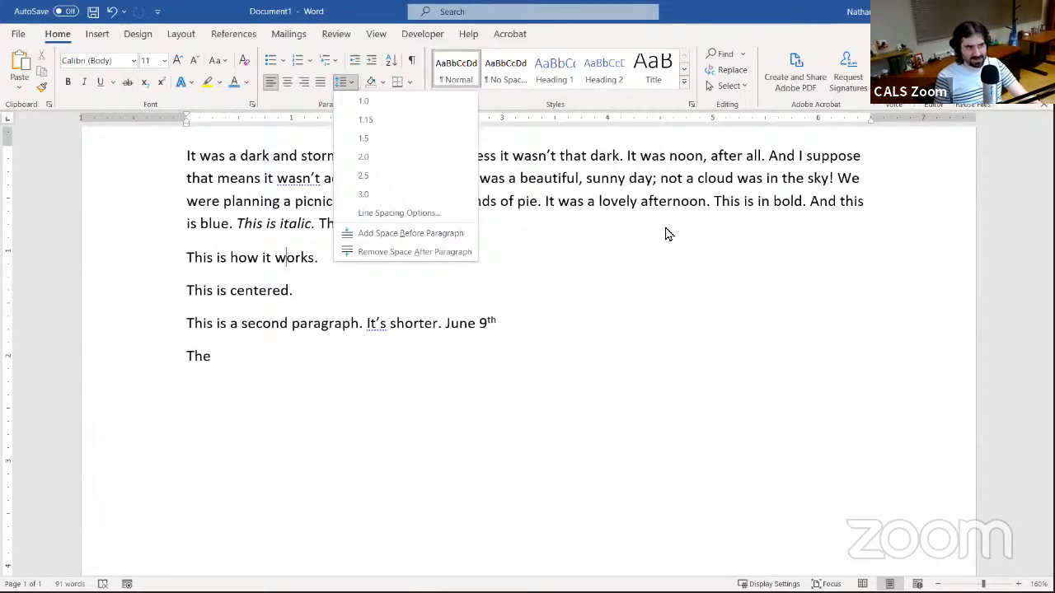
{"action": "key", "text": "Escape"}
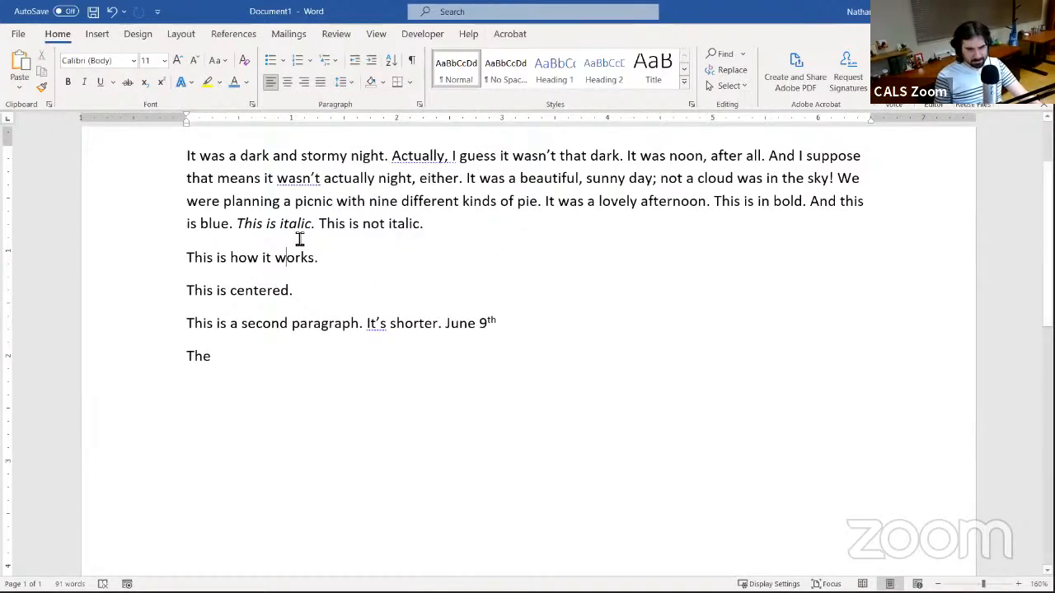
{"action": "left_click", "coordinate": [344, 82]}
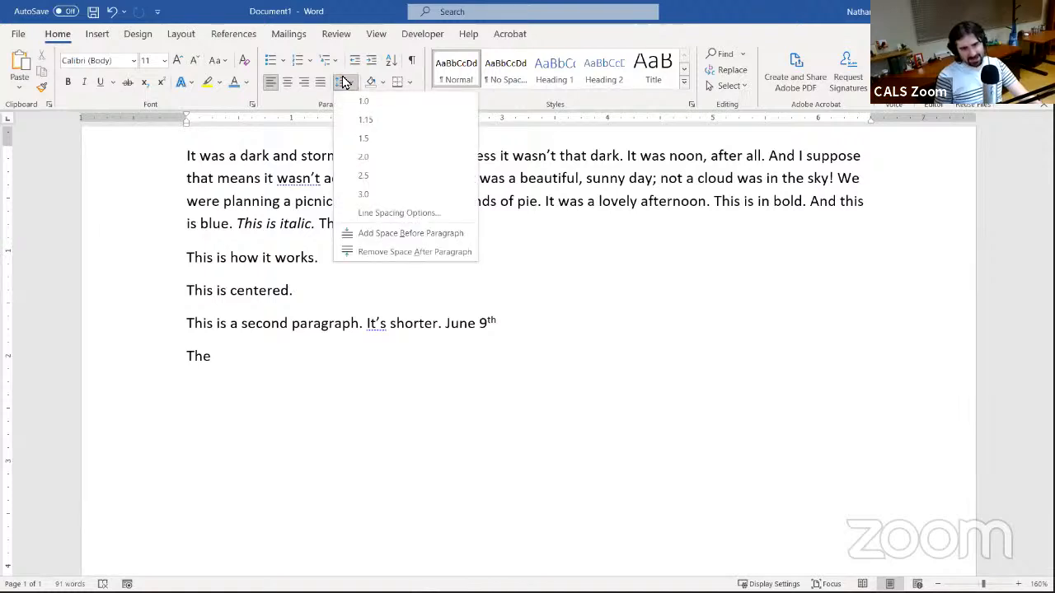
{"action": "key", "text": "Escape"}
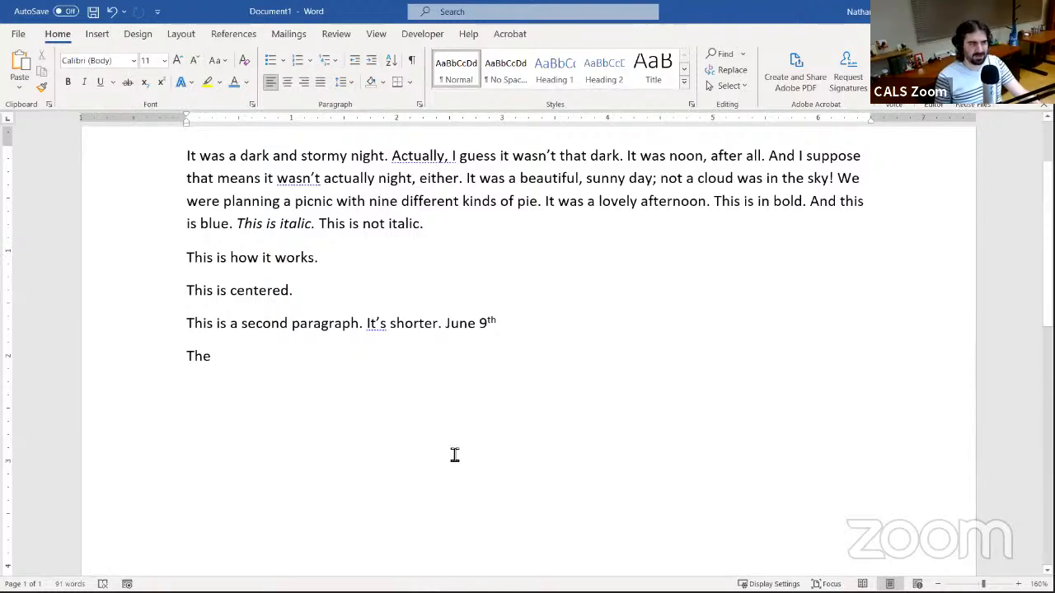
Replace the unfinished word "The" below the "June 9th" paragraph with two separate lines reading "C-3PO" and "R2-D2"
{"action": "left_click", "coordinate": [481, 389]}
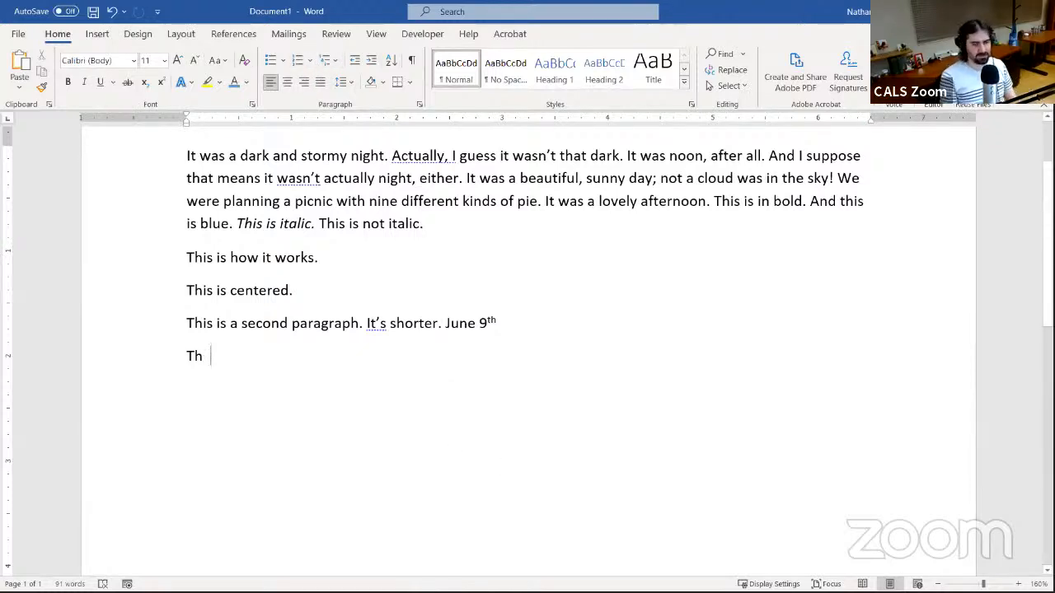
{"action": "key", "text": "BackSpace"}
{"action": "key", "text": "BackSpace"}
{"action": "key", "text": "Return"}
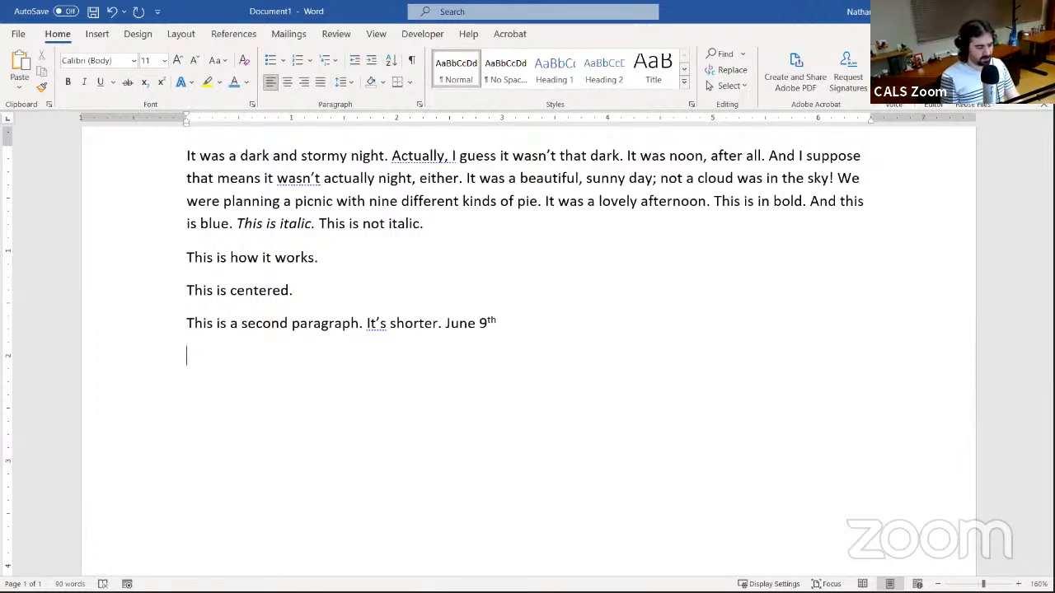
{"action": "type", "text": "C-3"}
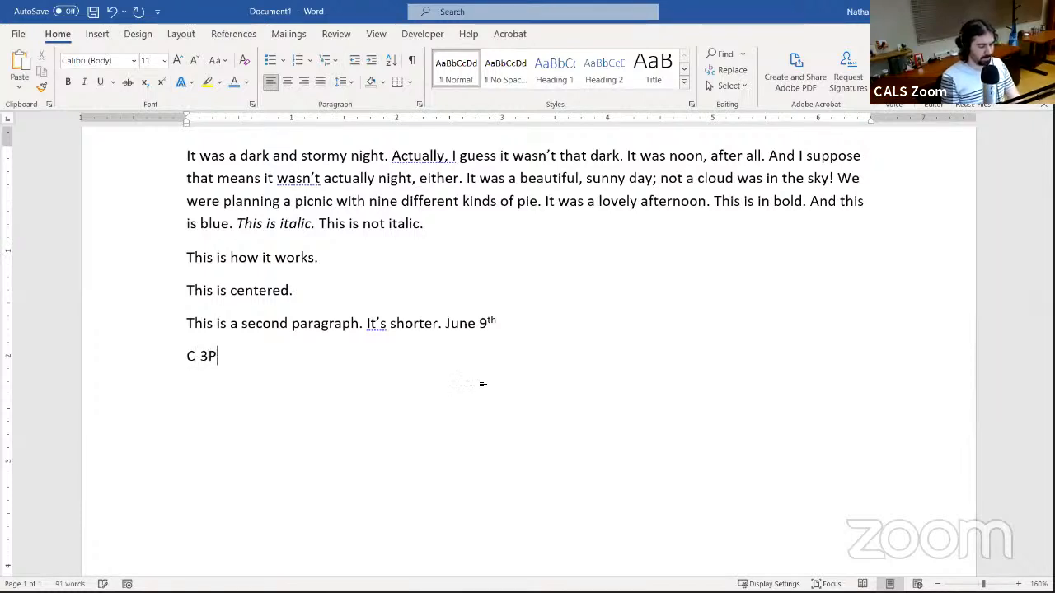
{"action": "type", "text": "PO R"}
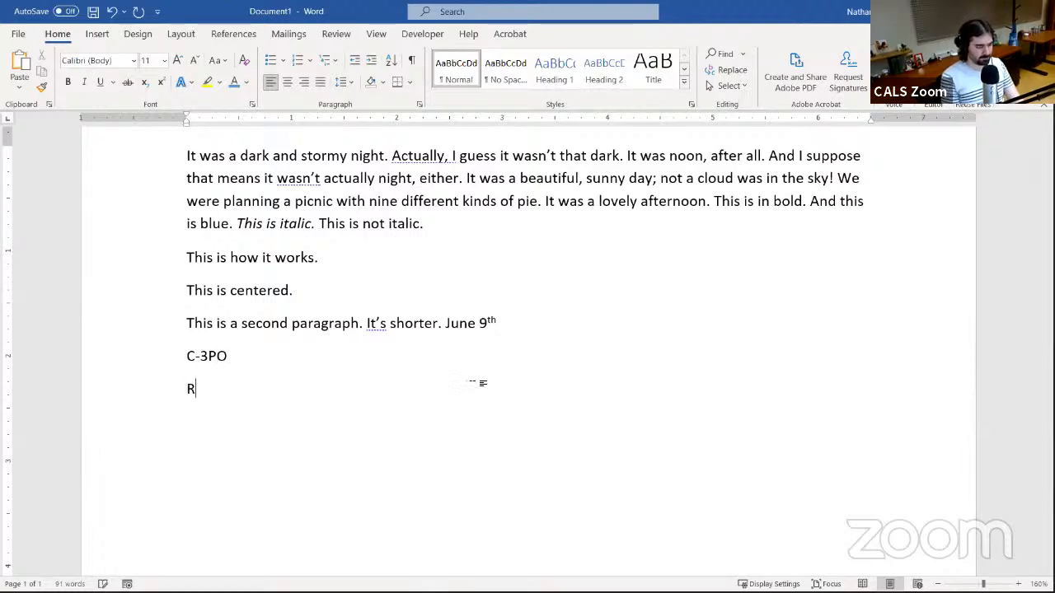
{"action": "type", "text": "2-D2"}
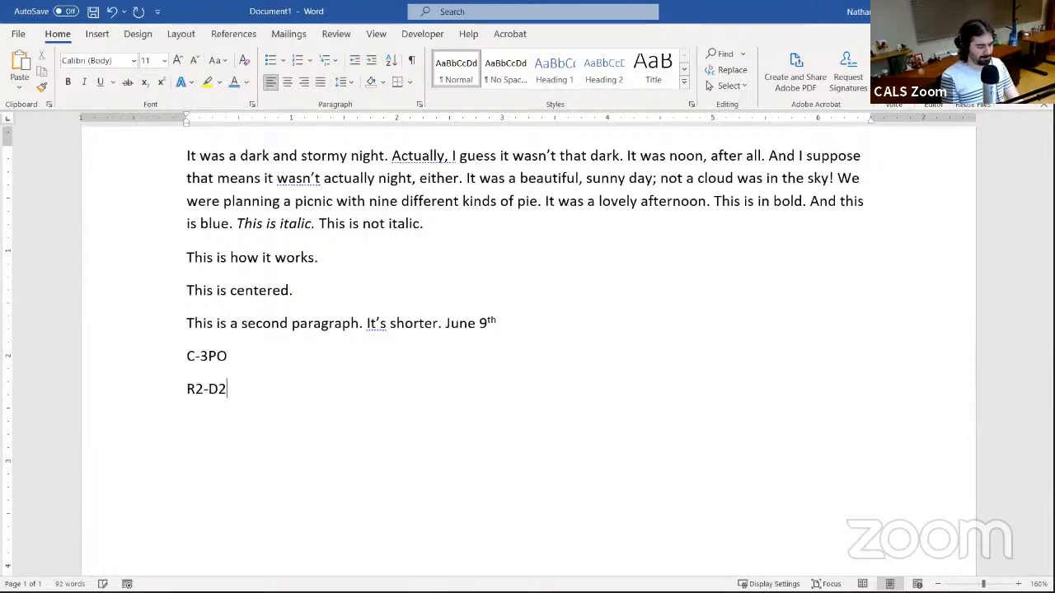
Add three more lines below "R2-D2" reading "Darth Vader", "Princess Leia" and "Luke Skywalker"
{"action": "key", "text": "Return"}
{"action": "type", "text": "Darth Va"}
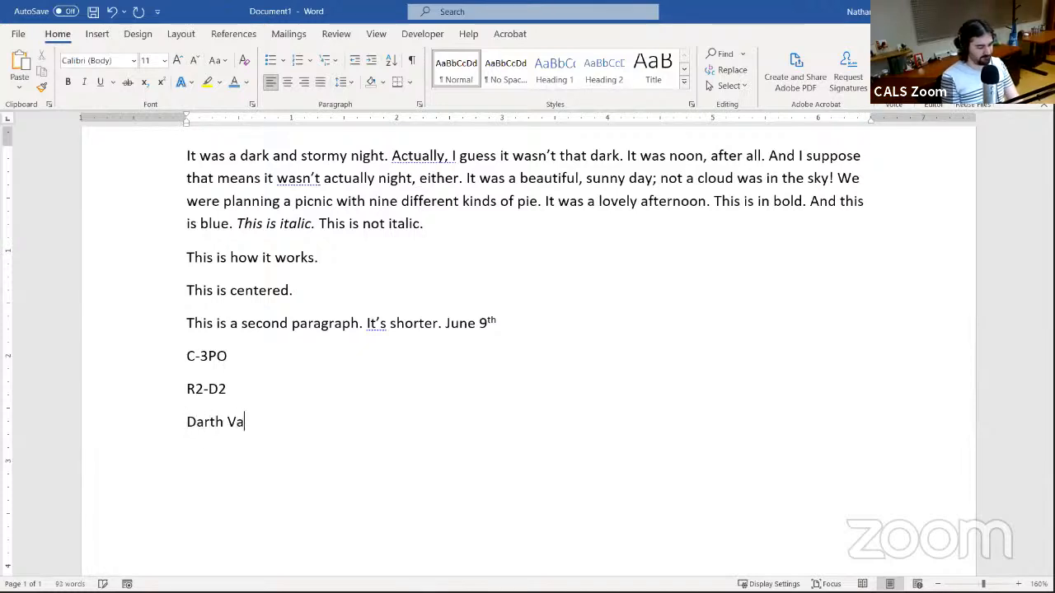
{"action": "type", "text": "der "}
{"action": "type", "text": "Prin"}
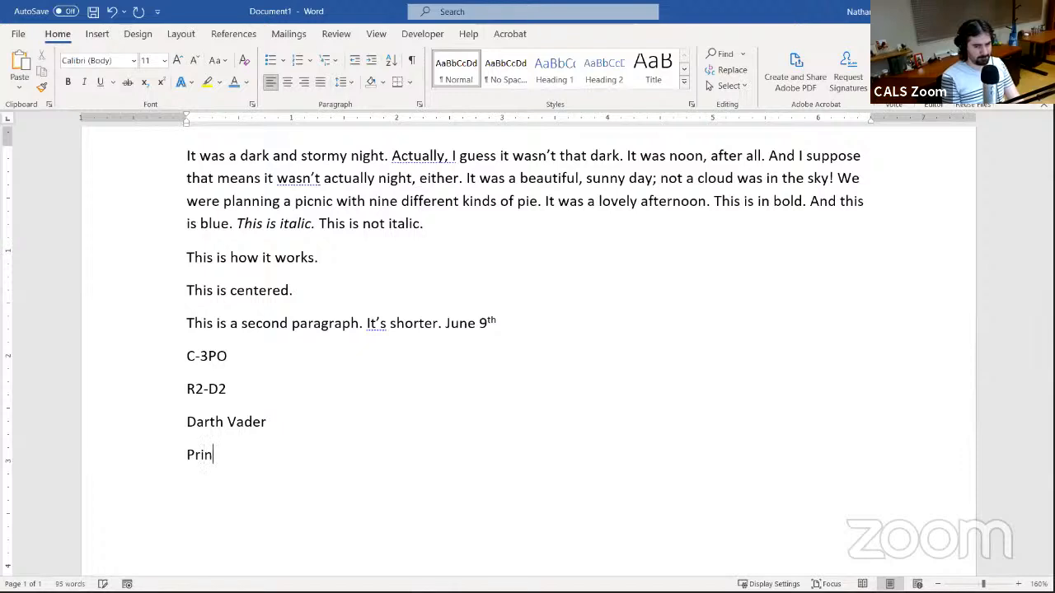
{"action": "type", "text": "cess Lei"}
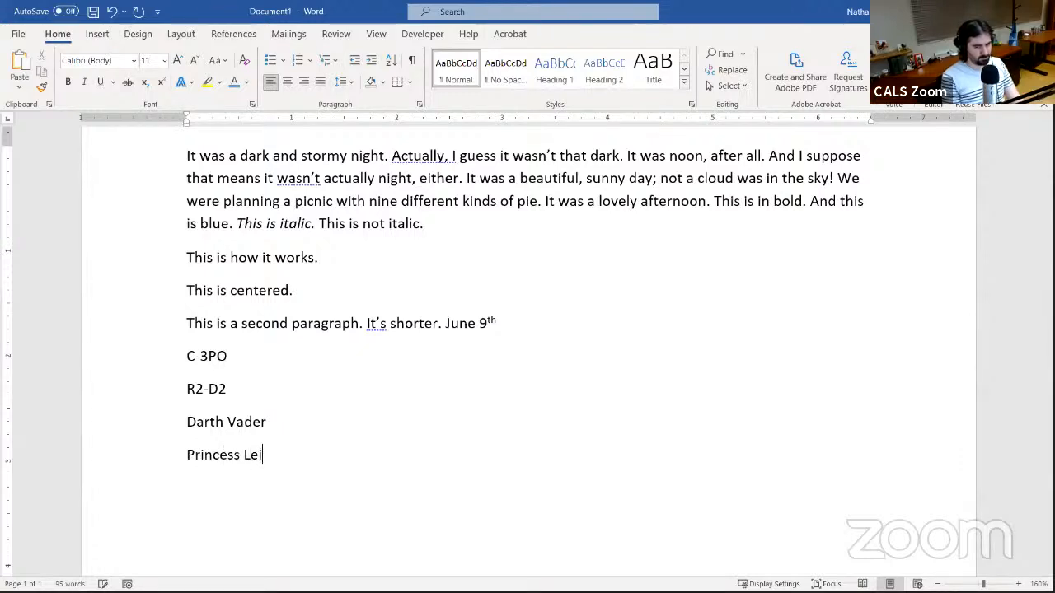
{"action": "type", "text": "a"}
{"action": "key", "text": "Return"}
{"action": "type", "text": "Luke Skyw"}
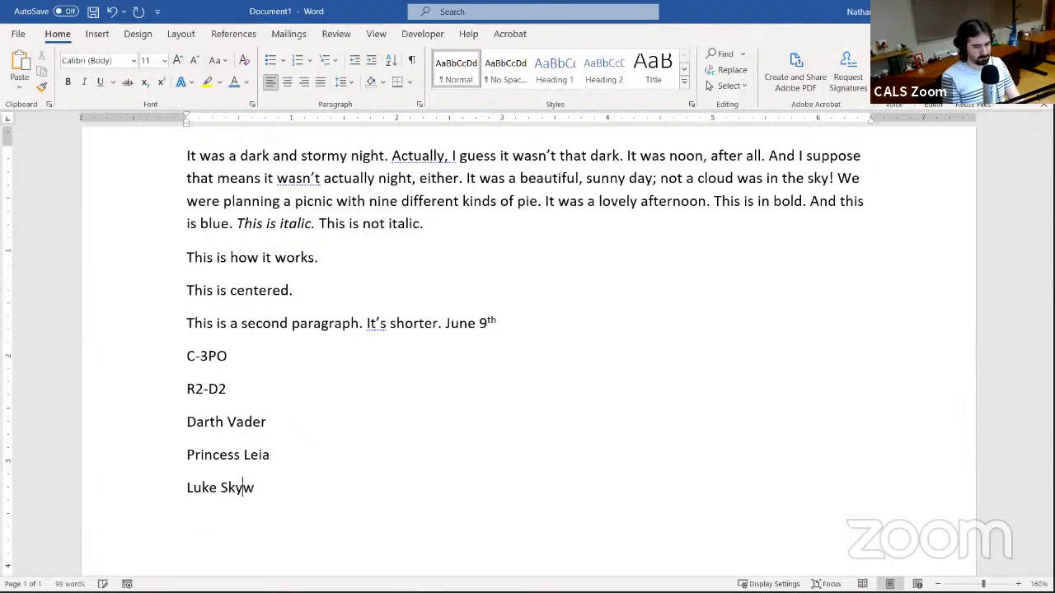
{"action": "type", "text": "alker"}
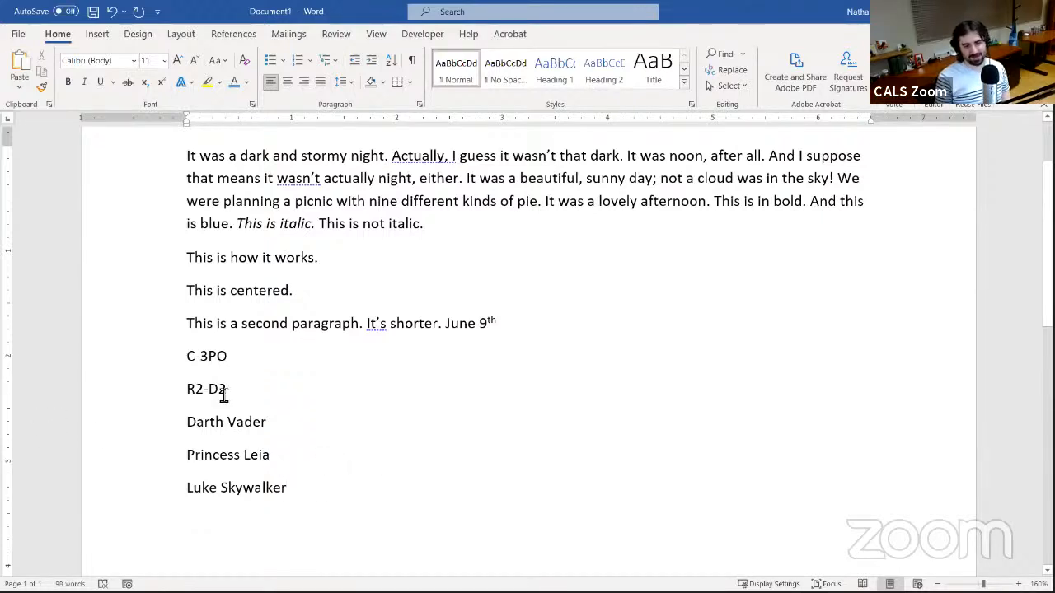
Format the five lines from "C-3PO" through "Luke Skywalker" as a bulleted list with round bullets
{"action": "left_click", "coordinate": [188, 368], "text": "shift"}
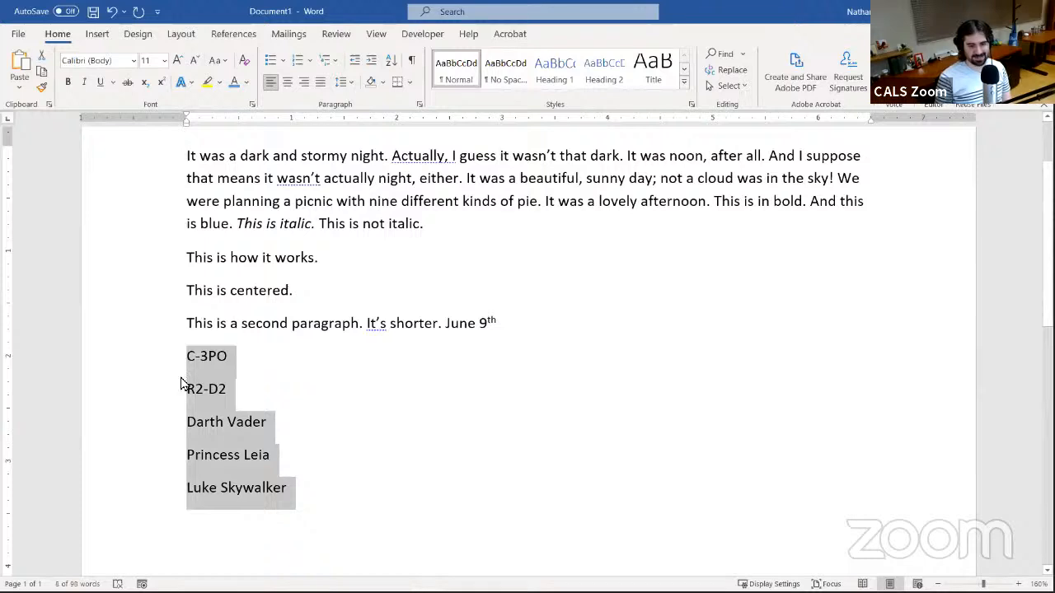
{"action": "left_click", "coordinate": [275, 64]}
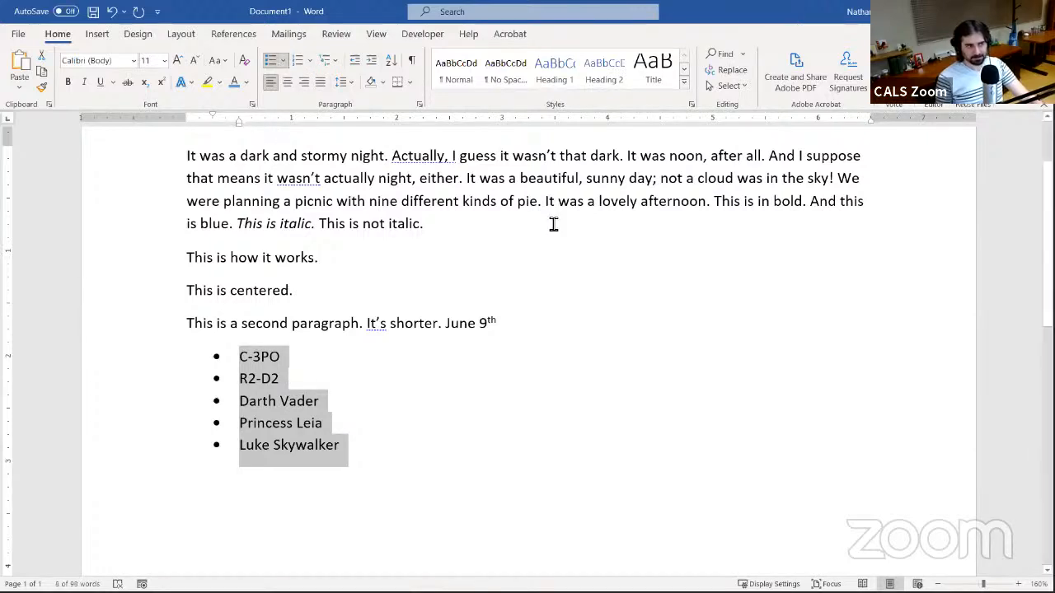
Compare the available bullet styles for the five-item list, and turn its round bullets off and back on
{"action": "left_click", "coordinate": [288, 66]}
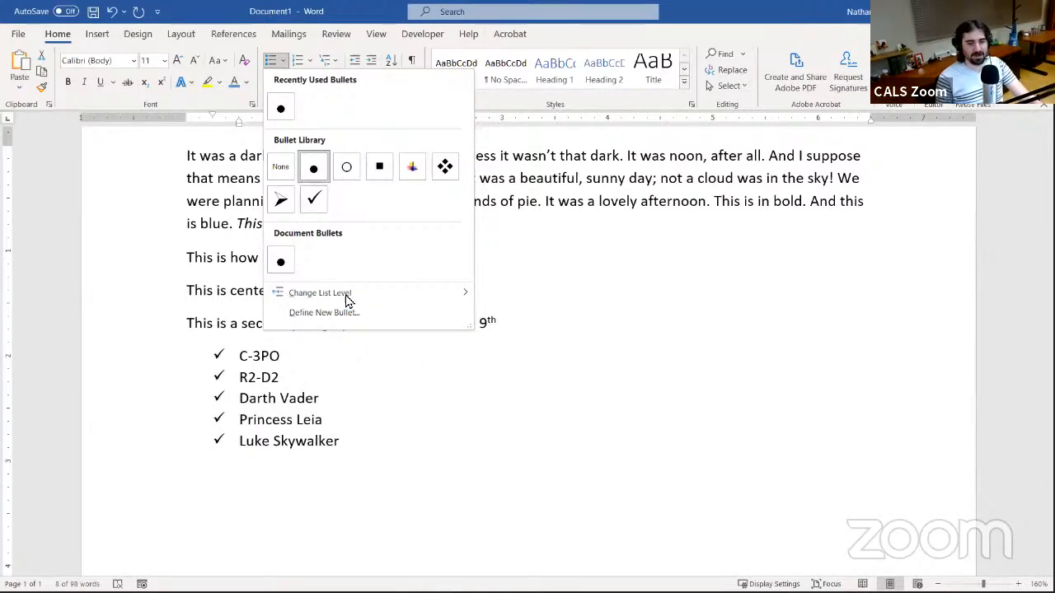
{"action": "mouse_move", "coordinate": [357, 306]}
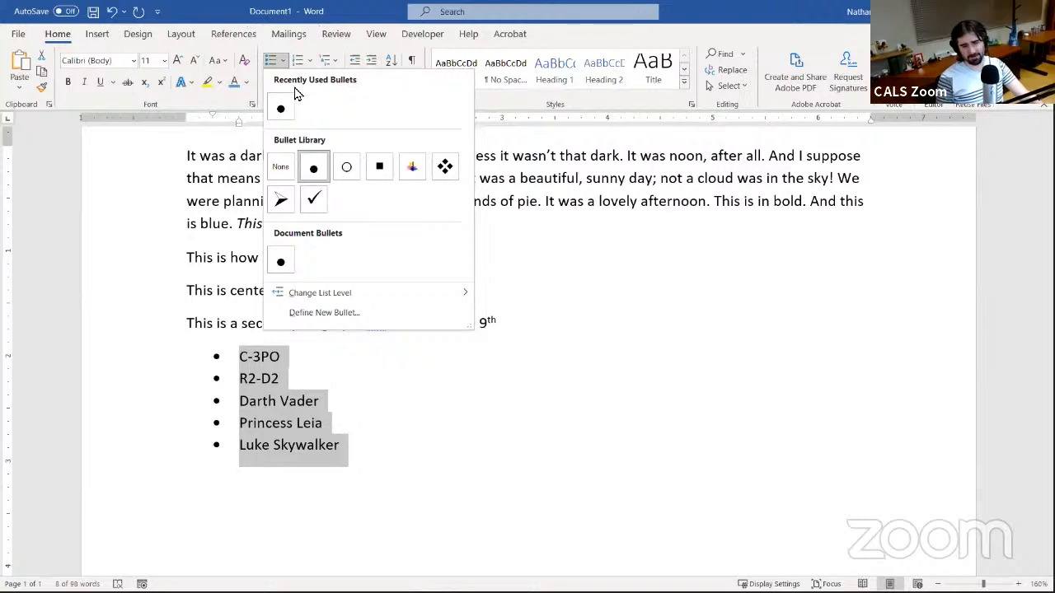
{"action": "left_click", "coordinate": [271, 61]}
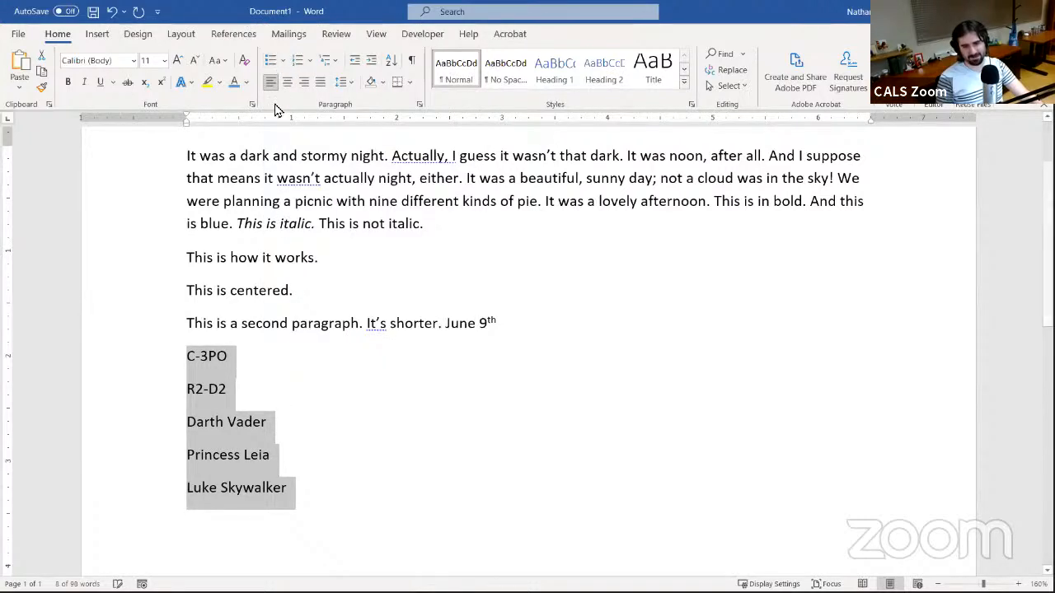
{"action": "left_click", "coordinate": [271, 61]}
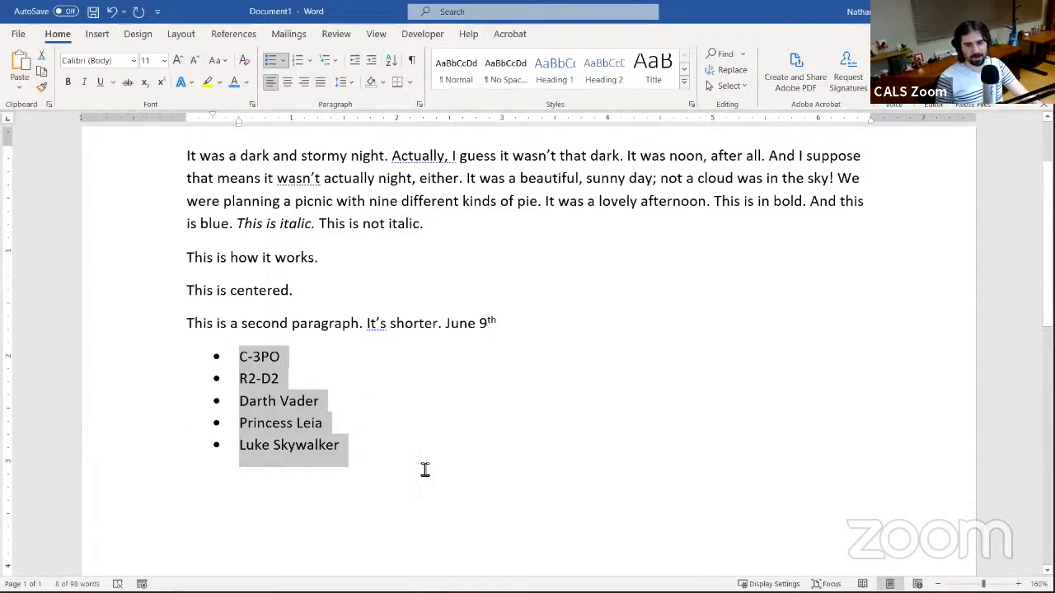
Add a bullet item "Obi-Wan Kenobi" at the end of the list, after "Luke Skywalker"
{"action": "left_click", "coordinate": [409, 434]}
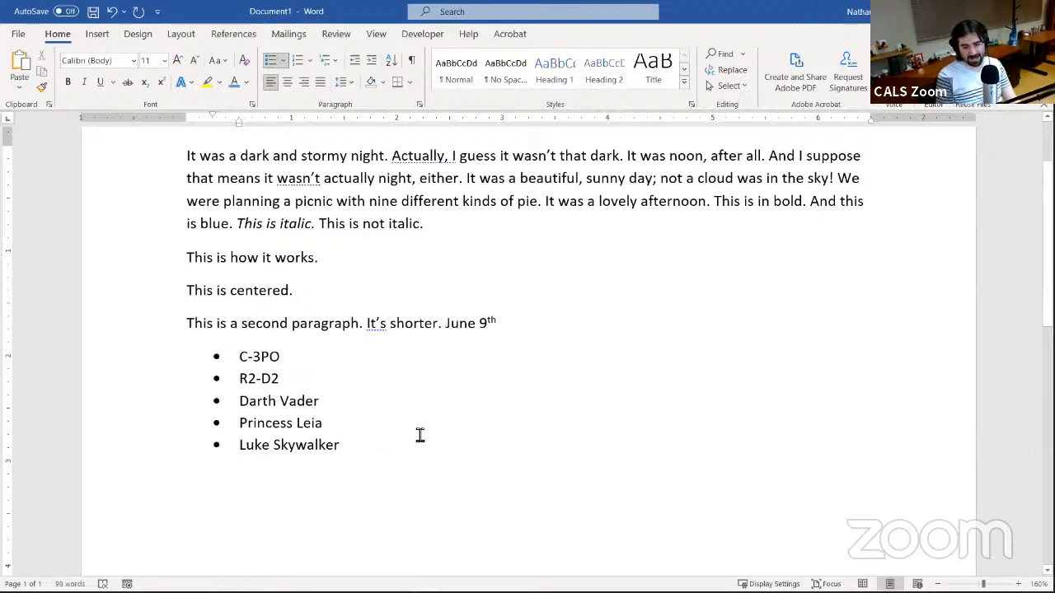
{"action": "key", "text": "Return"}
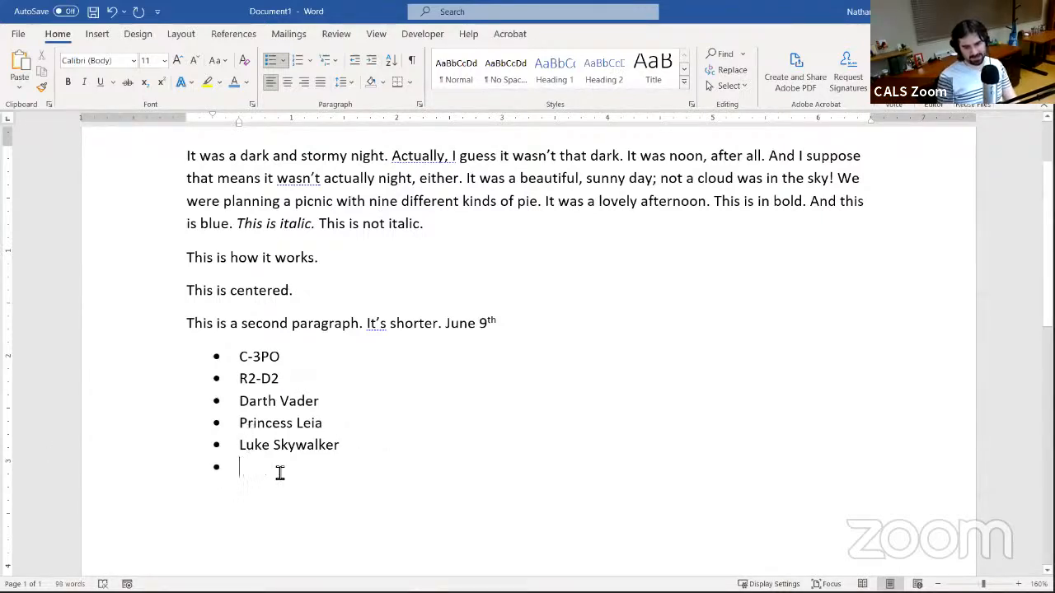
{"action": "type", "text": "Ob"}
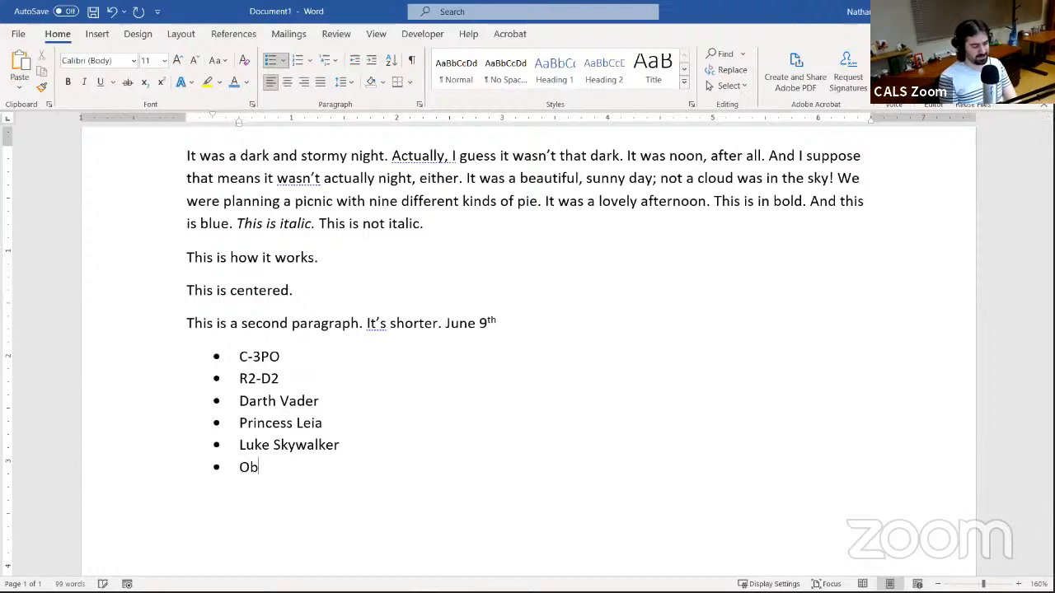
{"action": "type", "text": "i-Wan Kenobi"}
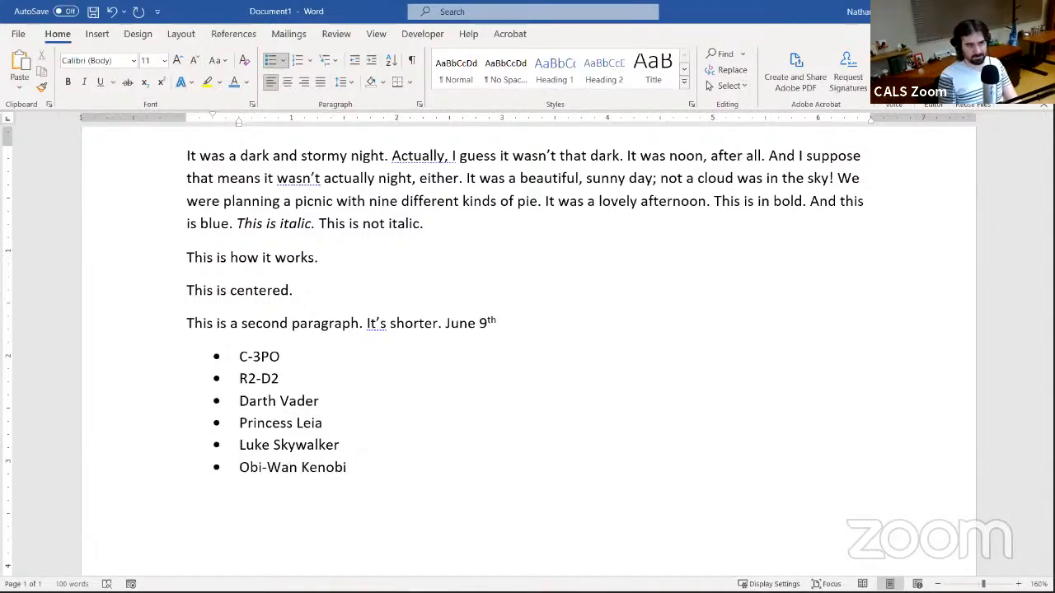
Insert the bullet items "Uncle Owen" and "Aunt Beru" between "Luke Skywalker" and "Obi-Wan Kenobi"
{"action": "scroll", "coordinate": [287, 464], "scroll_direction": "up", "scroll_amount": 2}
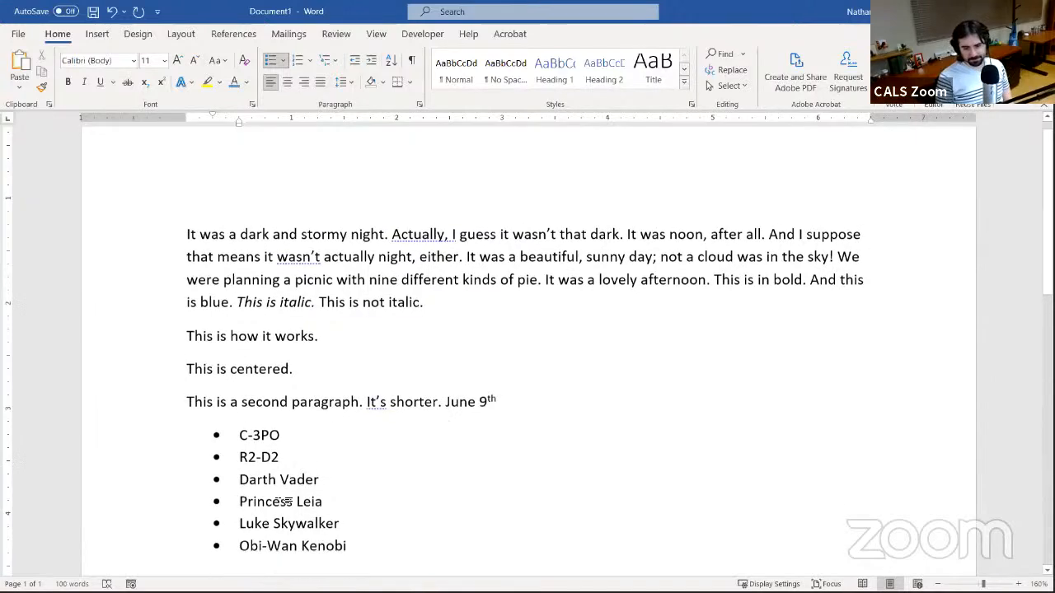
{"action": "scroll", "coordinate": [284, 501], "scroll_direction": "down", "scroll_amount": 5}
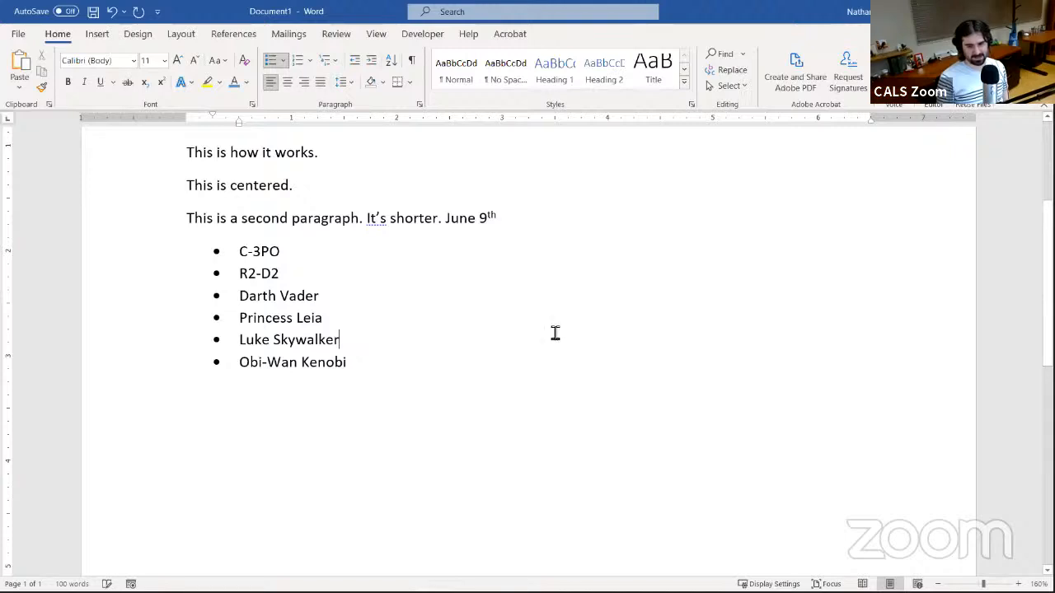
{"action": "left_click", "coordinate": [388, 345]}
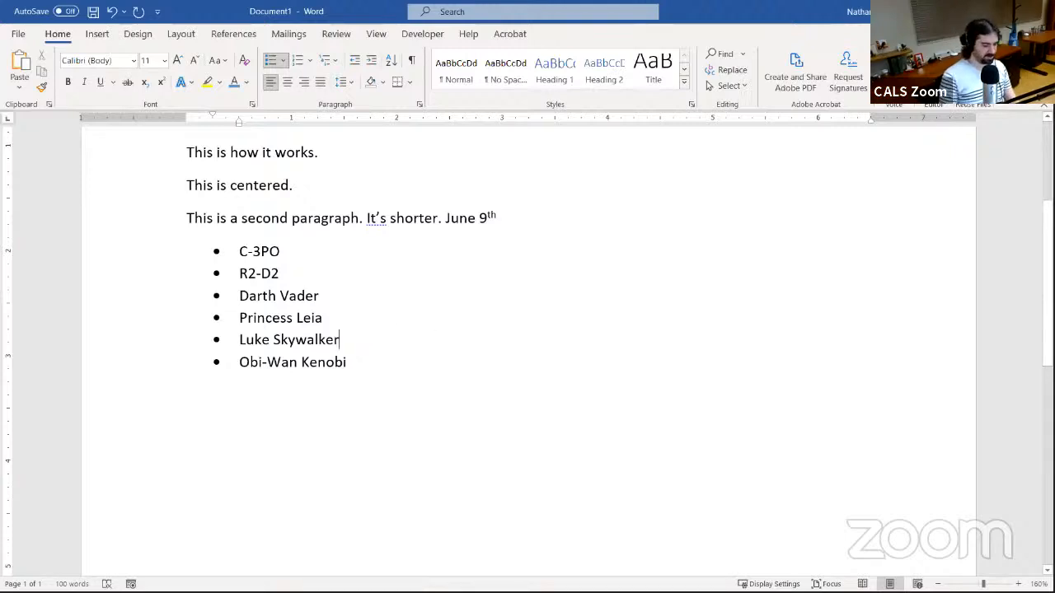
{"action": "key", "text": "Return"}
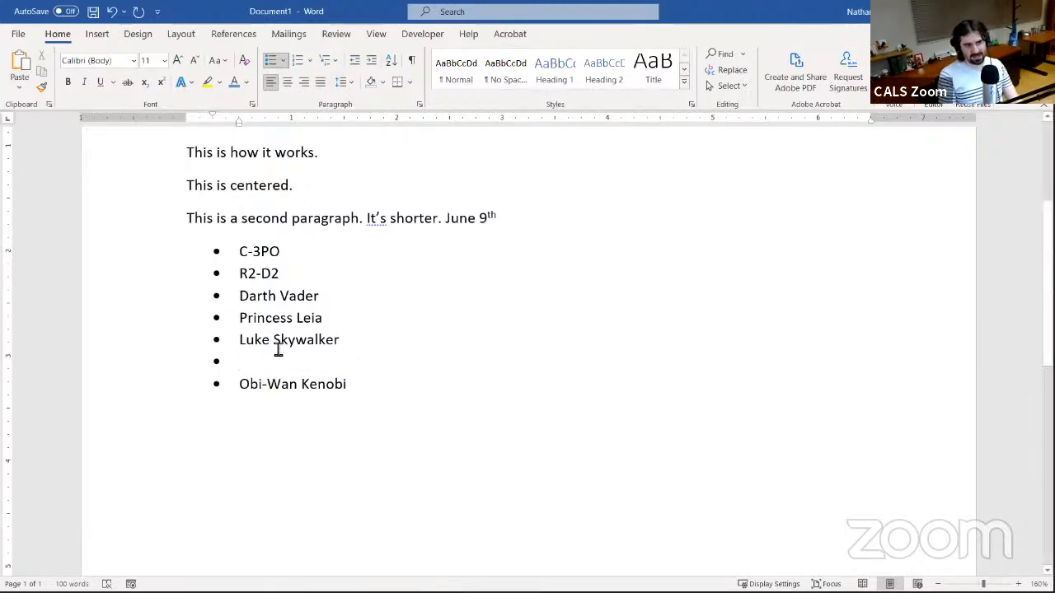
{"action": "type", "text": "U"}
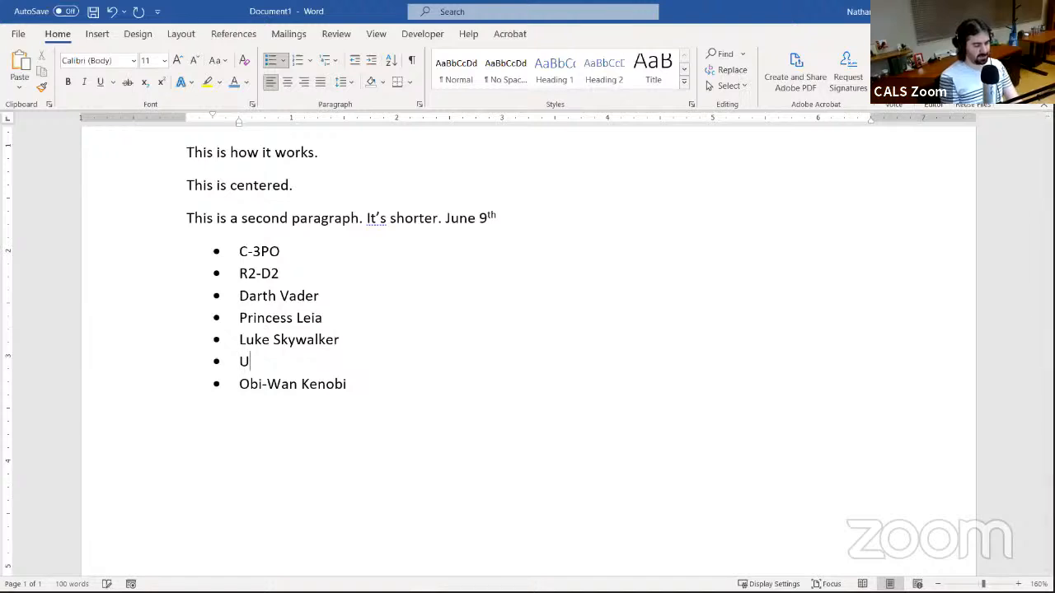
{"action": "type", "text": "ndle"}
{"action": "key", "text": "BackSpace"}
{"action": "key", "text": "BackSpace"}
{"action": "key", "text": "BackSpace"}
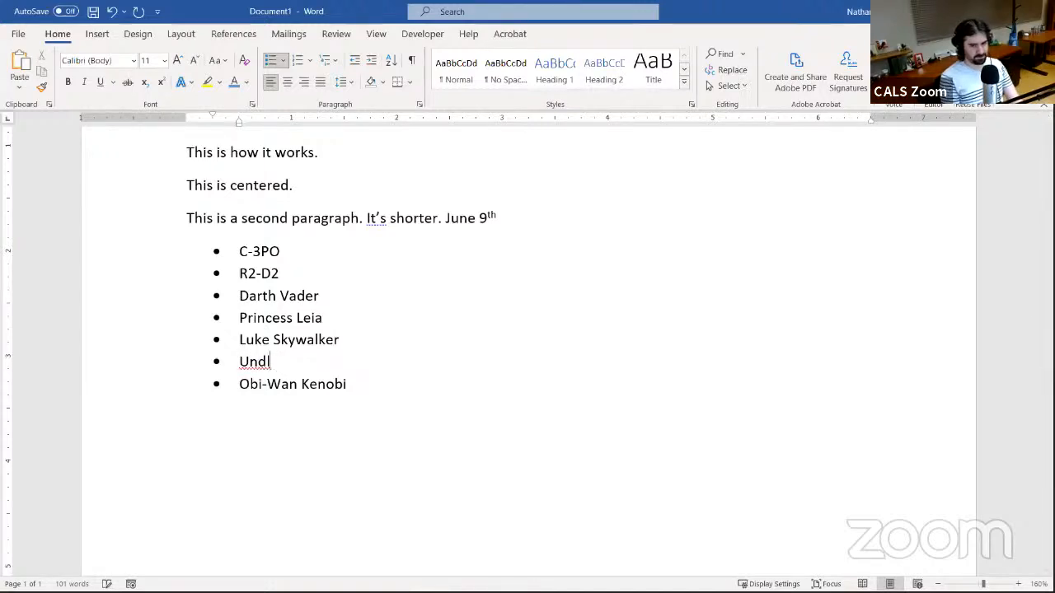
{"action": "type", "text": "cle Owen"}
{"action": "key", "text": "Return"}
{"action": "type", "text": "Aunt "}
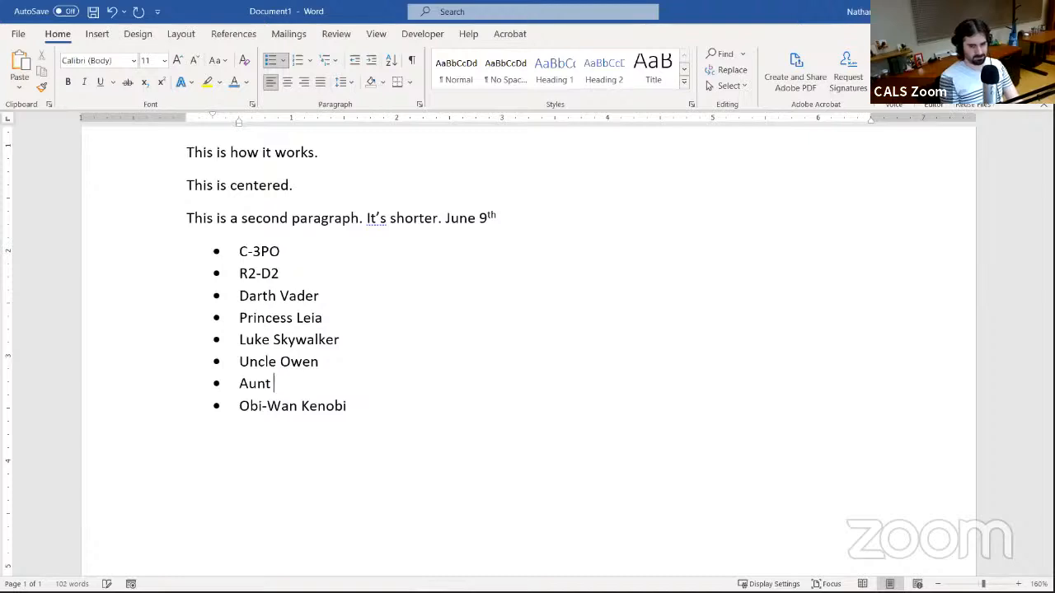
{"action": "type", "text": "Beru"}
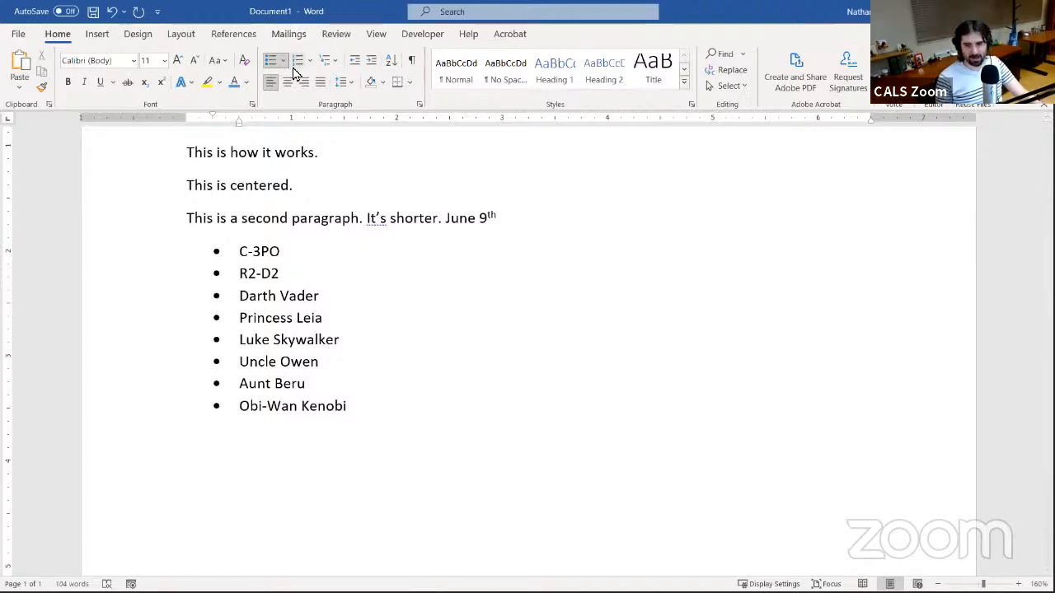
End the bulleted list after "Obi-Wan Kenobi" and add an unbulleted paragraph reading "This is regular text"
{"action": "left_click", "coordinate": [454, 420]}
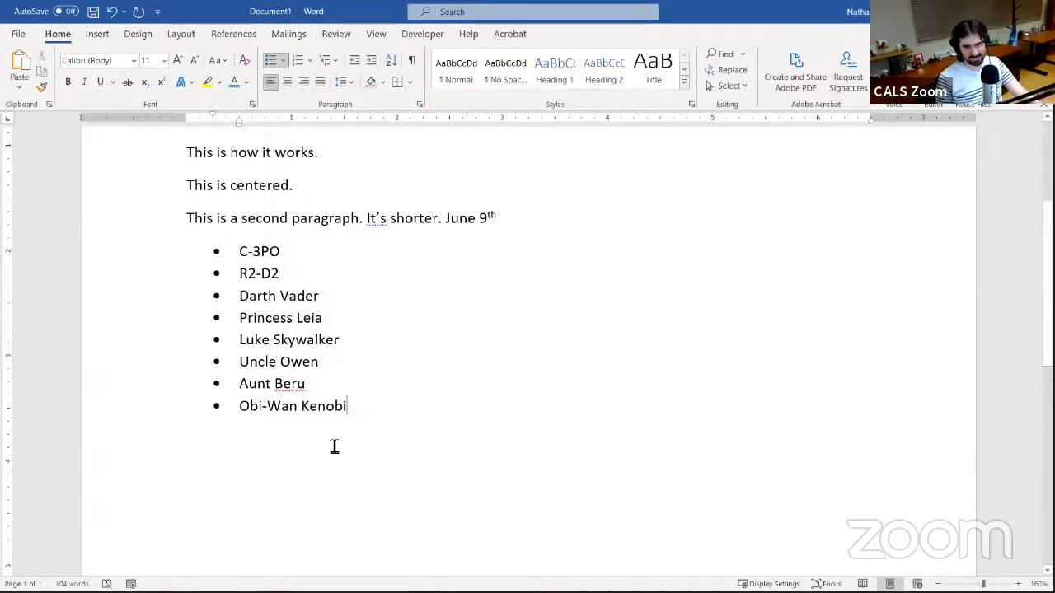
{"action": "key", "text": "Return"}
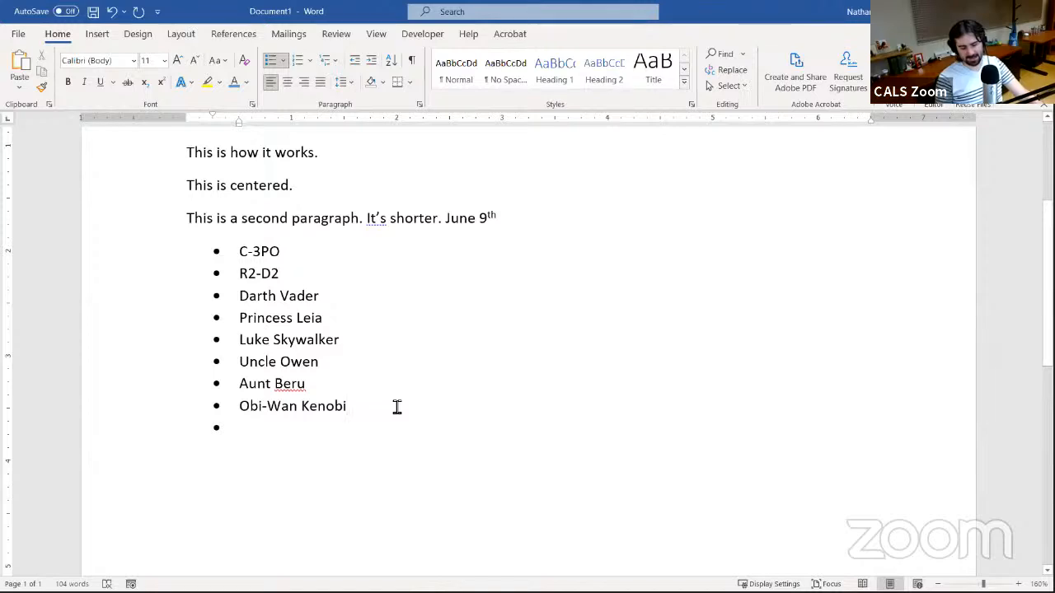
{"action": "key", "text": "Down"}
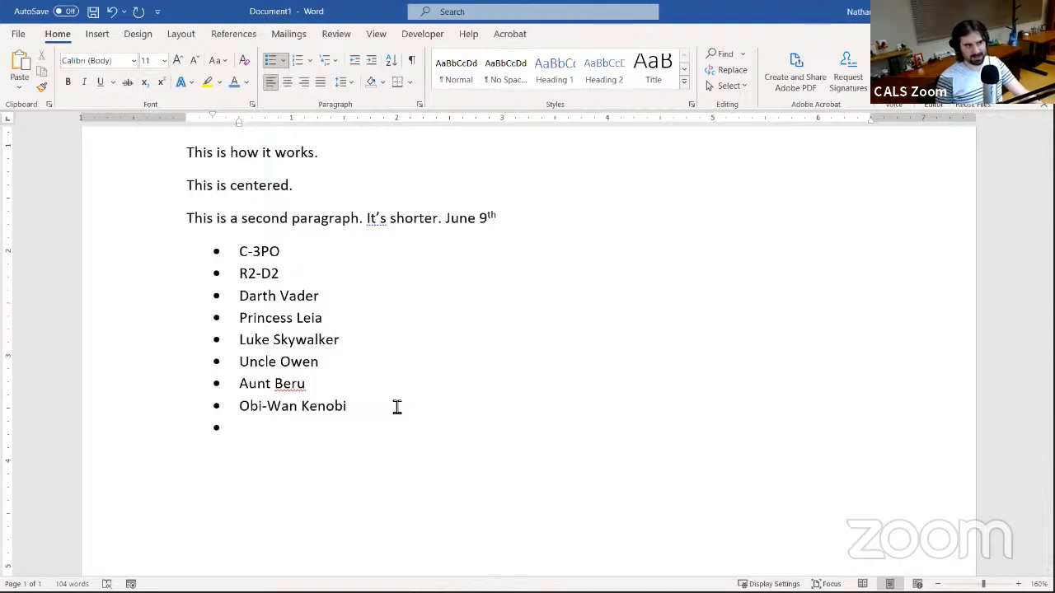
{"action": "key", "text": "Return"}
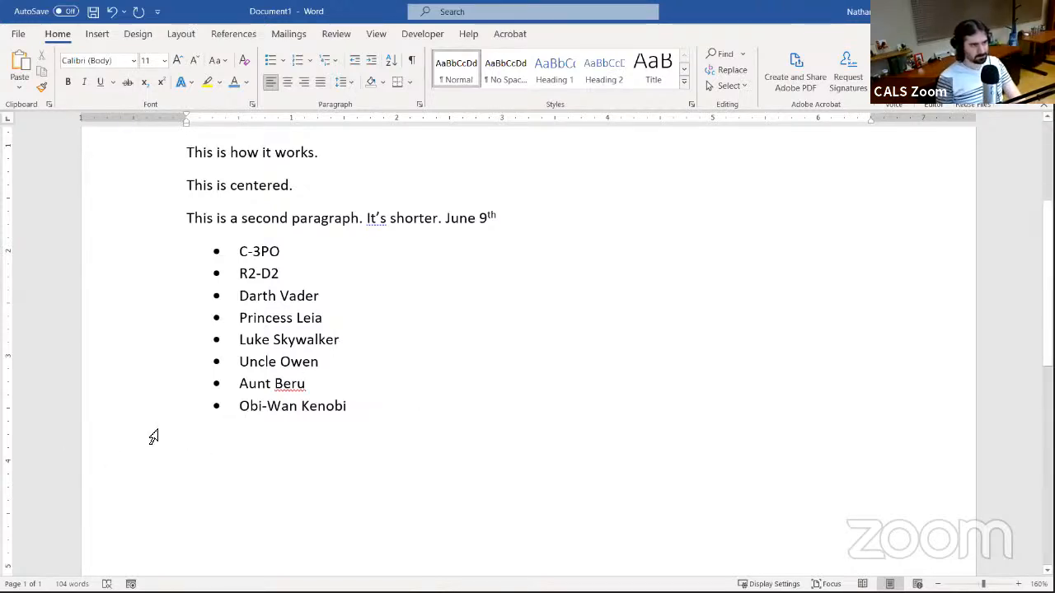
{"action": "type", "text": "Thi"}
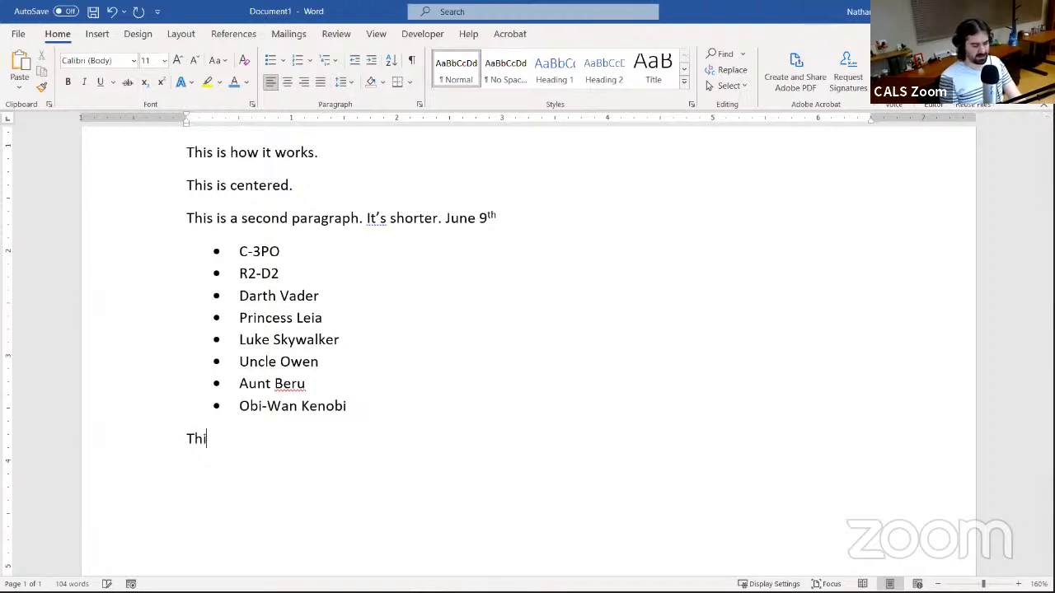
{"action": "type", "text": "s is regular tex"}
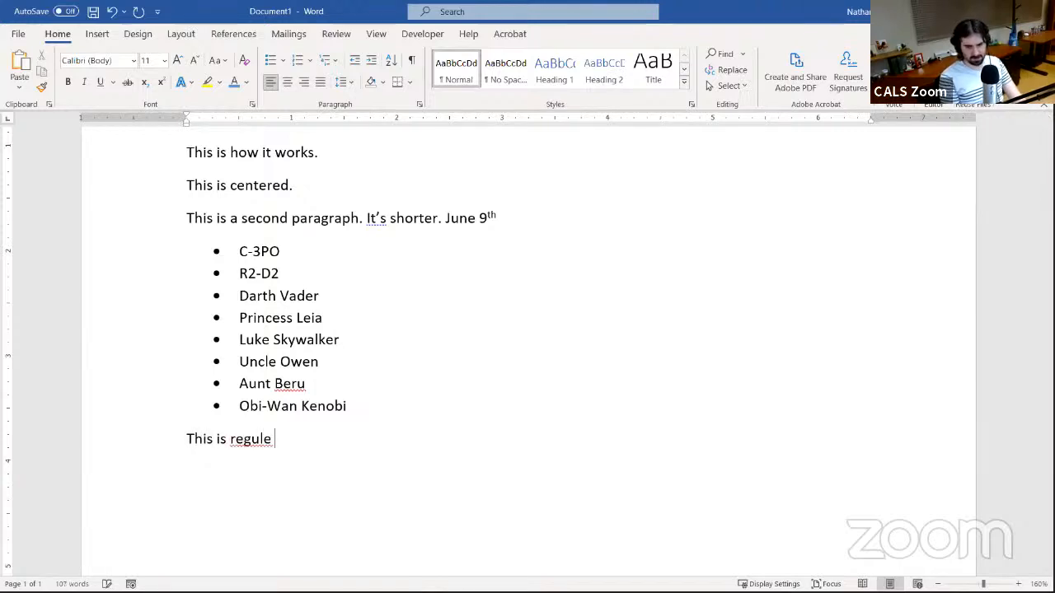
{"action": "type", "text": "t"}
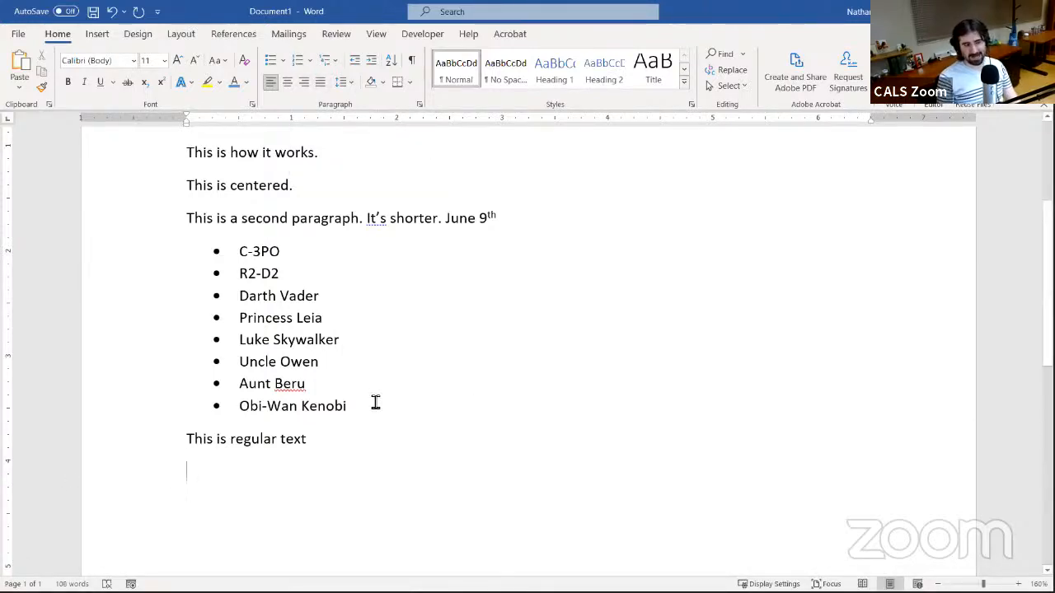
Create a numbered list below "This is regular text" with the items "Breakfast", "Lunch", "Dinner" and "Midnight snack"
{"action": "left_click", "coordinate": [300, 71]}
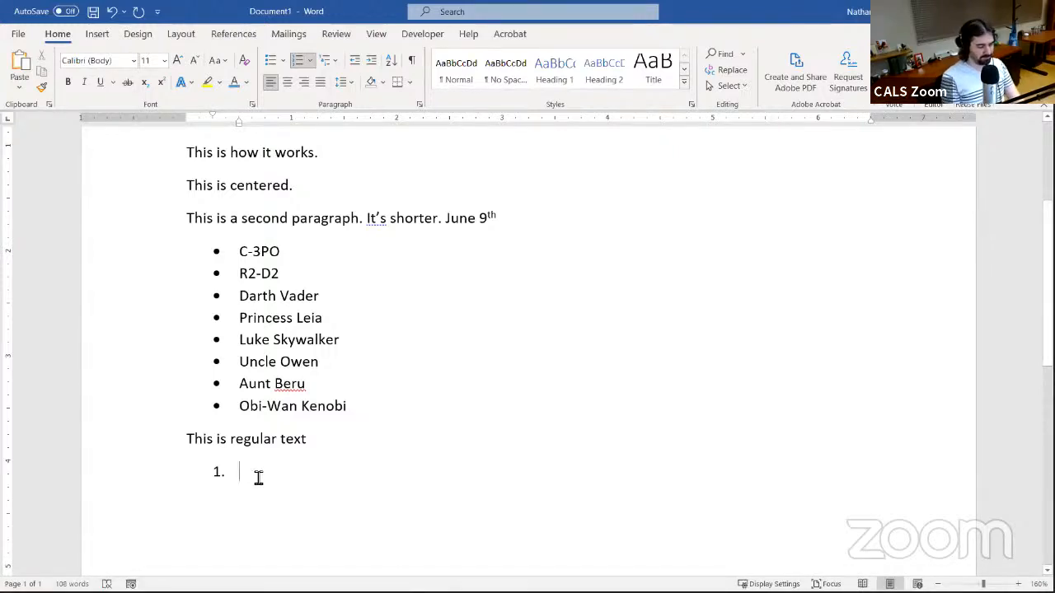
{"action": "type", "text": "Breakfas"}
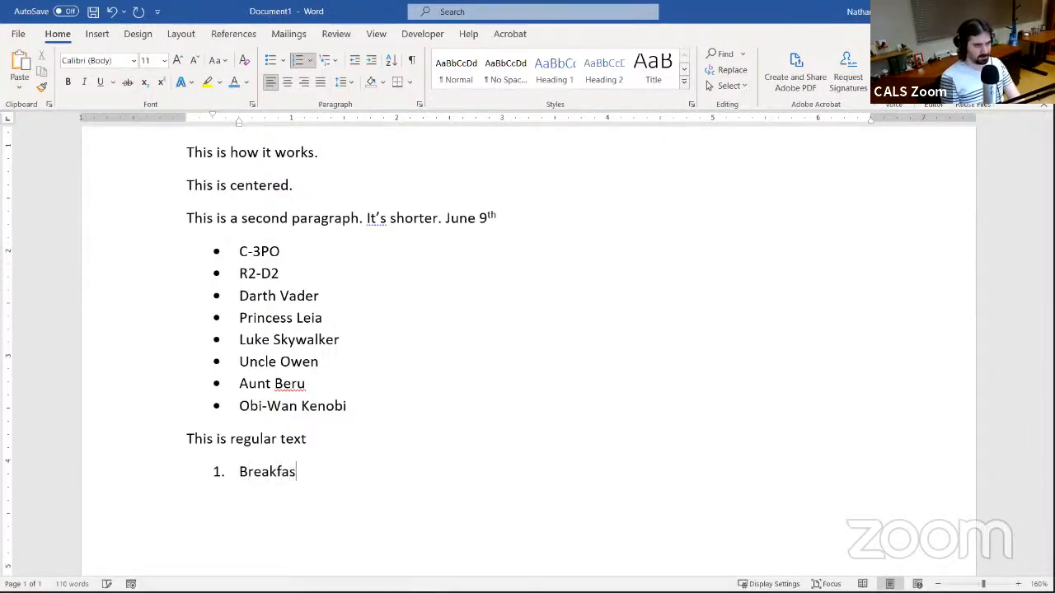
{"action": "type", "text": "t"}
{"action": "key", "text": "Return"}
{"action": "type", "text": "Lunch"}
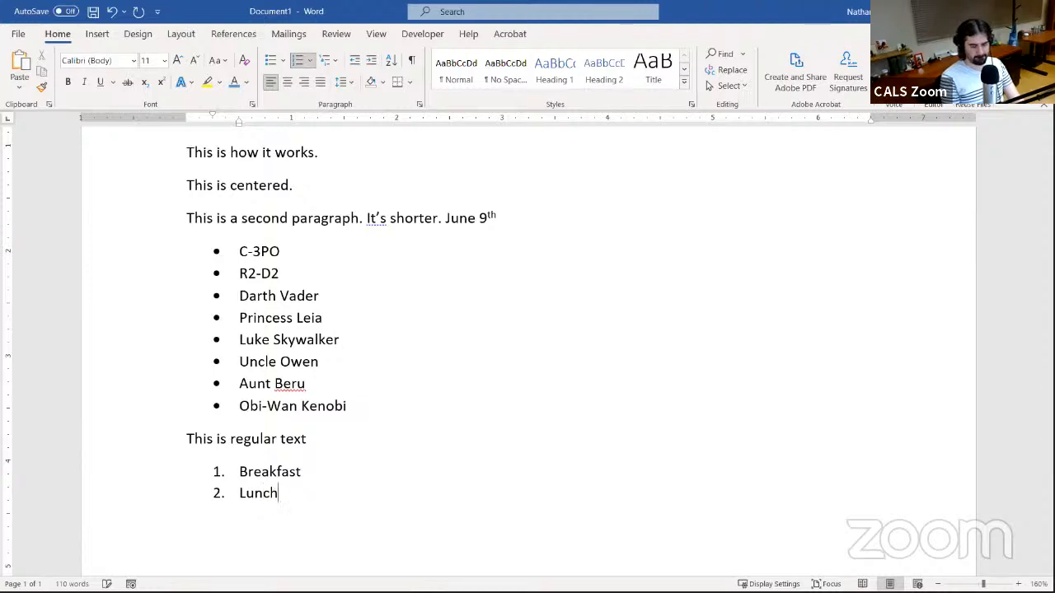
{"action": "key", "text": "Return"}
{"action": "type", "text": "Dinner"}
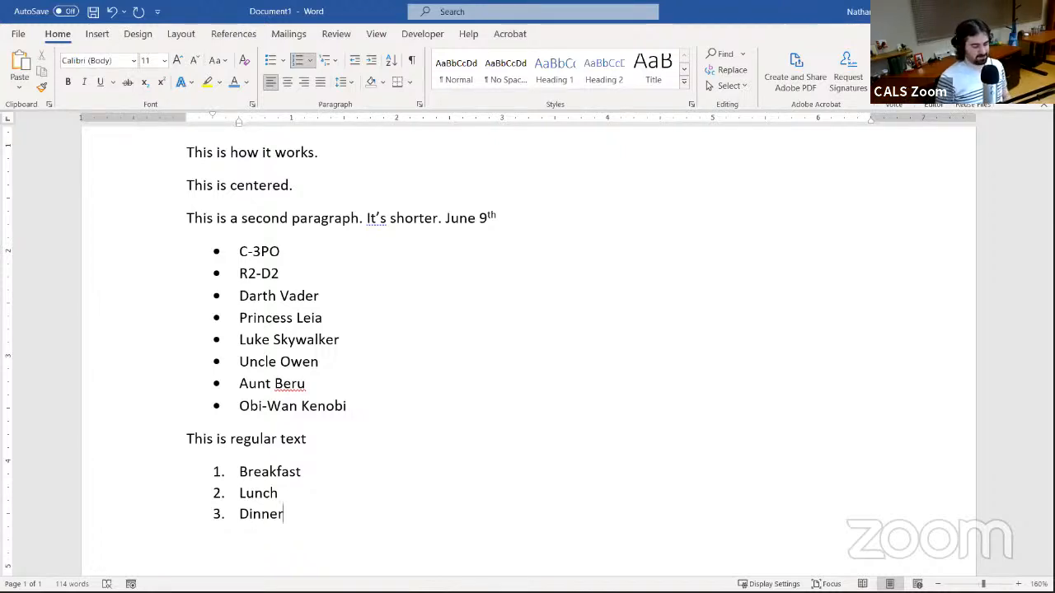
{"action": "key", "text": "Return"}
{"action": "type", "text": "Mid"}
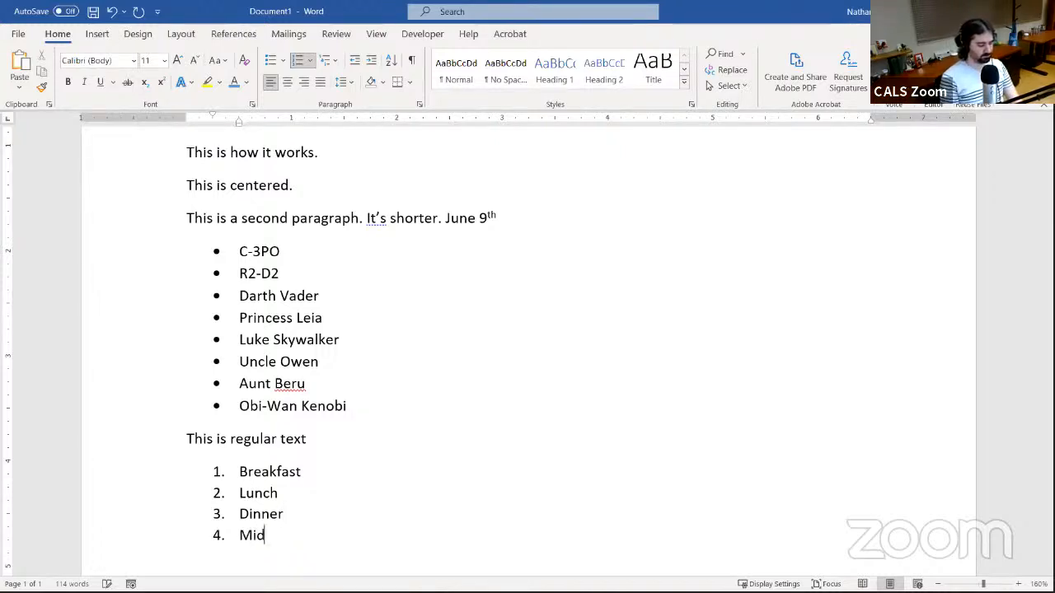
{"action": "type", "text": "night sna"}
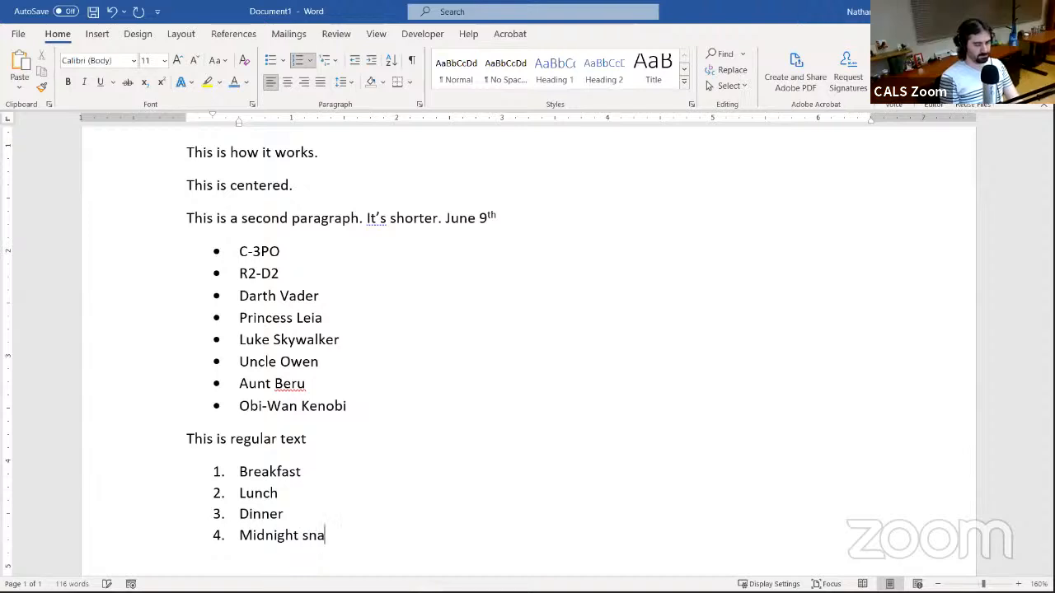
{"action": "type", "text": "kck"}
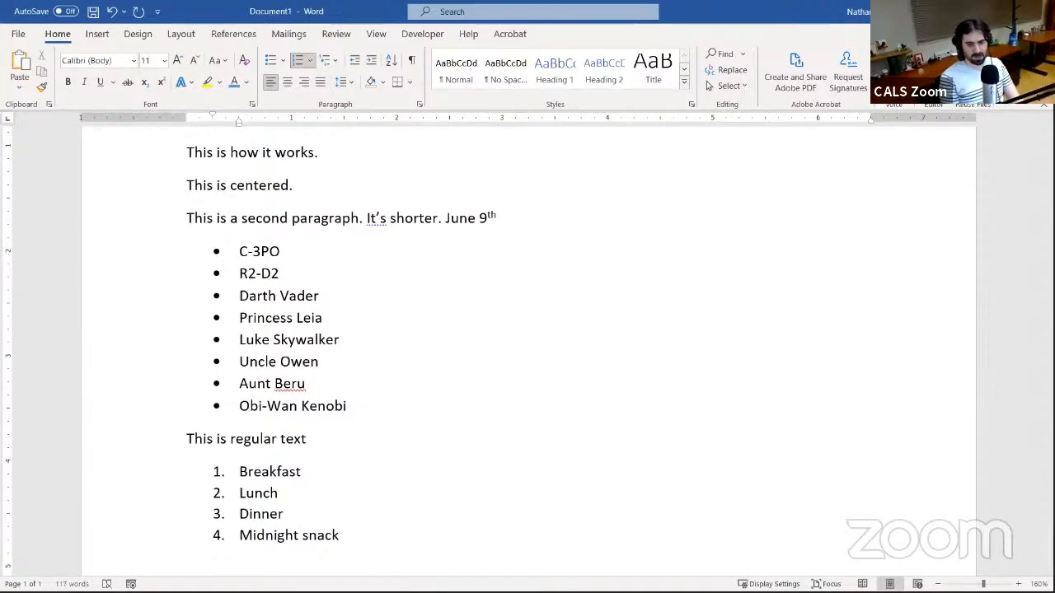
{"action": "key", "text": "Return"}
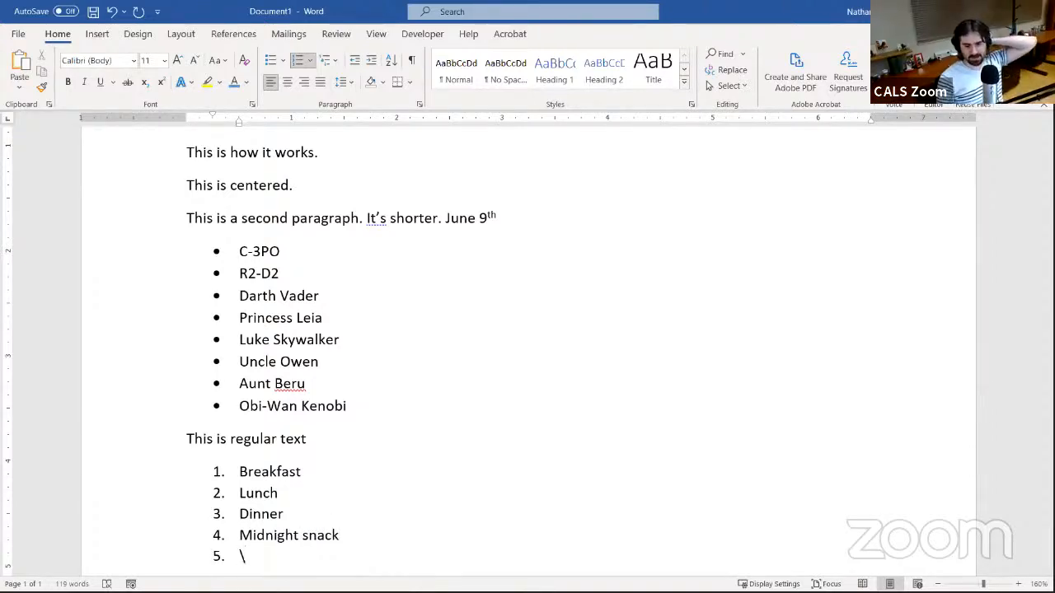
{"action": "key", "text": "BackSpace"}
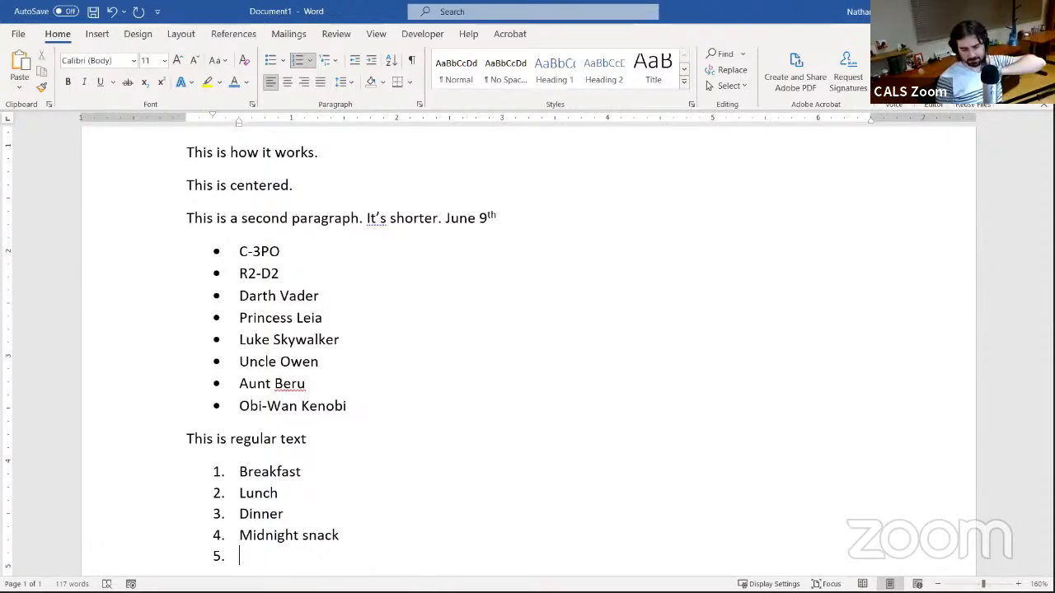
{"action": "key", "text": "BackSpace"}
{"action": "key", "text": "BackSpace"}
{"action": "key", "text": "BackSpace"}
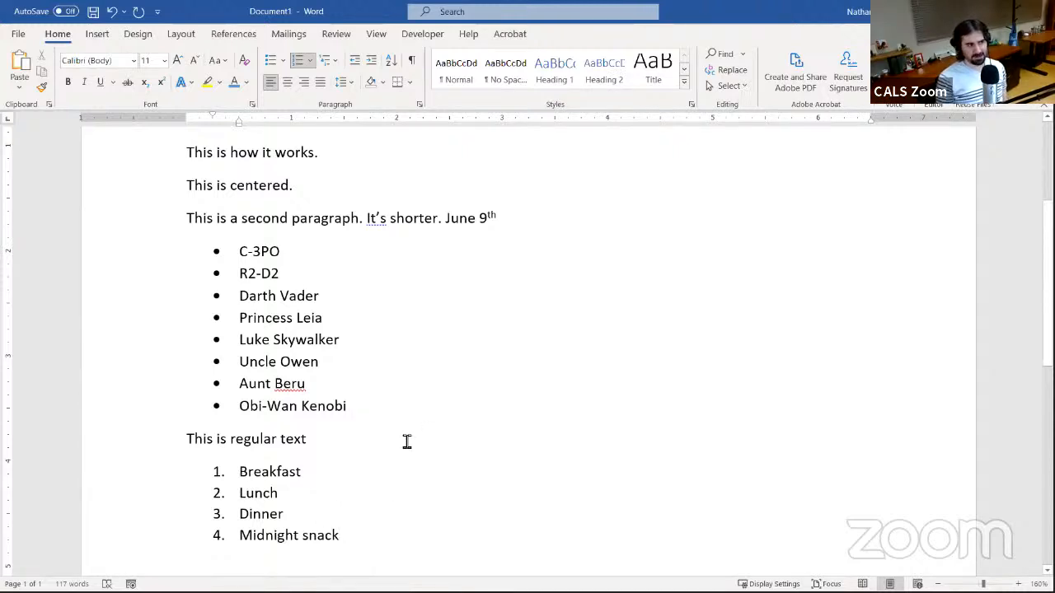
Place the text cursor at the end of the "Breakfast" item in the numbered list
{"action": "left_click", "coordinate": [321, 469]}
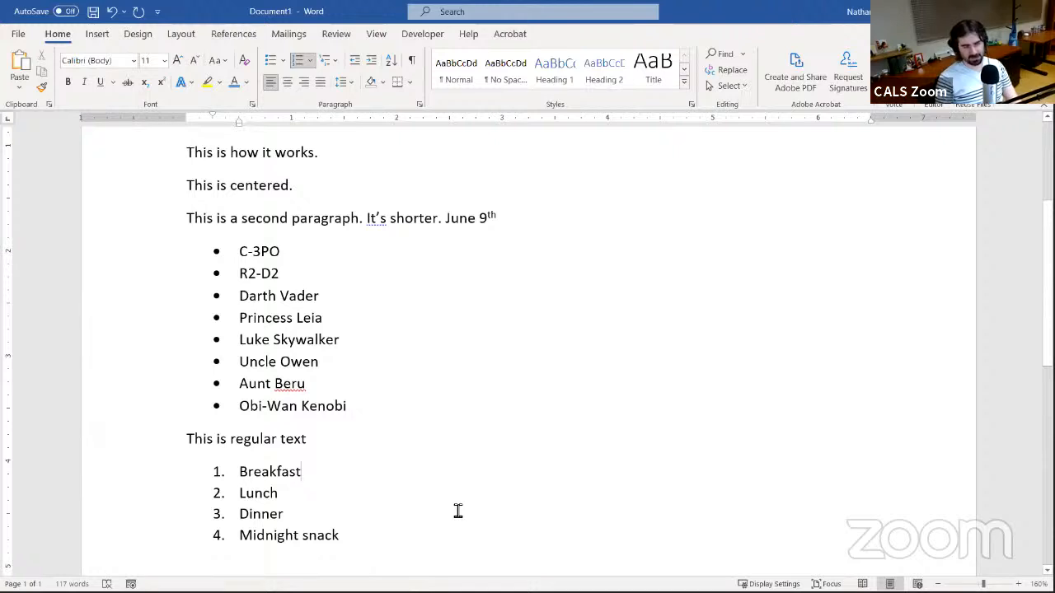
Add the lettered sub-items Eggs, Bacon, Toast and Cereal beneath Breakfast in the numbered list
{"action": "key", "text": "Return"}
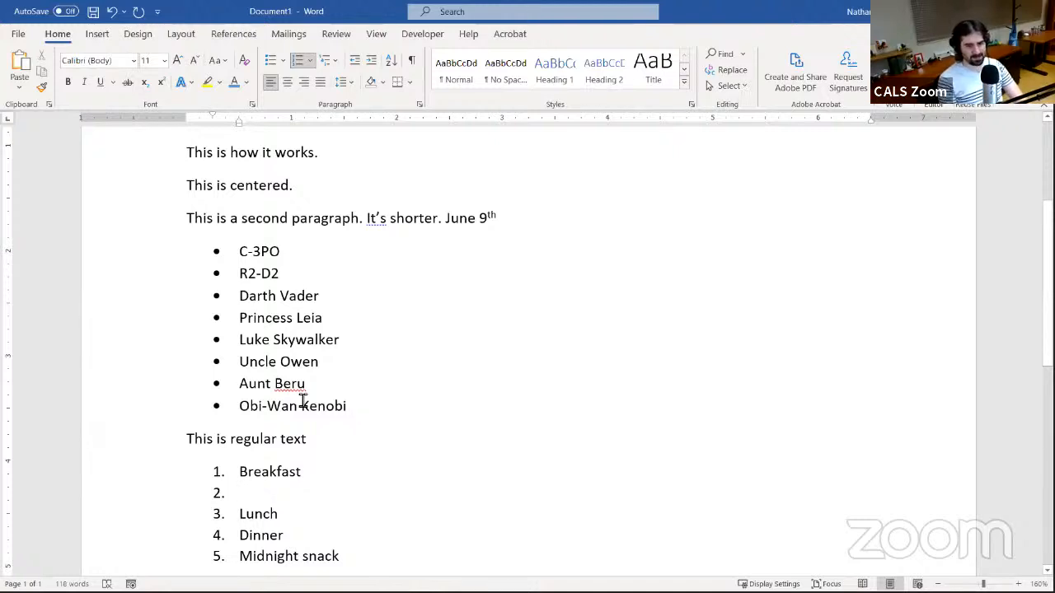
{"action": "key", "text": "Tab"}
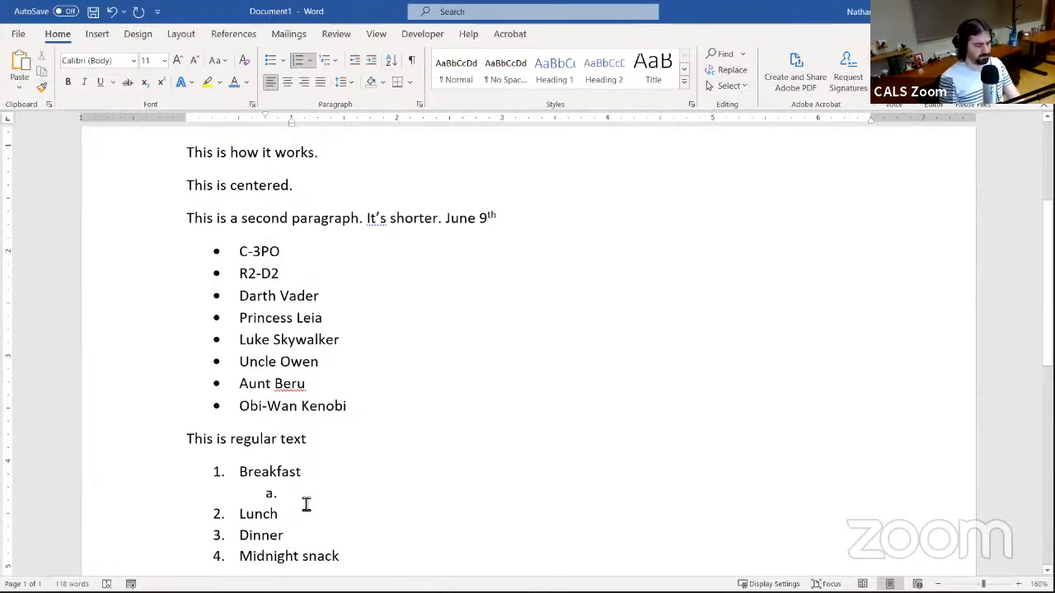
{"action": "type", "text": "Eggs"}
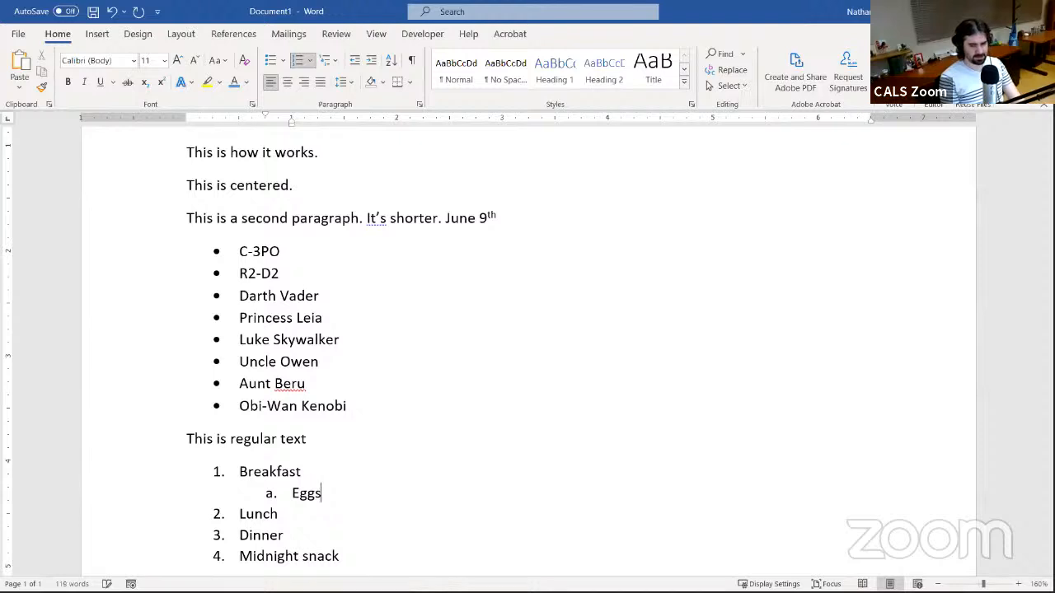
{"action": "key", "text": "Return"}
{"action": "type", "text": "Ba"}
{"action": "type", "text": "con"}
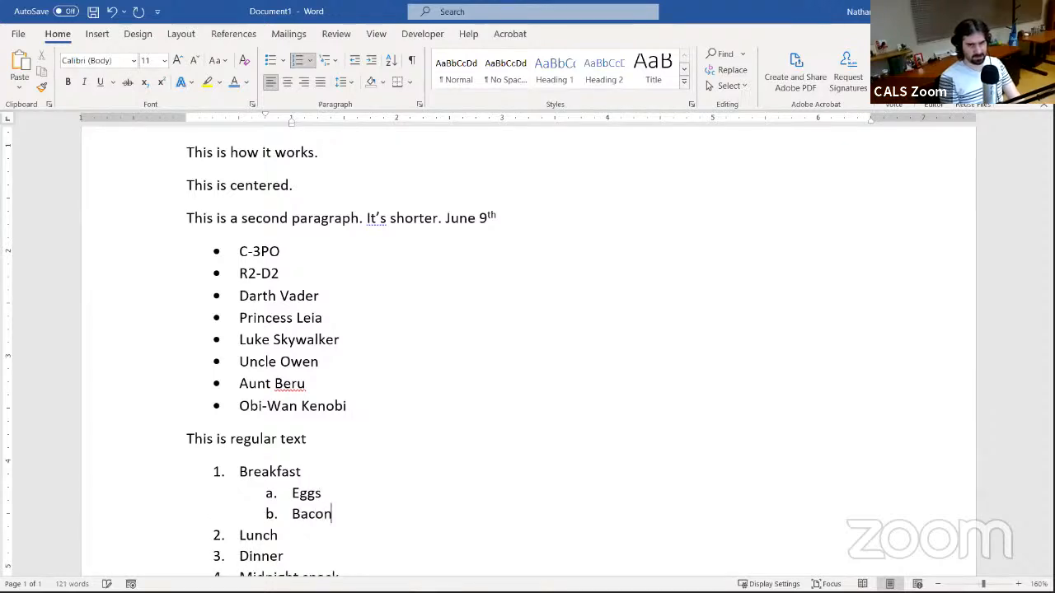
{"action": "key", "text": "Return"}
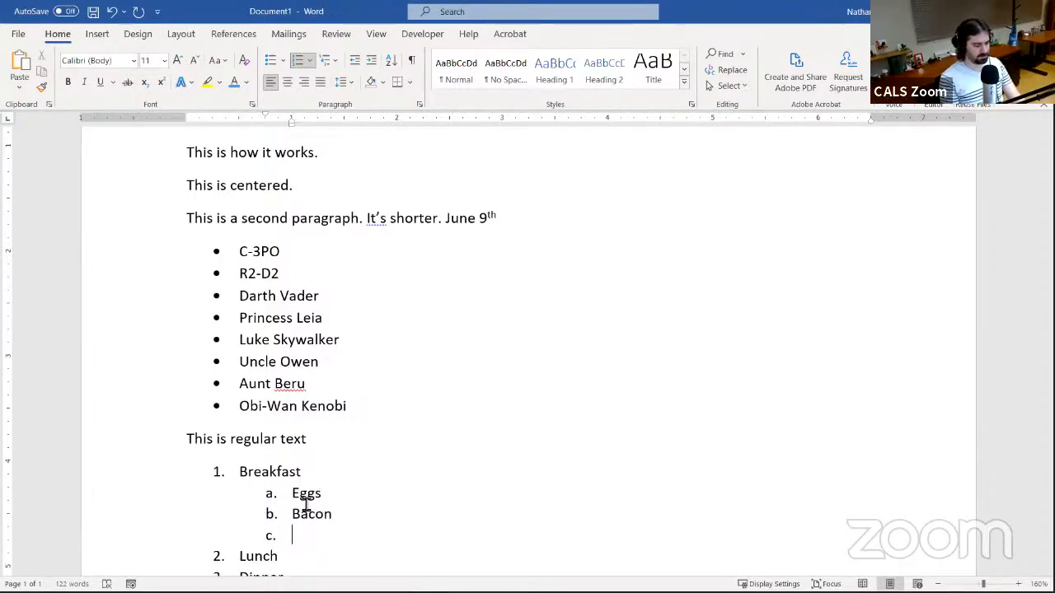
{"action": "type", "text": "Toast"}
{"action": "key", "text": "Return"}
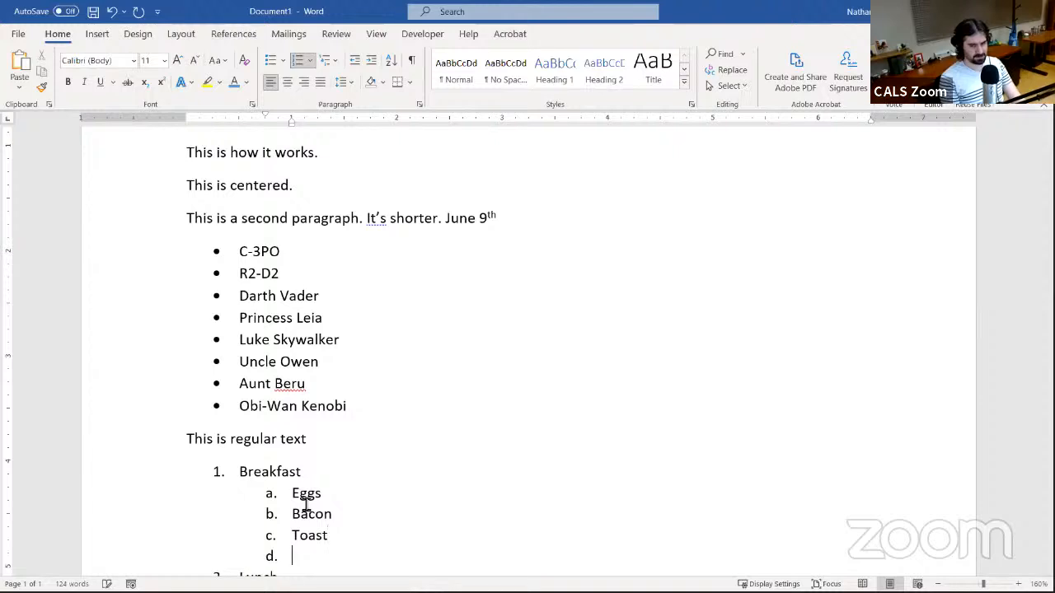
{"action": "type", "text": "Cereal"}
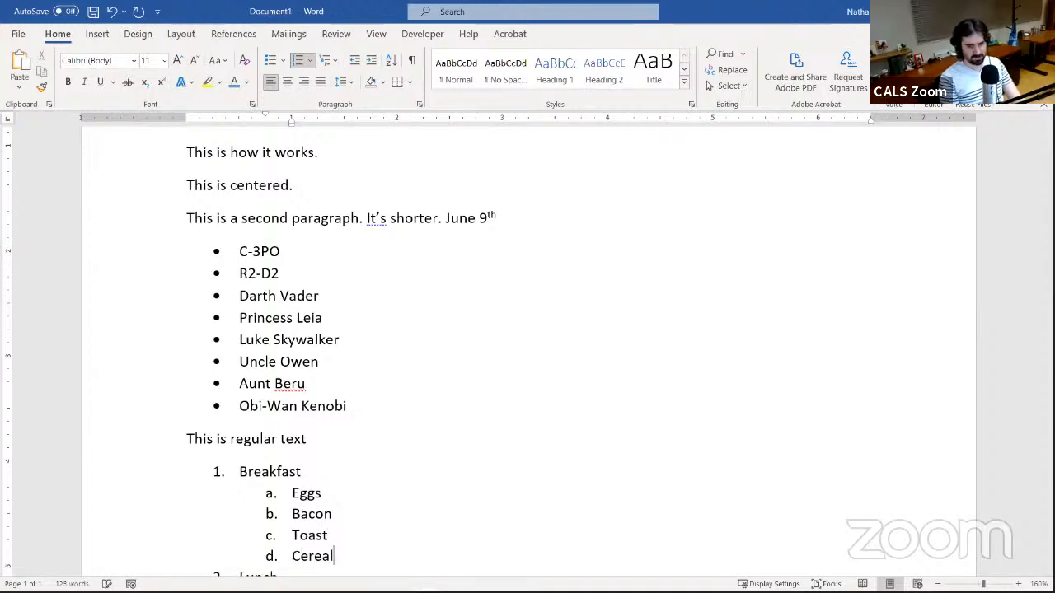
Nest the third-level items Wheat and White beneath Toast, leaving no blank item after Cereal
{"action": "key", "text": "Return"}
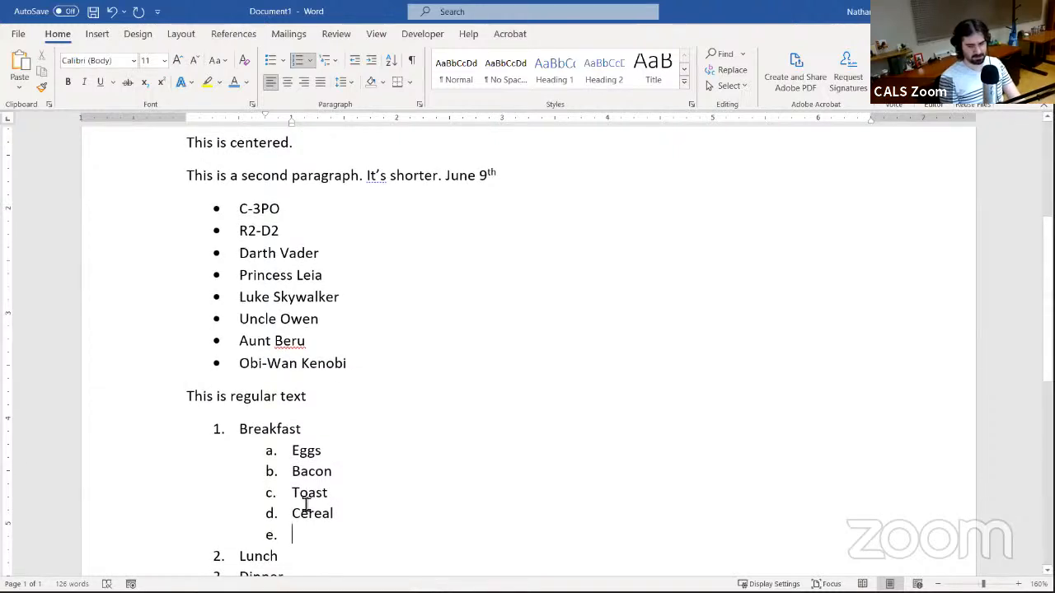
{"action": "key", "text": "BackSpace"}
{"action": "key", "text": "BackSpace"}
{"action": "key", "text": "BackSpace"}
{"action": "key", "text": "BackSpace"}
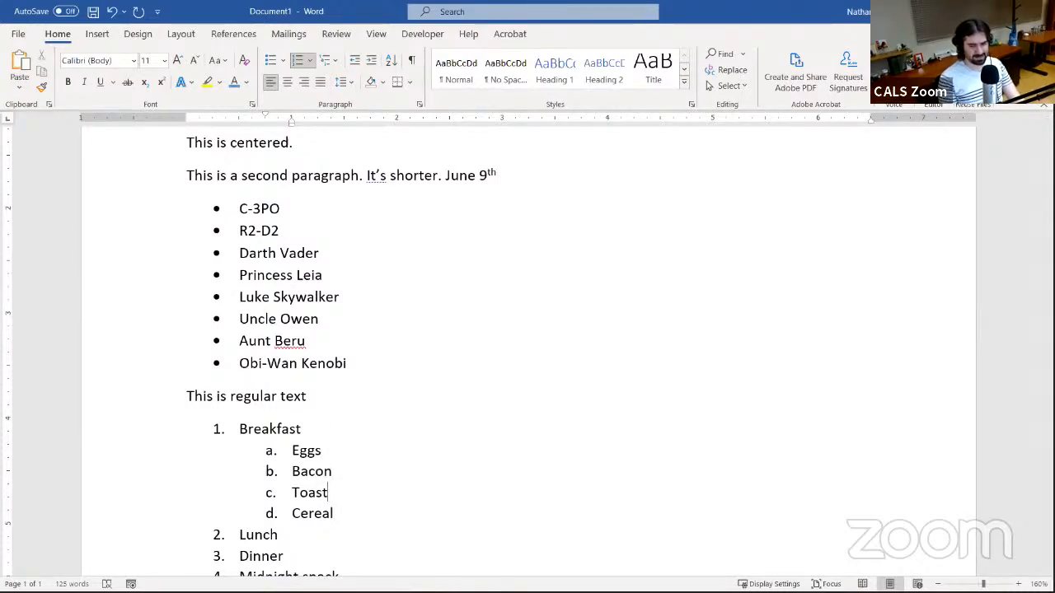
{"action": "key", "text": "Return"}
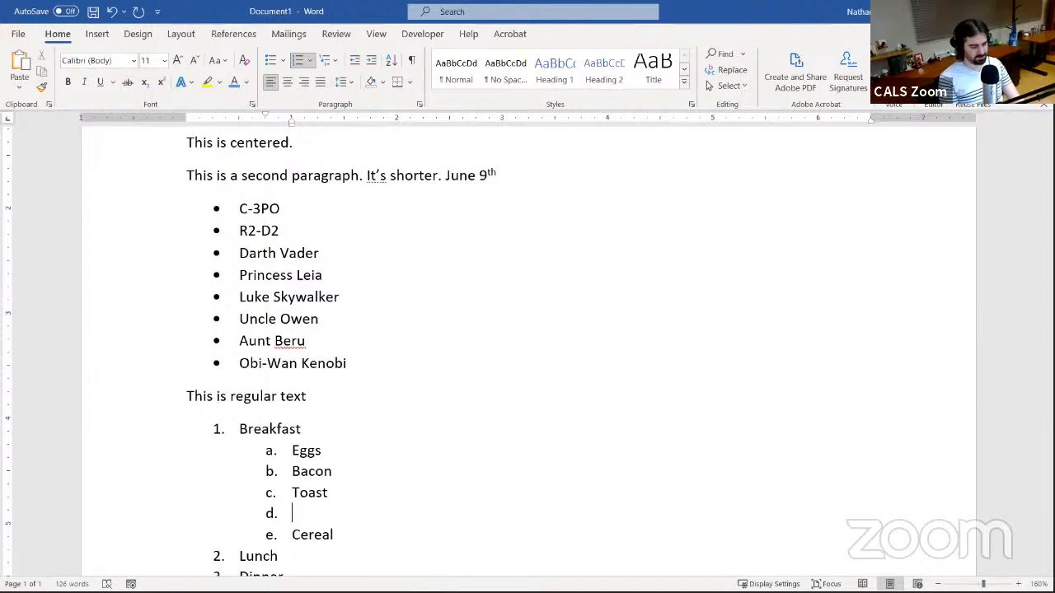
{"action": "key", "text": "Tab"}
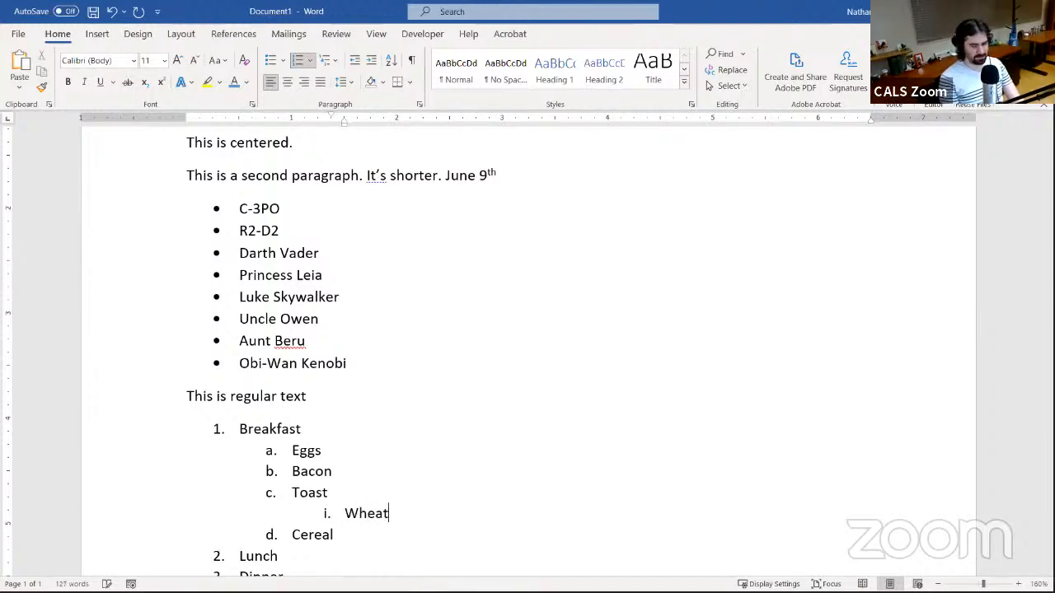
{"action": "key", "text": "Return"}
{"action": "type", "text": "White"}
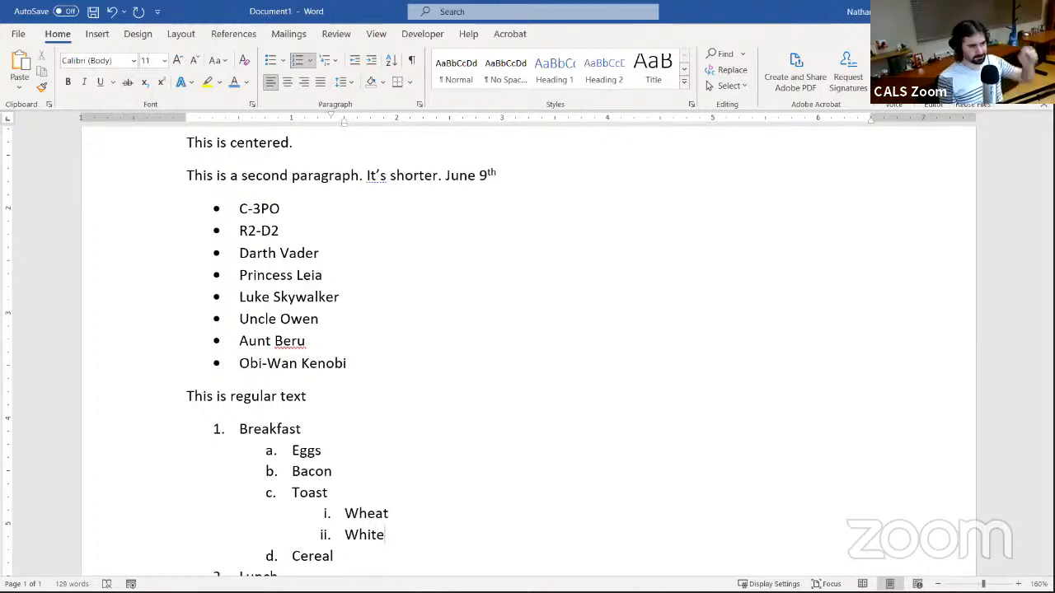
Add Oatmeal as a second-level item between the Toast group and Cereal
{"action": "key", "text": "Return"}
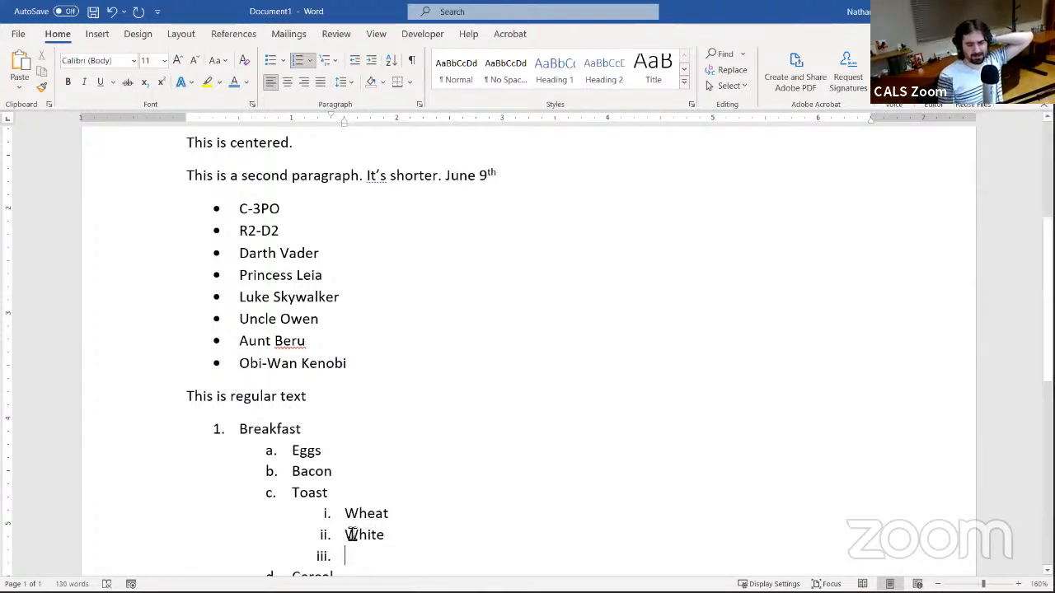
{"action": "scroll", "coordinate": [348, 532], "scroll_direction": "down", "scroll_amount": 2}
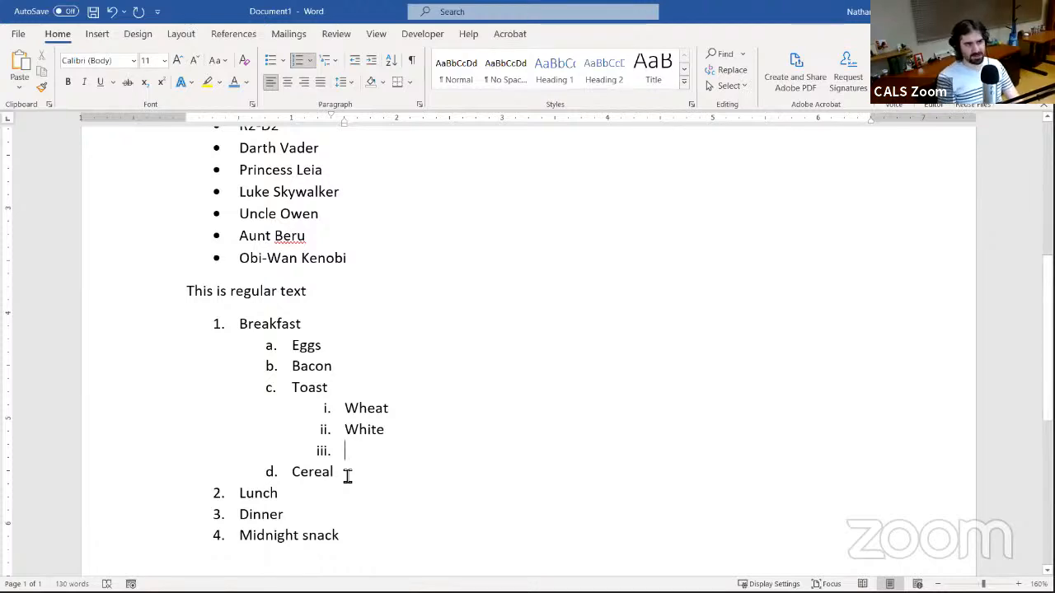
{"action": "key", "text": "shift+Tab"}
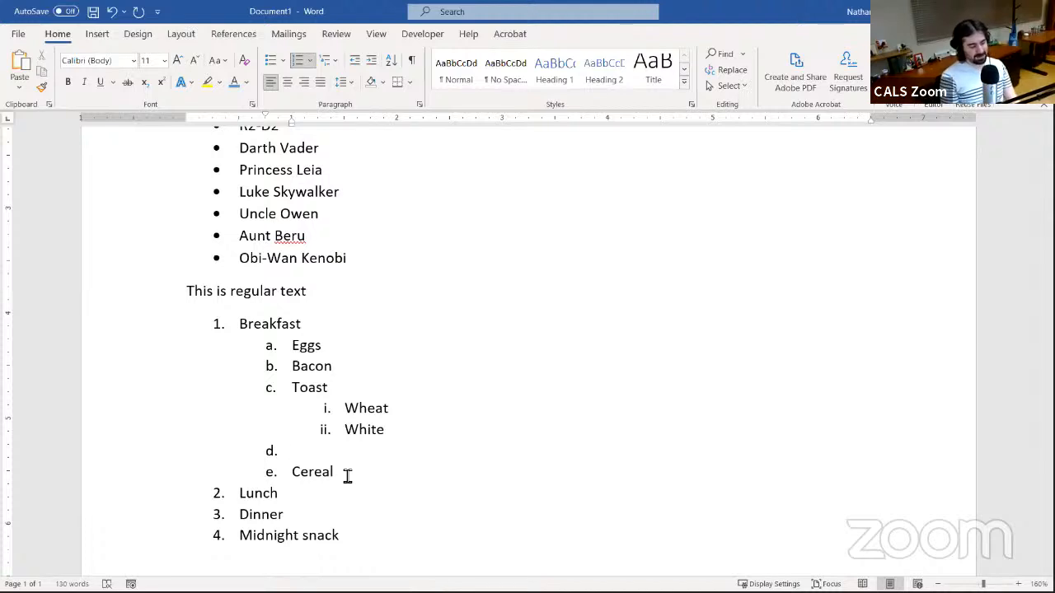
{"action": "type", "text": "meal"}
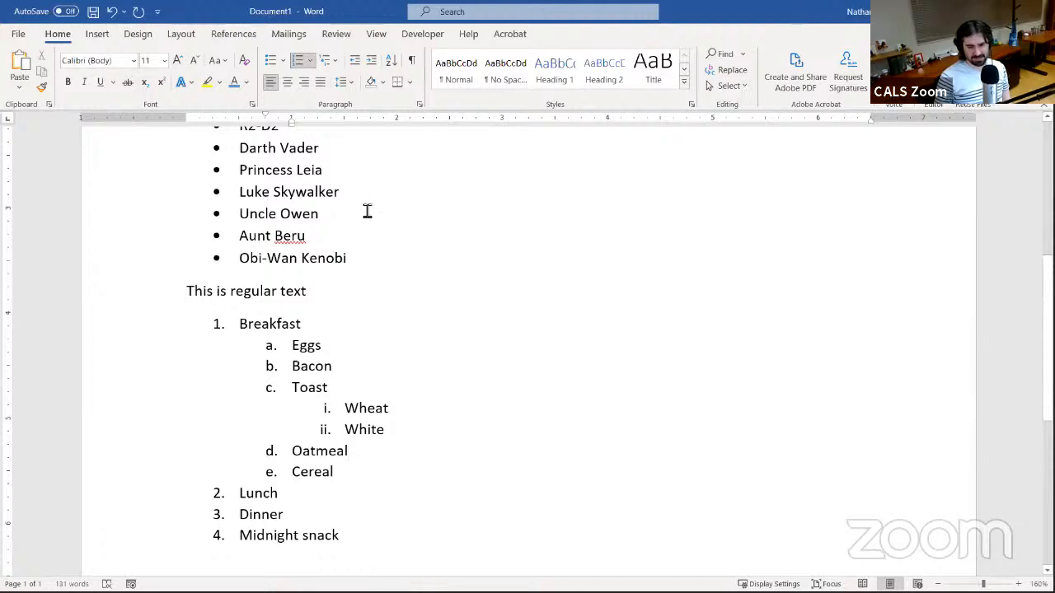
Apply the 1) a) i) multilevel list format to the meal list
{"action": "left_click", "coordinate": [327, 63]}
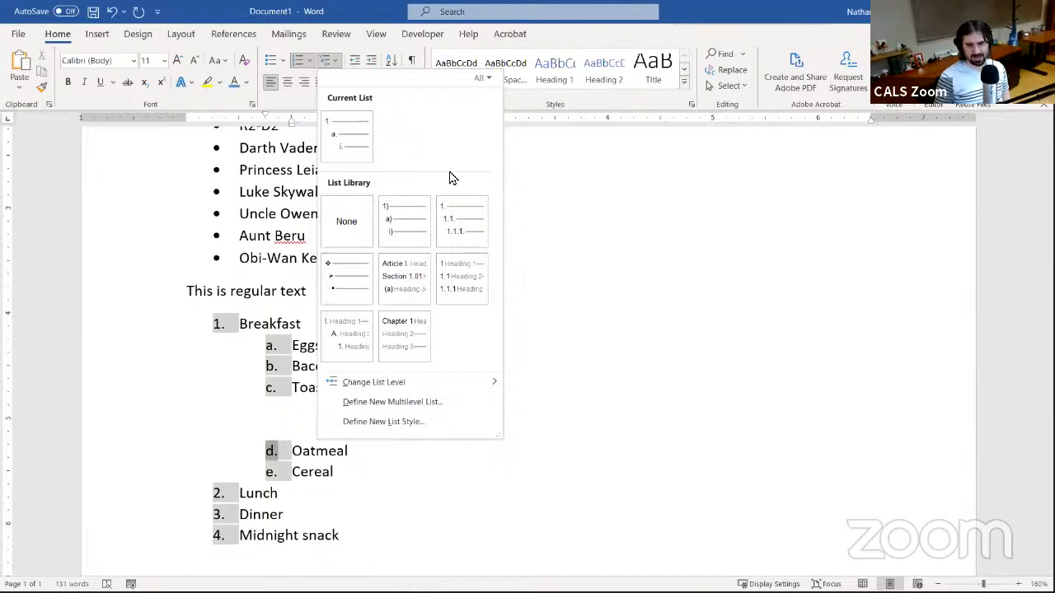
{"action": "mouse_move", "coordinate": [402, 217]}
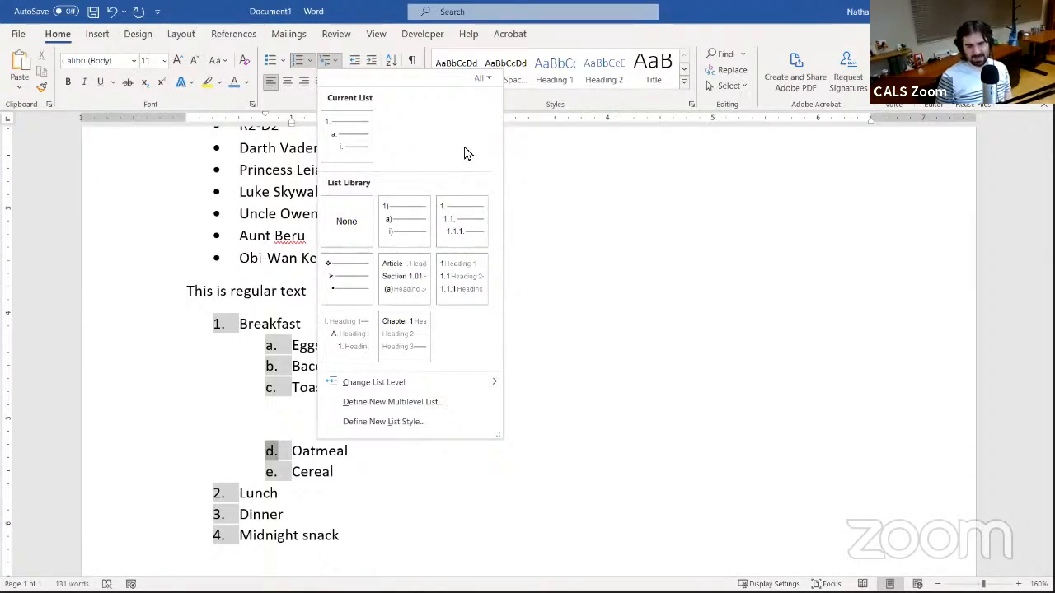
{"action": "left_click", "coordinate": [404, 216]}
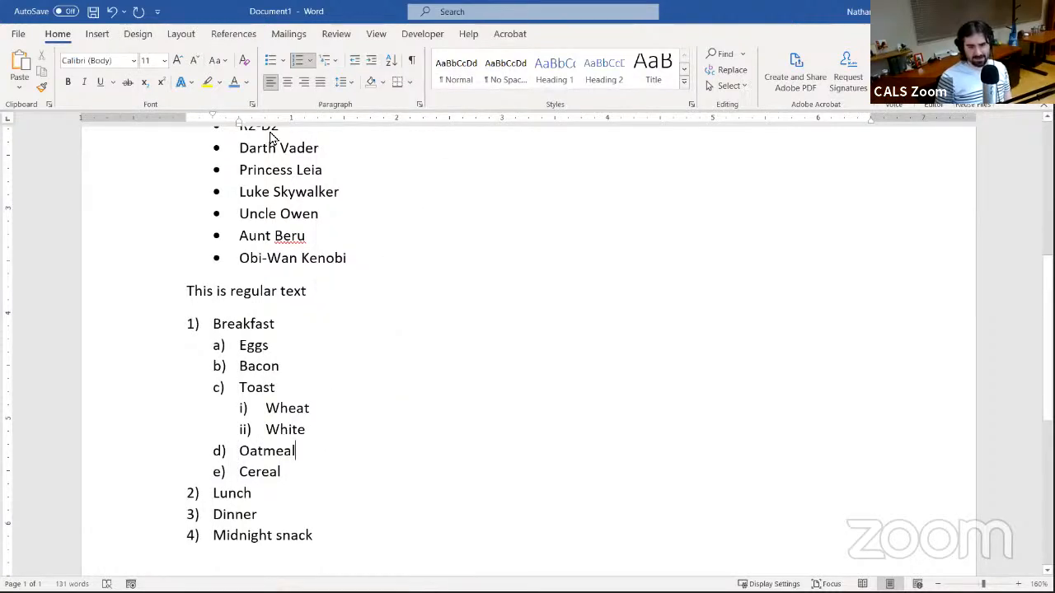
Change the meal list to the 1., 1.1., 1.1.1. multilevel numbering format
{"action": "left_click", "coordinate": [330, 60]}
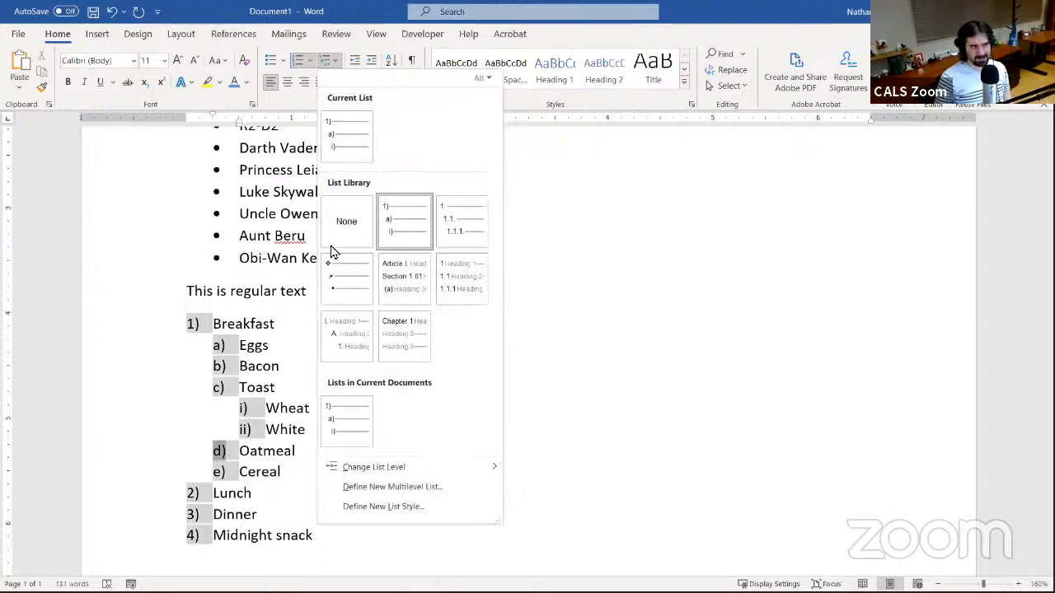
{"action": "left_click", "coordinate": [452, 218]}
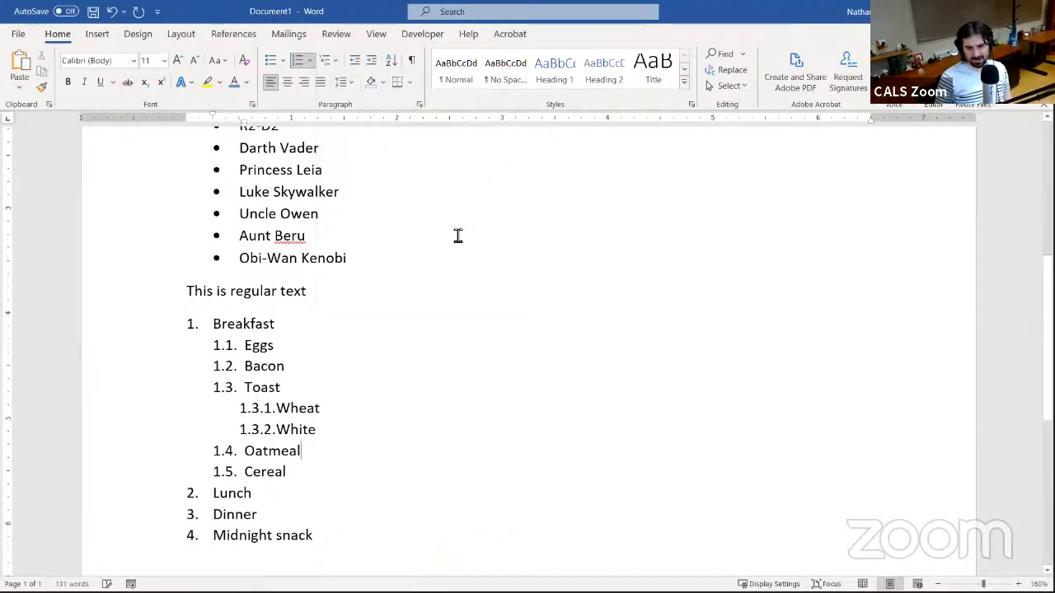
{"action": "left_click", "coordinate": [350, 86]}
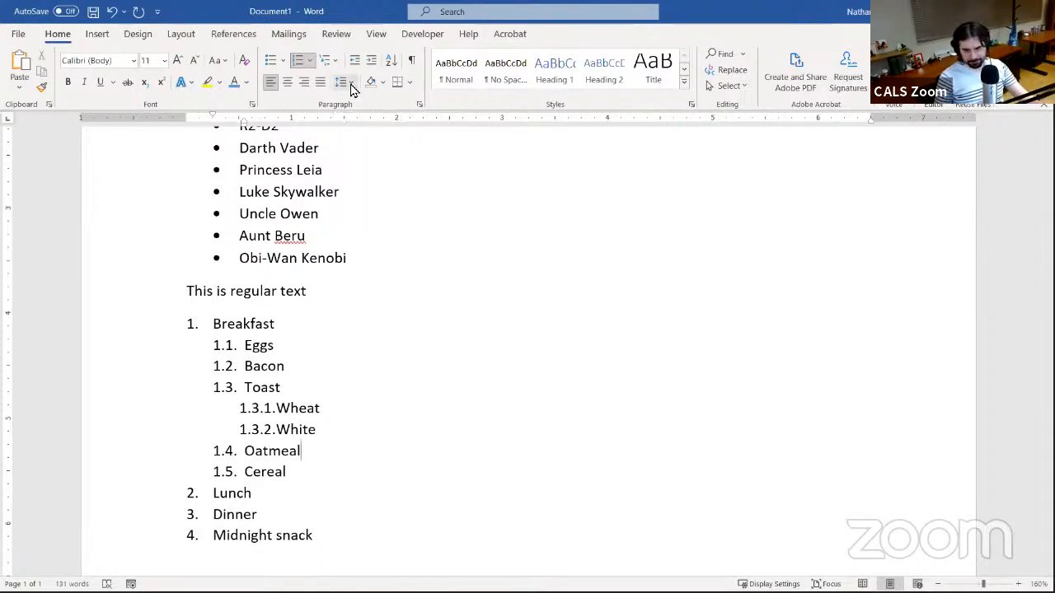
{"action": "left_click", "coordinate": [352, 89]}
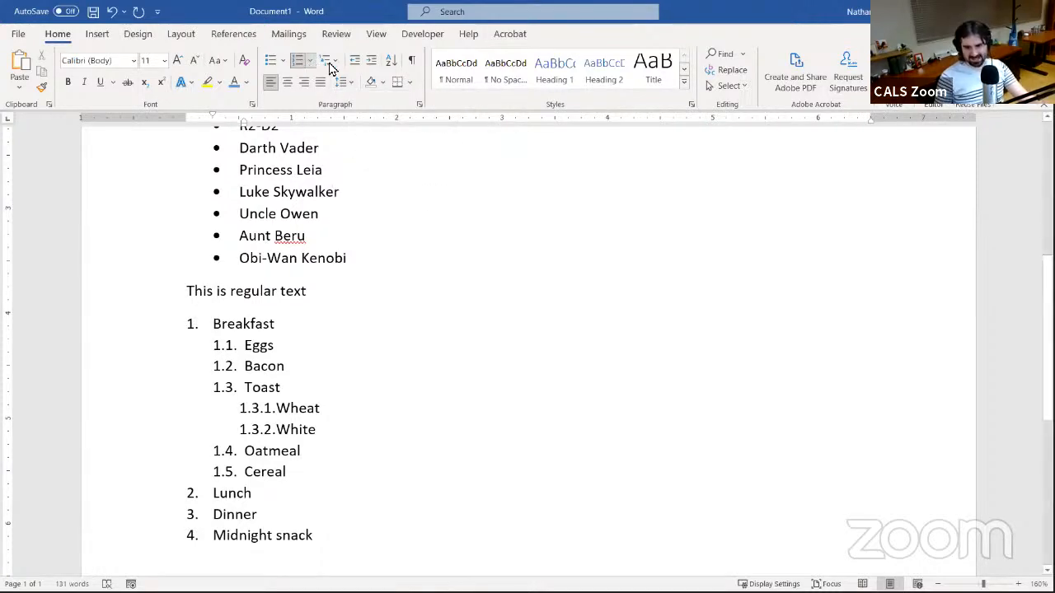
Apply the I., A., 1. heading-based multilevel format to the meal list and review the whole list
{"action": "left_click", "coordinate": [331, 63]}
{"action": "mouse_move", "coordinate": [394, 288]}
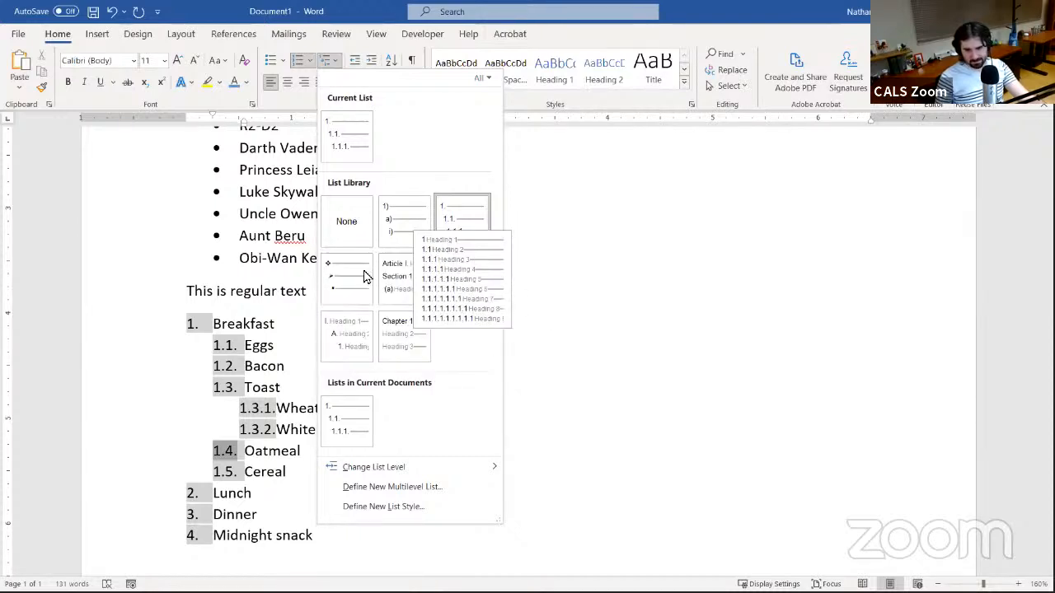
{"action": "mouse_move", "coordinate": [346, 295]}
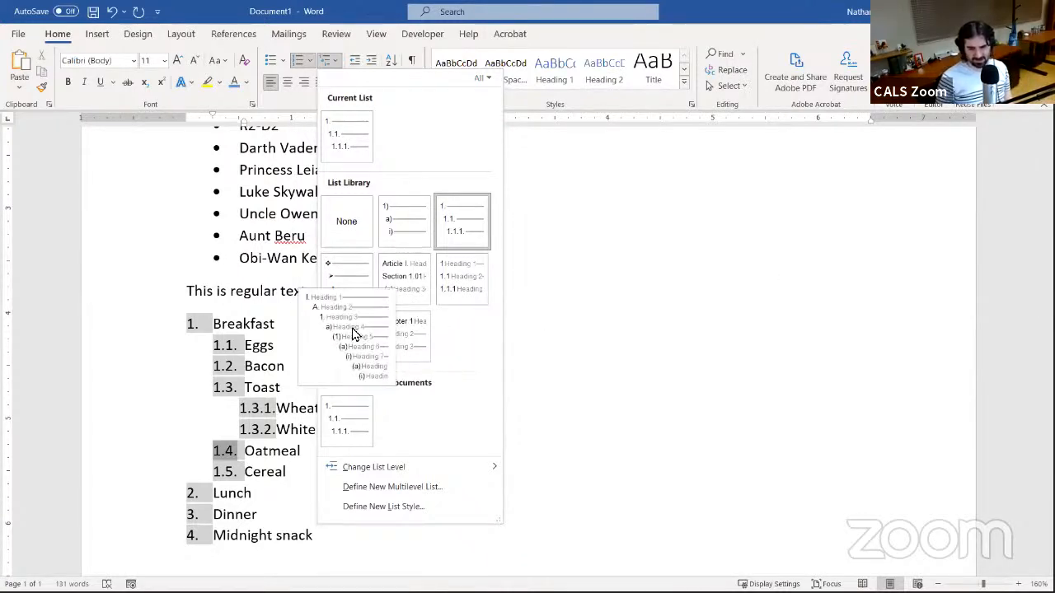
{"action": "left_click", "coordinate": [328, 336]}
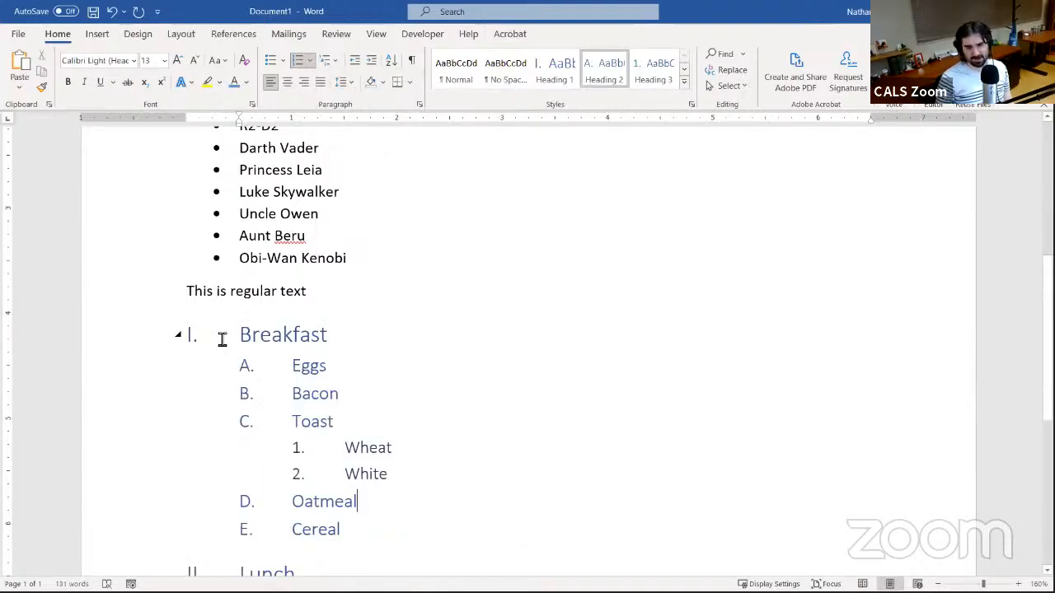
{"action": "scroll", "coordinate": [209, 415], "scroll_direction": "down", "scroll_amount": 4}
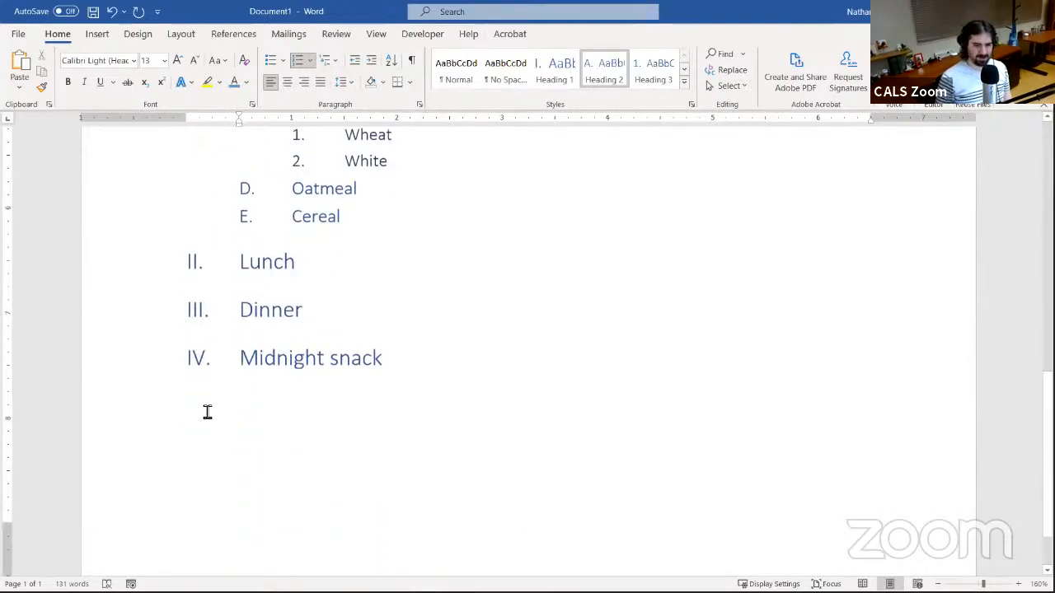
{"action": "scroll", "coordinate": [207, 412], "scroll_direction": "up", "scroll_amount": 5}
{"action": "scroll", "coordinate": [293, 301], "scroll_direction": "up", "scroll_amount": 4}
{"action": "scroll", "coordinate": [293, 301], "scroll_direction": "down", "scroll_amount": 4}
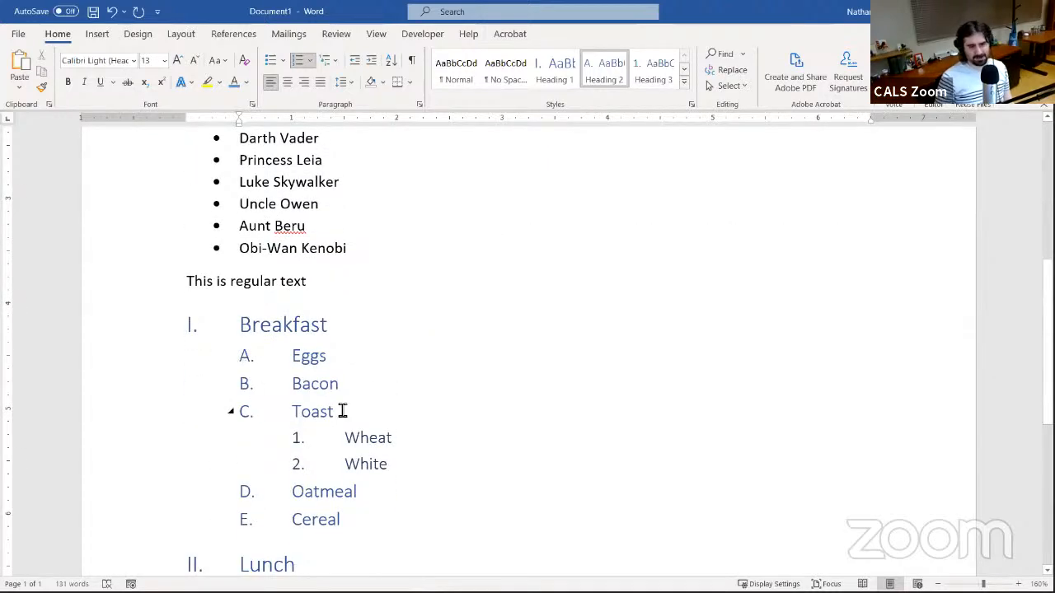
Try the 1., 1.1., 1.1.1. format on the heading-styled meal list, and undo the last two list-format changes
{"action": "left_click", "coordinate": [335, 63]}
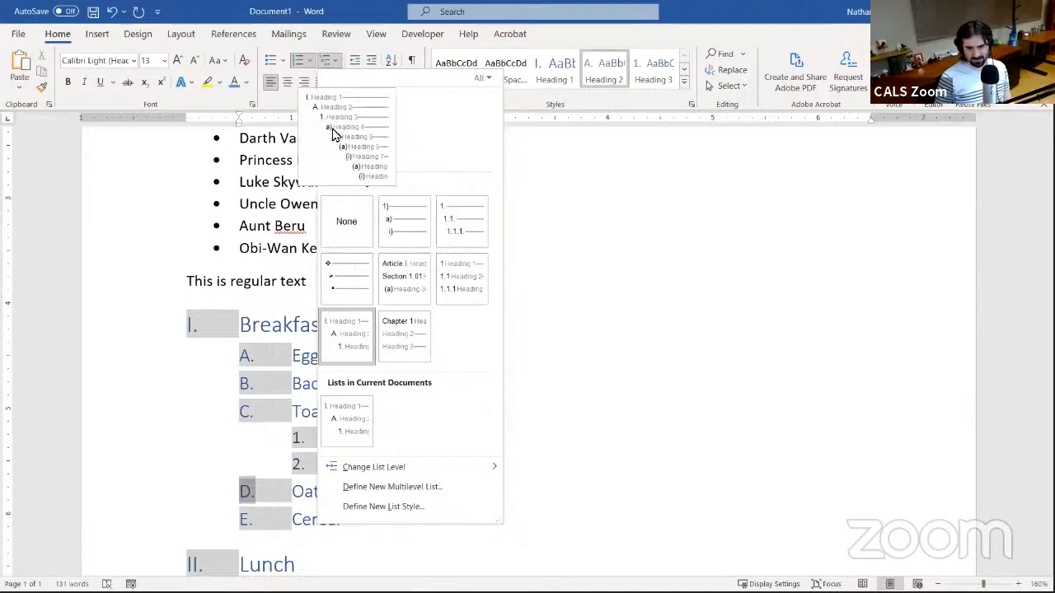
{"action": "key", "text": "Escape"}
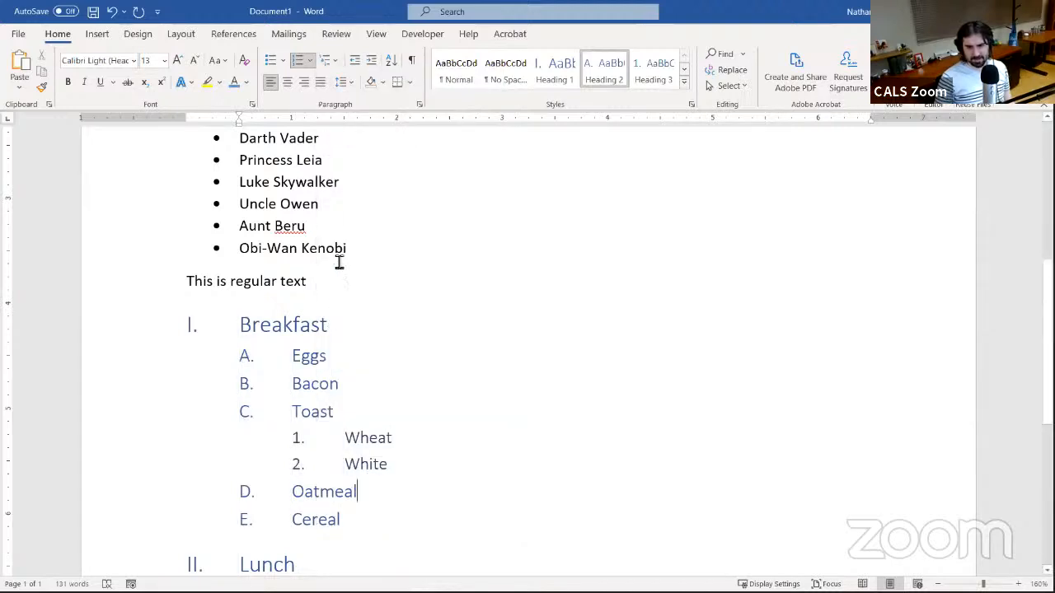
{"action": "left_click", "coordinate": [330, 63]}
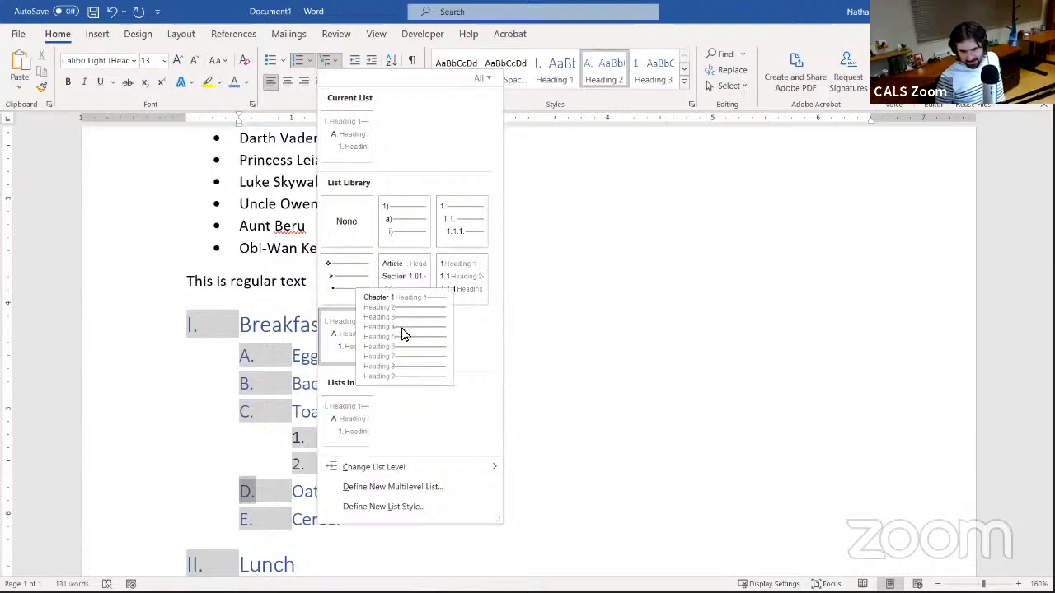
{"action": "left_click", "coordinate": [453, 237]}
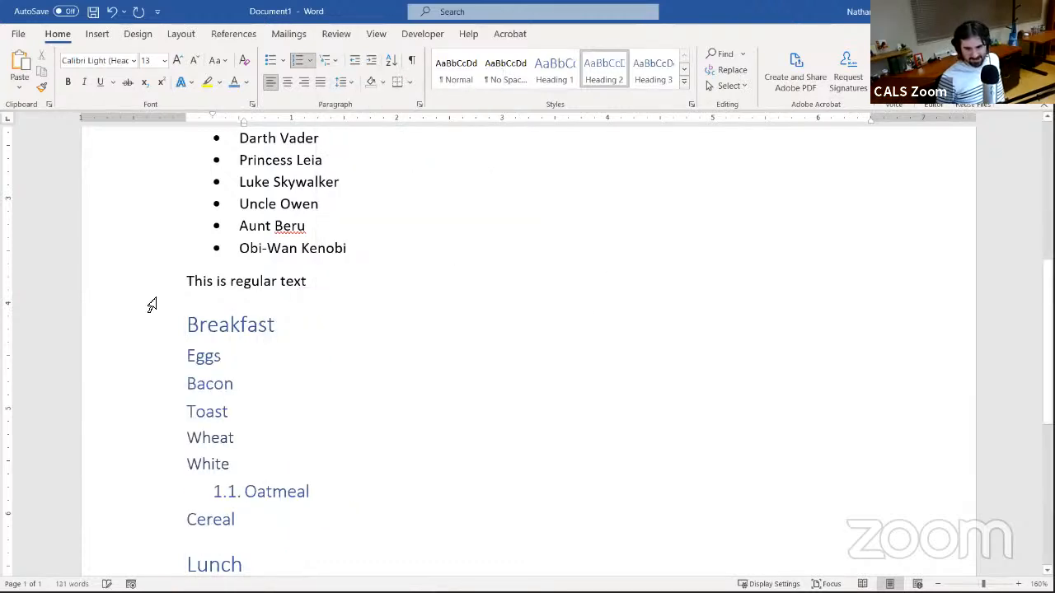
{"action": "left_click", "coordinate": [252, 520]}
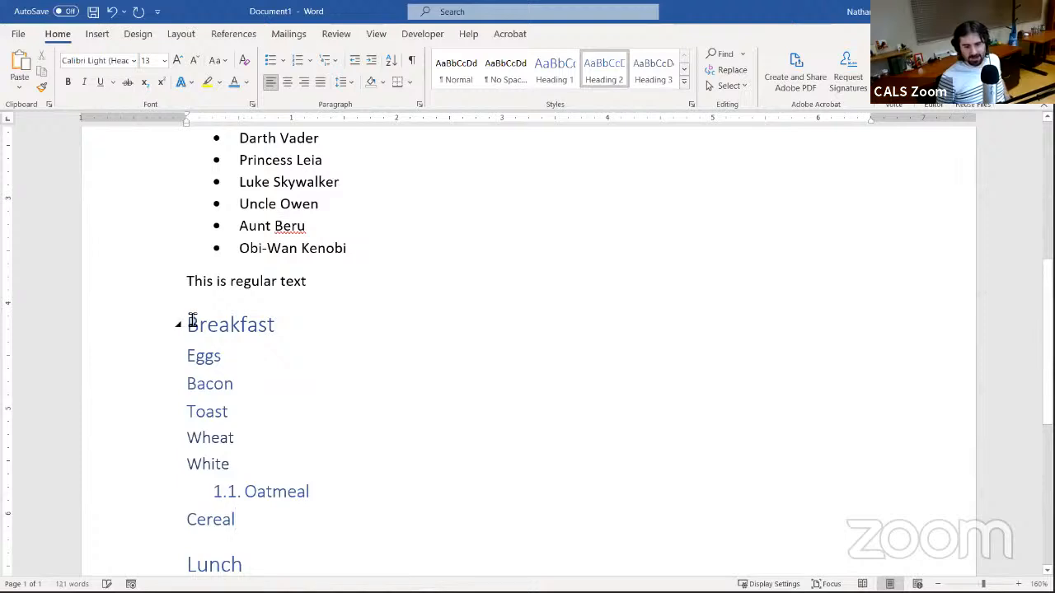
{"action": "key", "text": "ctrl+z"}
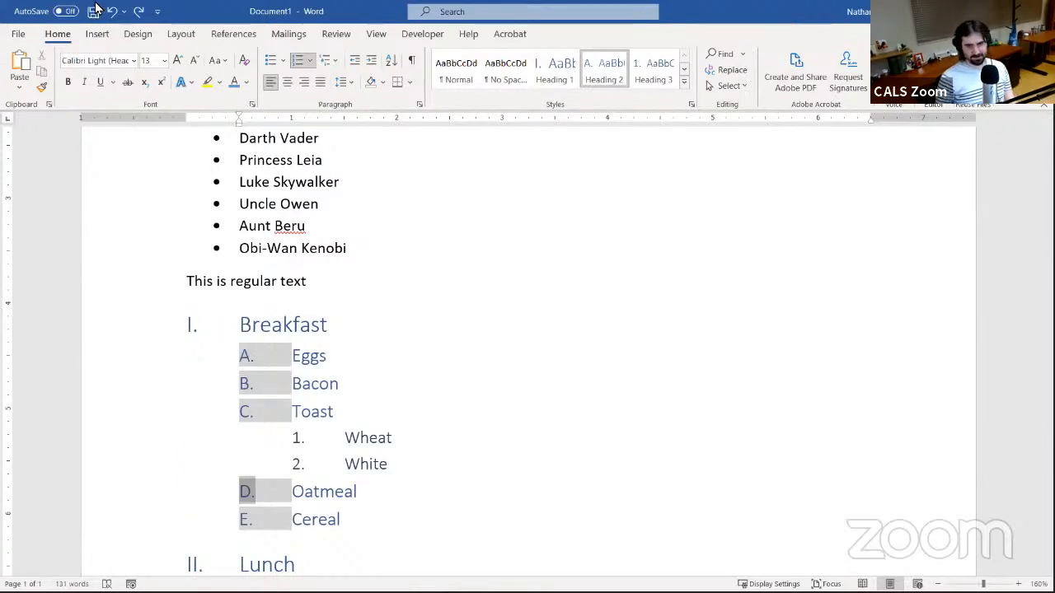
{"action": "left_click", "coordinate": [110, 11]}
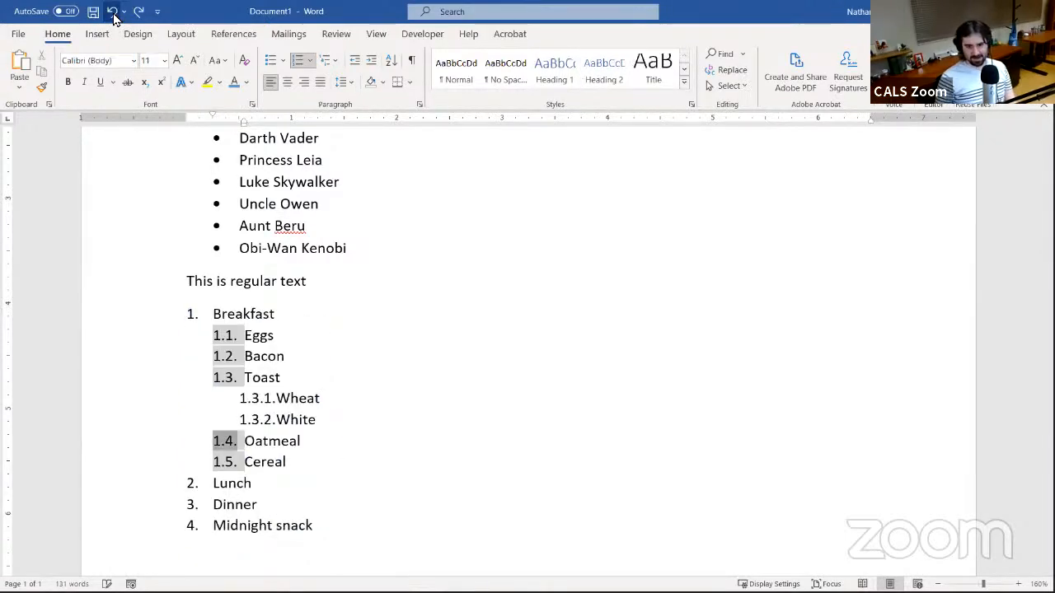
Undo the remaining format changes on the meal list and deselect the list
{"action": "left_click", "coordinate": [113, 12]}
{"action": "left_click", "coordinate": [112, 12]}
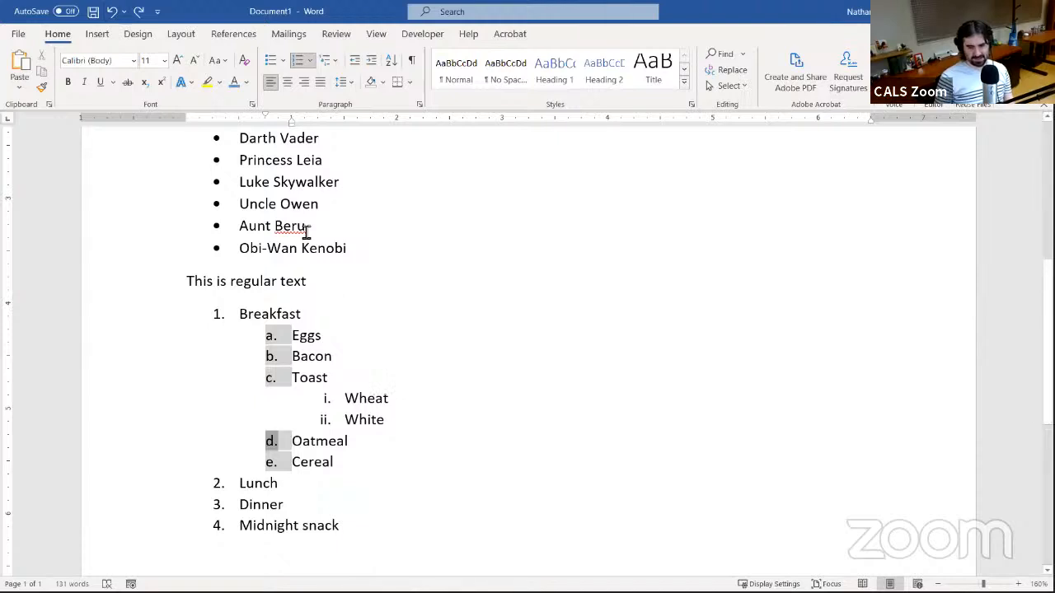
{"action": "left_click", "coordinate": [355, 293]}
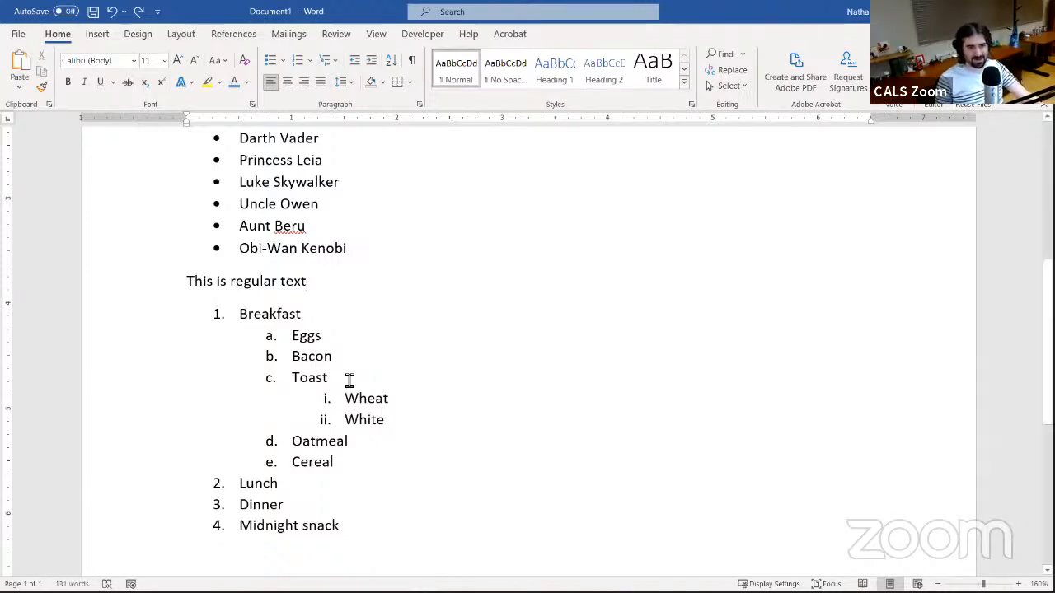
Try adding a second-level item "Wheat" directly below Toast, and delete the new item
{"action": "left_click", "coordinate": [310, 378]}
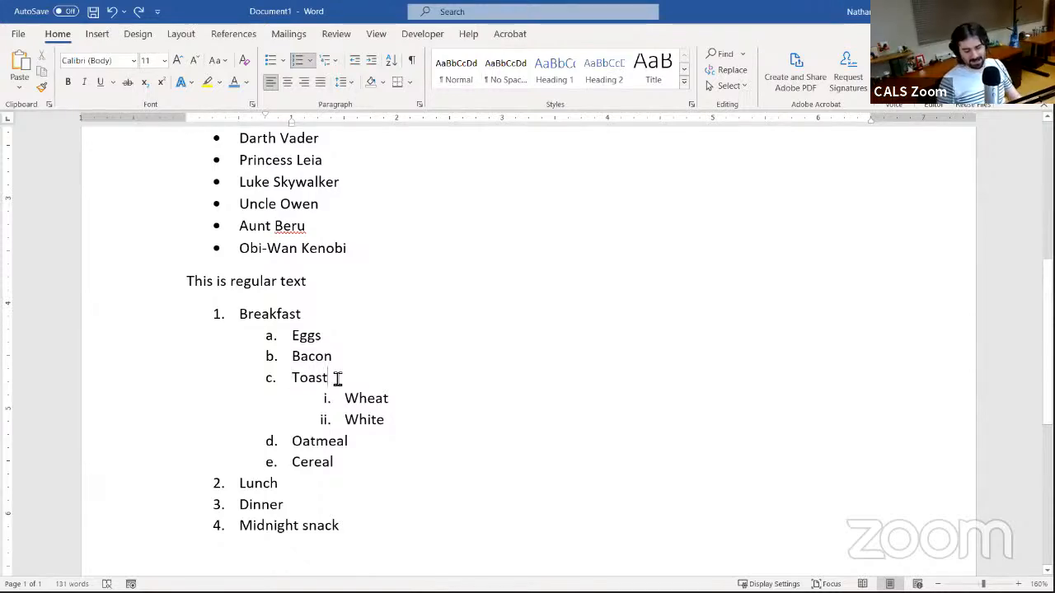
{"action": "key", "text": "Return"}
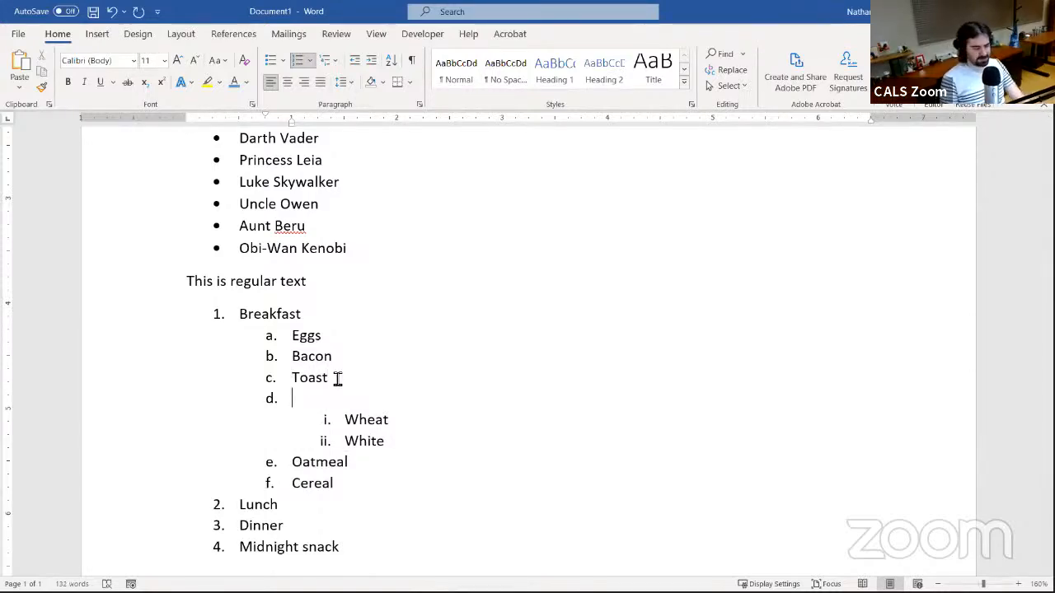
{"action": "type", "text": "Wheat"}
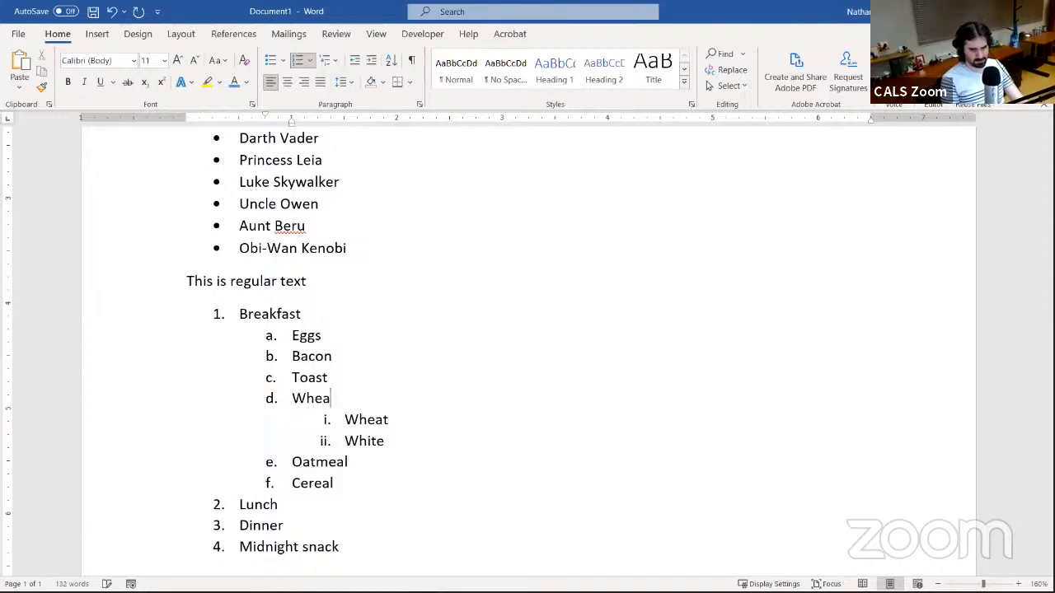
{"action": "key", "text": "BackSpace"}
{"action": "key", "text": "BackSpace"}
{"action": "key", "text": "BackSpace"}
{"action": "key", "text": "BackSpace"}
{"action": "key", "text": "BackSpace"}
{"action": "key", "text": "BackSpace"}
{"action": "key", "text": "BackSpace"}
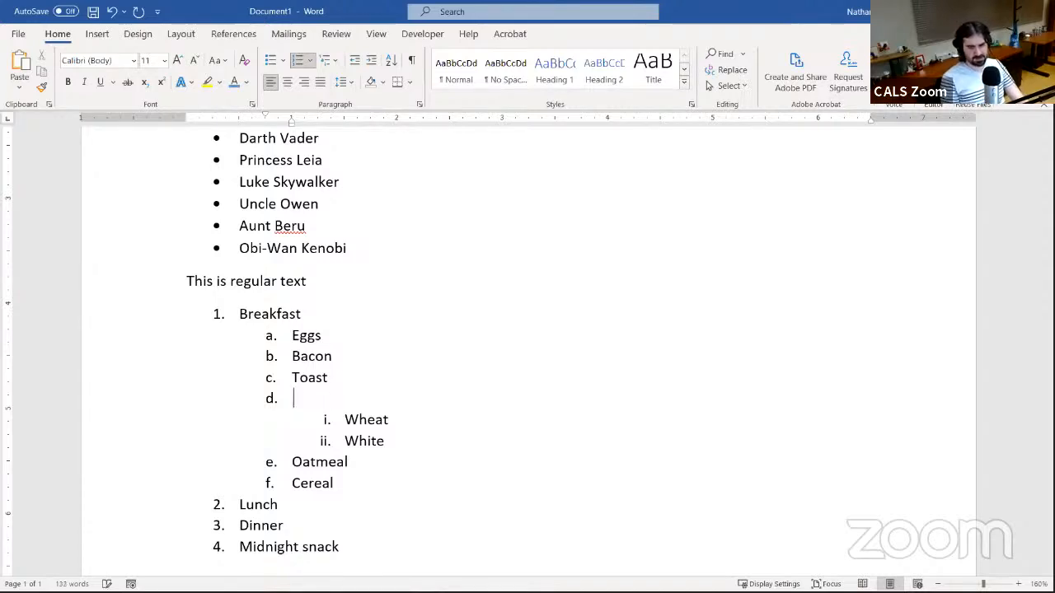
{"action": "key", "text": "BackSpace"}
{"action": "key", "text": "BackSpace"}
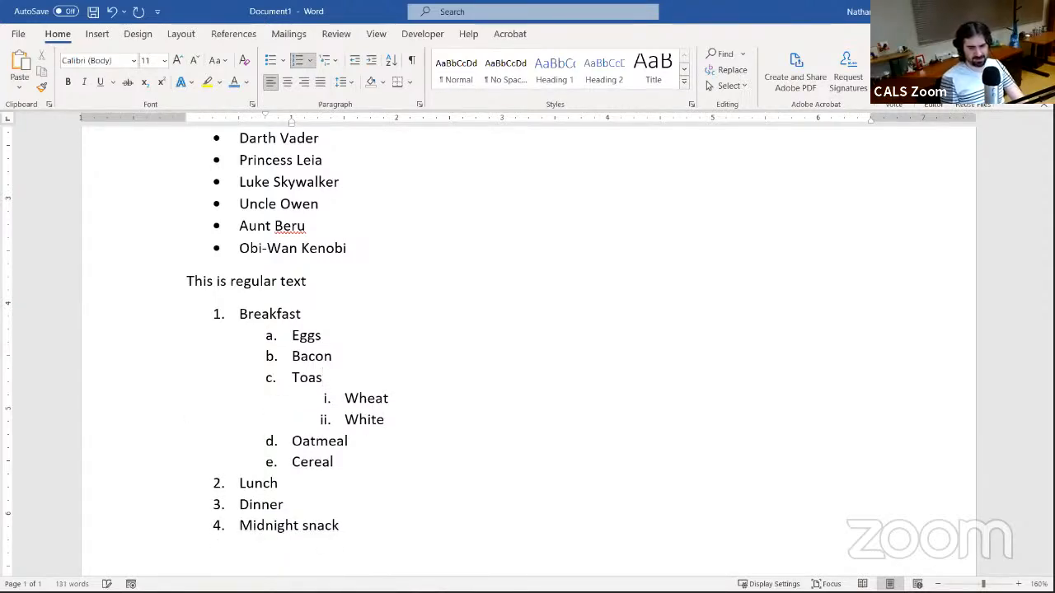
Add an empty item below Toast, demote it one list level, and remove it
{"action": "key", "text": "Return"}
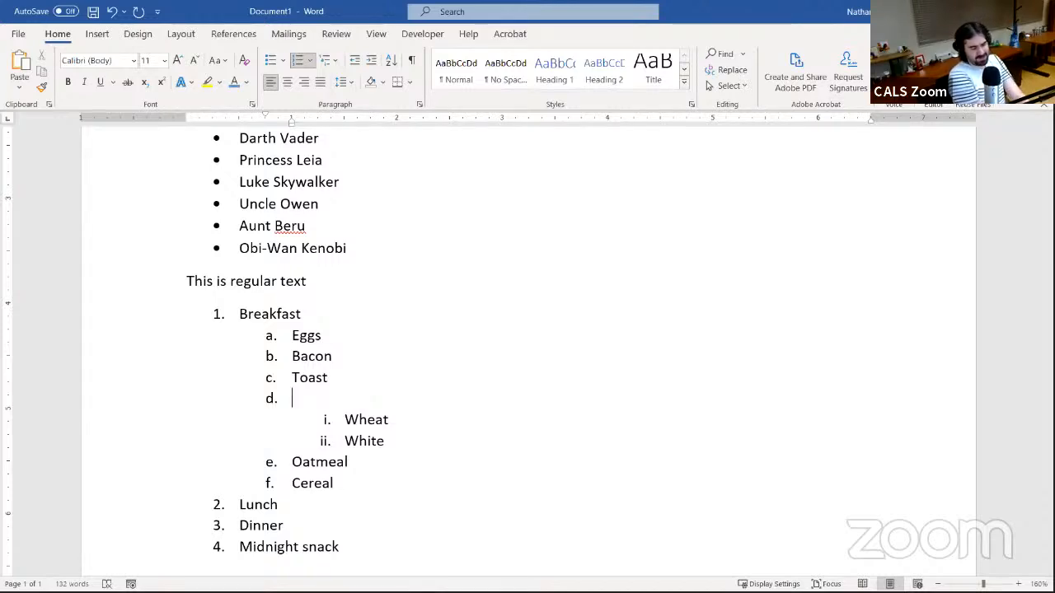
{"action": "key", "text": "Tab"}
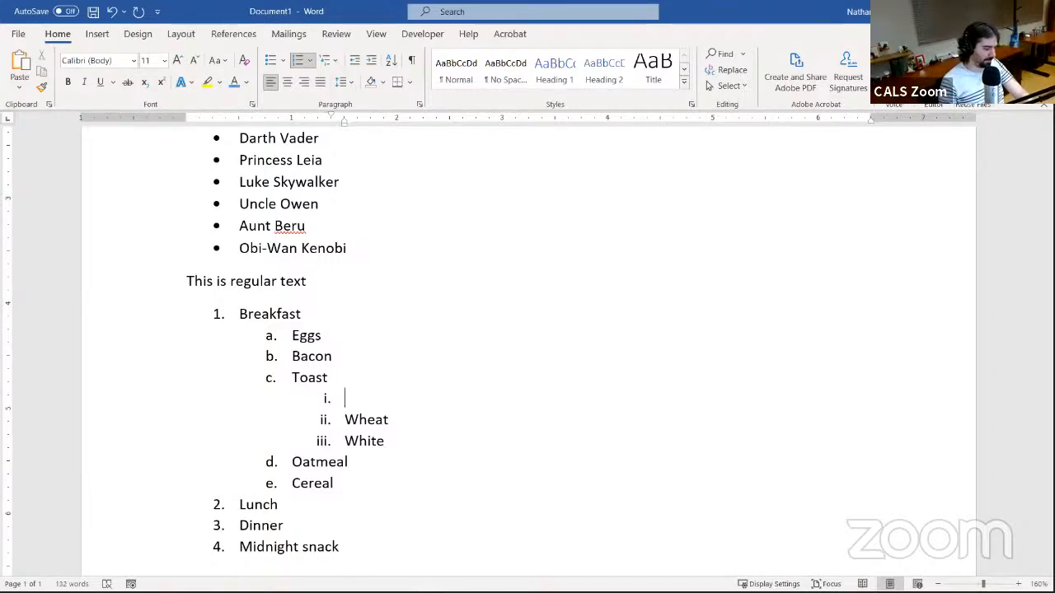
{"action": "key", "text": "Delete"}
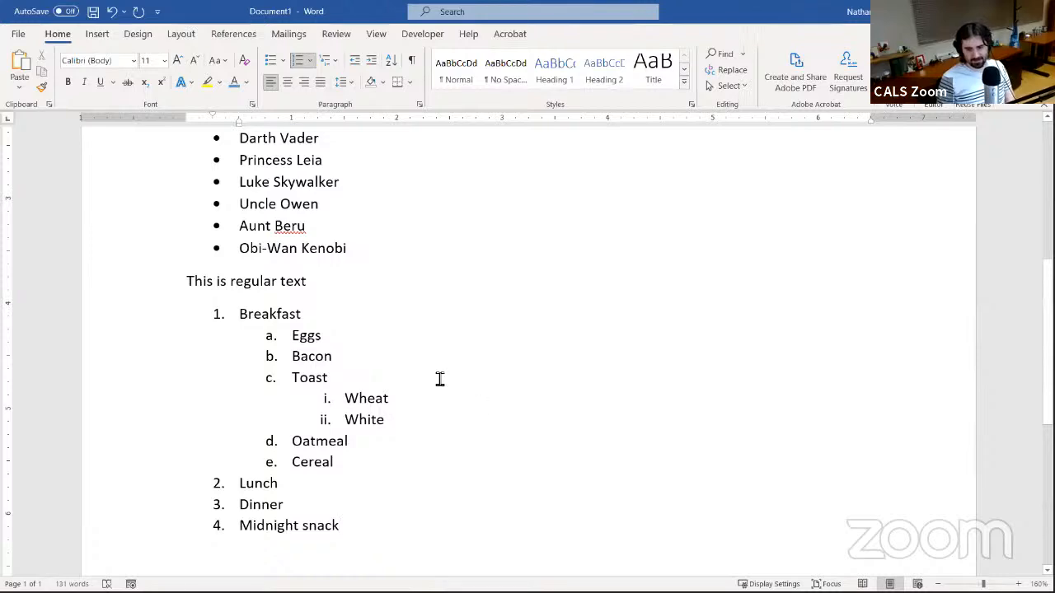
End the meal list after Midnight snack with a blank unnumbered paragraph
{"action": "scroll", "coordinate": [438, 375], "scroll_direction": "down", "scroll_amount": 4}
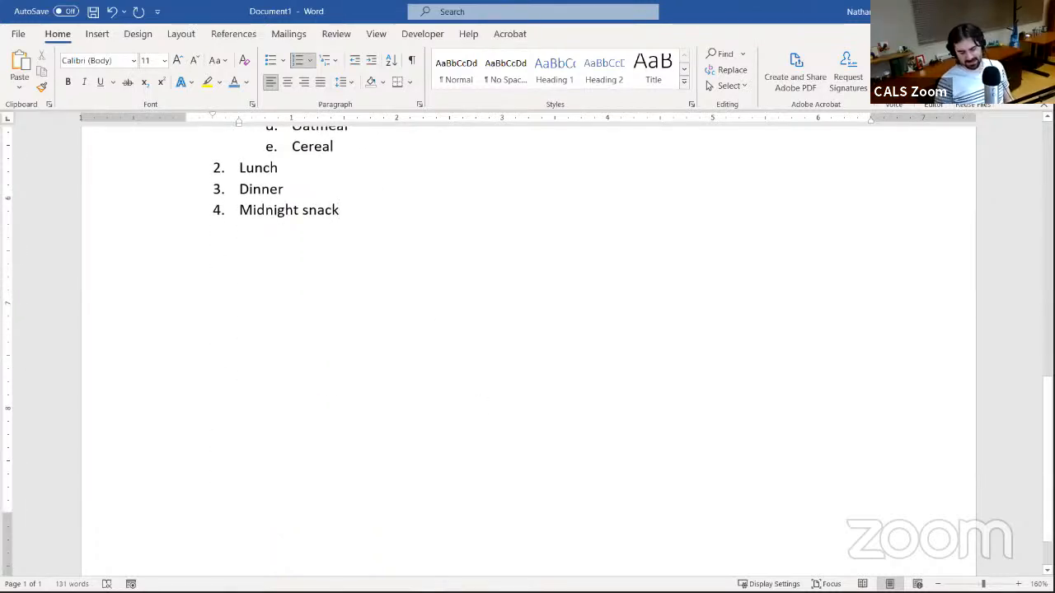
{"action": "key", "text": "Return"}
{"action": "key", "text": "Return"}
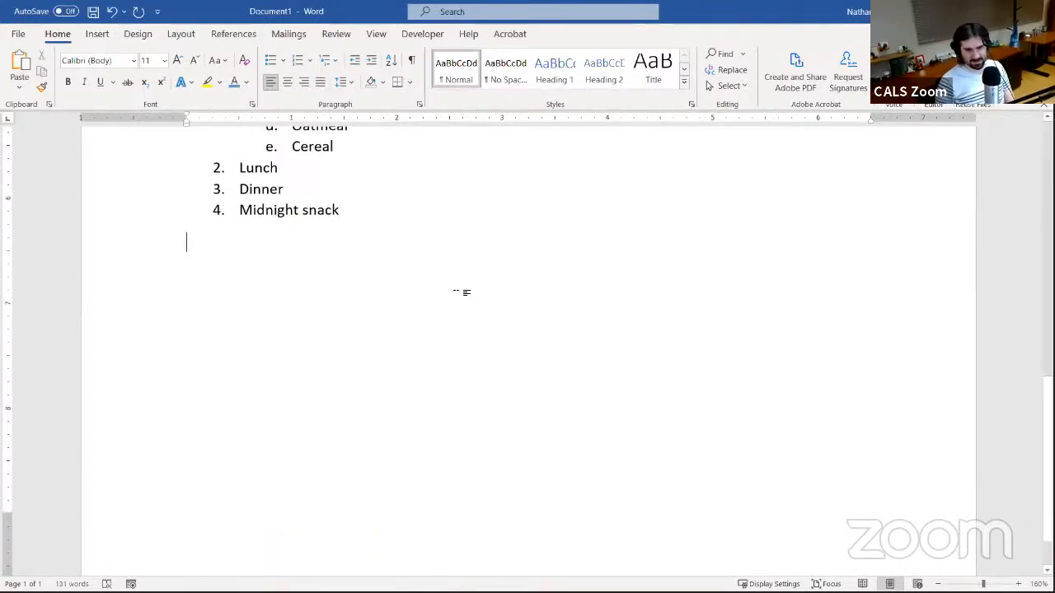
{"action": "scroll", "coordinate": [414, 313], "scroll_direction": "up", "scroll_amount": 4}
{"action": "scroll", "coordinate": [361, 325], "scroll_direction": "down", "scroll_amount": 2}
{"action": "scroll", "coordinate": [360, 325], "scroll_direction": "up", "scroll_amount": 5}
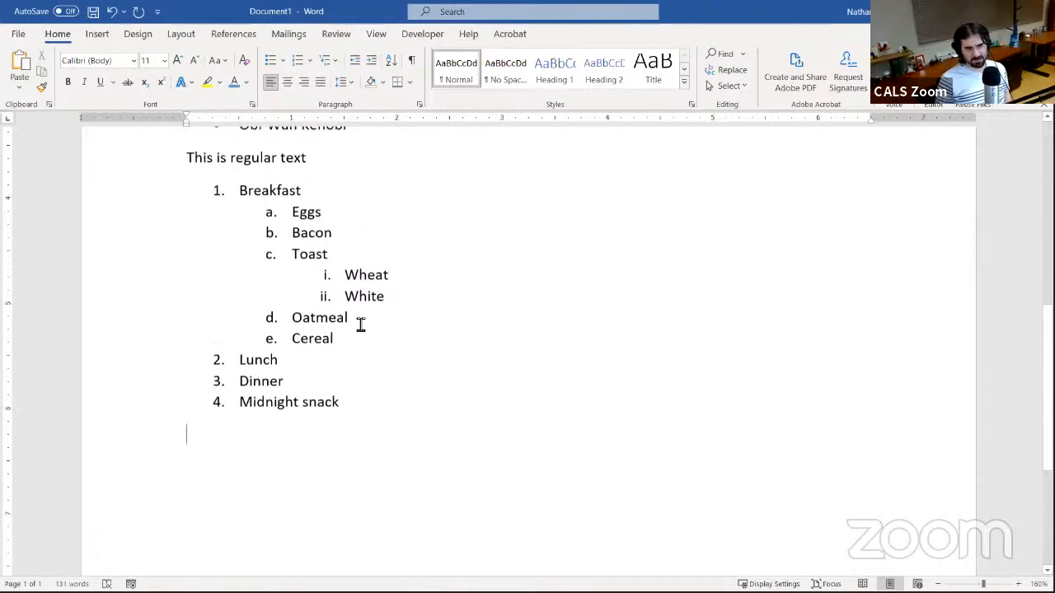
{"action": "scroll", "coordinate": [360, 324], "scroll_direction": "down", "scroll_amount": 3}
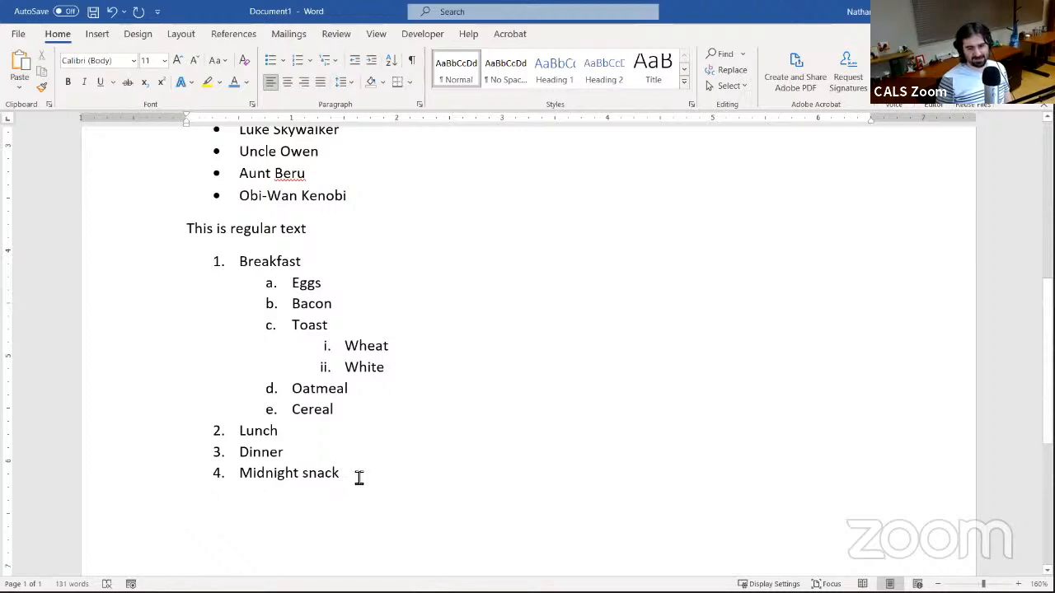
Repeatedly start a new numbered item after Midnight snack and strip its numbering and indent back to a plain paragraph
{"action": "key", "text": "Return"}
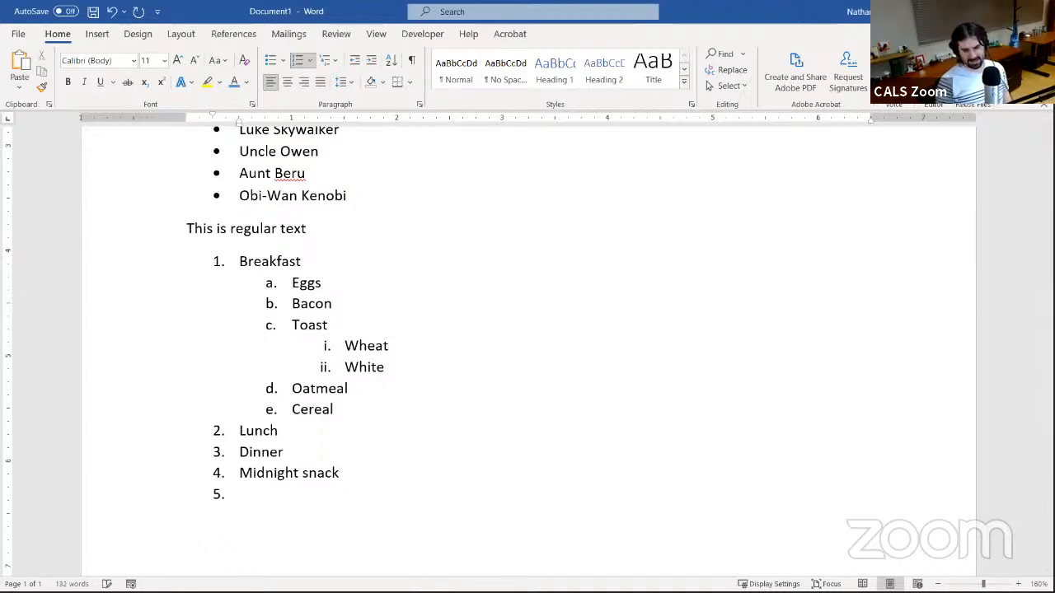
{"action": "key", "text": "BackSpace"}
{"action": "key", "text": "BackSpace"}
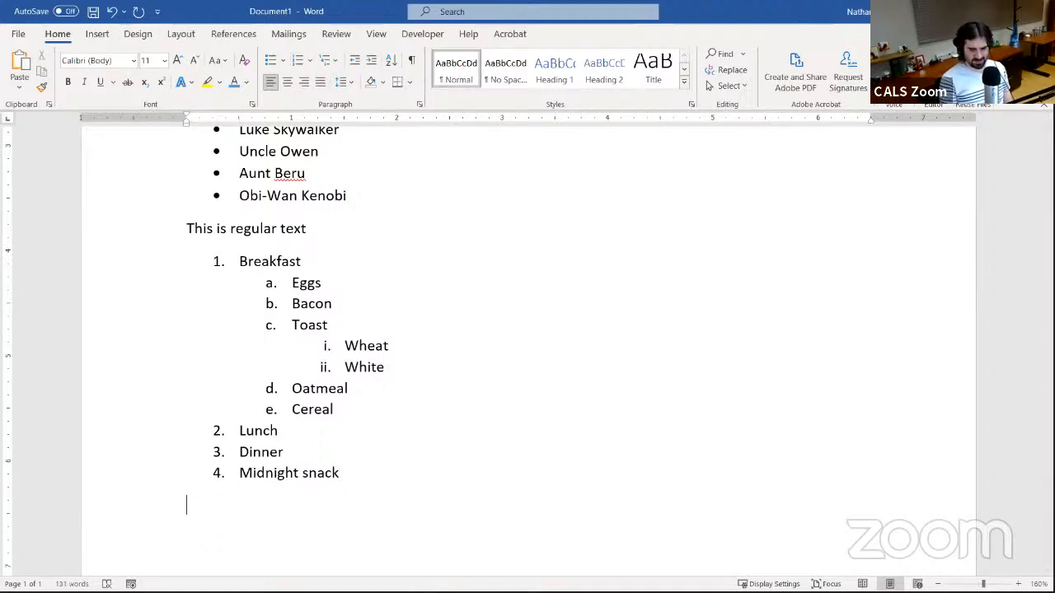
{"action": "left_click", "coordinate": [358, 478]}
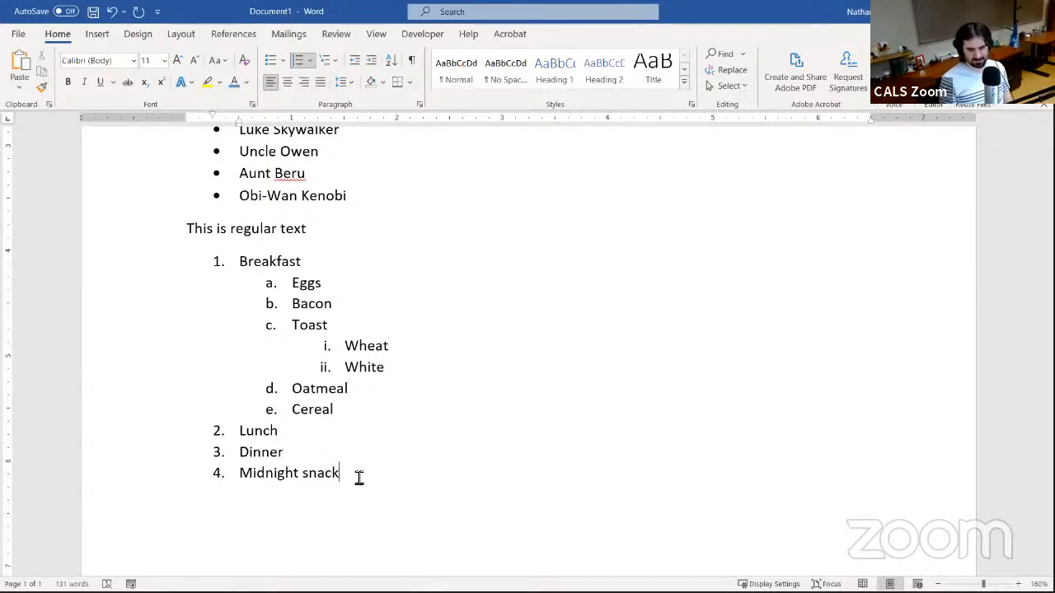
{"action": "key", "text": "Return"}
{"action": "key", "text": "BackSpace"}
{"action": "key", "text": "BackSpace"}
{"action": "key", "text": "BackSpace"}
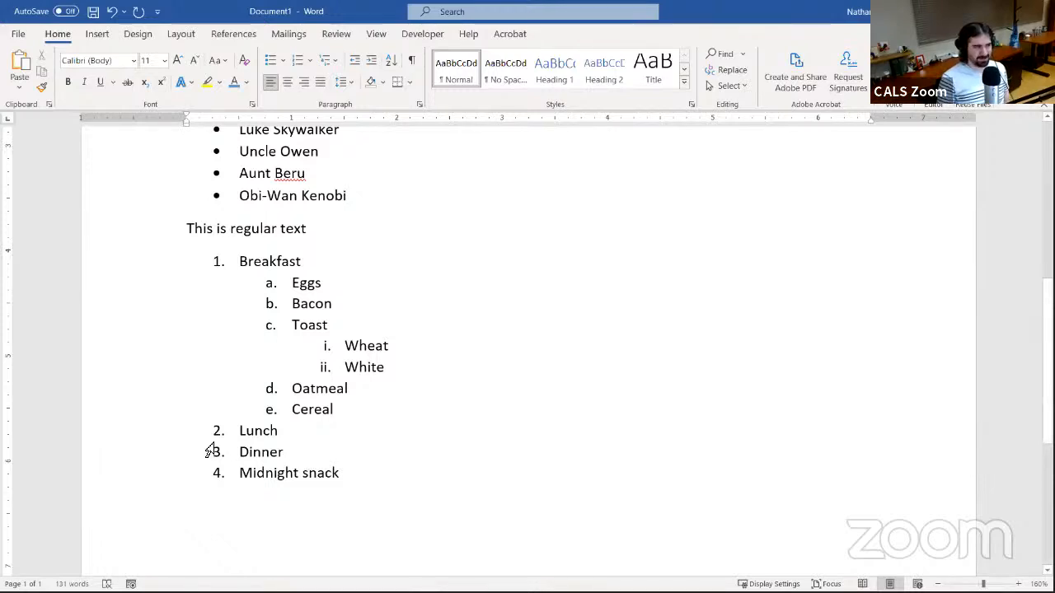
Increase the indent of the blank paragraph below the meal list, and decrease it back to the left margin
{"action": "scroll", "coordinate": [324, 426], "scroll_direction": "up", "scroll_amount": 5}
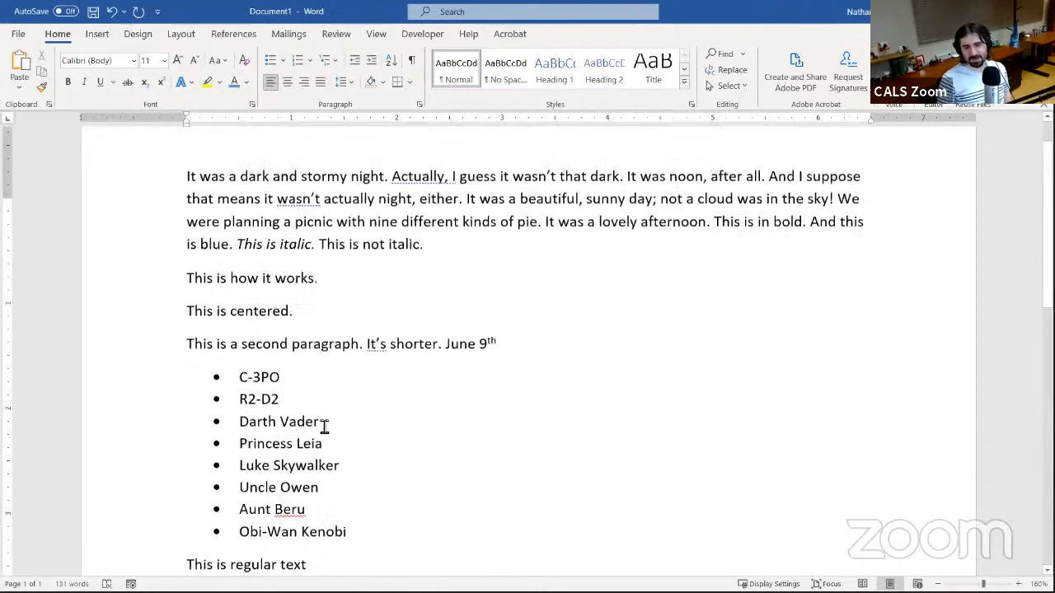
{"action": "scroll", "coordinate": [325, 427], "scroll_direction": "down", "scroll_amount": 6}
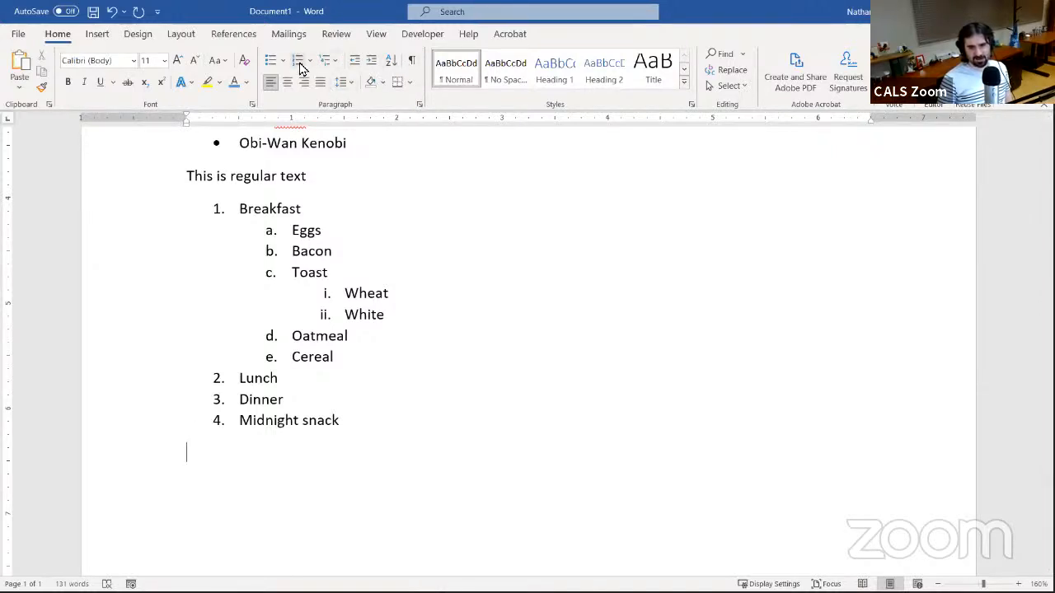
{"action": "left_click", "coordinate": [369, 66]}
{"action": "left_click", "coordinate": [369, 66]}
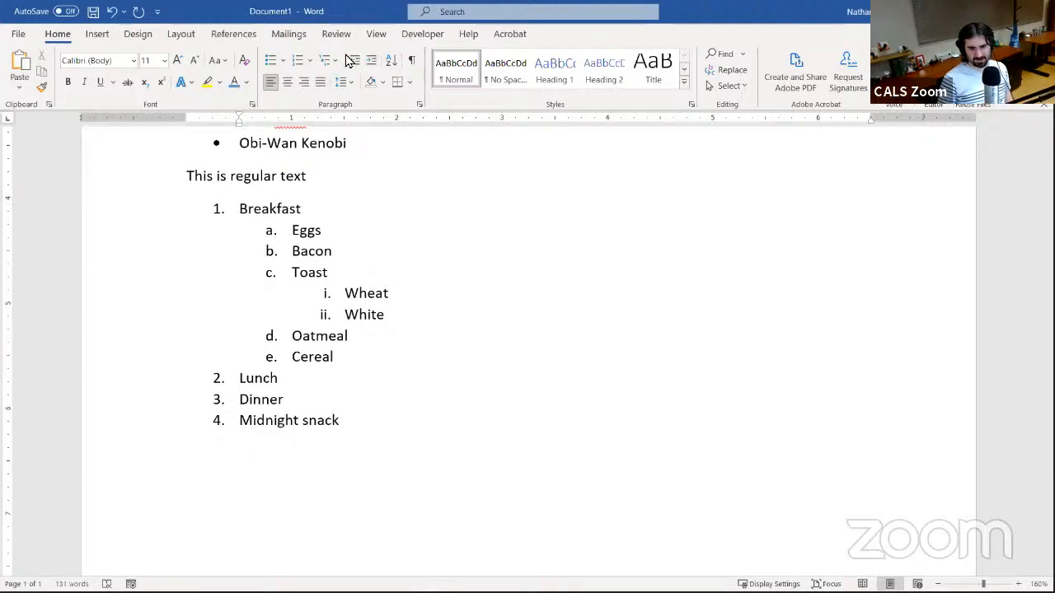
{"action": "left_click", "coordinate": [356, 64]}
{"action": "left_click", "coordinate": [354, 65]}
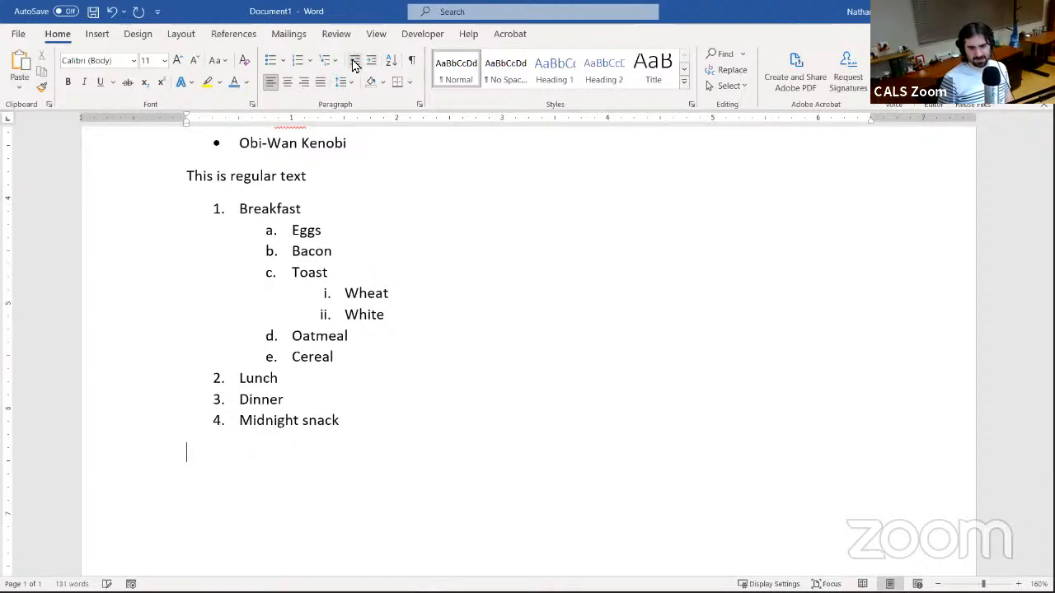
Show the formatting marks and examine the spaces, tabs and paragraph marks throughout the document
{"action": "left_click", "coordinate": [412, 62]}
{"action": "scroll", "coordinate": [471, 264], "scroll_direction": "up", "scroll_amount": 6}
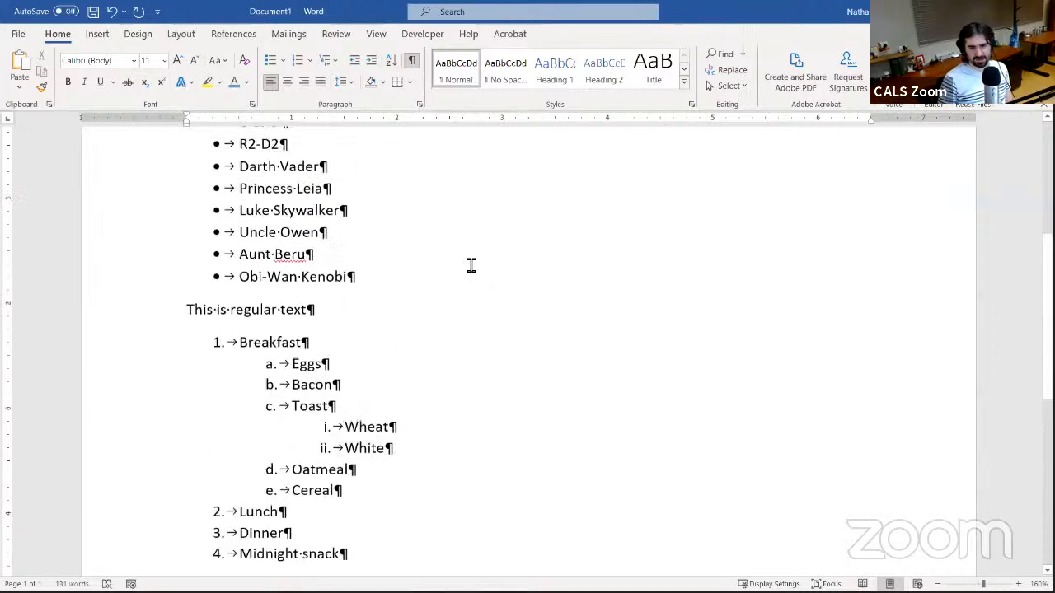
{"action": "scroll", "coordinate": [471, 263], "scroll_direction": "up", "scroll_amount": 3}
{"action": "scroll", "coordinate": [470, 264], "scroll_direction": "down", "scroll_amount": 1}
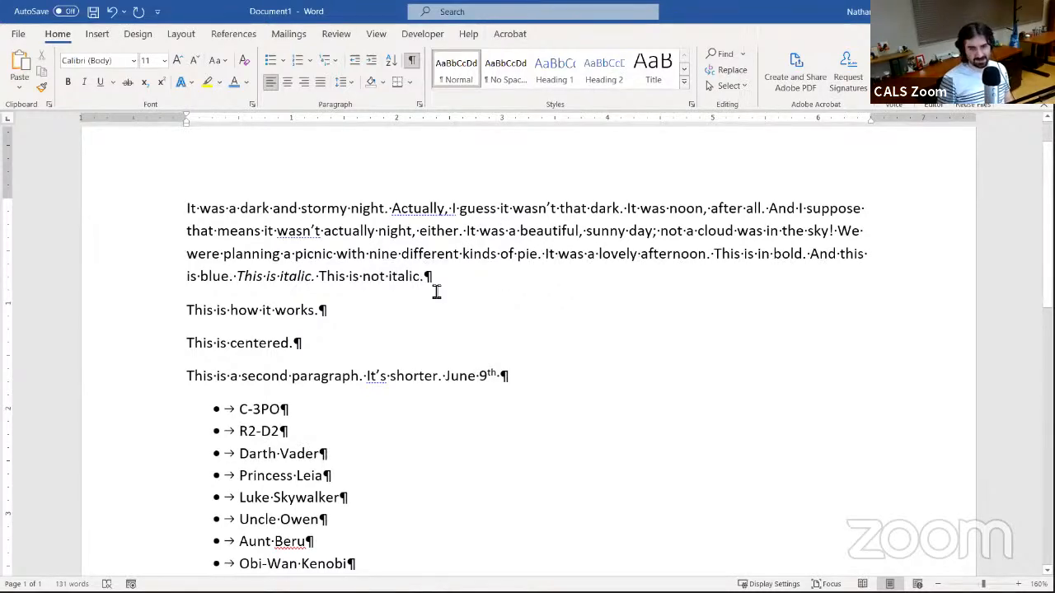
{"action": "scroll", "coordinate": [376, 269], "scroll_direction": "down", "scroll_amount": 4}
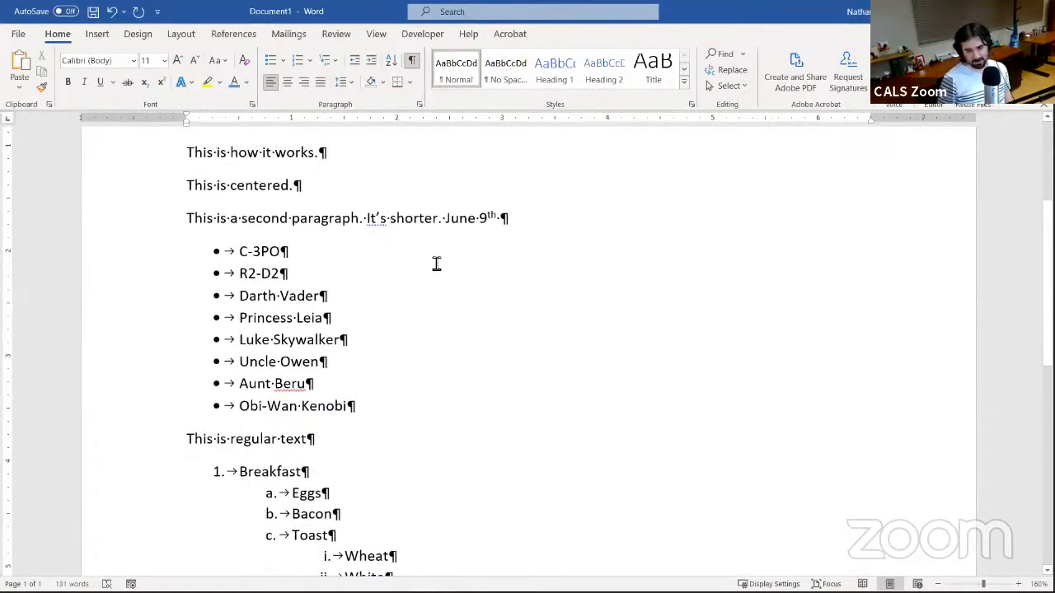
{"action": "scroll", "coordinate": [436, 263], "scroll_direction": "up", "scroll_amount": 1}
{"action": "scroll", "coordinate": [436, 264], "scroll_direction": "up", "scroll_amount": 1}
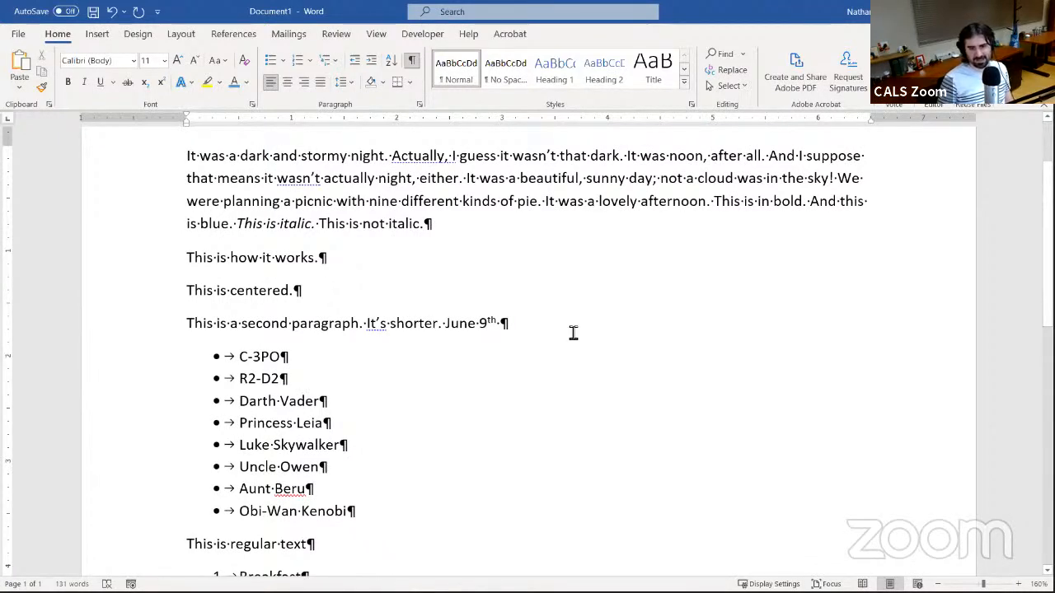
{"action": "scroll", "coordinate": [436, 354], "scroll_direction": "down", "scroll_amount": 3}
{"action": "scroll", "coordinate": [436, 353], "scroll_direction": "up", "scroll_amount": 3}
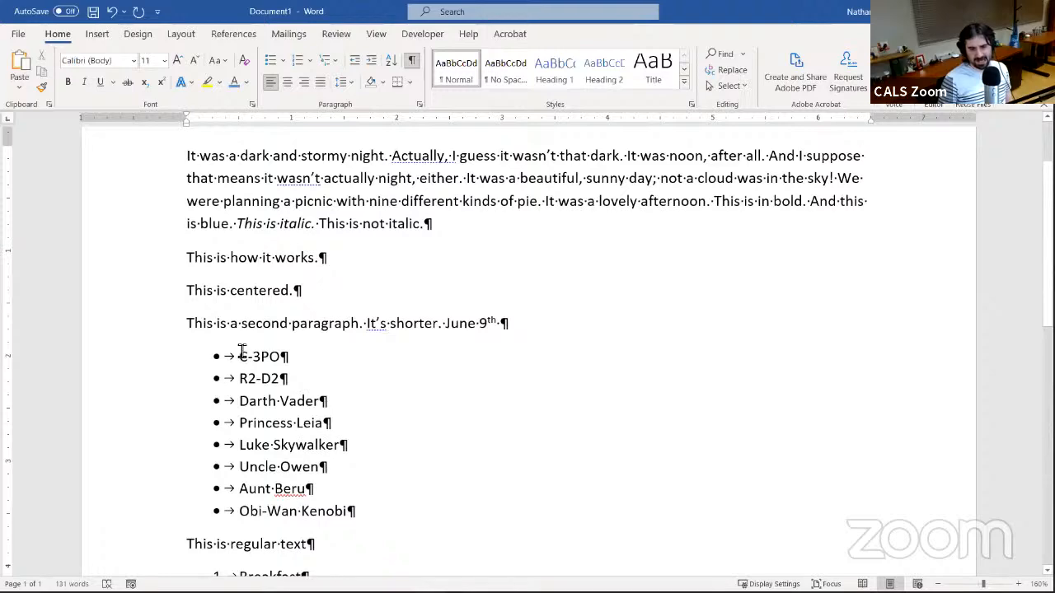
{"action": "scroll", "coordinate": [388, 366], "scroll_direction": "down", "scroll_amount": 5}
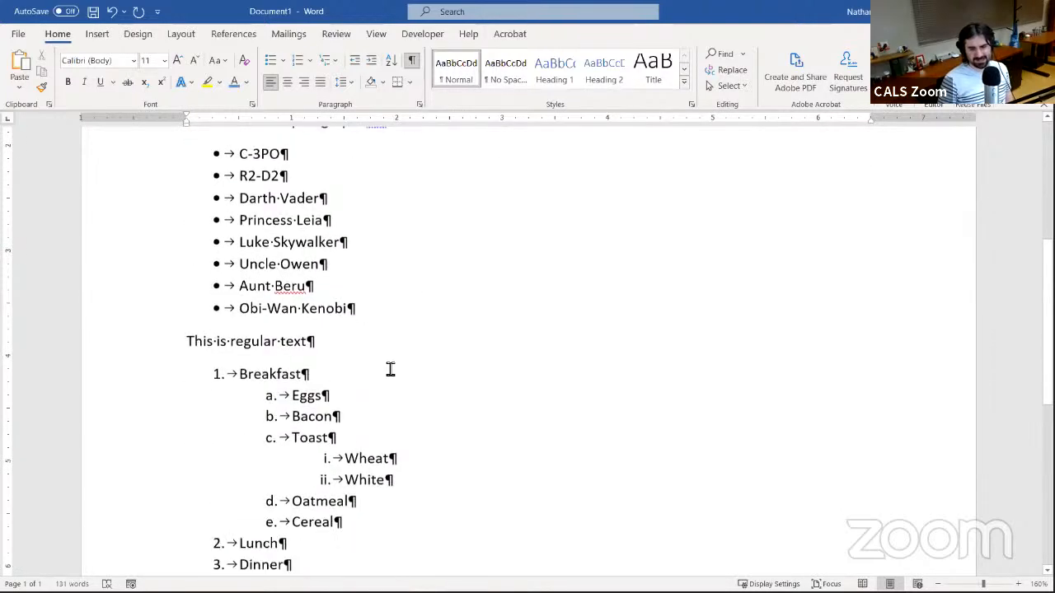
{"action": "scroll", "coordinate": [412, 420], "scroll_direction": "up", "scroll_amount": 1}
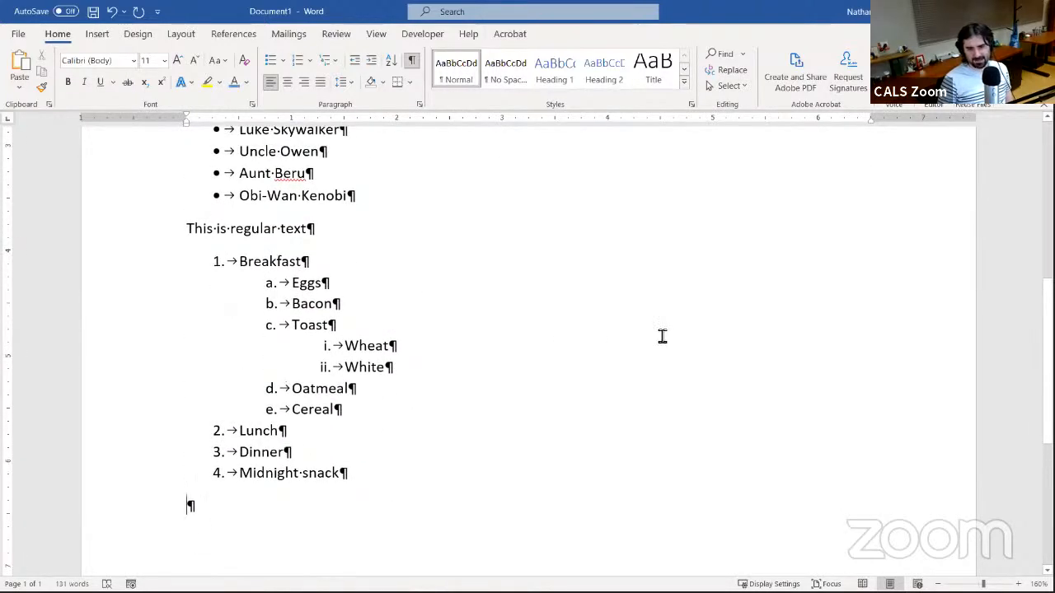
{"action": "scroll", "coordinate": [662, 337], "scroll_direction": "up", "scroll_amount": 4}
{"action": "scroll", "coordinate": [662, 337], "scroll_direction": "up", "scroll_amount": 3}
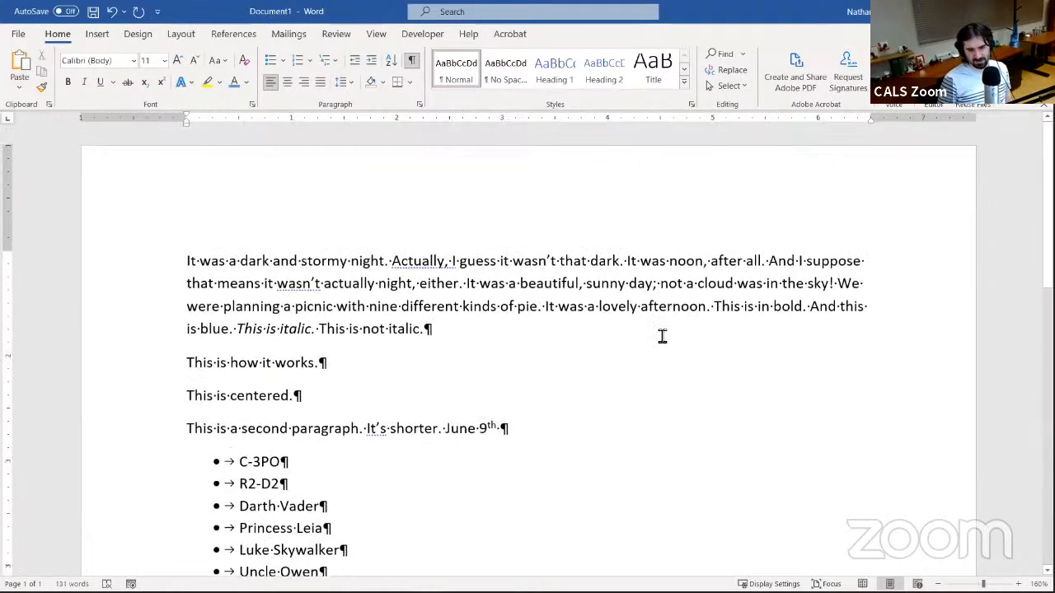
Hide the formatting marks and look over the whole document without them
{"action": "left_click", "coordinate": [412, 63]}
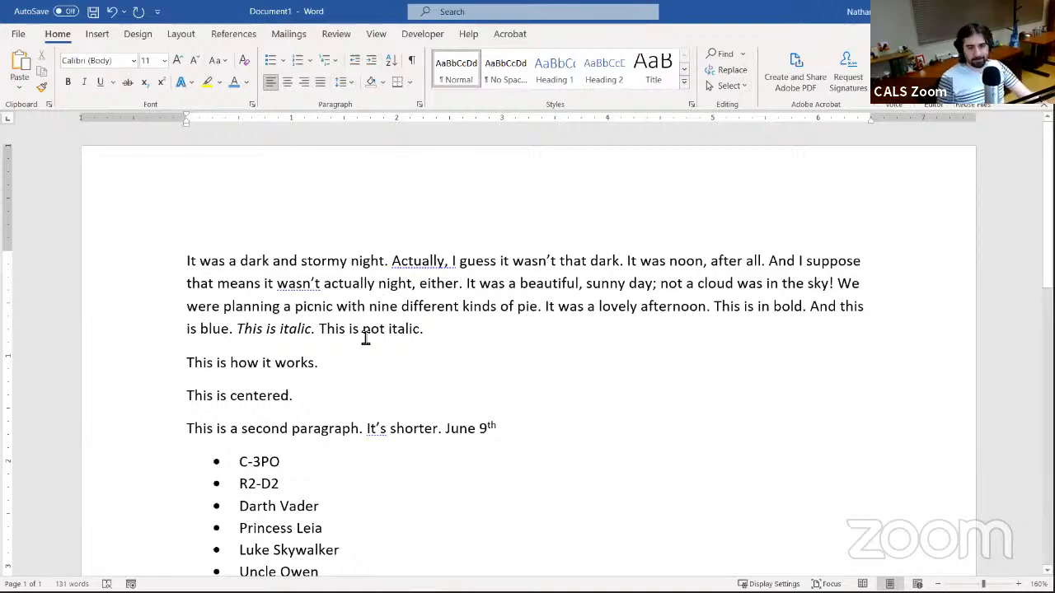
{"action": "scroll", "coordinate": [365, 337], "scroll_direction": "down", "scroll_amount": 10}
{"action": "scroll", "coordinate": [367, 332], "scroll_direction": "up", "scroll_amount": 10}
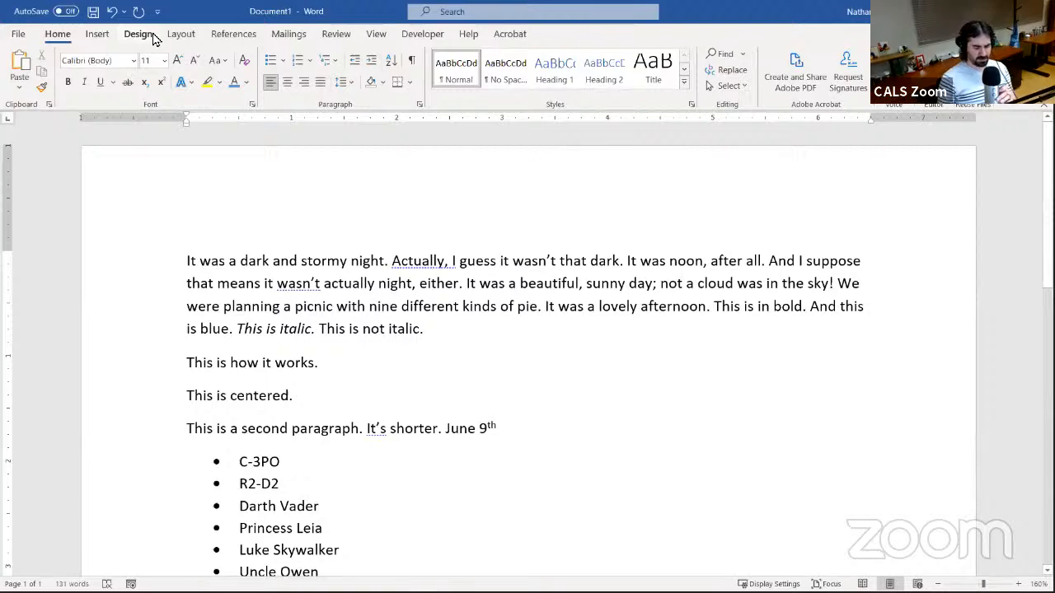
Place the insertion point before "It was a beautiful, sunny day" and start inserting a picture from this device
{"action": "left_click", "coordinate": [93, 34]}
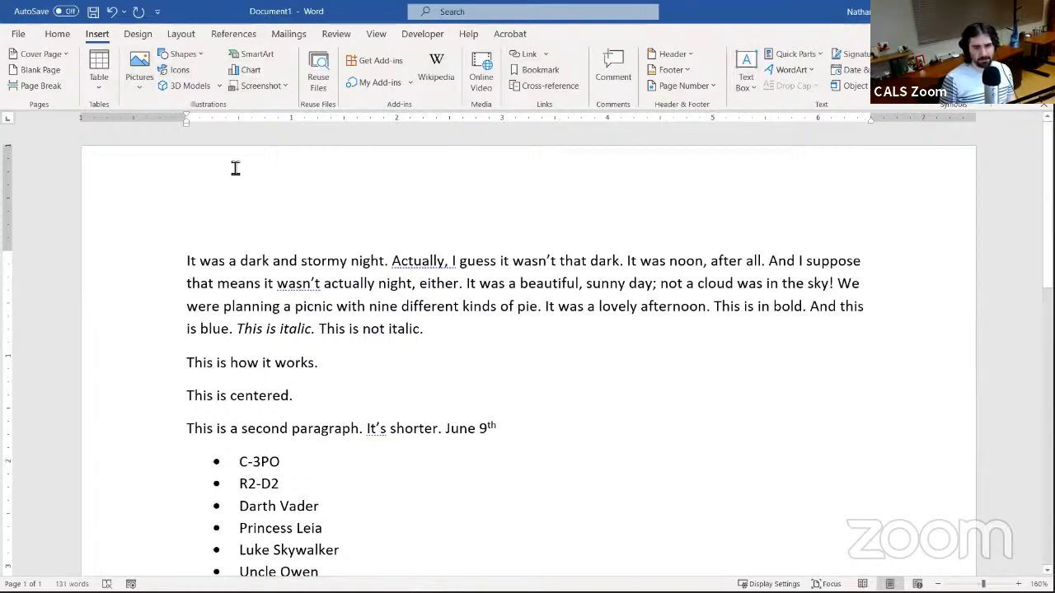
{"action": "scroll", "coordinate": [520, 320], "scroll_direction": "down", "scroll_amount": 2}
{"action": "scroll", "coordinate": [519, 320], "scroll_direction": "up", "scroll_amount": 2}
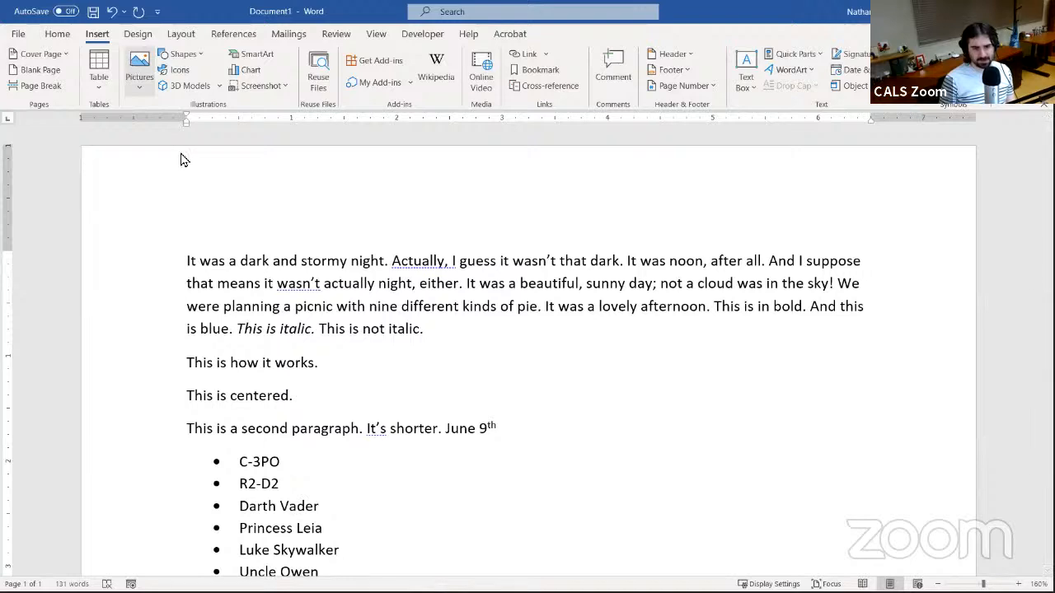
{"action": "left_click", "coordinate": [465, 283]}
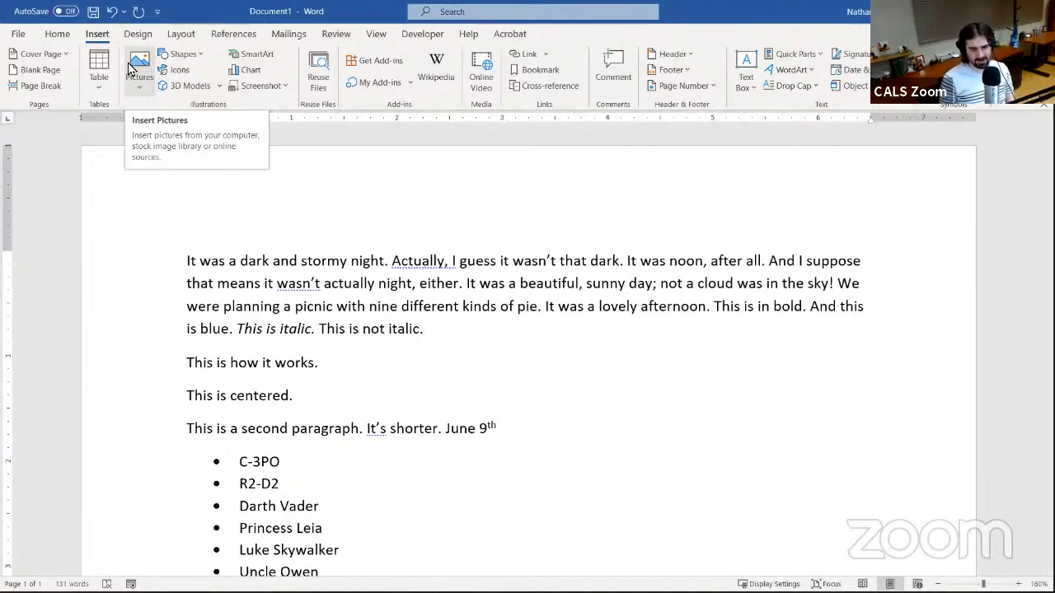
{"action": "left_click", "coordinate": [129, 67]}
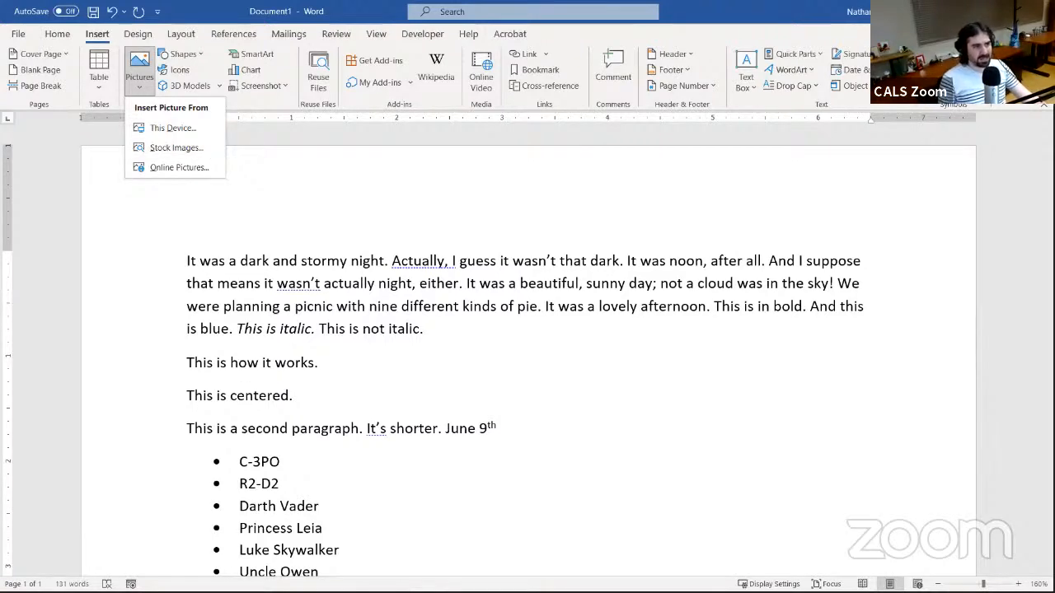
{"action": "left_click", "coordinate": [466, 284]}
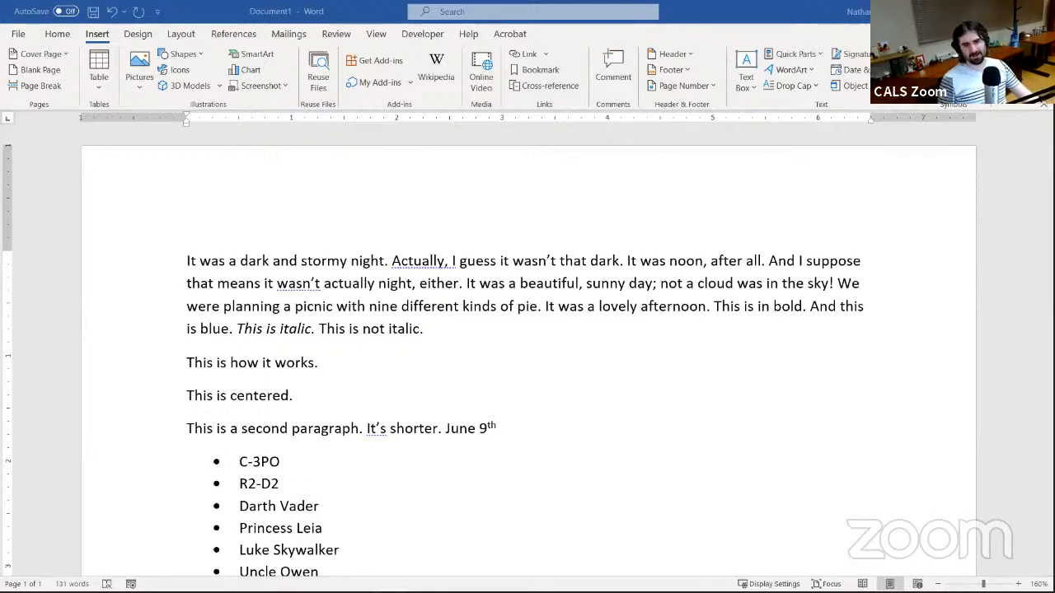
{"action": "left_click", "coordinate": [143, 90]}
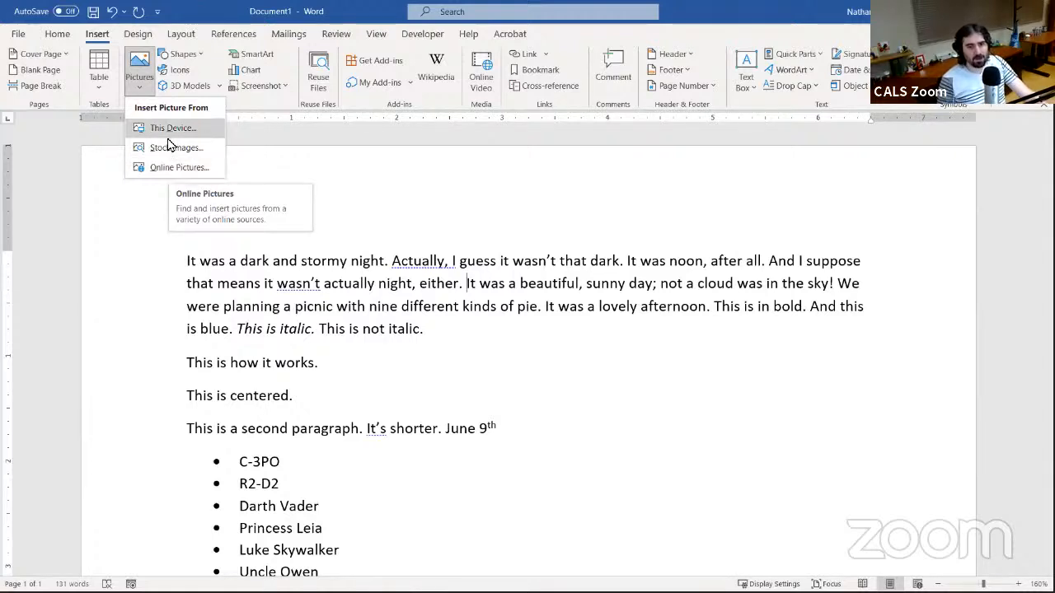
{"action": "left_click", "coordinate": [169, 140]}
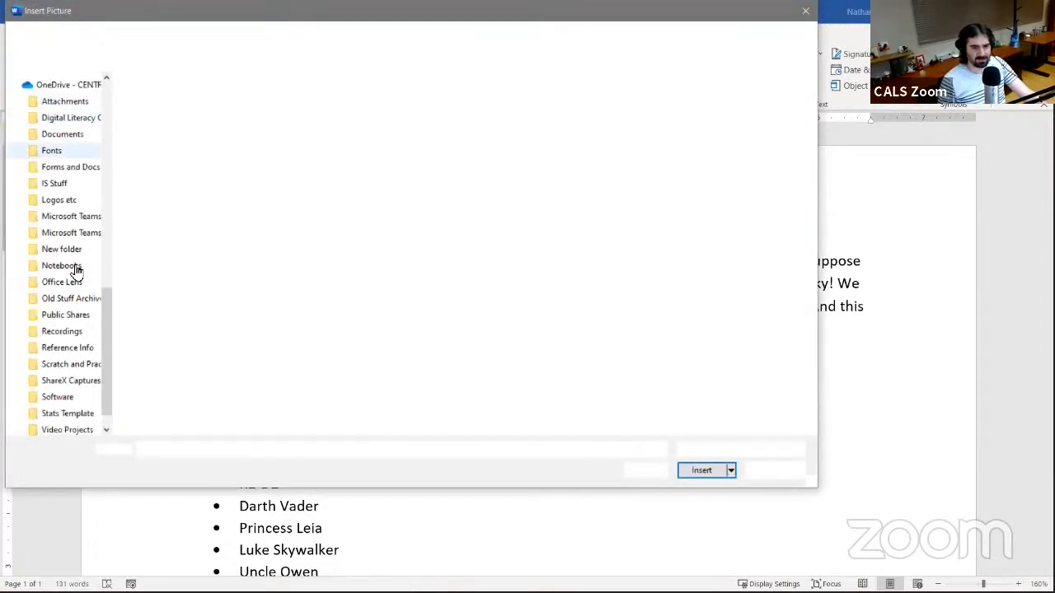
Find Word Splash 2.png among the recent files in Quick access and insert it into the first paragraph
{"action": "scroll", "coordinate": [108, 317], "scroll_direction": "down", "scroll_amount": 4}
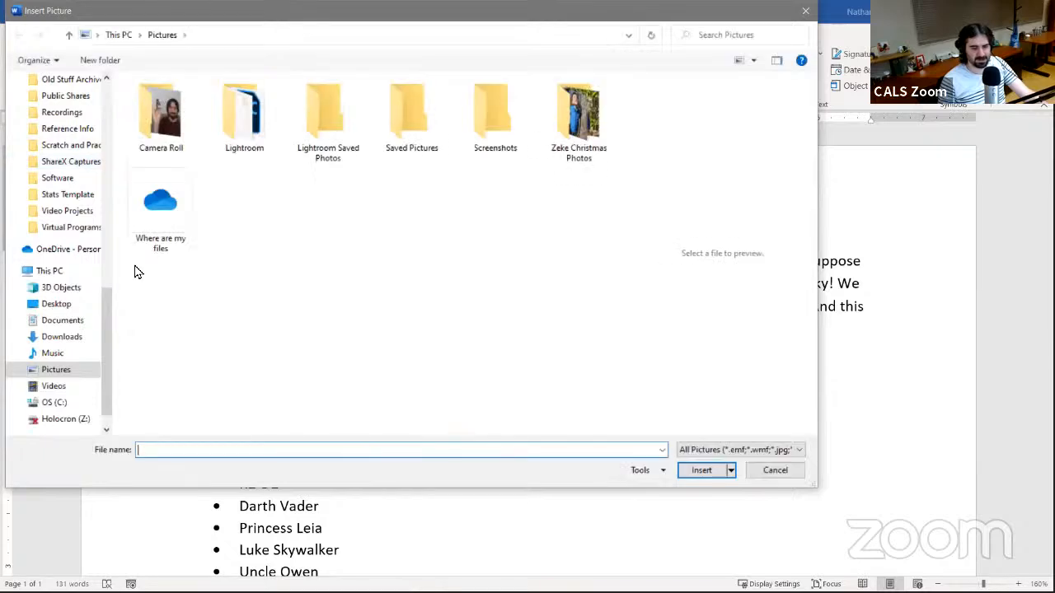
{"action": "left_click_drag", "start_coordinate": [105, 288], "coordinate": [102, 74]}
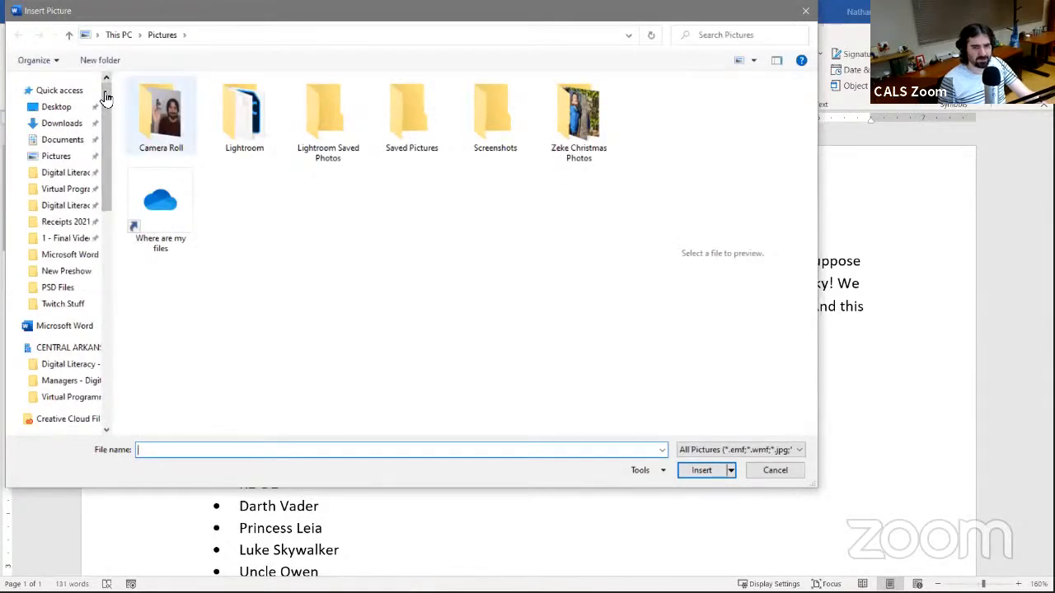
{"action": "left_click", "coordinate": [60, 92]}
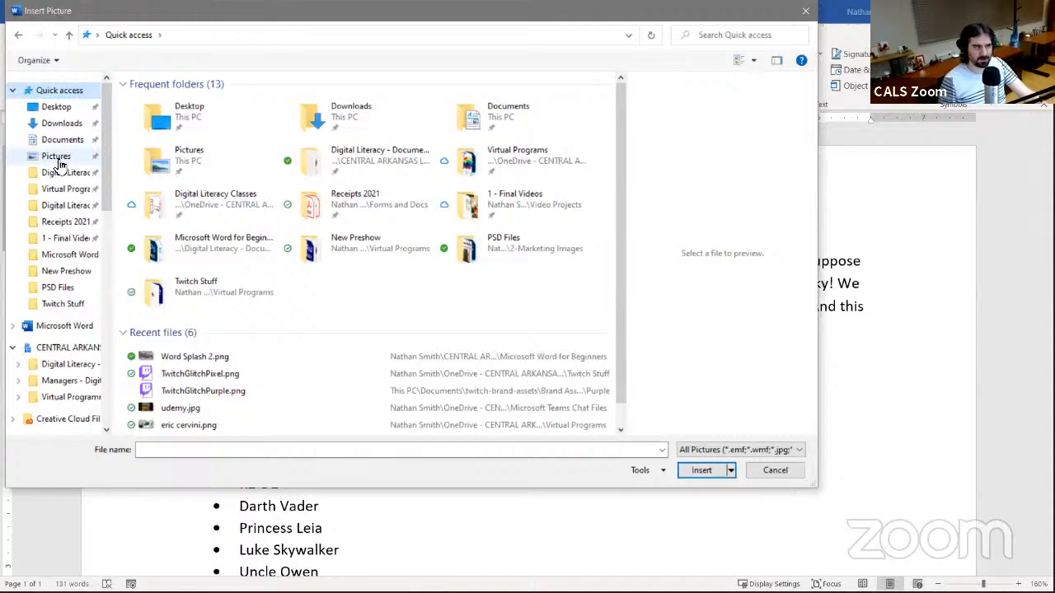
{"action": "scroll", "coordinate": [340, 241], "scroll_direction": "down", "scroll_amount": 1}
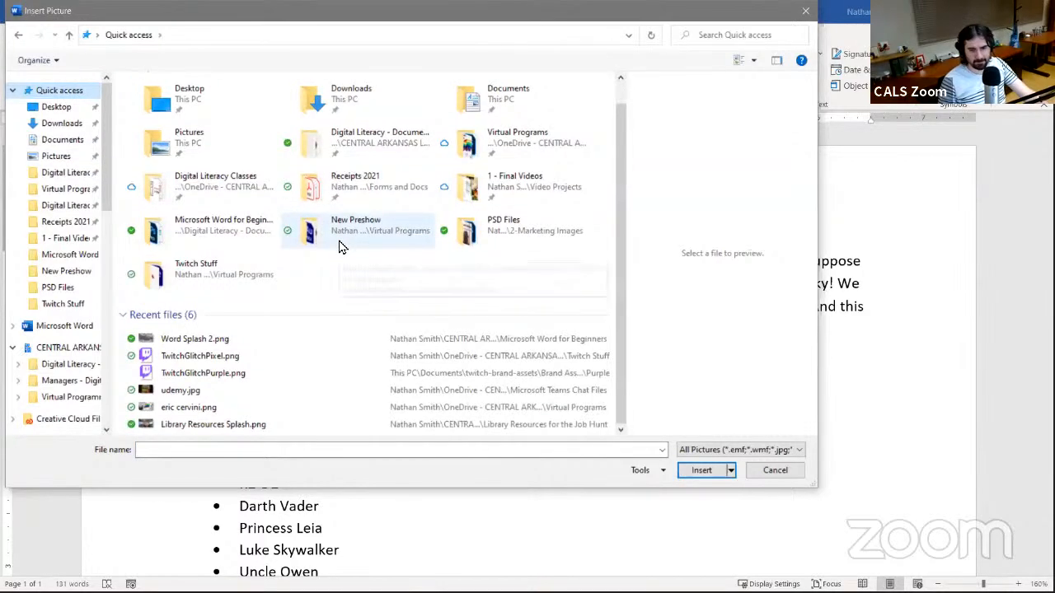
{"action": "left_click", "coordinate": [277, 344]}
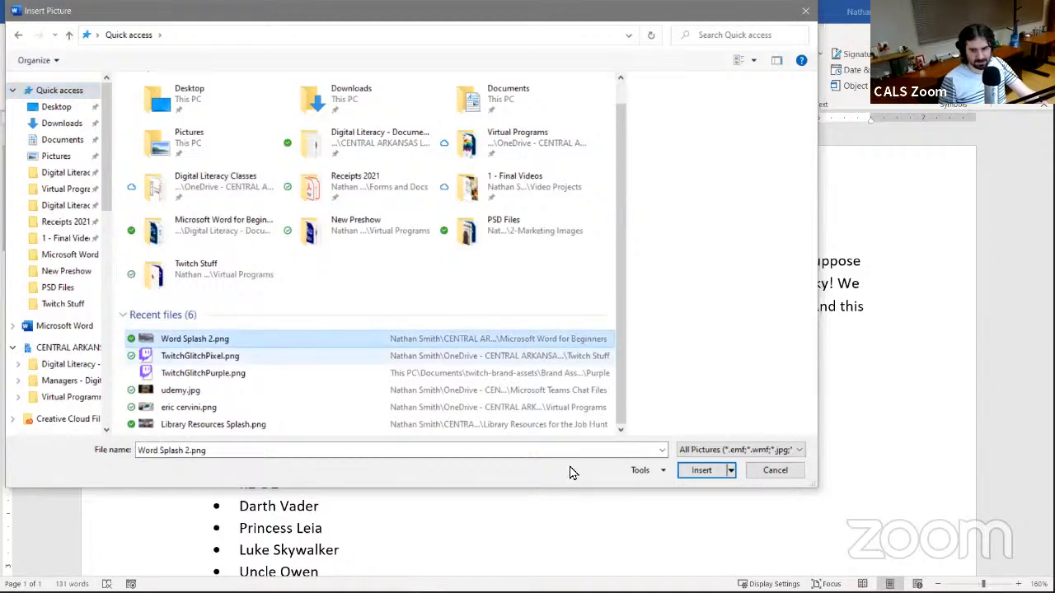
{"action": "left_click", "coordinate": [700, 470]}
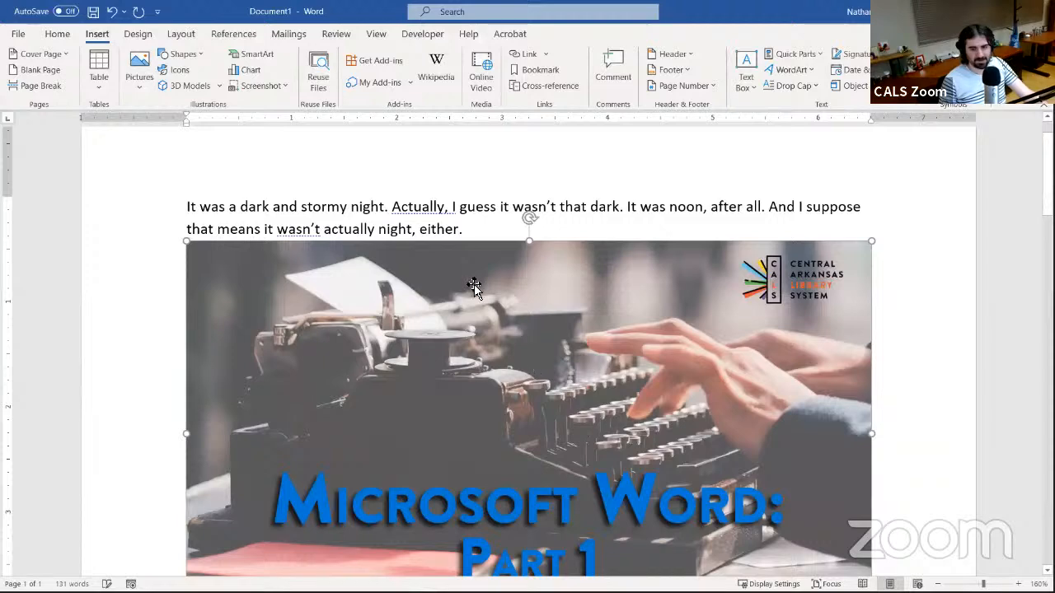
Examine how the inserted picture splits the first paragraph and shifts the text below it
{"action": "scroll", "coordinate": [495, 182], "scroll_direction": "down", "scroll_amount": 2}
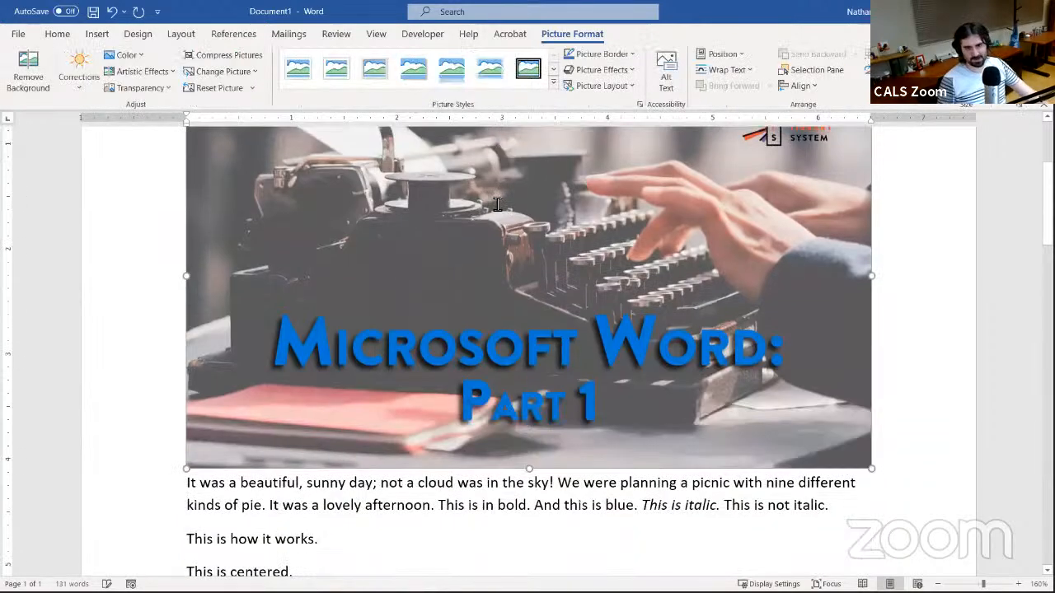
{"action": "scroll", "coordinate": [458, 213], "scroll_direction": "up", "scroll_amount": 2}
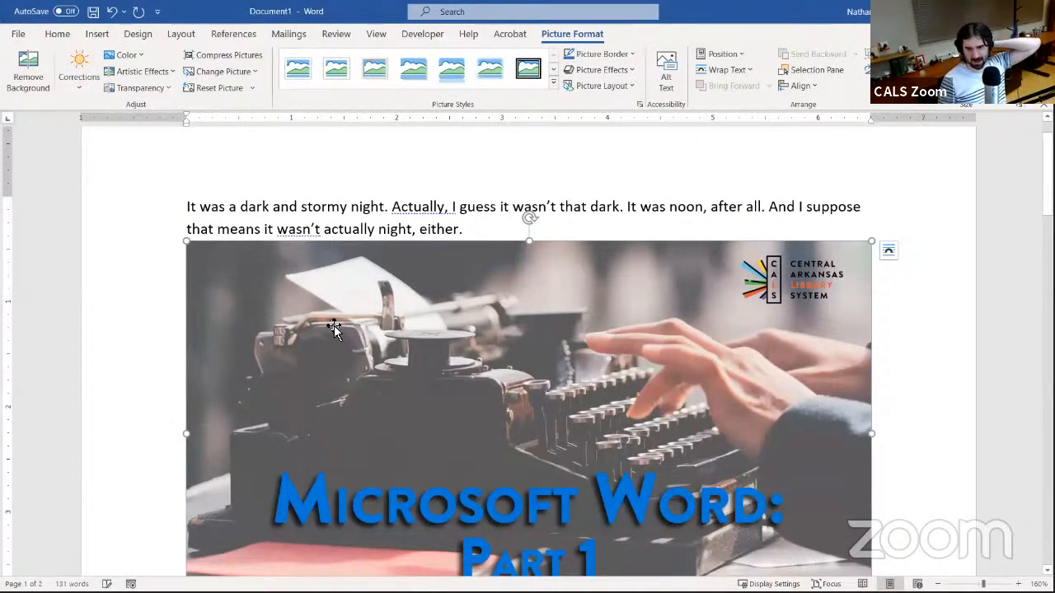
{"action": "scroll", "coordinate": [192, 274], "scroll_direction": "down", "scroll_amount": 4}
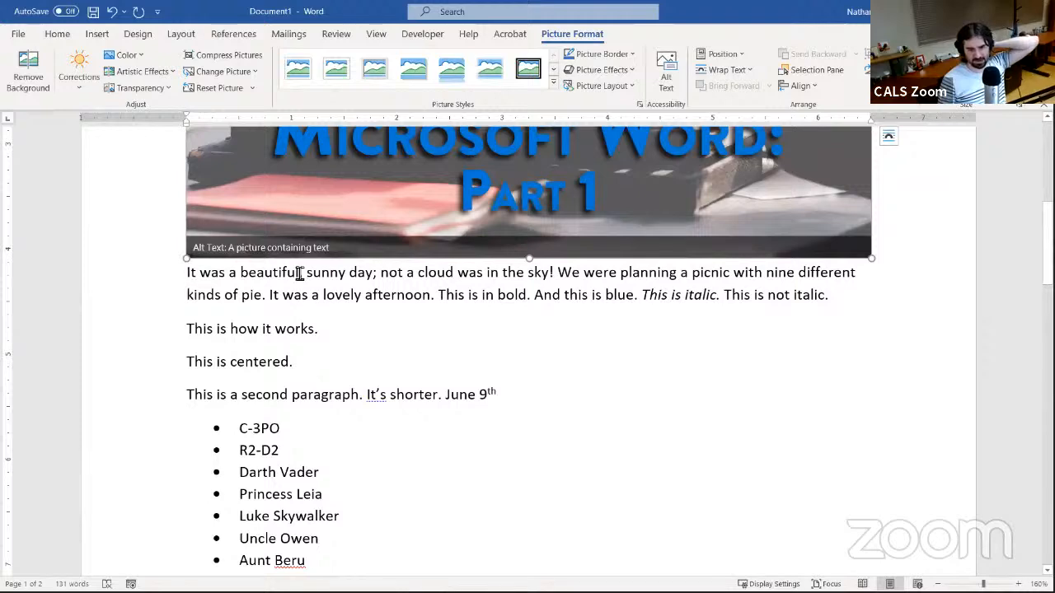
{"action": "scroll", "coordinate": [372, 289], "scroll_direction": "up", "scroll_amount": 4}
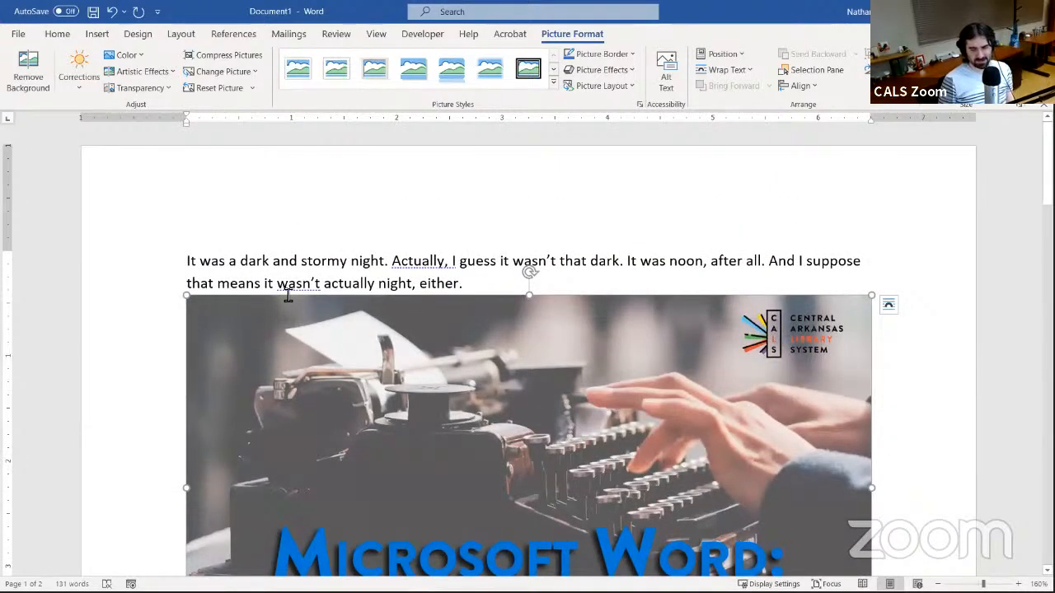
{"action": "scroll", "coordinate": [406, 311], "scroll_direction": "down", "scroll_amount": 3}
{"action": "scroll", "coordinate": [407, 314], "scroll_direction": "down", "scroll_amount": 3}
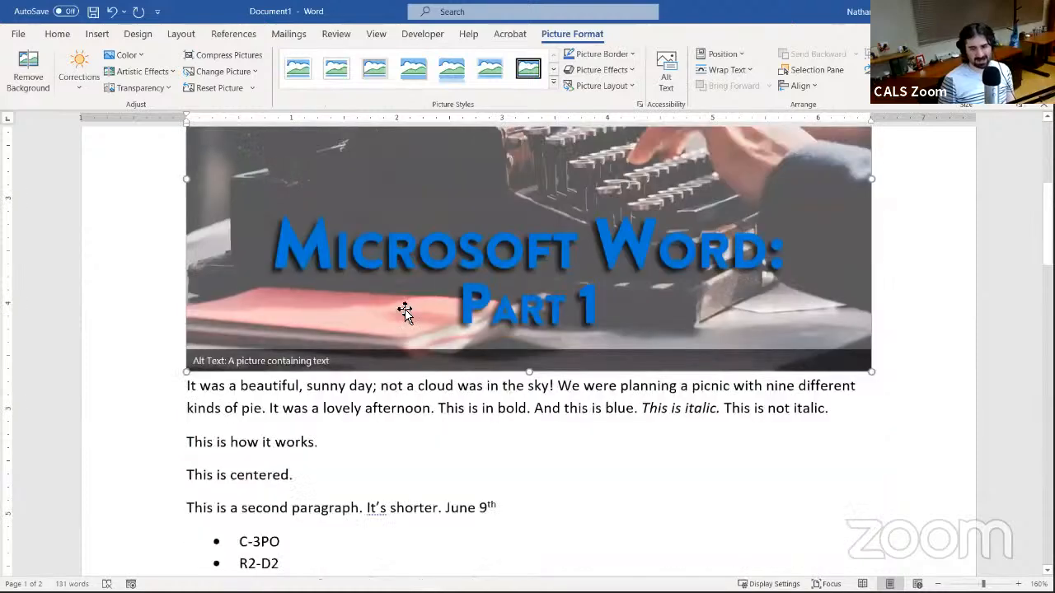
{"action": "scroll", "coordinate": [405, 311], "scroll_direction": "up", "scroll_amount": 6}
{"action": "scroll", "coordinate": [478, 421], "scroll_direction": "down", "scroll_amount": 3}
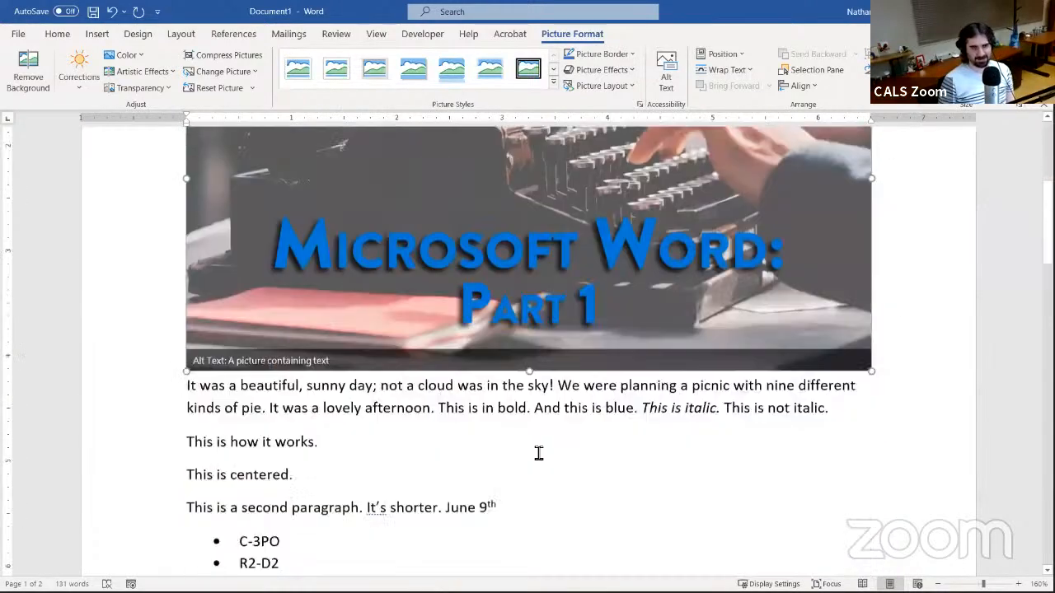
{"action": "scroll", "coordinate": [793, 327], "scroll_direction": "up", "scroll_amount": 2}
{"action": "scroll", "coordinate": [800, 337], "scroll_direction": "down", "scroll_amount": 3}
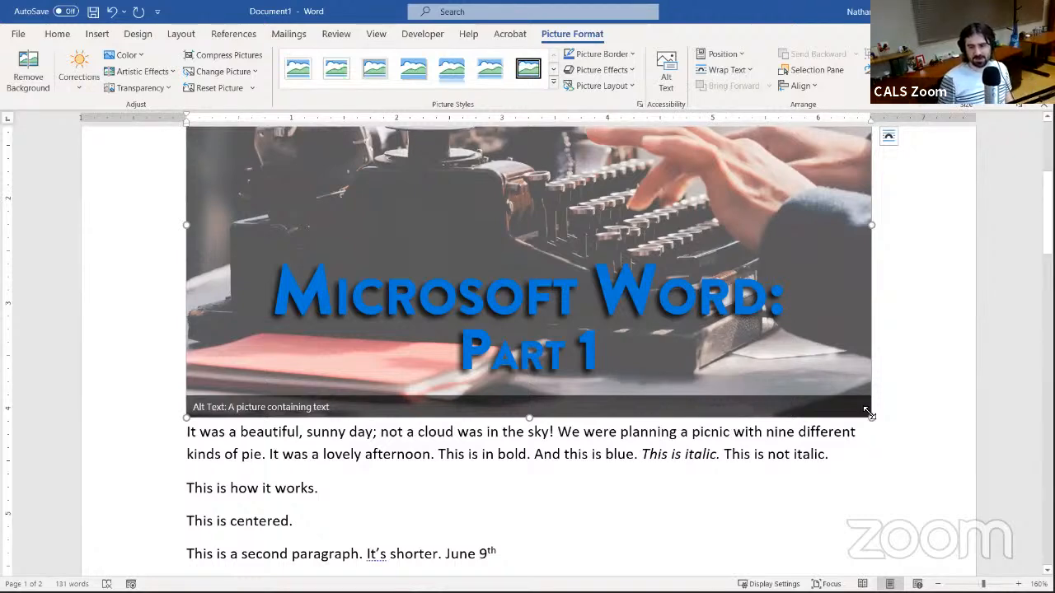
Shrink the picture proportionally to about 2.7 inches wide so that it sits within the text line
{"action": "mouse_move", "coordinate": [871, 418]}
{"action": "left_mouse_down"}
{"action": "mouse_move", "coordinate": [681, 378]}
{"action": "mouse_move", "coordinate": [858, 405]}
{"action": "left_mouse_up"}
{"action": "scroll", "coordinate": [860, 404], "scroll_direction": "up", "scroll_amount": 2}
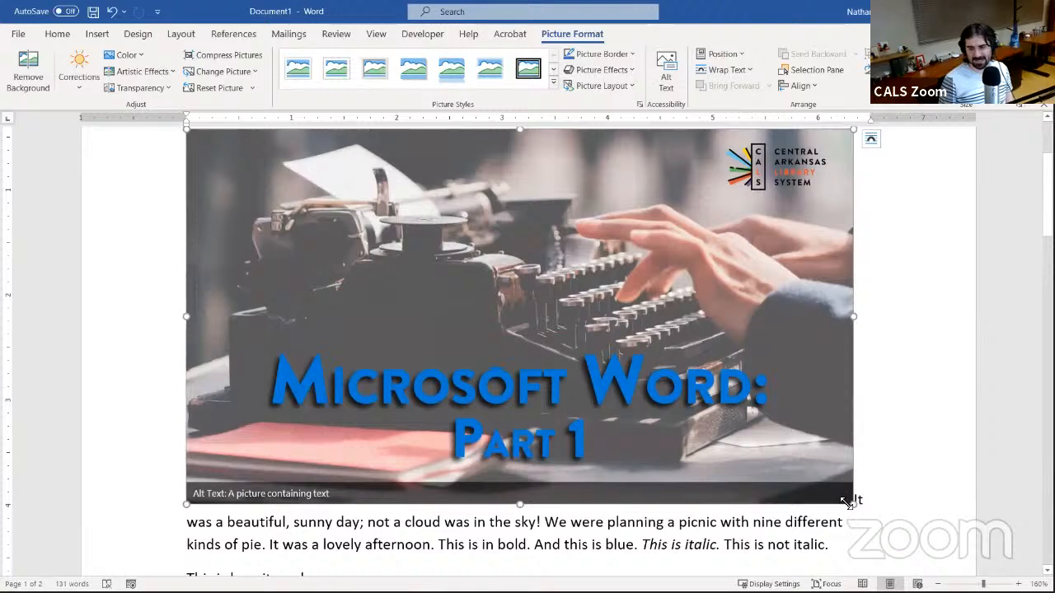
{"action": "left_click_drag", "start_coordinate": [860, 505], "coordinate": [834, 493]}
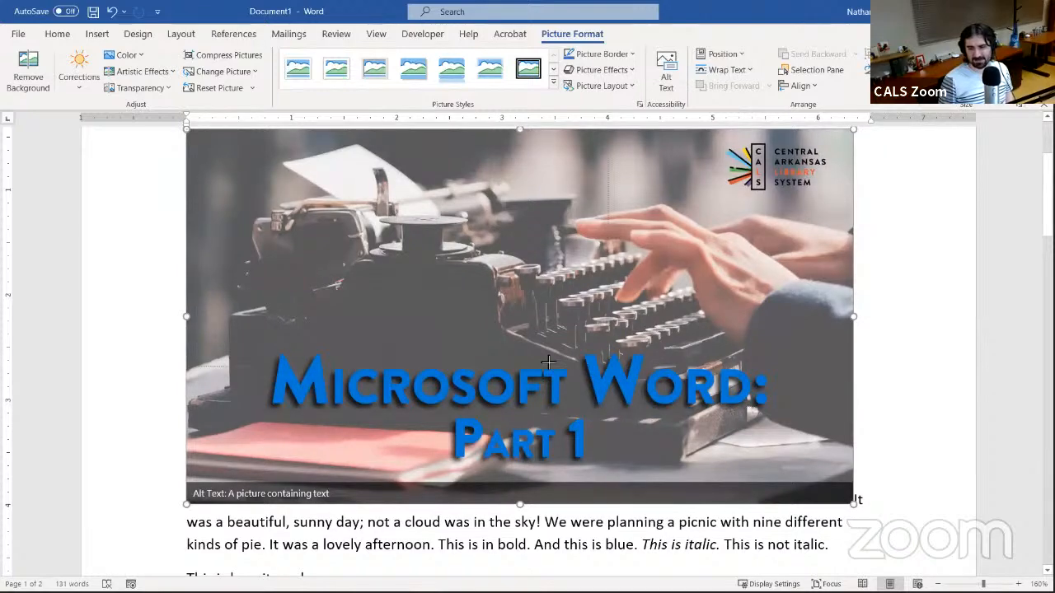
{"action": "left_click_drag", "start_coordinate": [442, 300], "coordinate": [386, 264]}
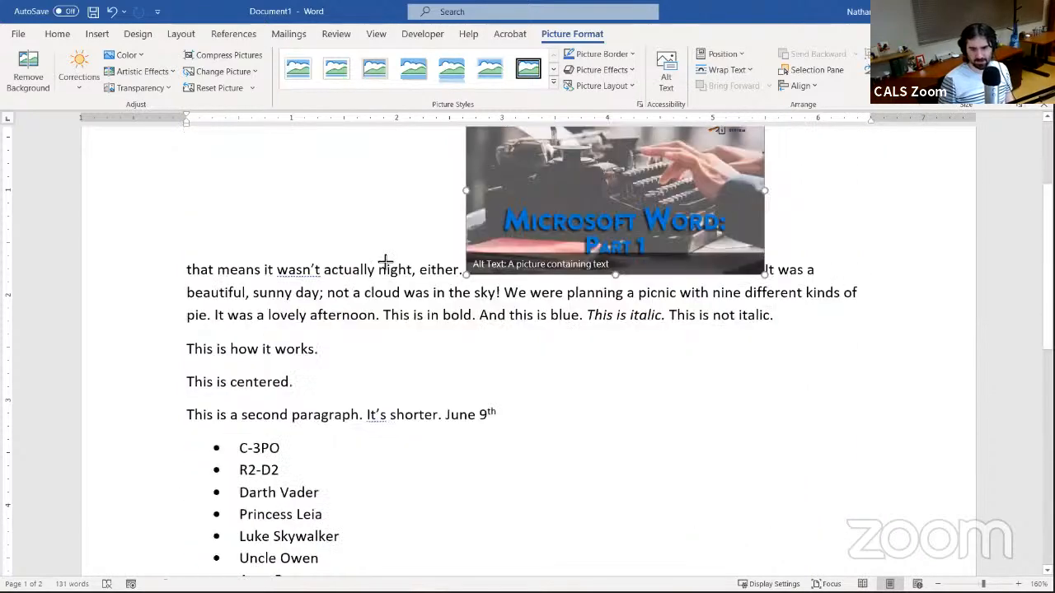
{"action": "scroll", "coordinate": [700, 363], "scroll_direction": "up", "scroll_amount": 3}
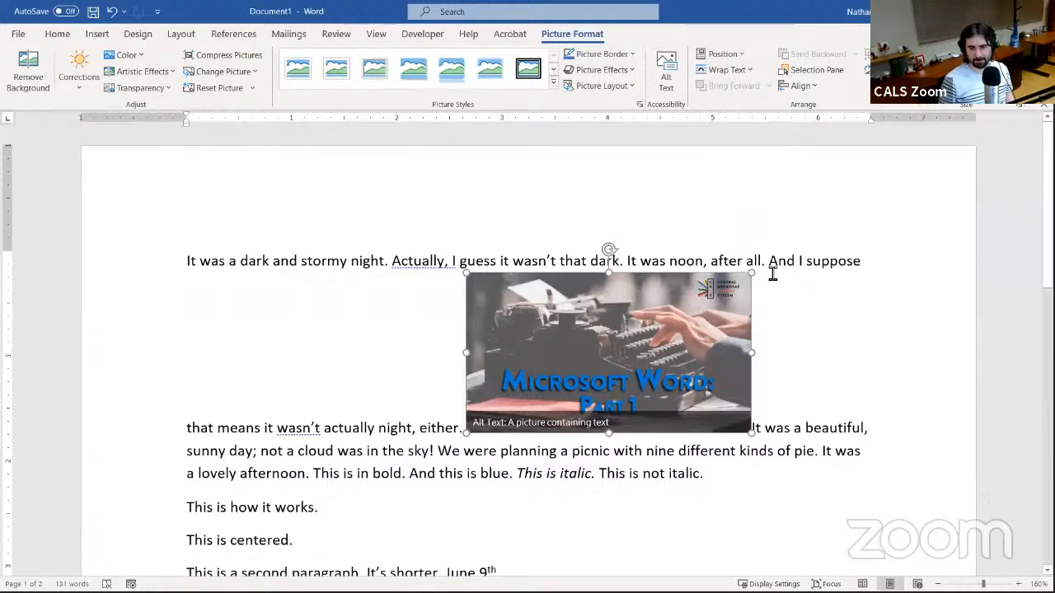
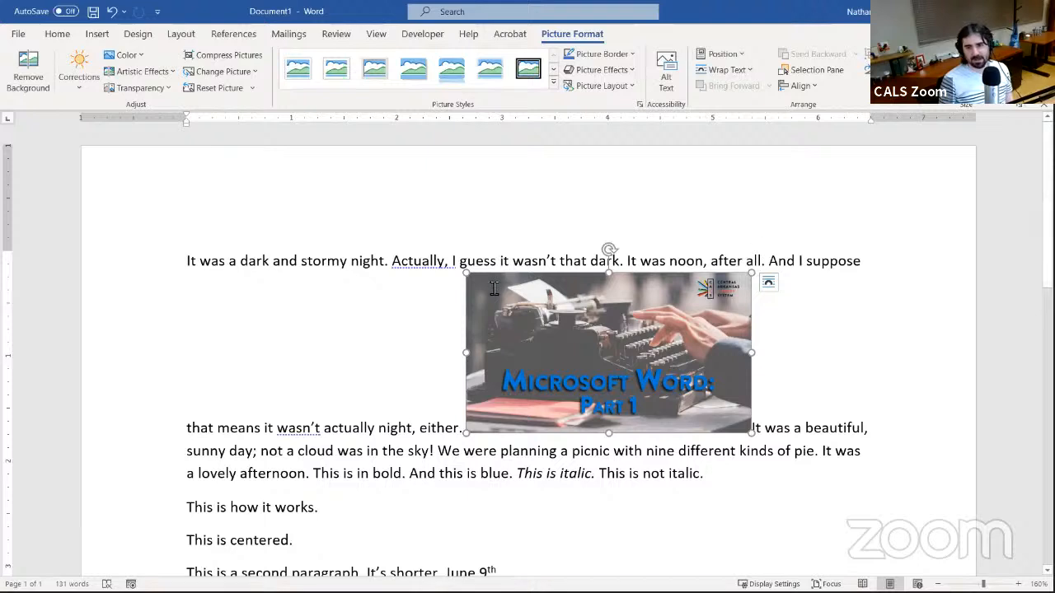
Change the picture's layout from In Line with Text to Square text wrapping
{"action": "left_click", "coordinate": [376, 267]}
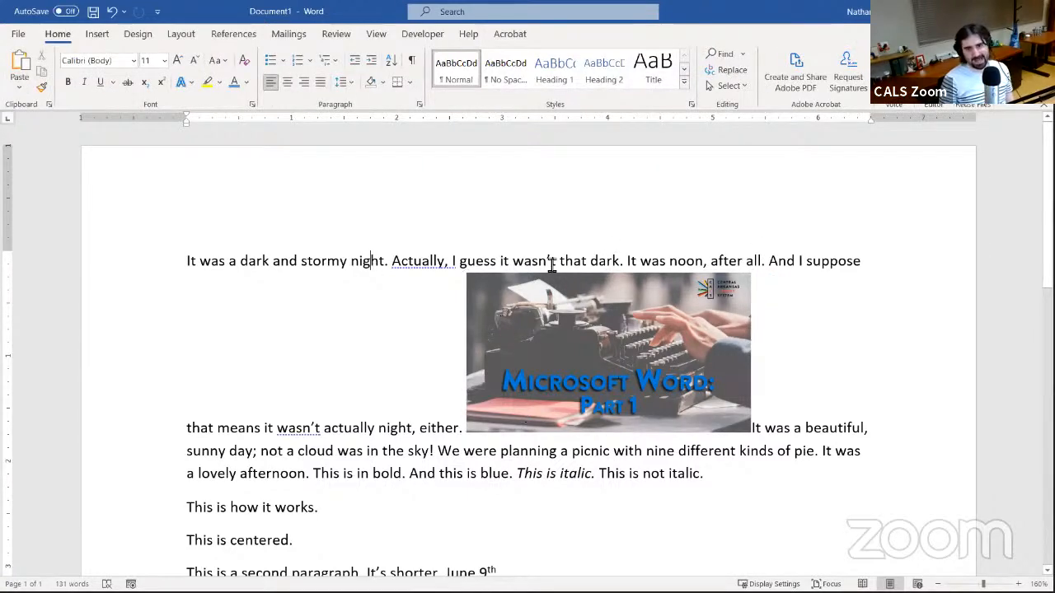
{"action": "left_click", "coordinate": [621, 303]}
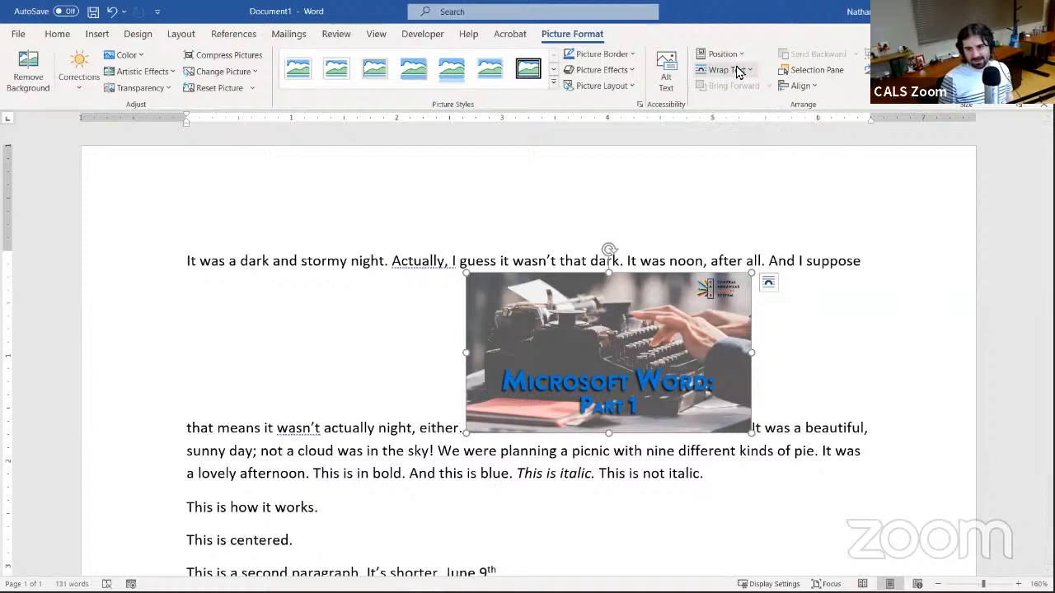
{"action": "left_click", "coordinate": [771, 286]}
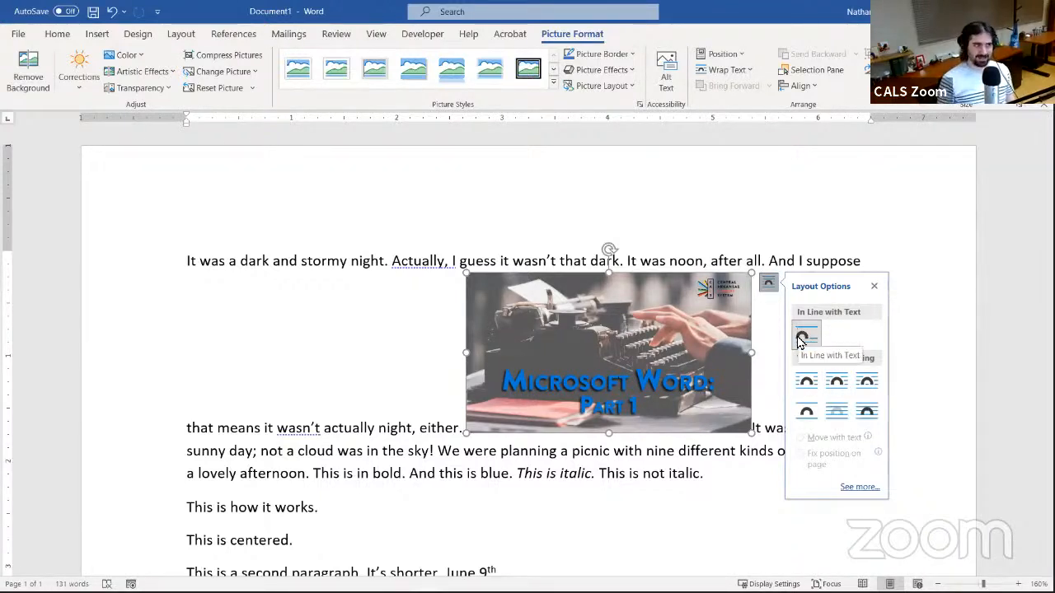
{"action": "left_click", "coordinate": [806, 383]}
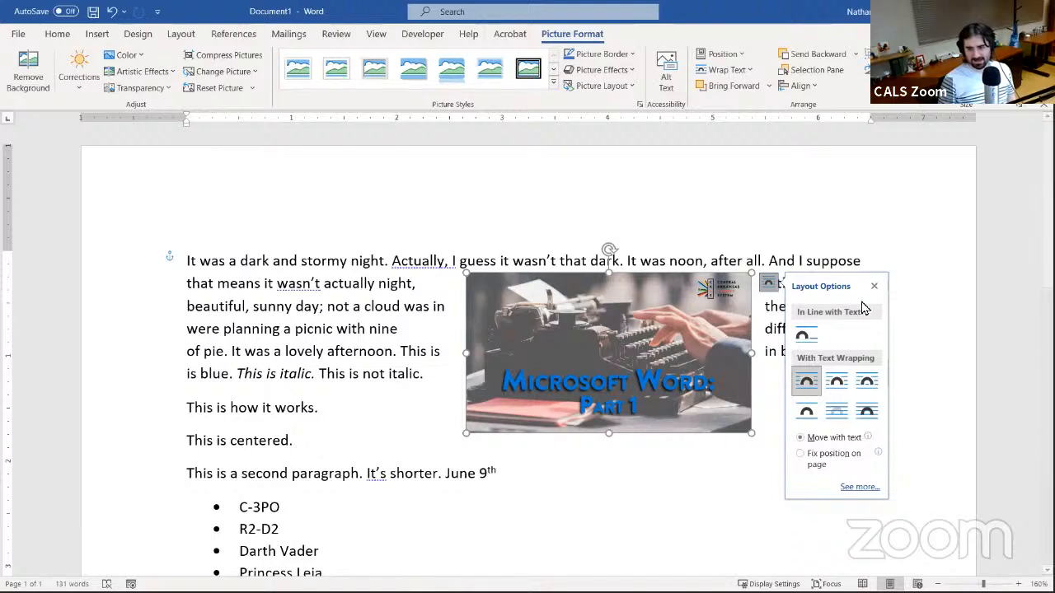
{"action": "left_click", "coordinate": [958, 287]}
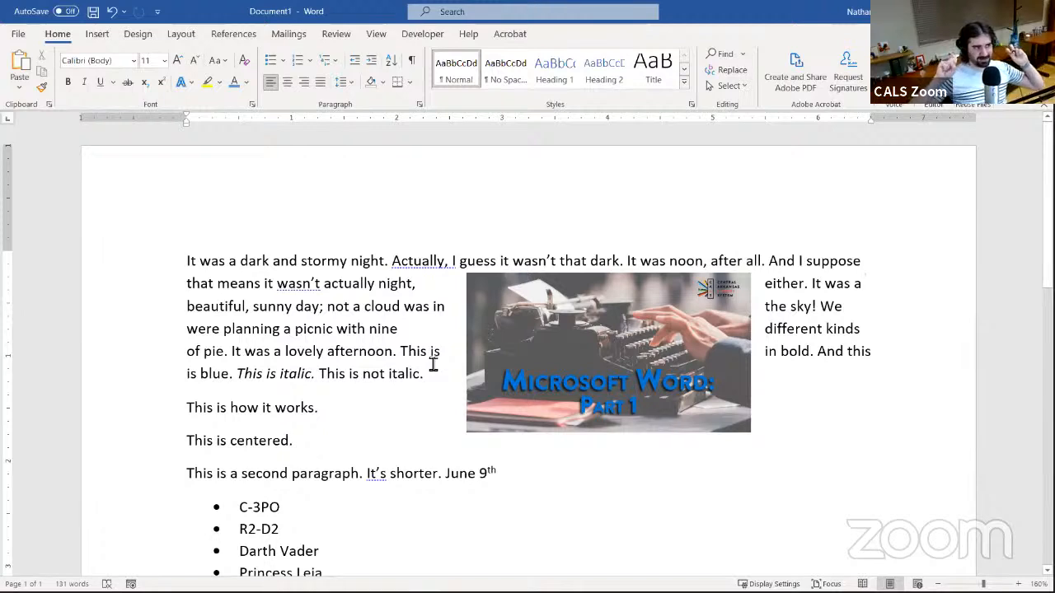
Set the picture's text wrapping to Tight, check the text around it, and select the picture again
{"action": "left_click", "coordinate": [715, 282]}
{"action": "left_click", "coordinate": [766, 283]}
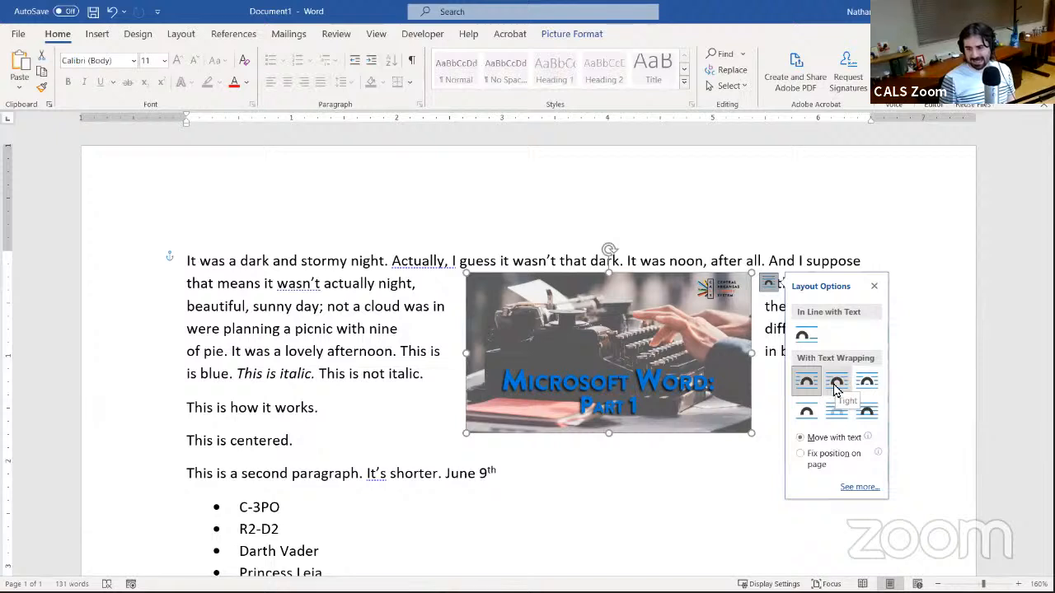
{"action": "left_click", "coordinate": [834, 386]}
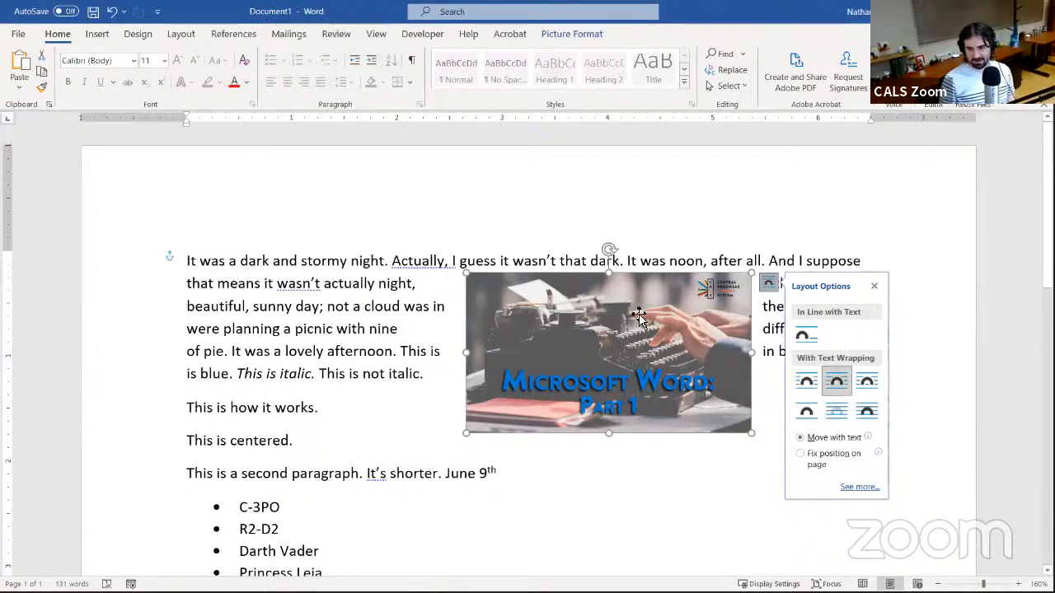
{"action": "left_click", "coordinate": [875, 389]}
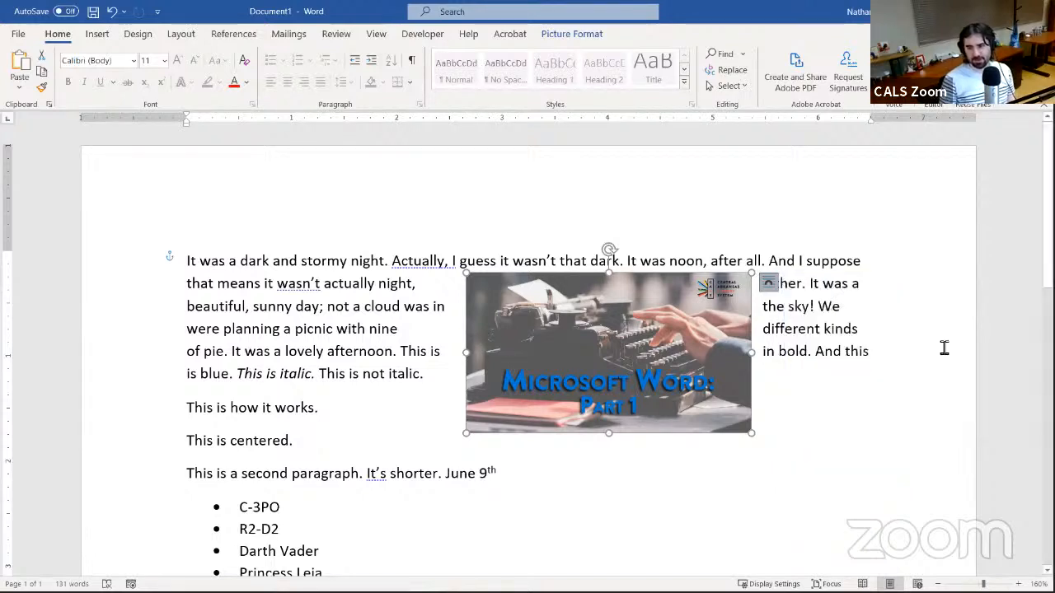
{"action": "left_click", "coordinate": [944, 347]}
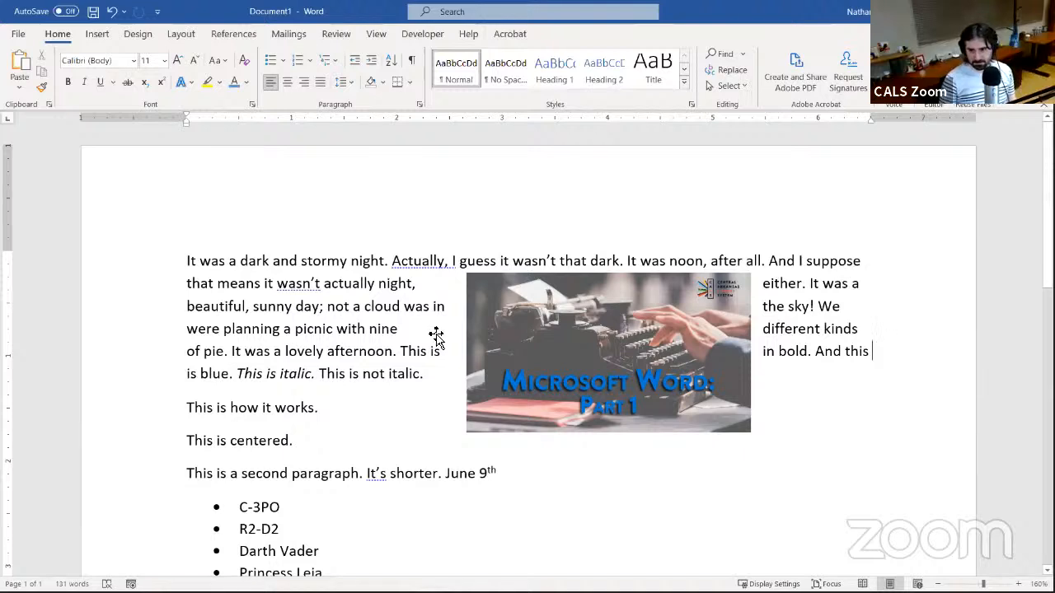
{"action": "left_click", "coordinate": [668, 328]}
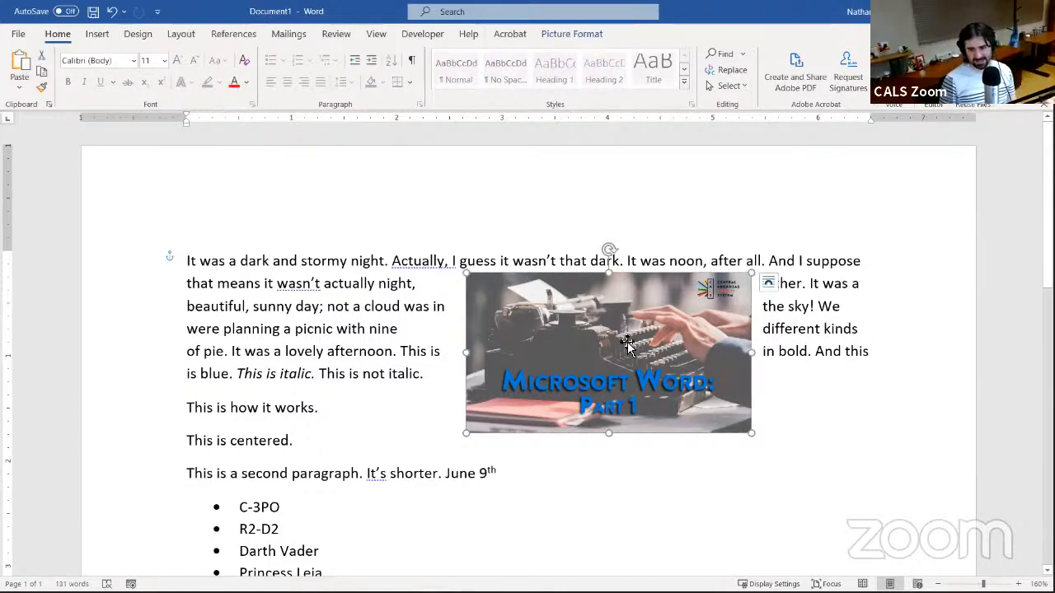
Change the picture's text wrapping to Top and Bottom and deselect it to check the surrounding text
{"action": "right_click", "coordinate": [628, 342]}
{"action": "left_click", "coordinate": [726, 377]}
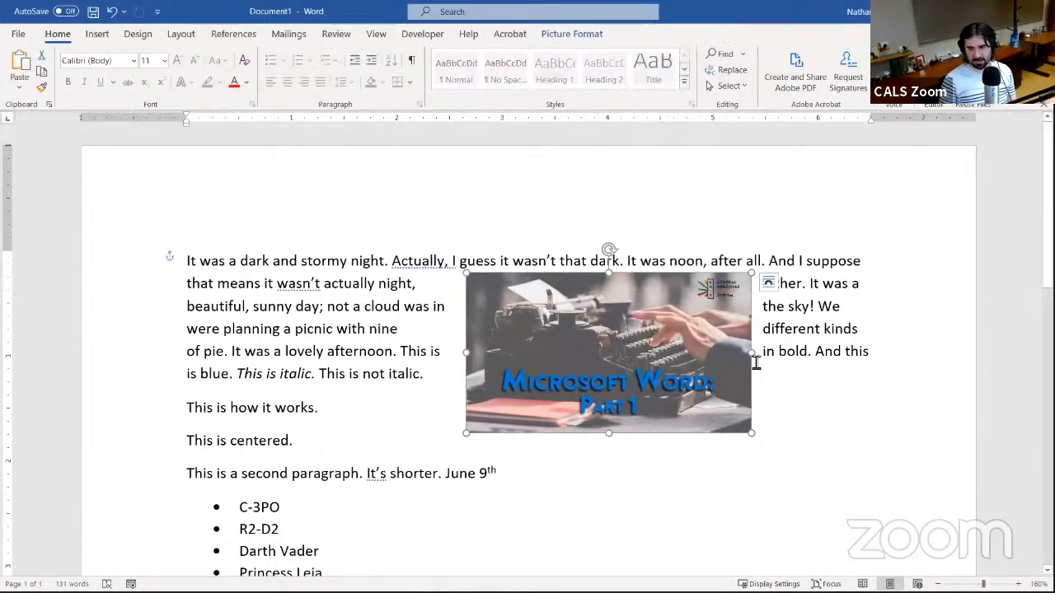
{"action": "left_click", "coordinate": [771, 284]}
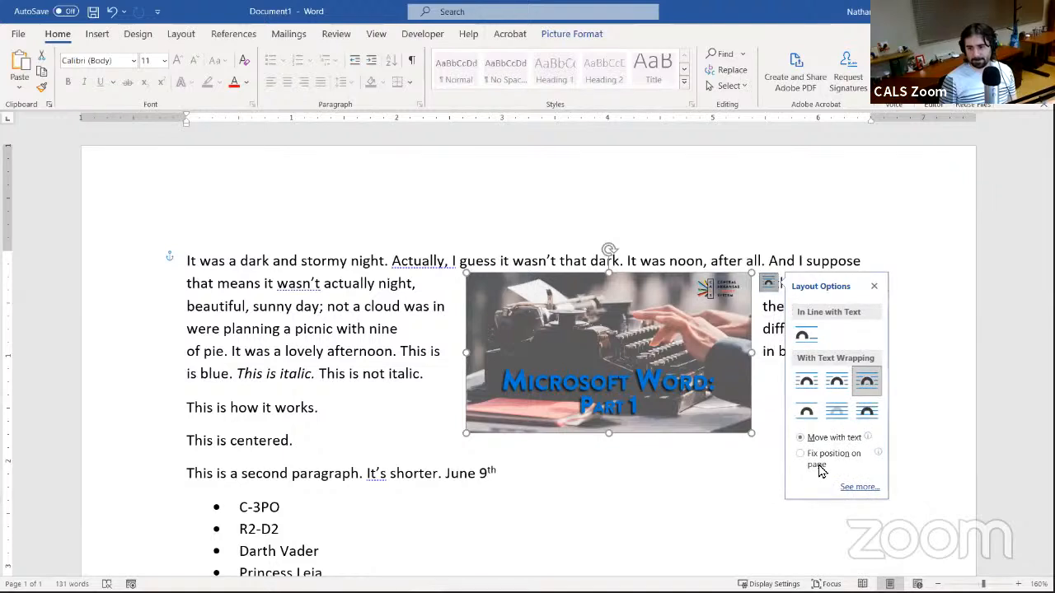
{"action": "left_click", "coordinate": [811, 411]}
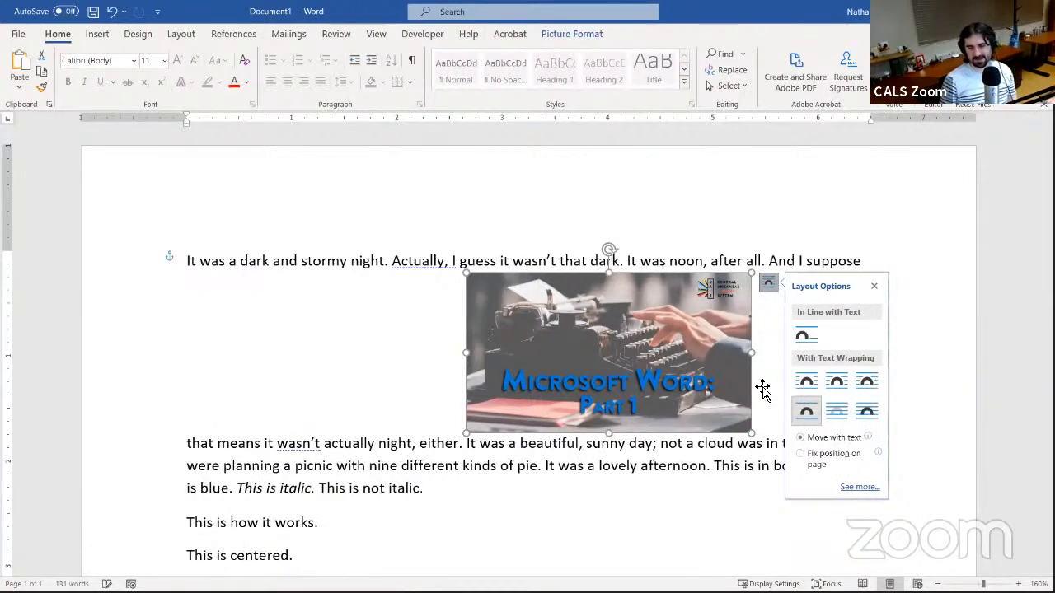
{"action": "left_click", "coordinate": [929, 285]}
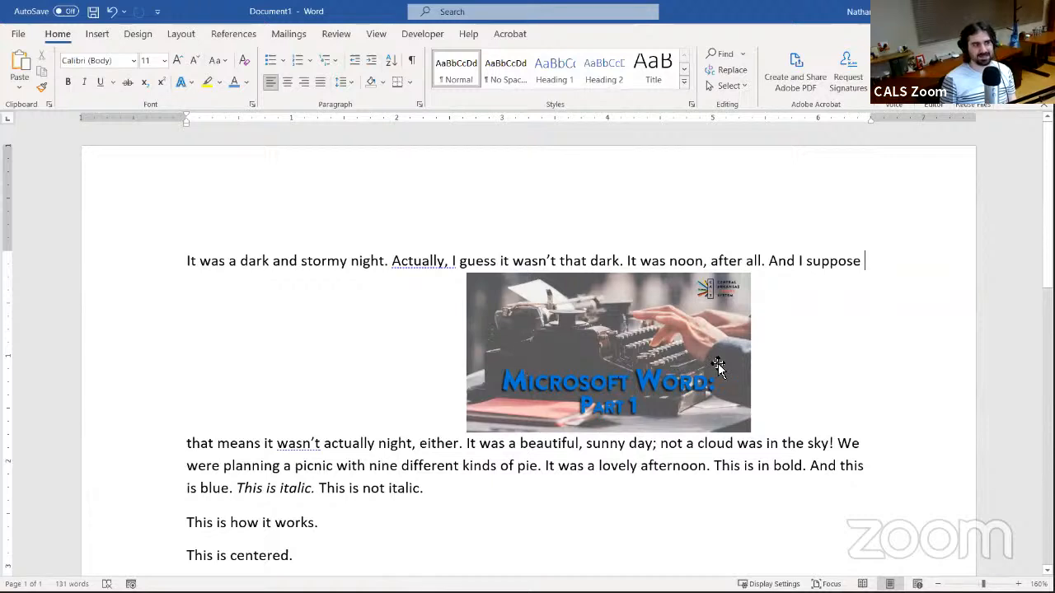
Select the picture again and set its text wrapping to Behind Text
{"action": "left_click", "coordinate": [688, 361]}
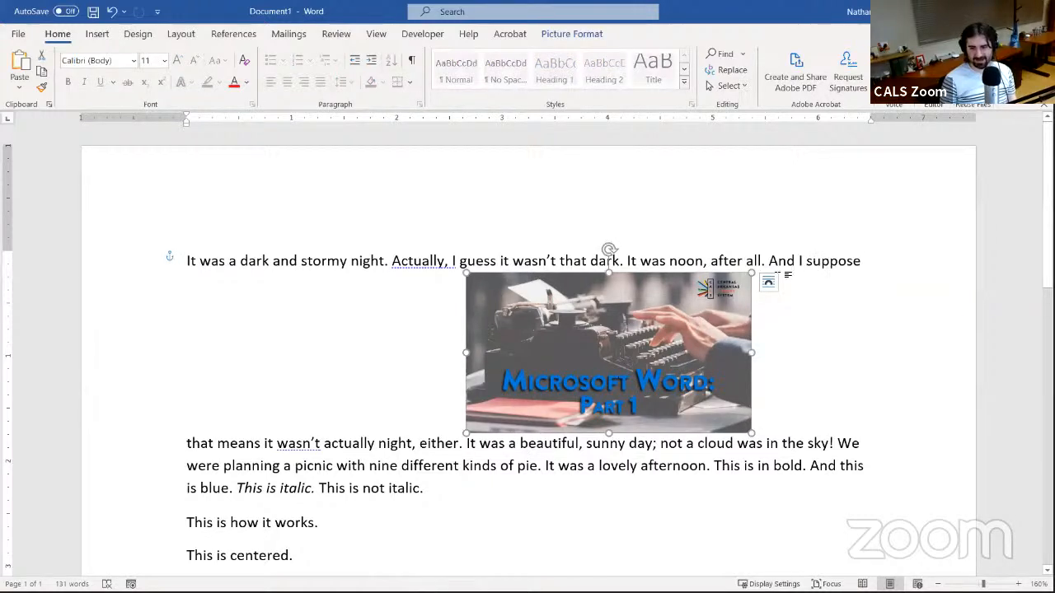
{"action": "left_click", "coordinate": [768, 282]}
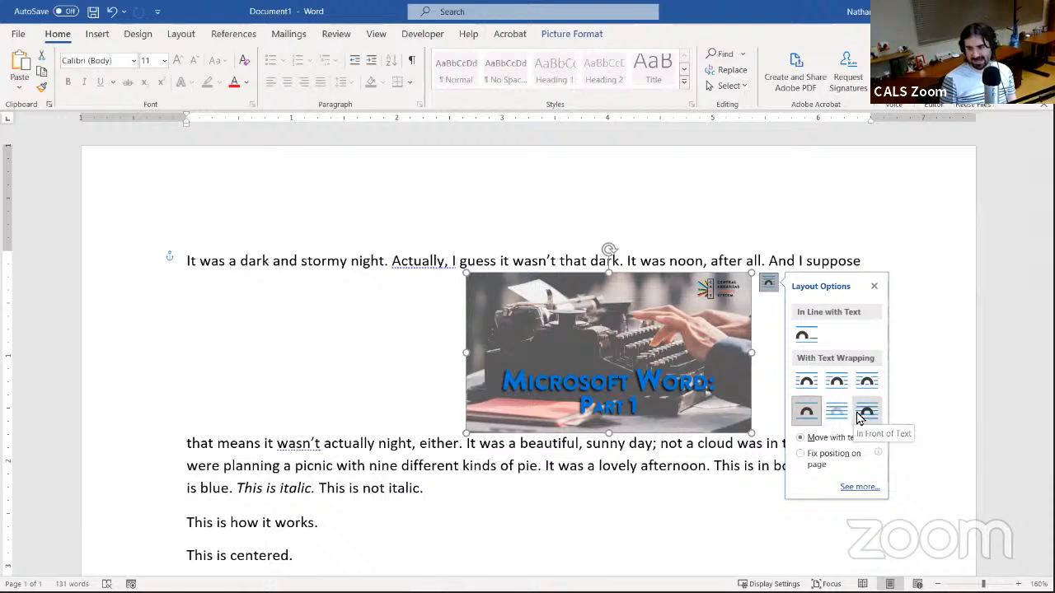
{"action": "left_click", "coordinate": [837, 412]}
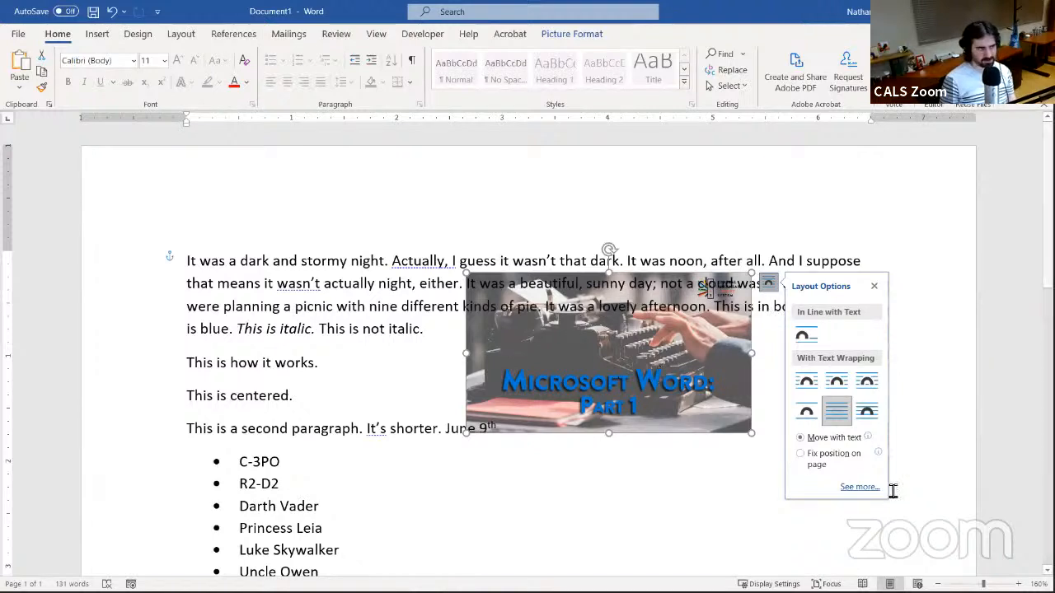
Set the picture's text wrapping to In Front of Text, check how it covers the paragraphs, and reselect it
{"action": "left_click", "coordinate": [863, 419]}
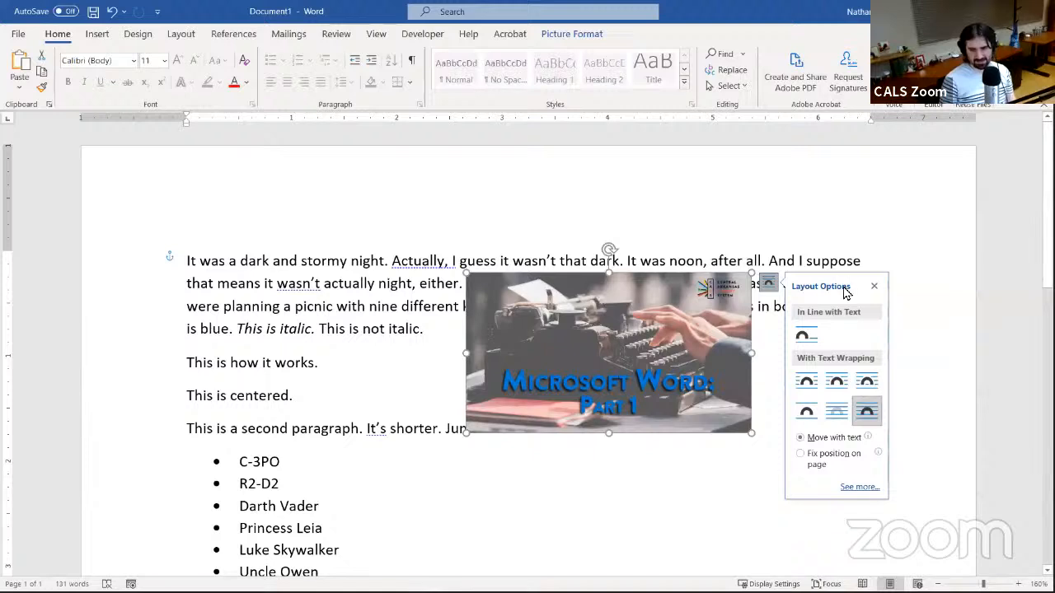
{"action": "left_click", "coordinate": [854, 311]}
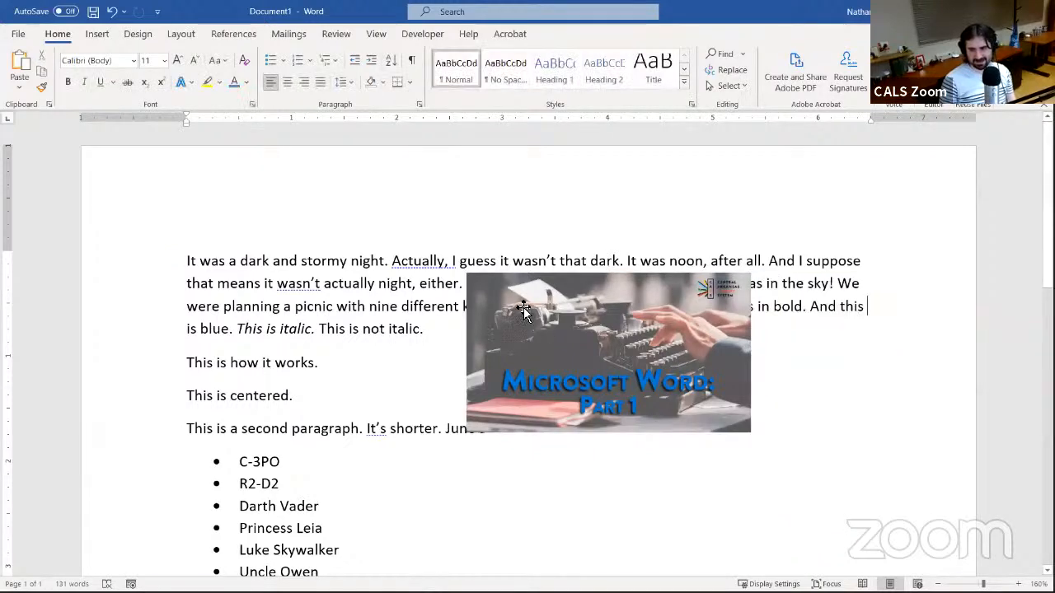
{"action": "left_click", "coordinate": [627, 319]}
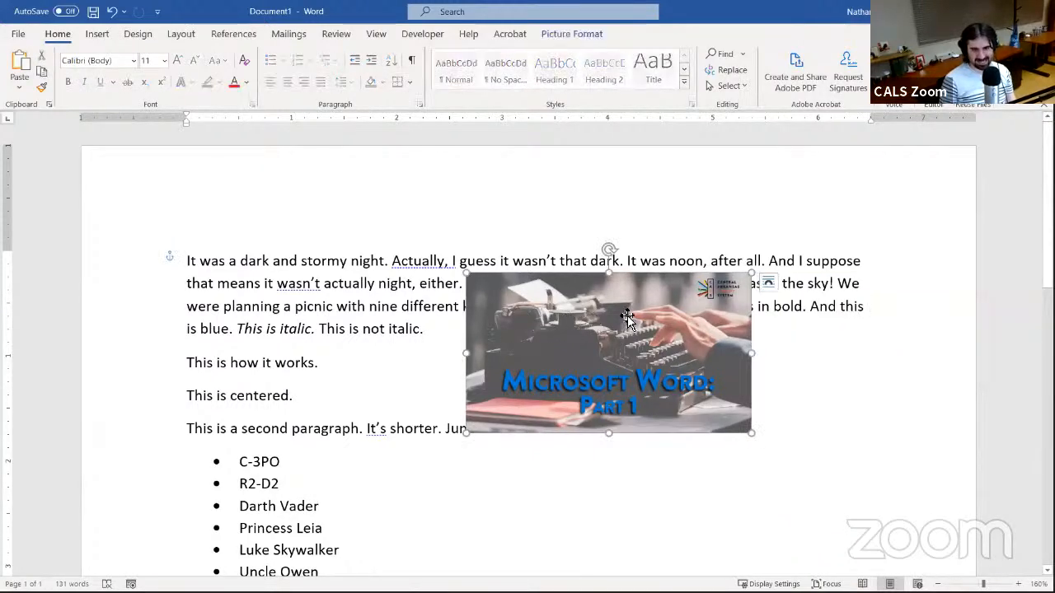
{"action": "right_click", "coordinate": [626, 315]}
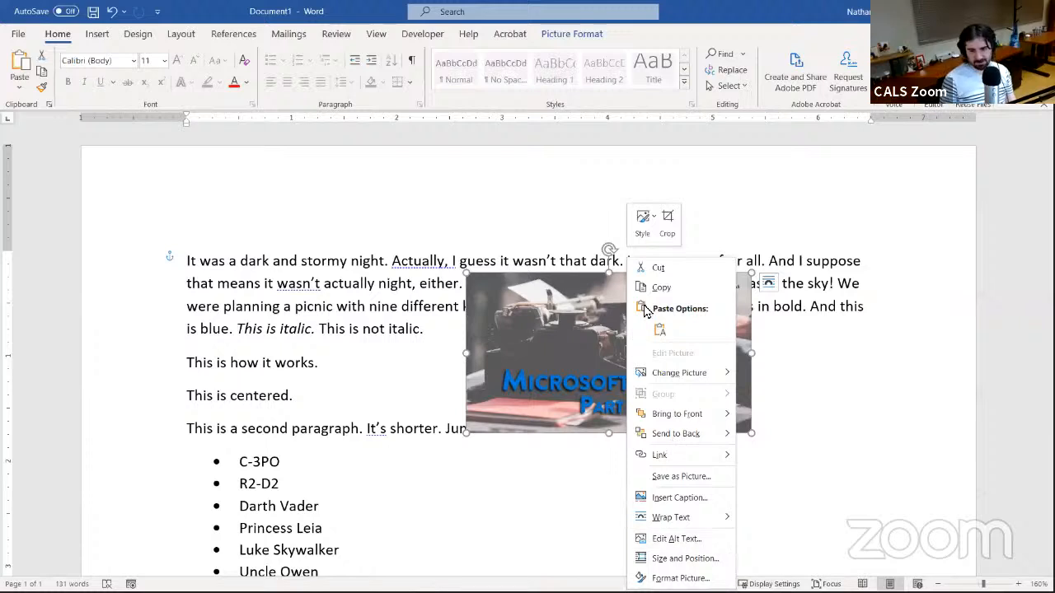
{"action": "key", "text": "Escape"}
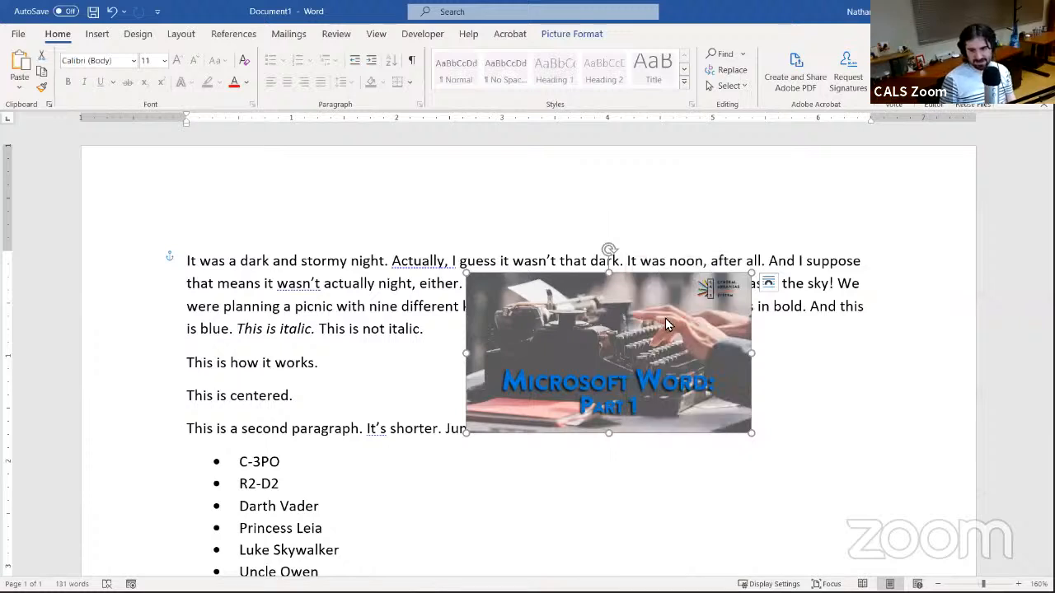
Review the picture's layout and position options, and set its text wrapping to Tight
{"action": "left_click", "coordinate": [772, 284]}
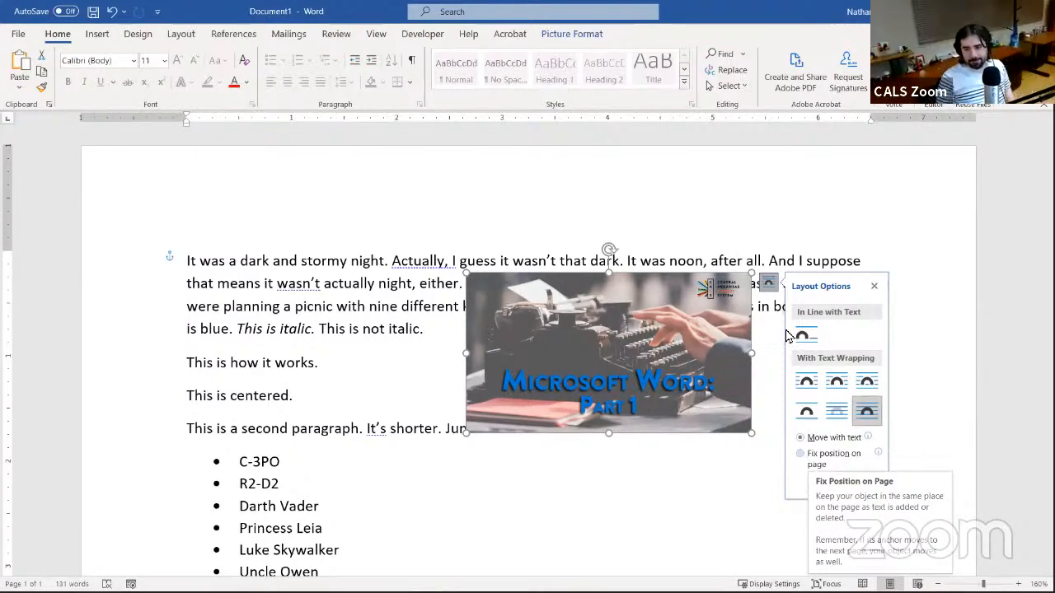
{"action": "left_click", "coordinate": [875, 286]}
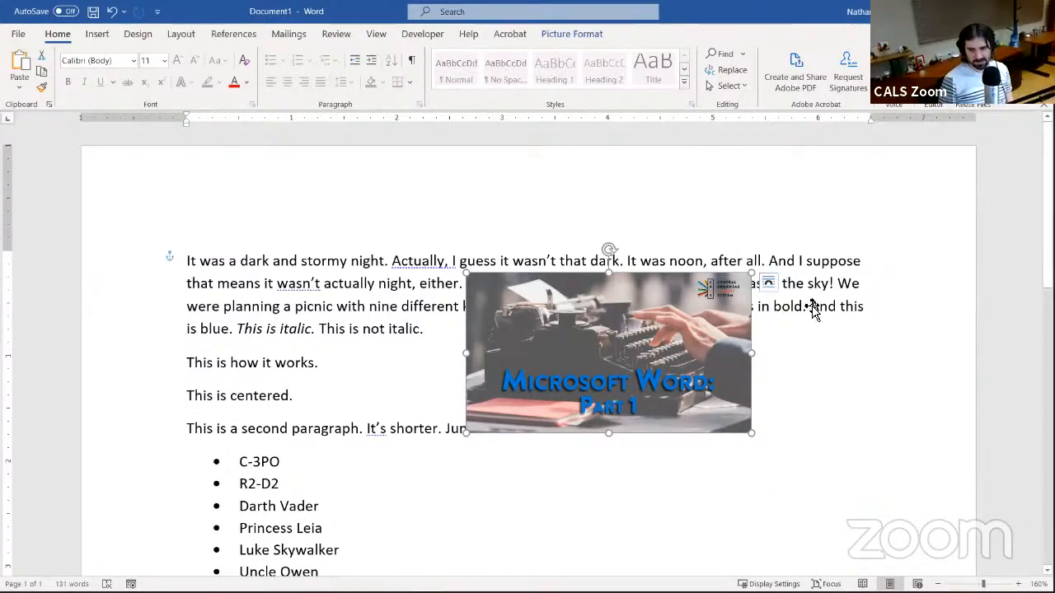
{"action": "left_click", "coordinate": [768, 285]}
{"action": "left_click", "coordinate": [837, 394]}
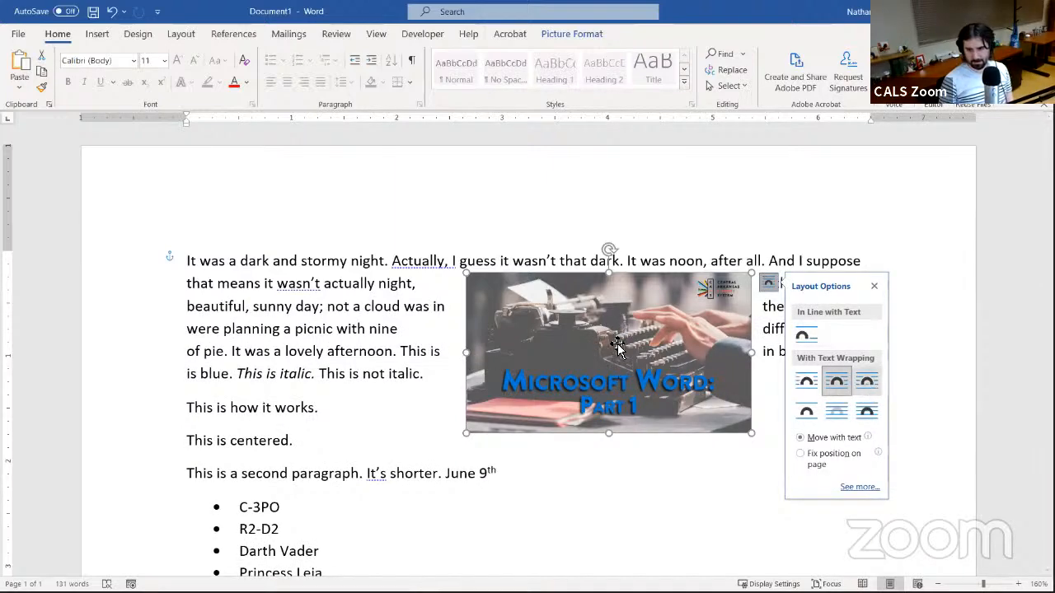
Move the picture to the upper-left corner of the text area, beside the first paragraph, and deselect it
{"action": "left_click_drag", "start_coordinate": [618, 346], "coordinate": [329, 289]}
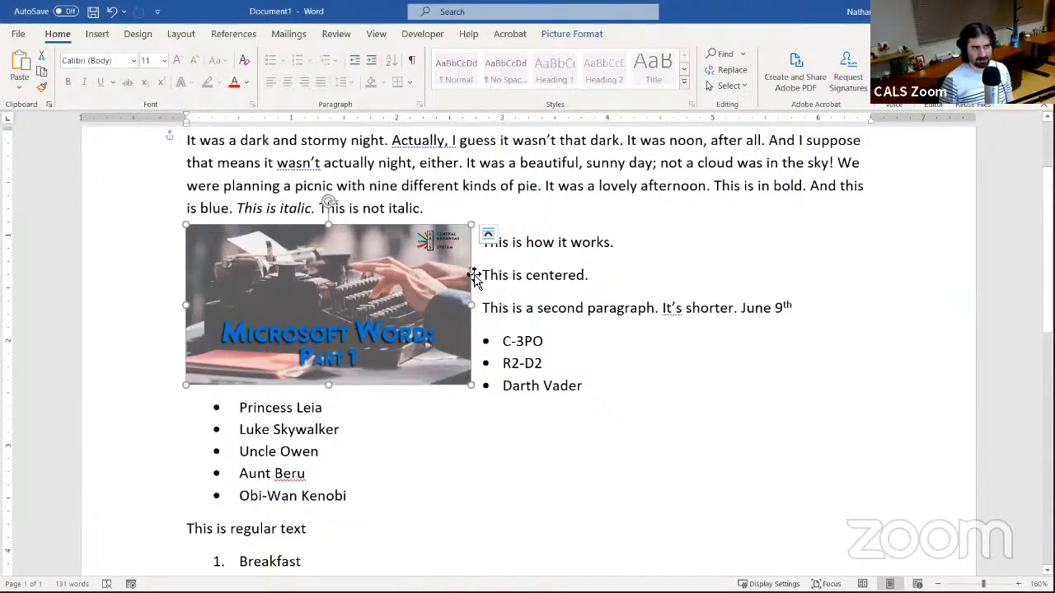
{"action": "left_click_drag", "start_coordinate": [406, 305], "coordinate": [357, 196]}
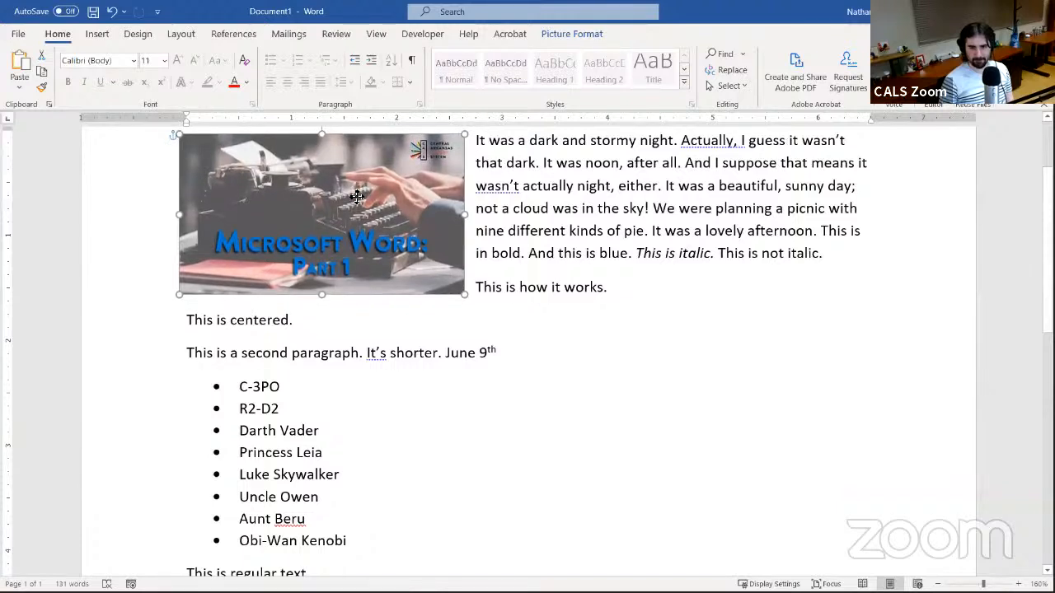
{"action": "left_click", "coordinate": [704, 272]}
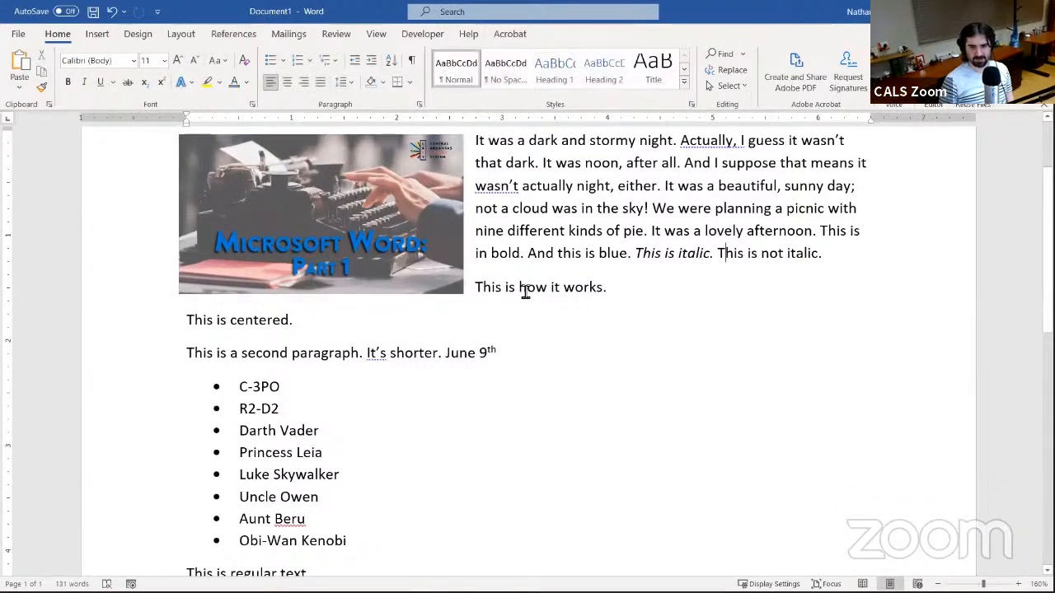
Set the picture to a fixed position on the page in its layout options, and return to the text
{"action": "left_click", "coordinate": [359, 229]}
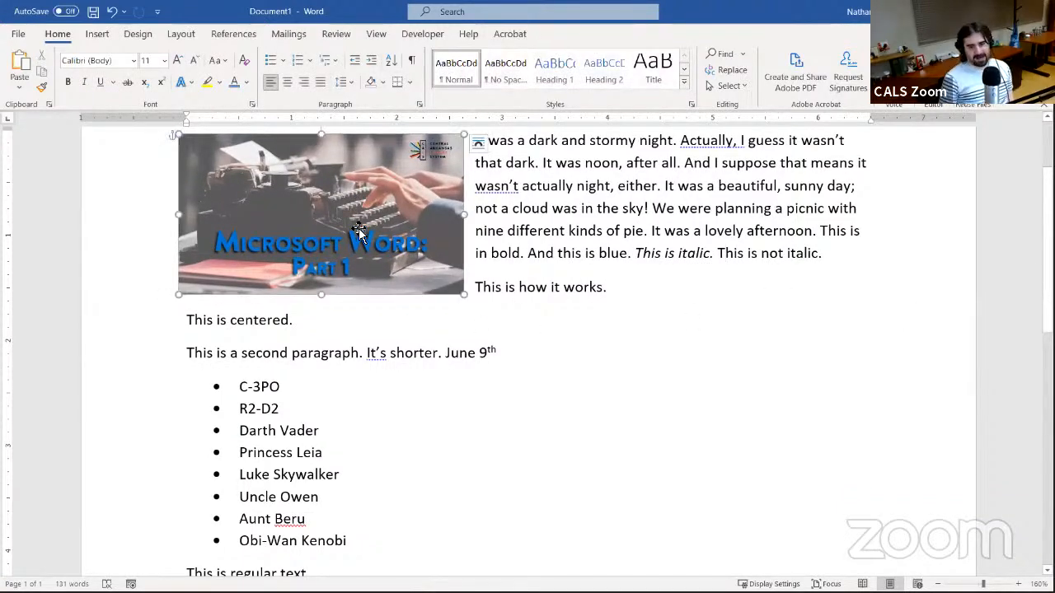
{"action": "left_click", "coordinate": [480, 143]}
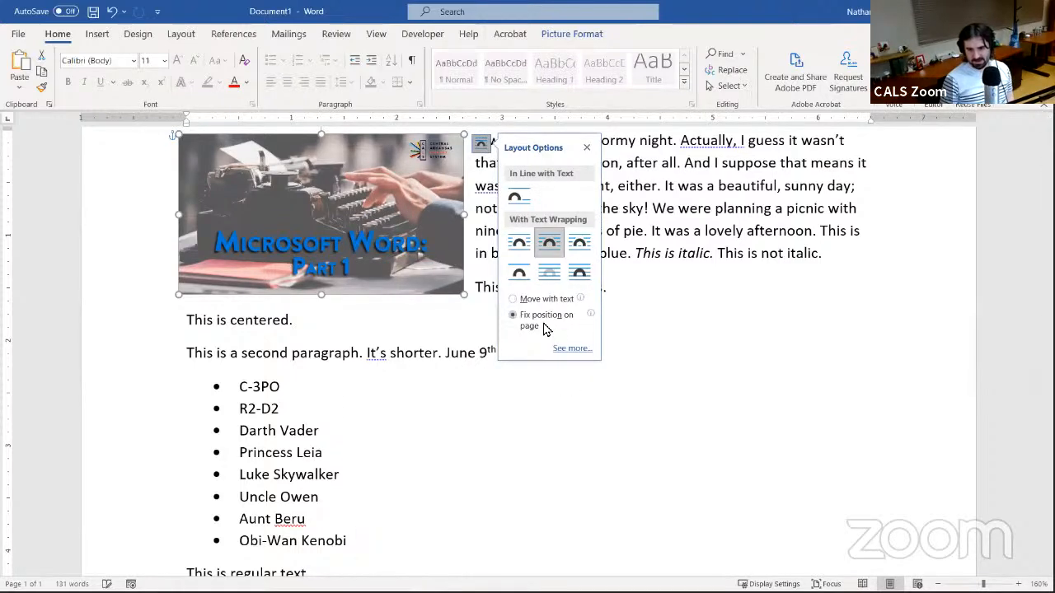
{"action": "left_click", "coordinate": [676, 249]}
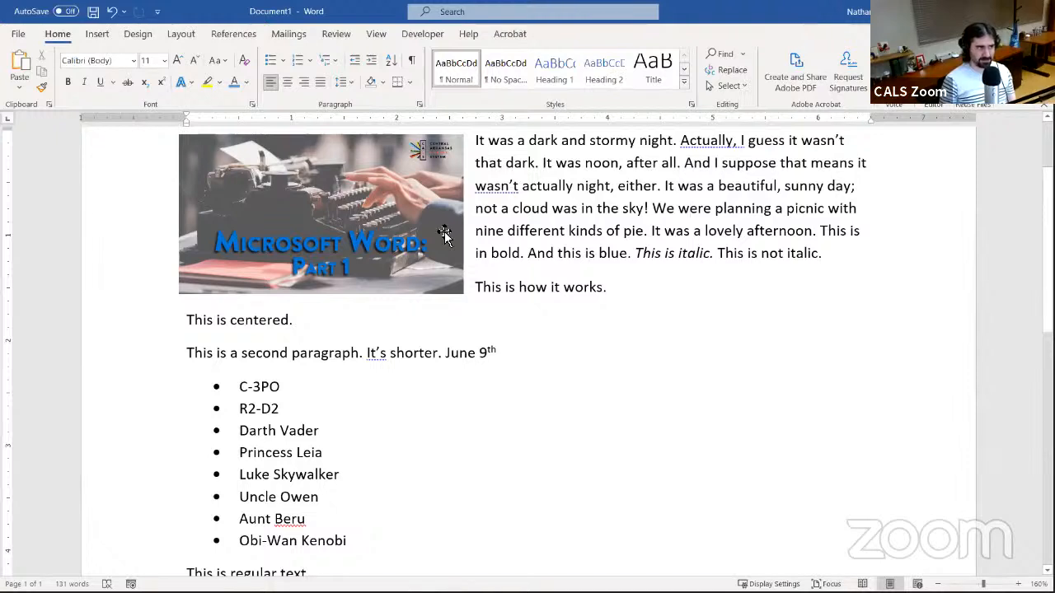
Change the document's page margins to the Narrow preset of 0.5" on all sides
{"action": "left_click", "coordinate": [182, 37]}
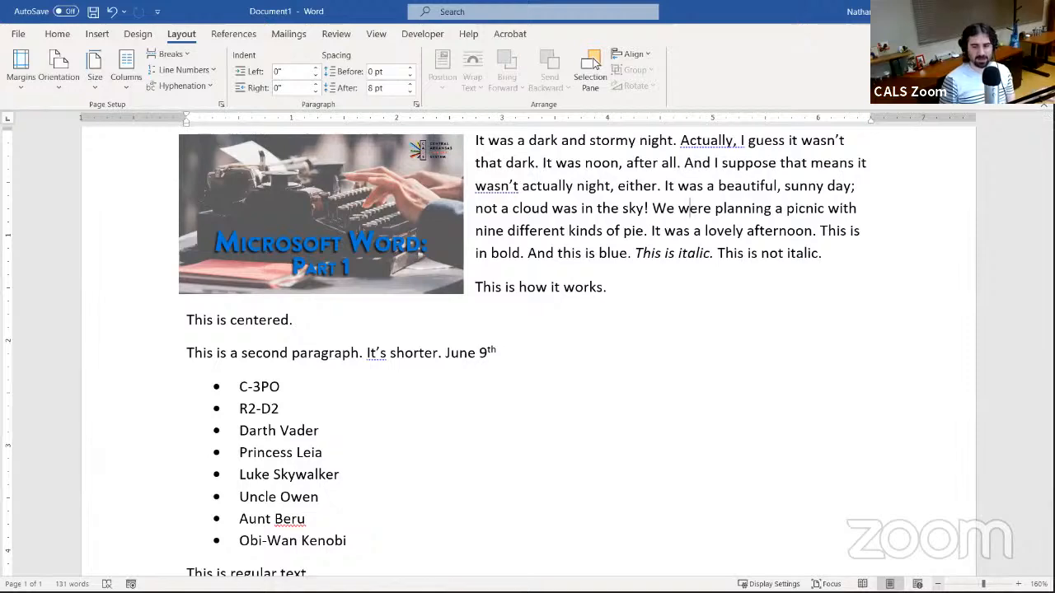
{"action": "scroll", "coordinate": [689, 208], "scroll_direction": "down", "scroll_amount": 6}
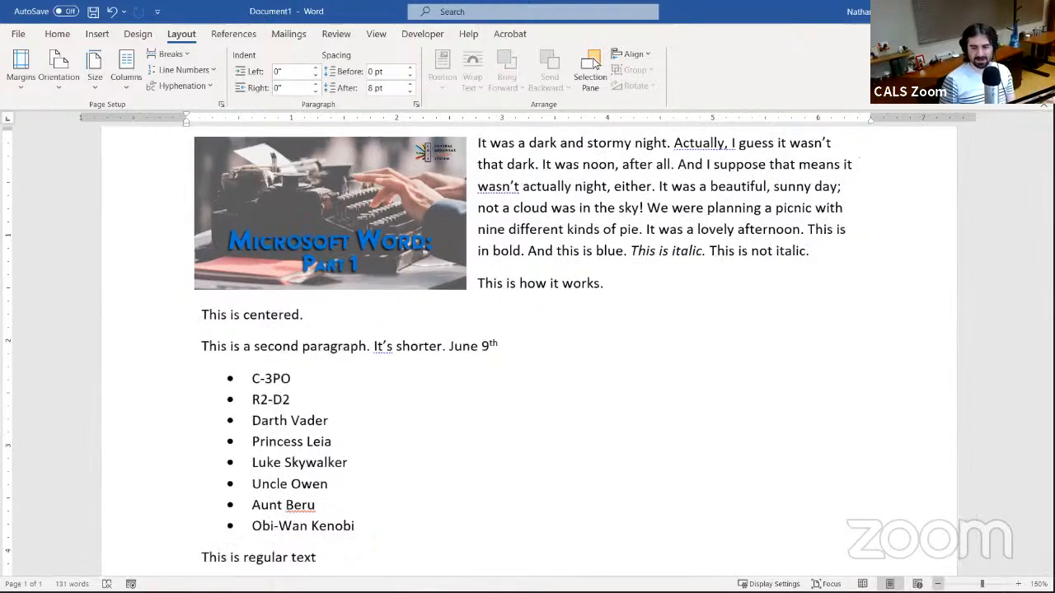
{"action": "scroll", "coordinate": [597, 203], "scroll_direction": "down", "scroll_amount": 3}
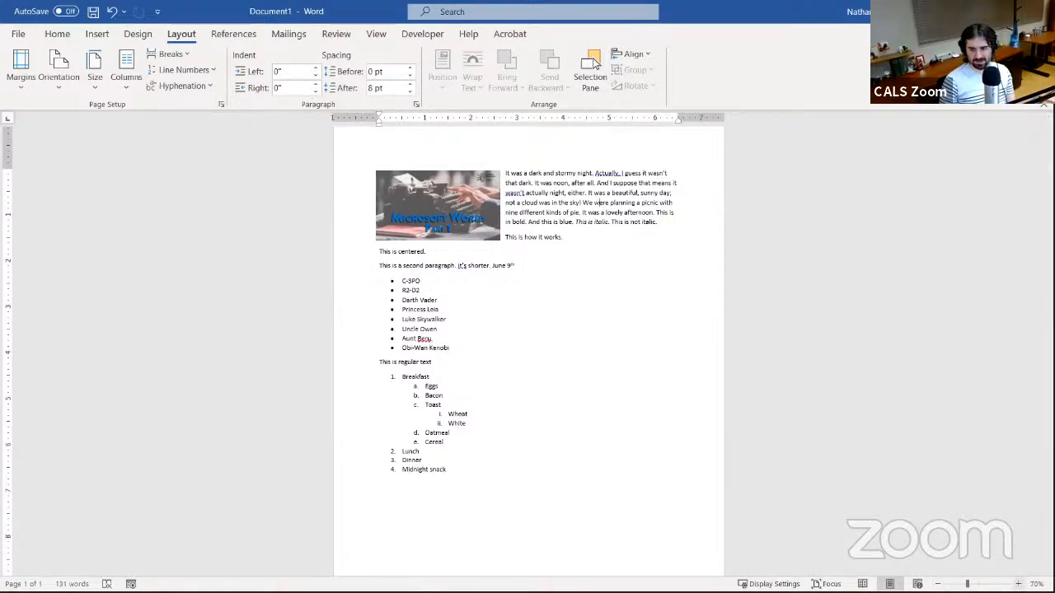
{"action": "scroll", "coordinate": [482, 364], "scroll_direction": "up", "scroll_amount": 2}
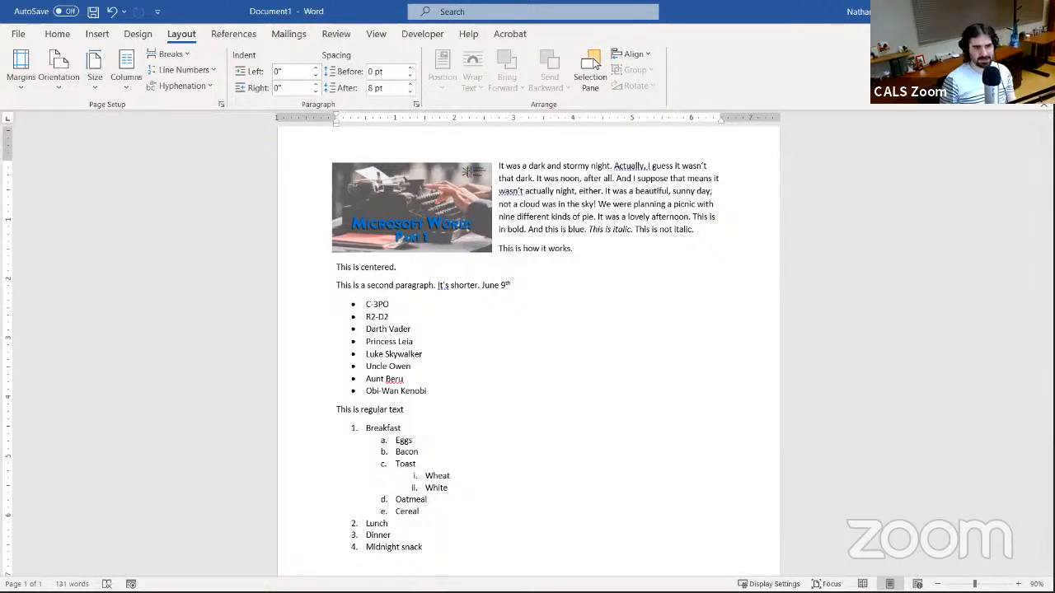
{"action": "left_click", "coordinate": [64, 77]}
{"action": "left_click", "coordinate": [30, 78]}
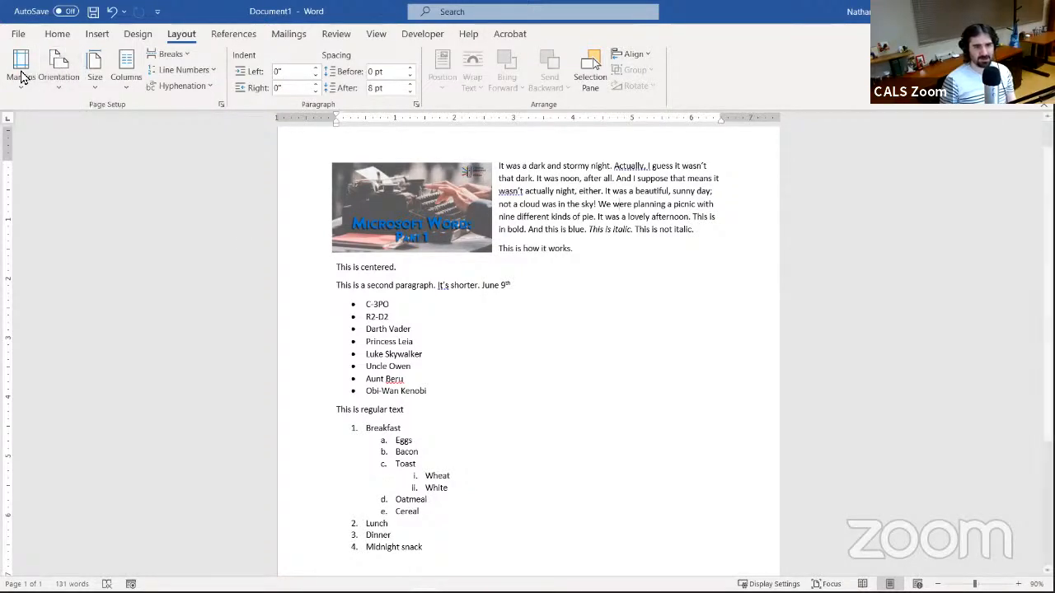
{"action": "left_click", "coordinate": [32, 84]}
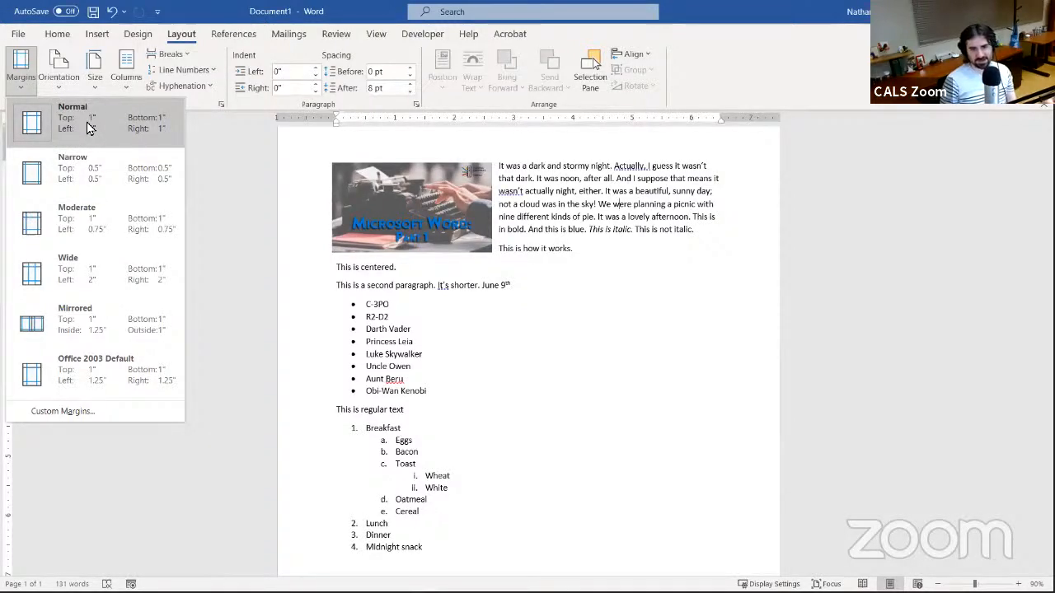
{"action": "left_click", "coordinate": [91, 173]}
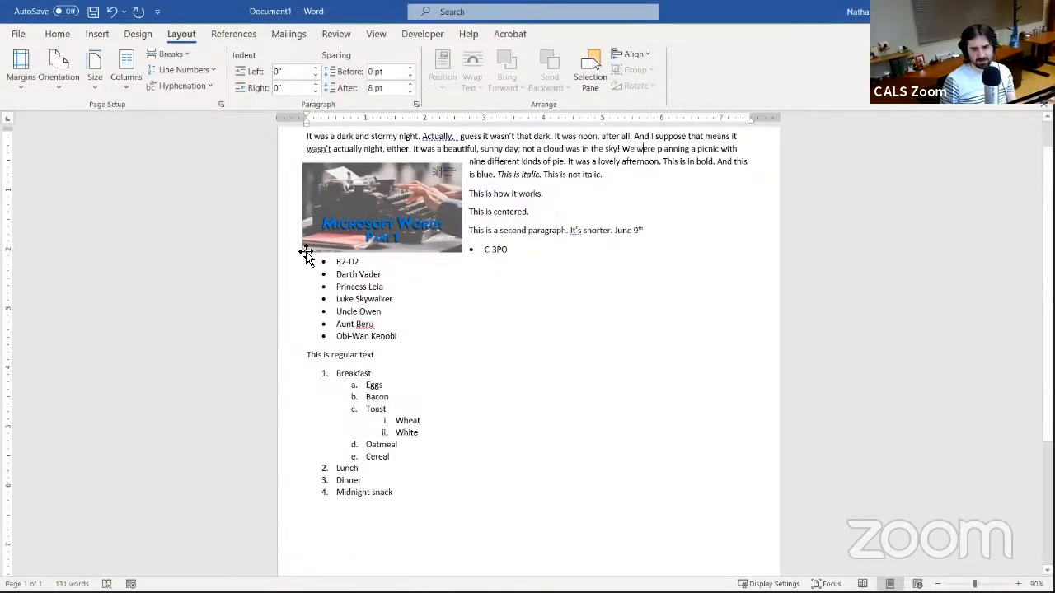
Try the Moderate page margins, followed by the Wide preset with 2" left and right margins
{"action": "left_click", "coordinate": [10, 76]}
{"action": "left_click", "coordinate": [72, 246]}
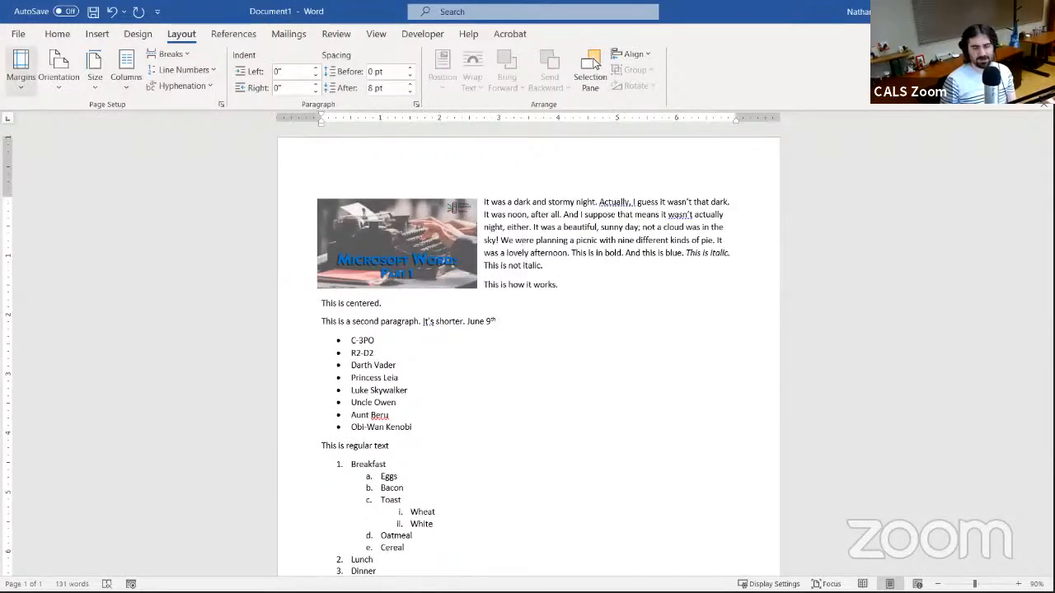
{"action": "left_click", "coordinate": [35, 72]}
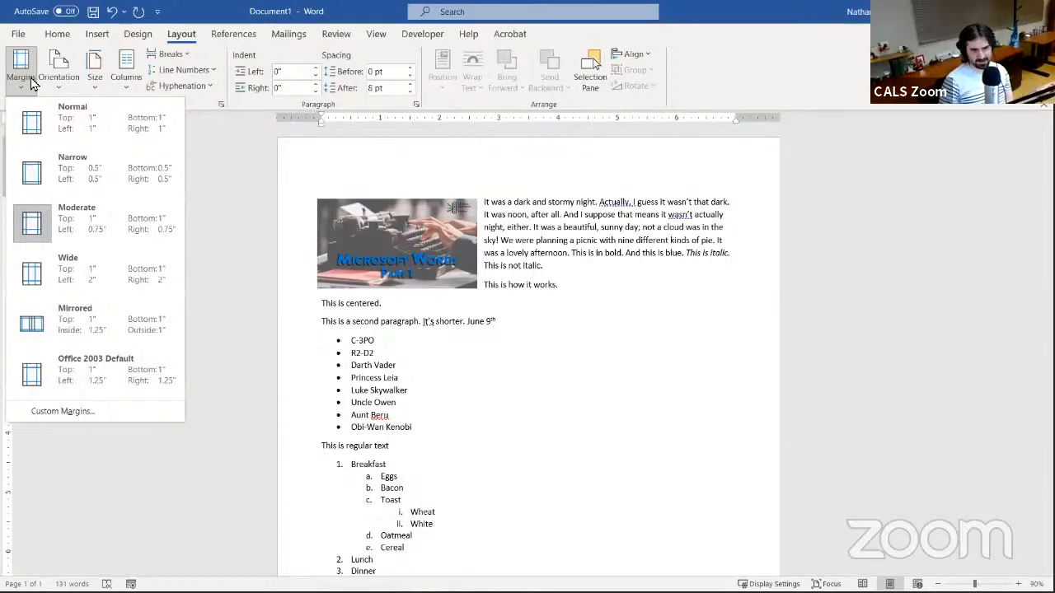
{"action": "left_click", "coordinate": [33, 285]}
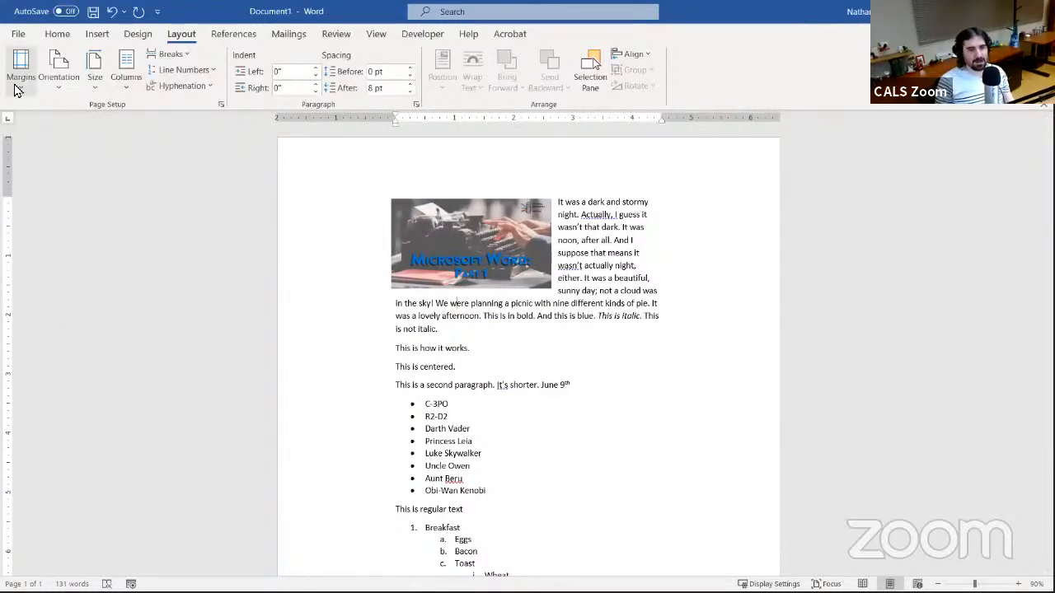
Return the page margins to the Normal preset of 1" on all sides
{"action": "left_click", "coordinate": [15, 89]}
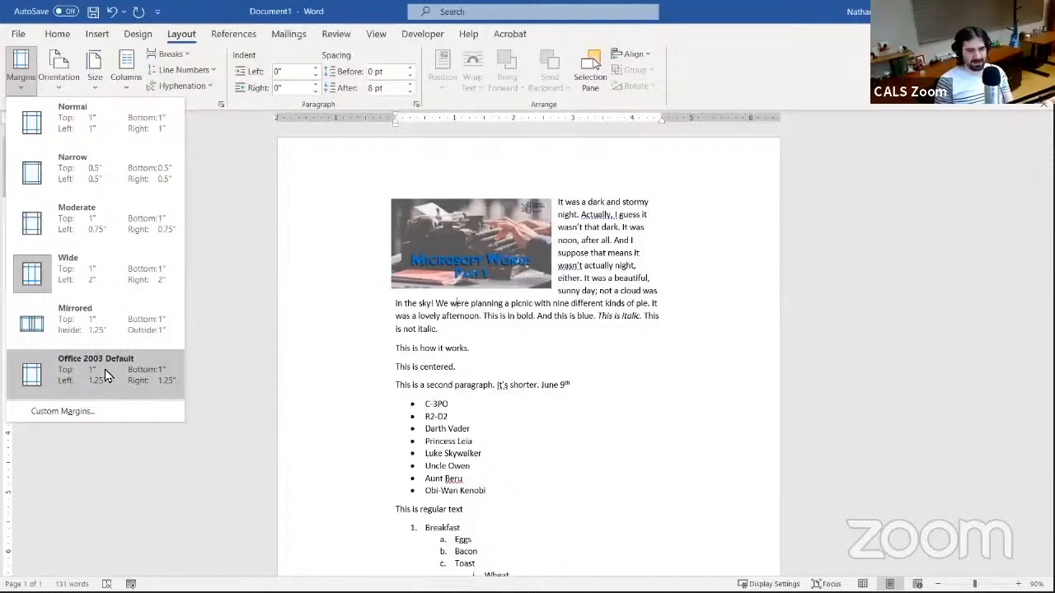
{"action": "left_click", "coordinate": [103, 146]}
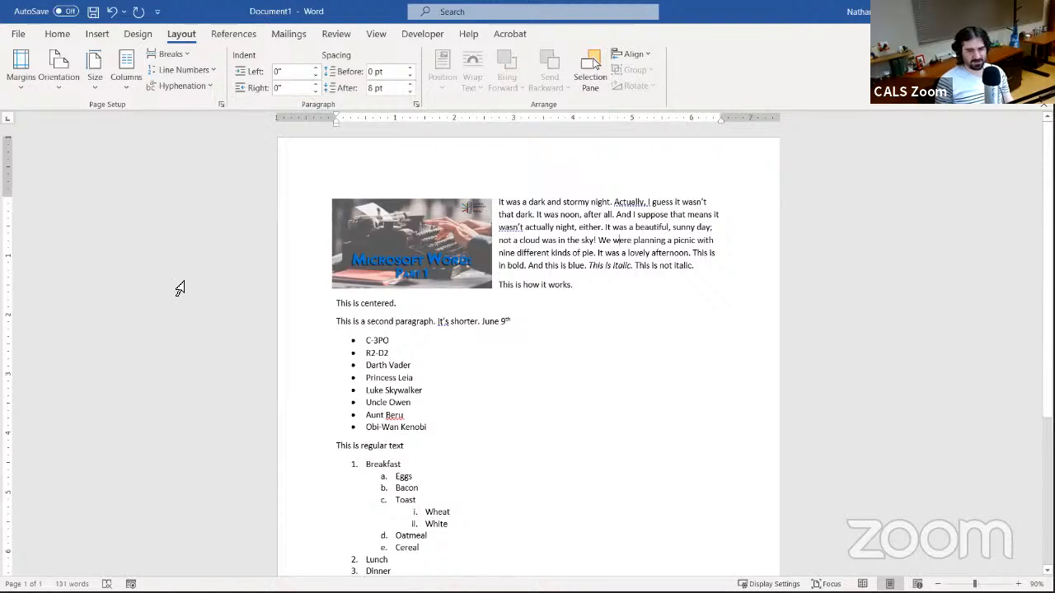
Change the page orientation to Landscape and look over the resulting page layout
{"action": "left_click", "coordinate": [70, 87]}
{"action": "left_click", "coordinate": [82, 150]}
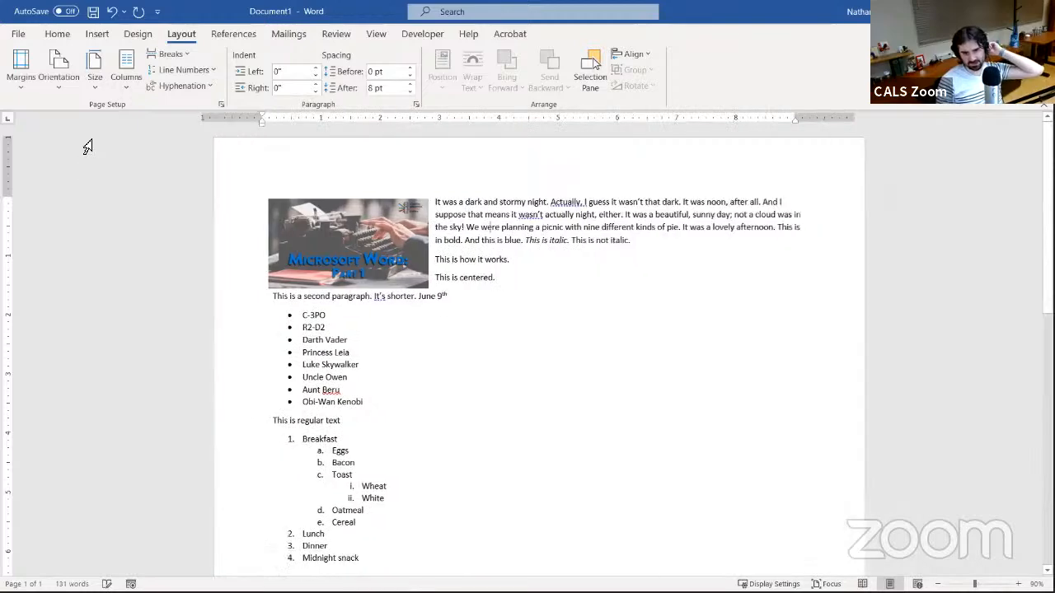
{"action": "scroll", "coordinate": [446, 376], "scroll_direction": "down", "scroll_amount": 3}
{"action": "scroll", "coordinate": [446, 376], "scroll_direction": "up", "scroll_amount": 3}
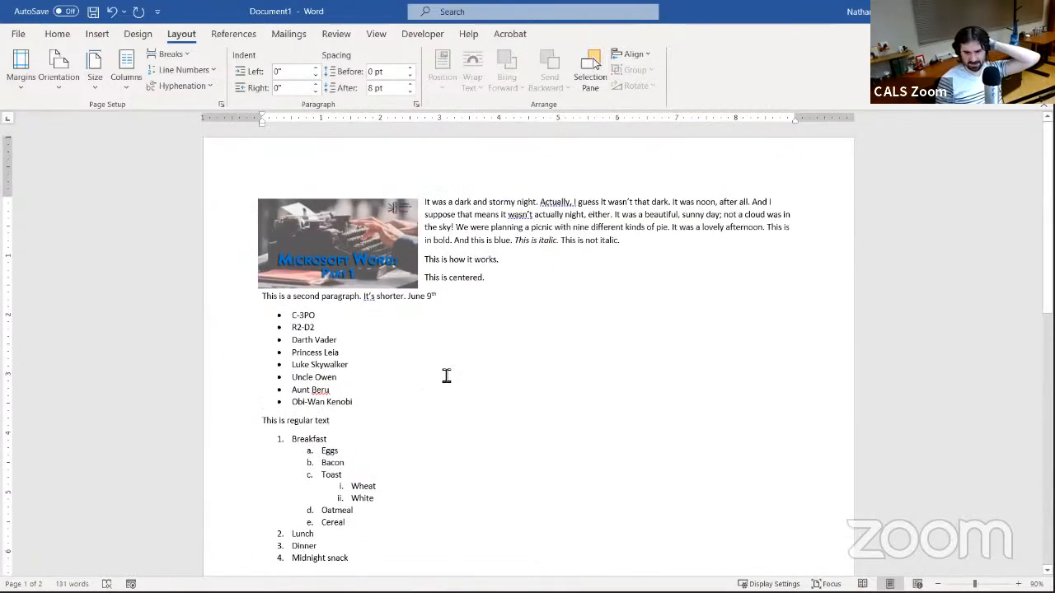
Look over the landscape layout and return the page orientation to Portrait
{"action": "scroll", "coordinate": [377, 322], "scroll_direction": "down", "scroll_amount": 3}
{"action": "scroll", "coordinate": [377, 322], "scroll_direction": "up", "scroll_amount": 3}
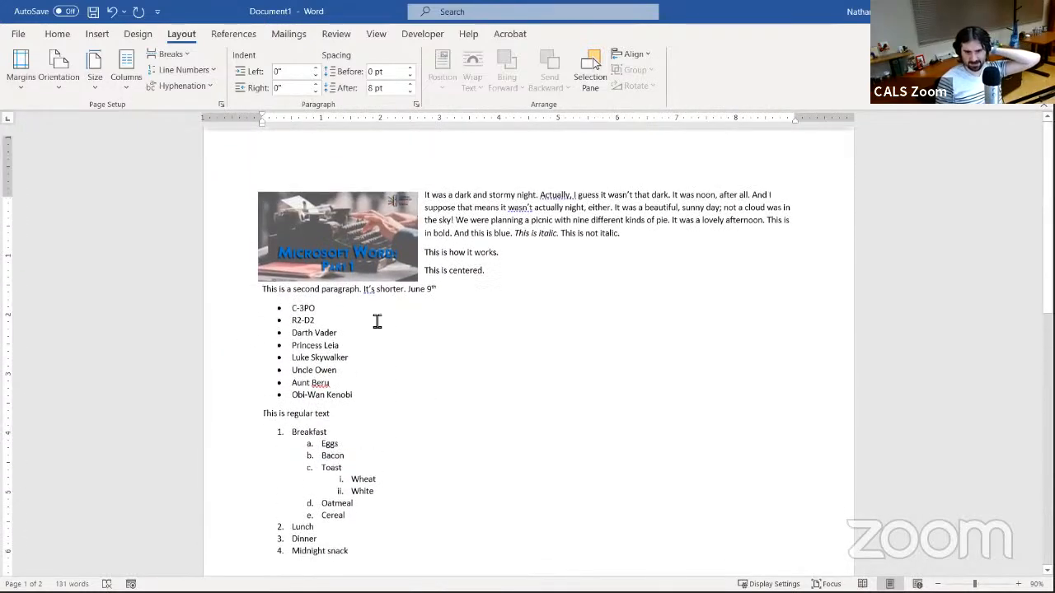
{"action": "left_click", "coordinate": [66, 86]}
{"action": "left_click", "coordinate": [87, 113]}
Try the Tabloid 11" x 17" paper size and look over the resulting page
{"action": "left_click", "coordinate": [96, 86]}
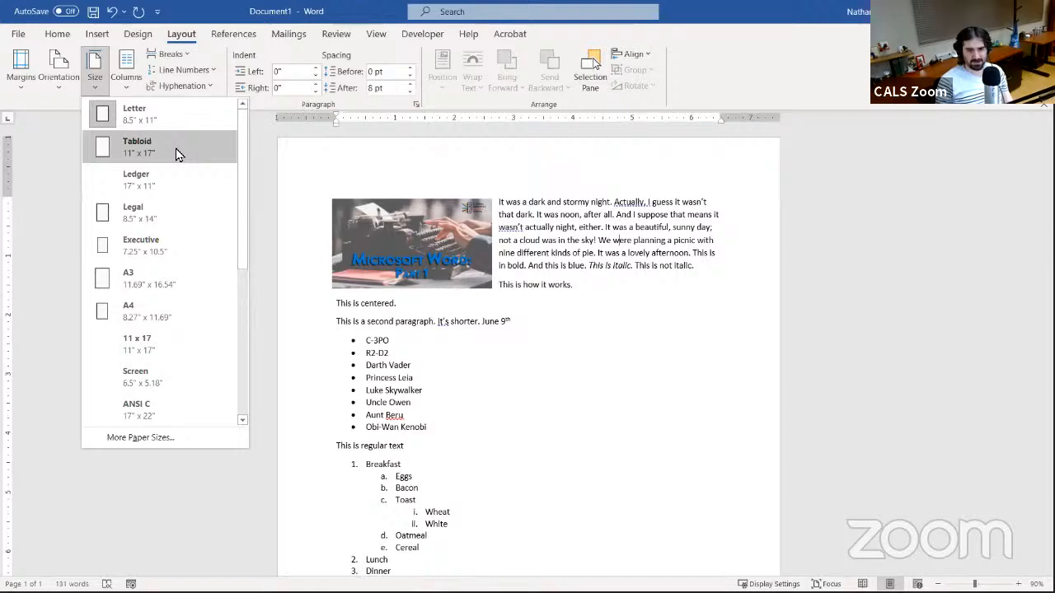
{"action": "left_click", "coordinate": [155, 152]}
{"action": "scroll", "coordinate": [168, 261], "scroll_direction": "down", "scroll_amount": 10}
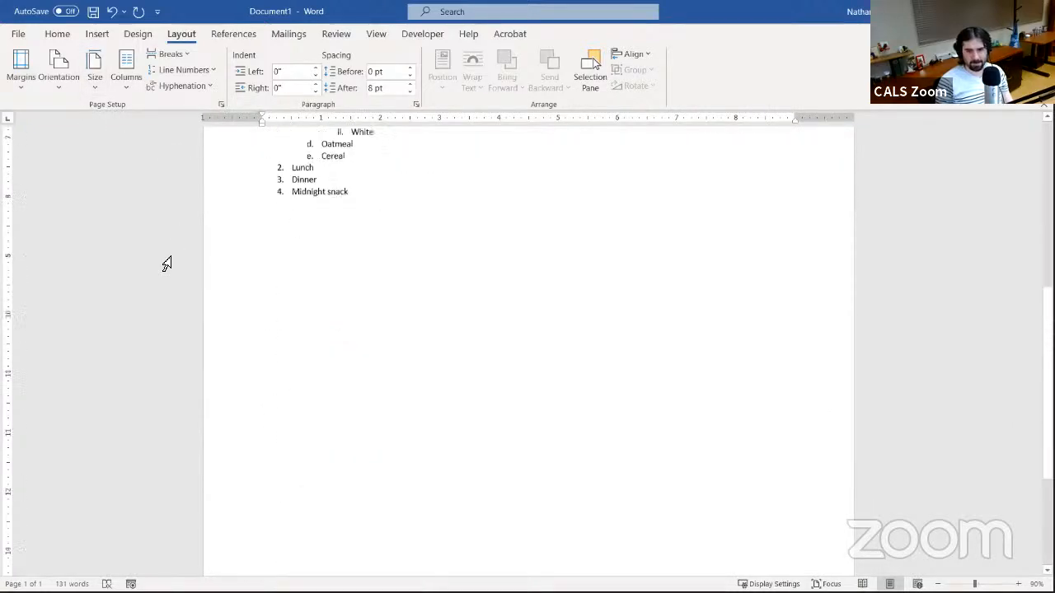
{"action": "scroll", "coordinate": [167, 264], "scroll_direction": "up", "scroll_amount": 8}
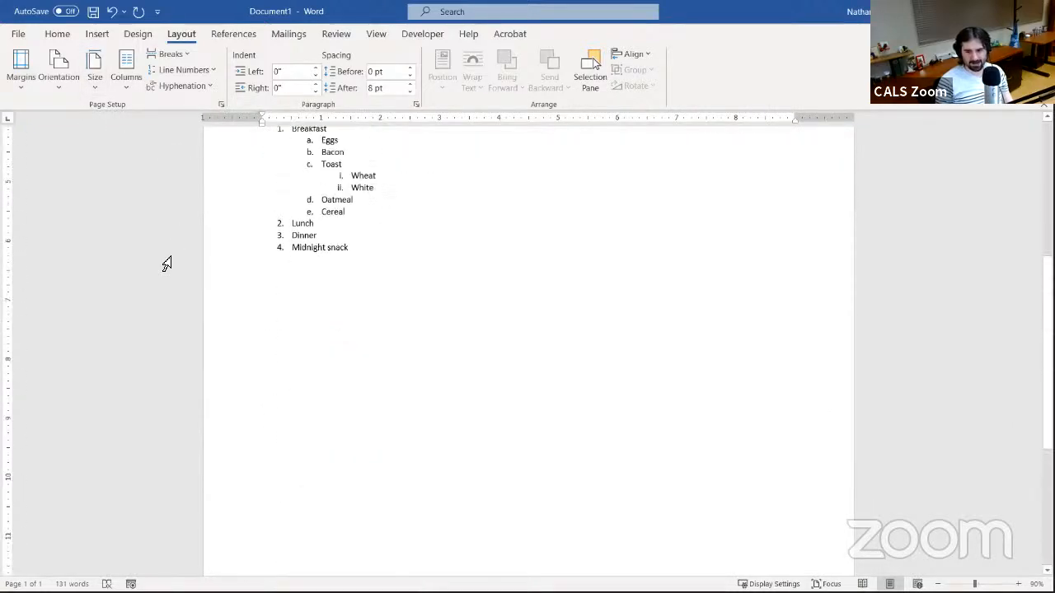
Try the Executive 7.25" x 10.5" paper size and look over the resulting page
{"action": "left_click", "coordinate": [96, 78]}
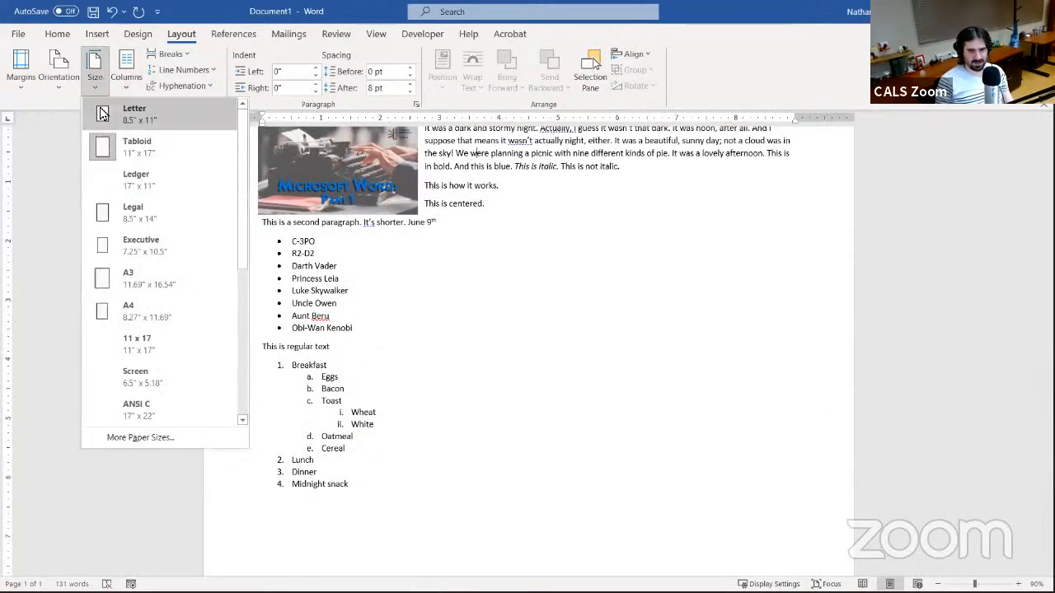
{"action": "left_click", "coordinate": [159, 250]}
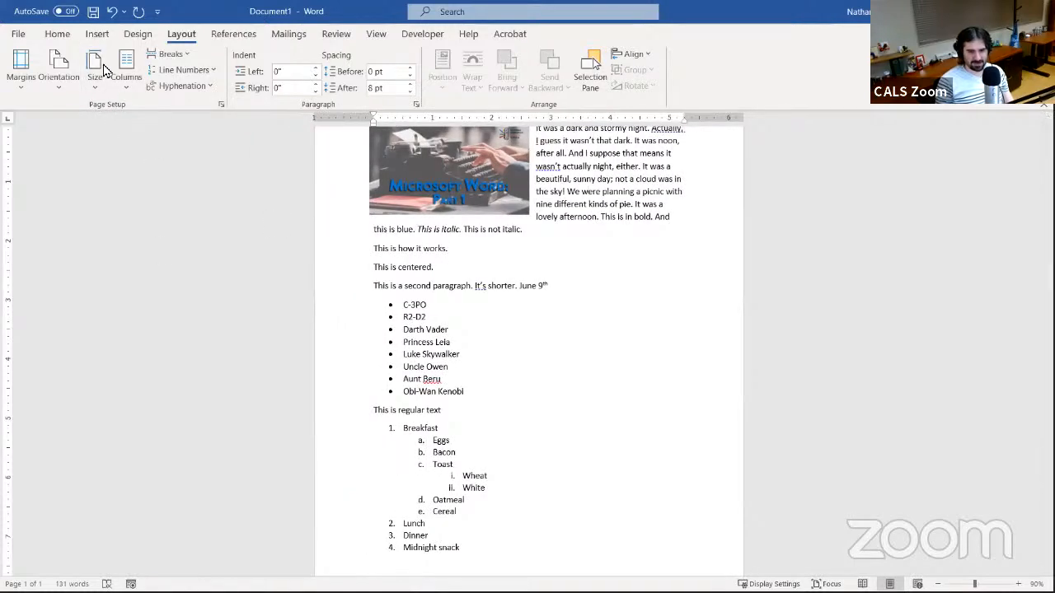
{"action": "left_click", "coordinate": [95, 73]}
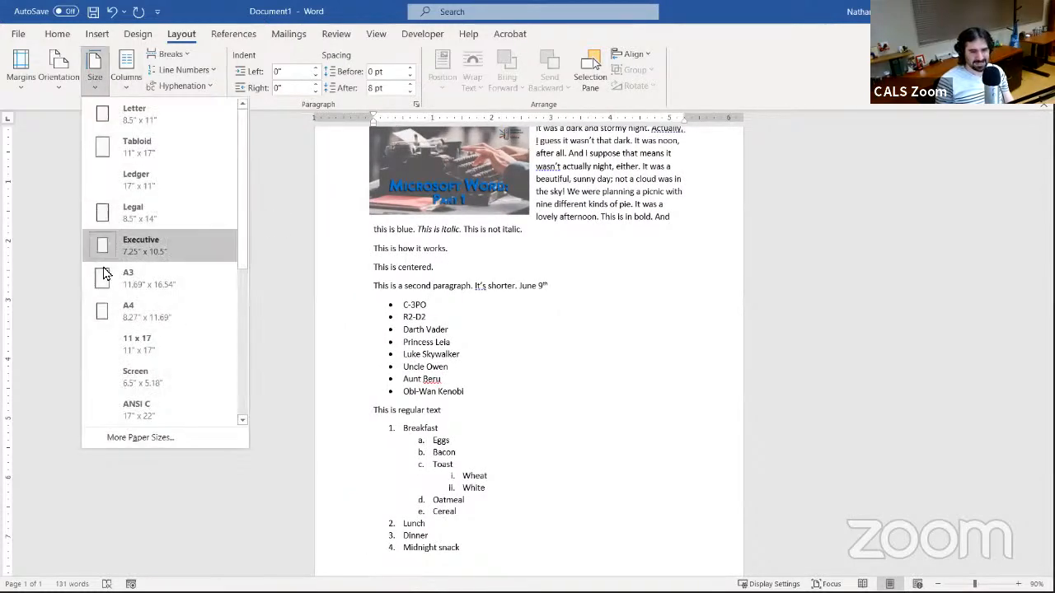
{"action": "left_click", "coordinate": [228, 271]}
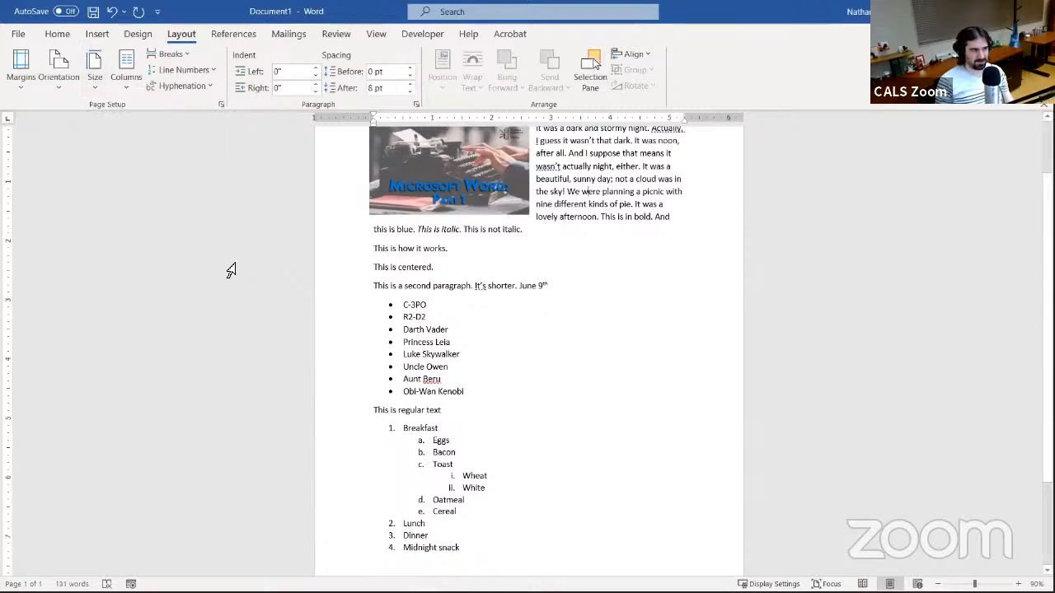
{"action": "scroll", "coordinate": [230, 271], "scroll_direction": "up", "scroll_amount": 1}
{"action": "scroll", "coordinate": [231, 270], "scroll_direction": "down", "scroll_amount": 3}
{"action": "scroll", "coordinate": [230, 271], "scroll_direction": "up", "scroll_amount": 3}
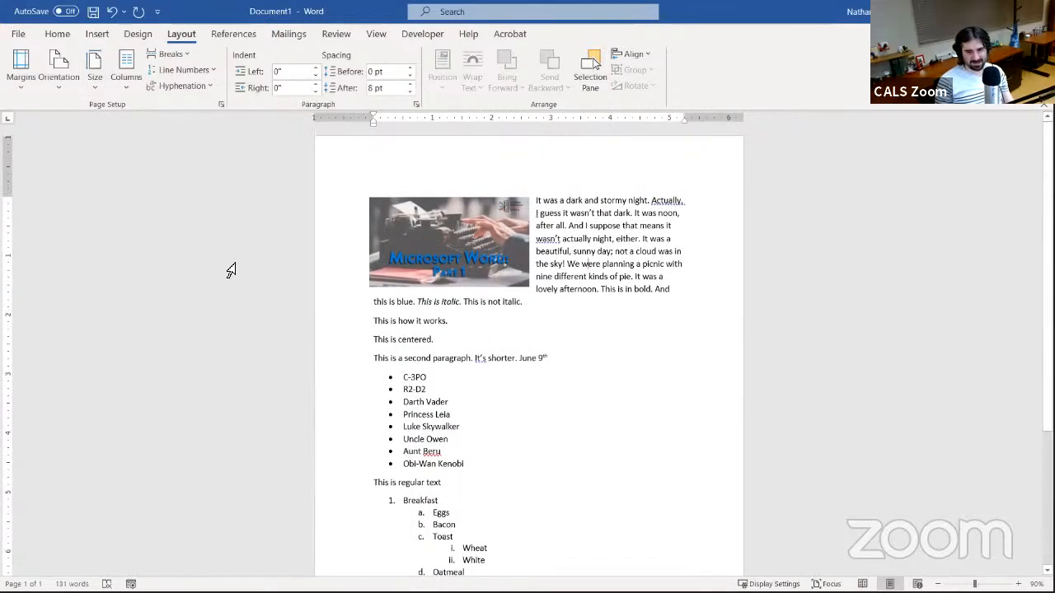
Set the paper size back to Letter, 8.5" x 11", and review the page
{"action": "left_click", "coordinate": [95, 76]}
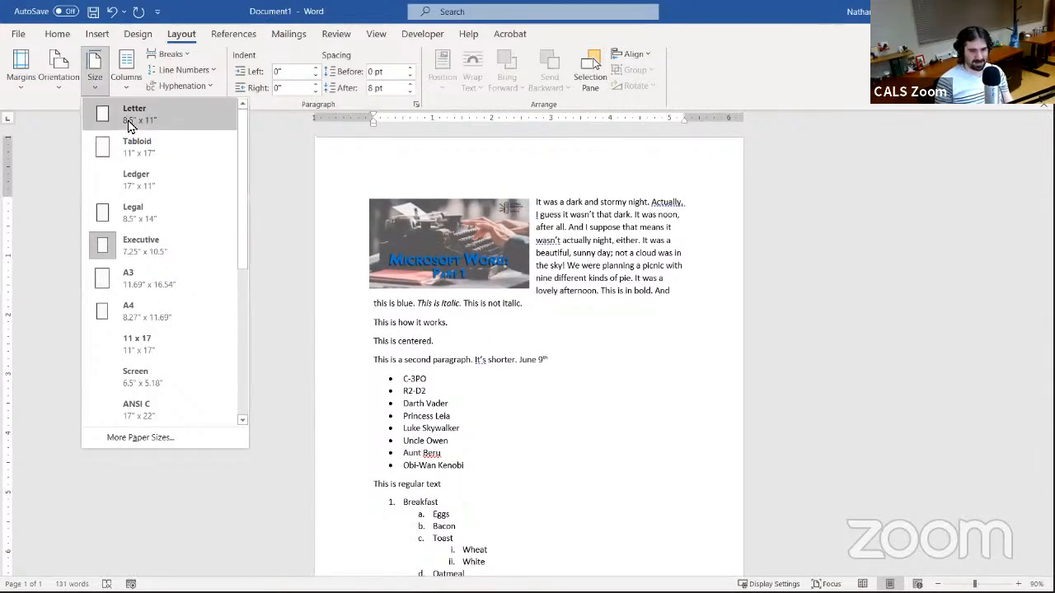
{"action": "left_click", "coordinate": [124, 115]}
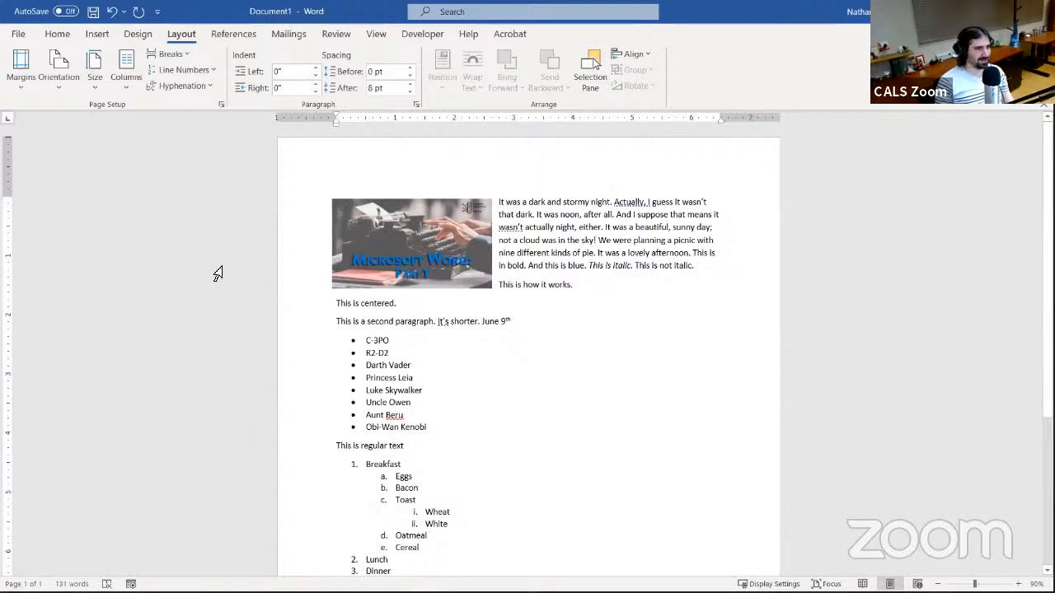
{"action": "scroll", "coordinate": [246, 228], "scroll_direction": "down", "scroll_amount": 3}
{"action": "scroll", "coordinate": [245, 226], "scroll_direction": "up", "scroll_amount": 3}
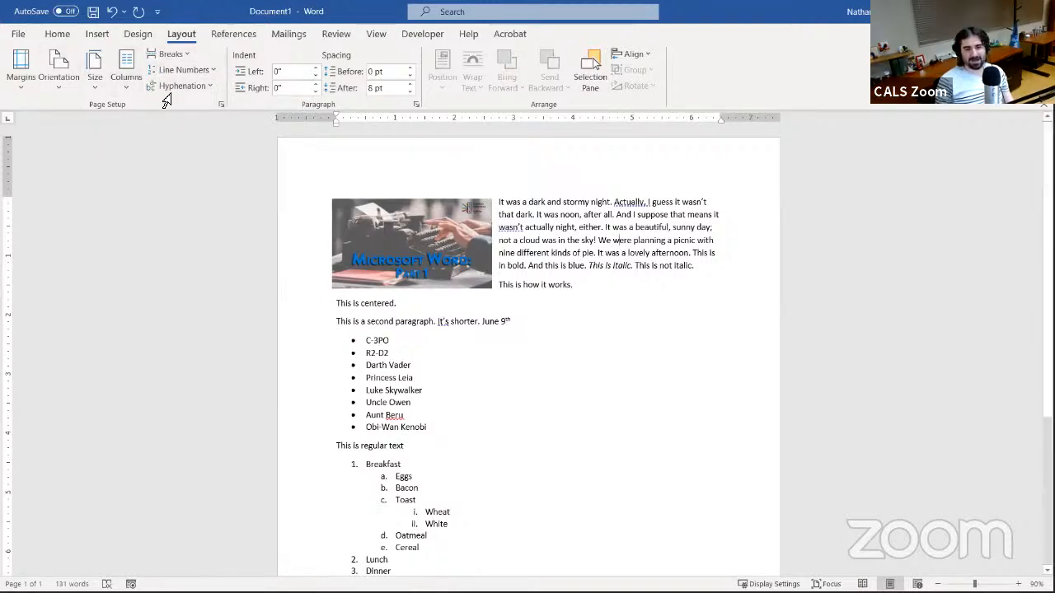
{"action": "left_click", "coordinate": [98, 83]}
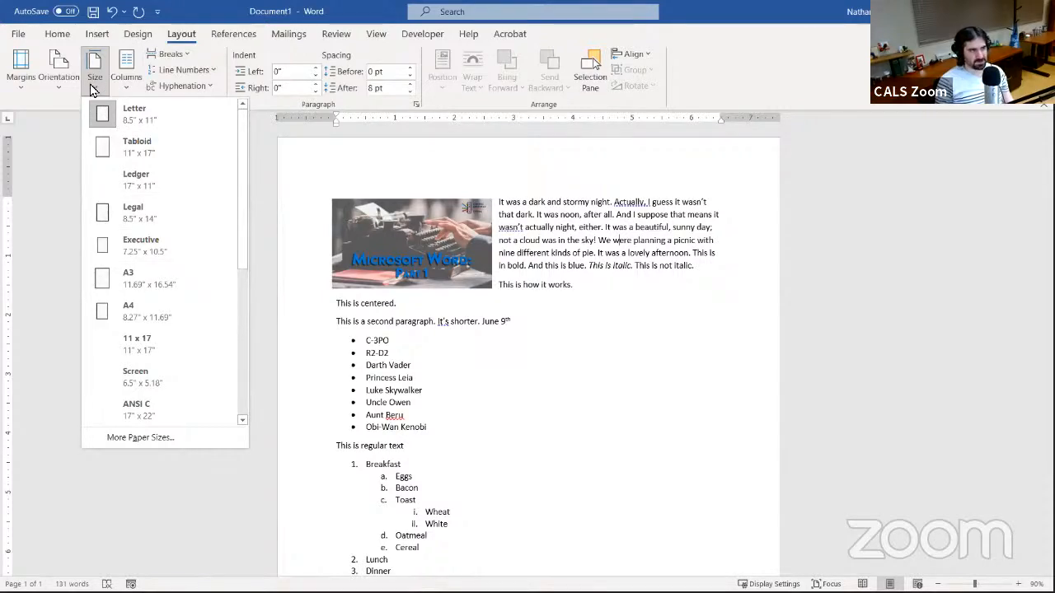
{"action": "left_click", "coordinate": [93, 87]}
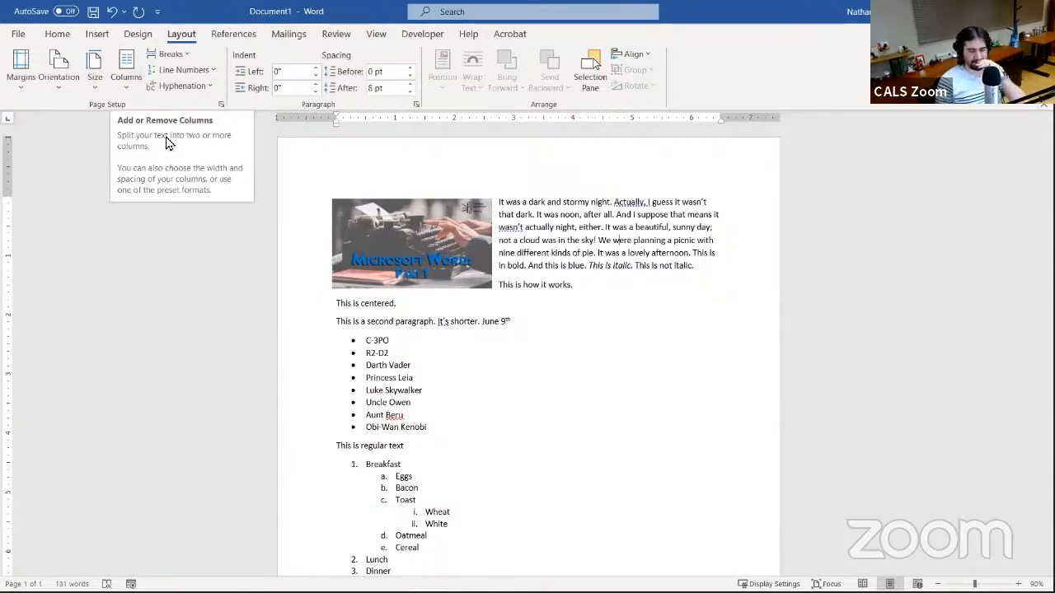
Split the document text into two columns and look over the resulting layout
{"action": "left_click", "coordinate": [119, 79]}
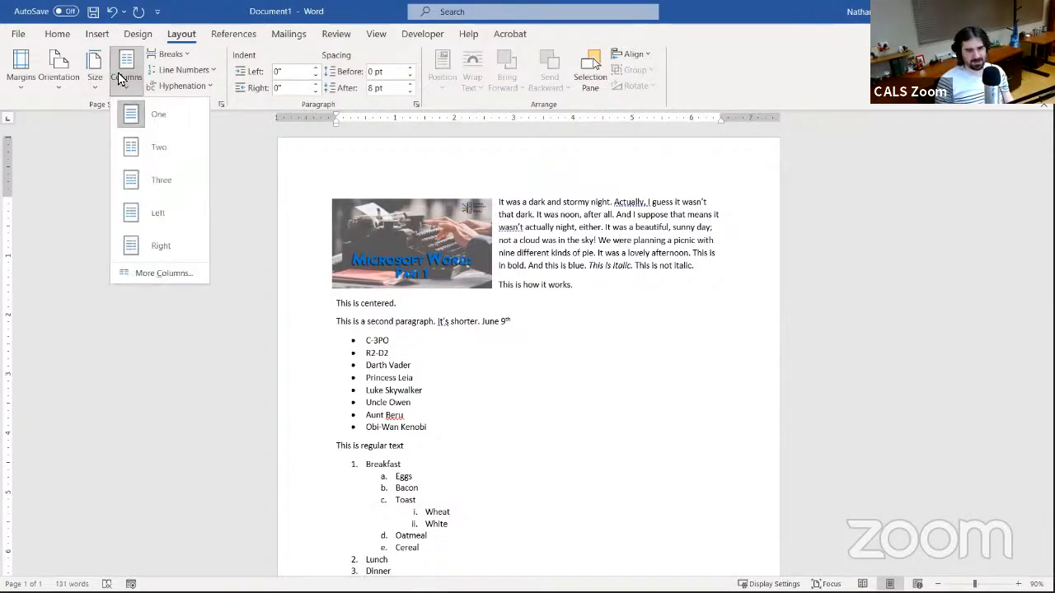
{"action": "left_click", "coordinate": [132, 158]}
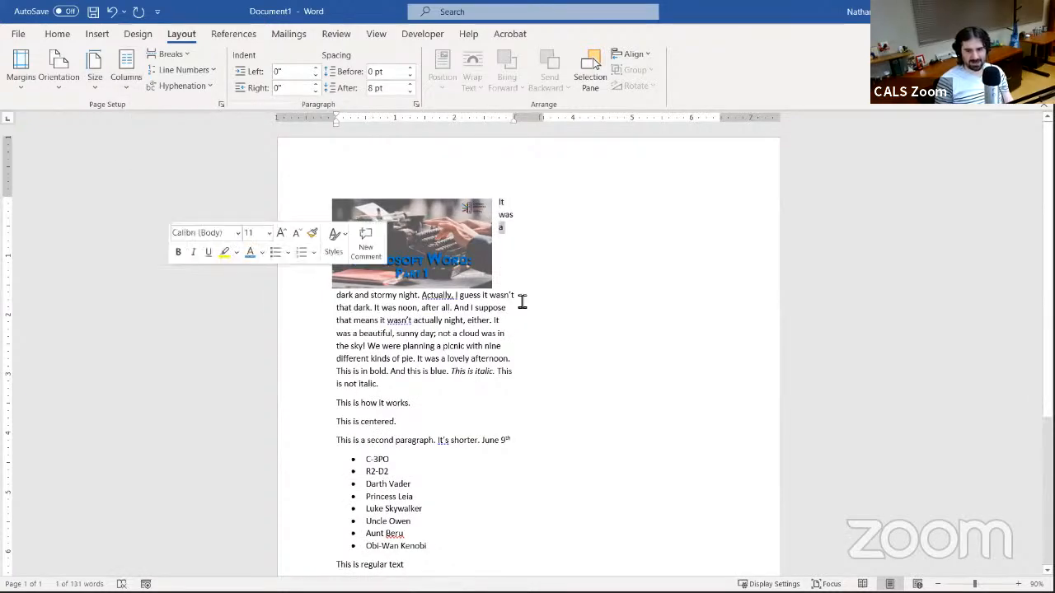
{"action": "scroll", "coordinate": [522, 299], "scroll_direction": "down", "scroll_amount": 5}
{"action": "scroll", "coordinate": [523, 302], "scroll_direction": "up", "scroll_amount": 5}
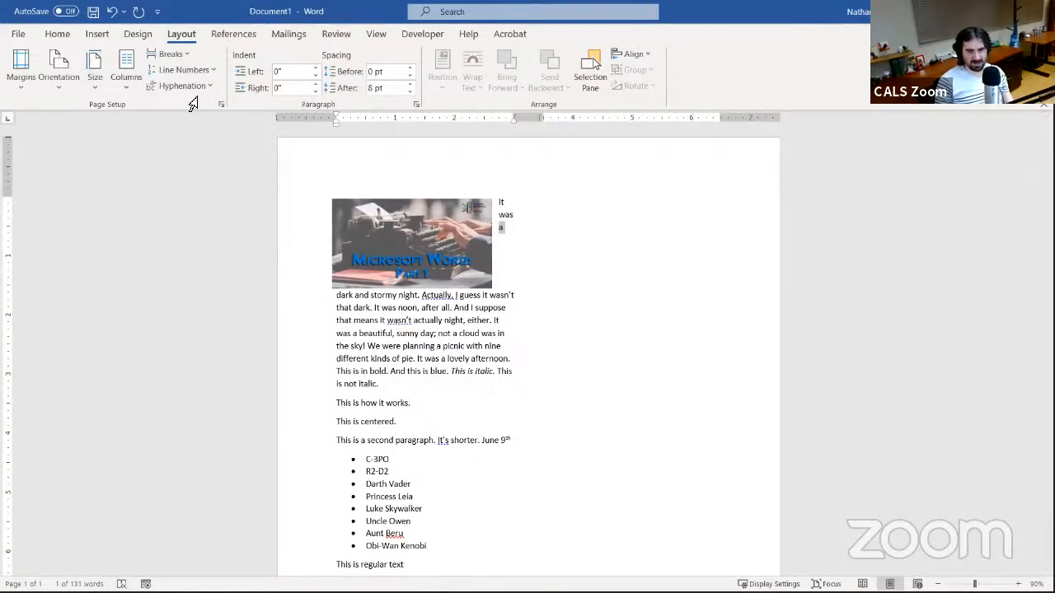
{"action": "scroll", "coordinate": [433, 288], "scroll_direction": "down", "scroll_amount": 5}
{"action": "scroll", "coordinate": [372, 299], "scroll_direction": "up", "scroll_amount": 5}
{"action": "scroll", "coordinate": [372, 298], "scroll_direction": "down", "scroll_amount": 5}
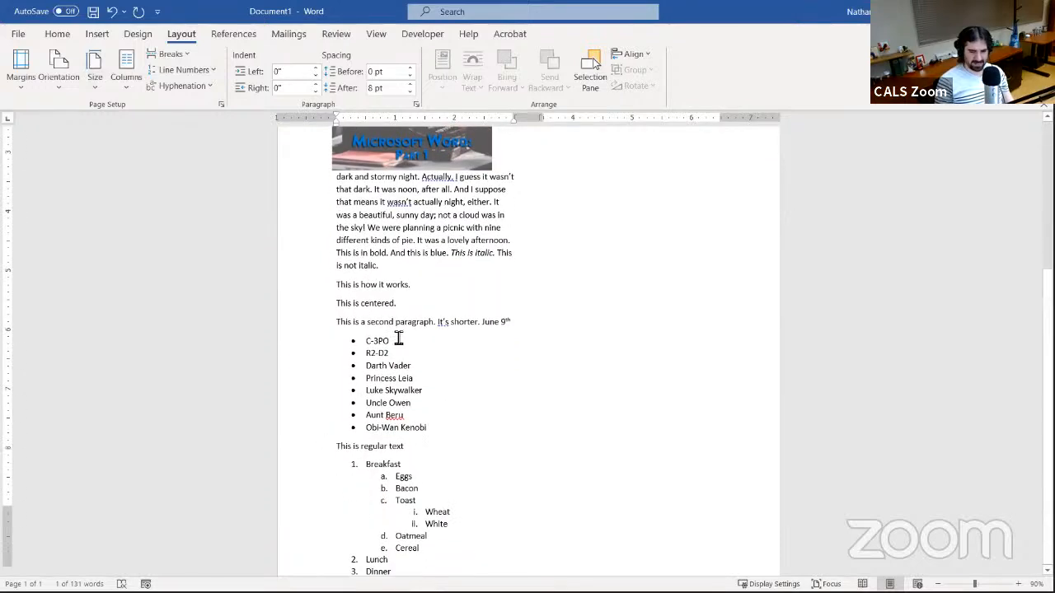
{"action": "scroll", "coordinate": [384, 245], "scroll_direction": "up", "scroll_amount": 3}
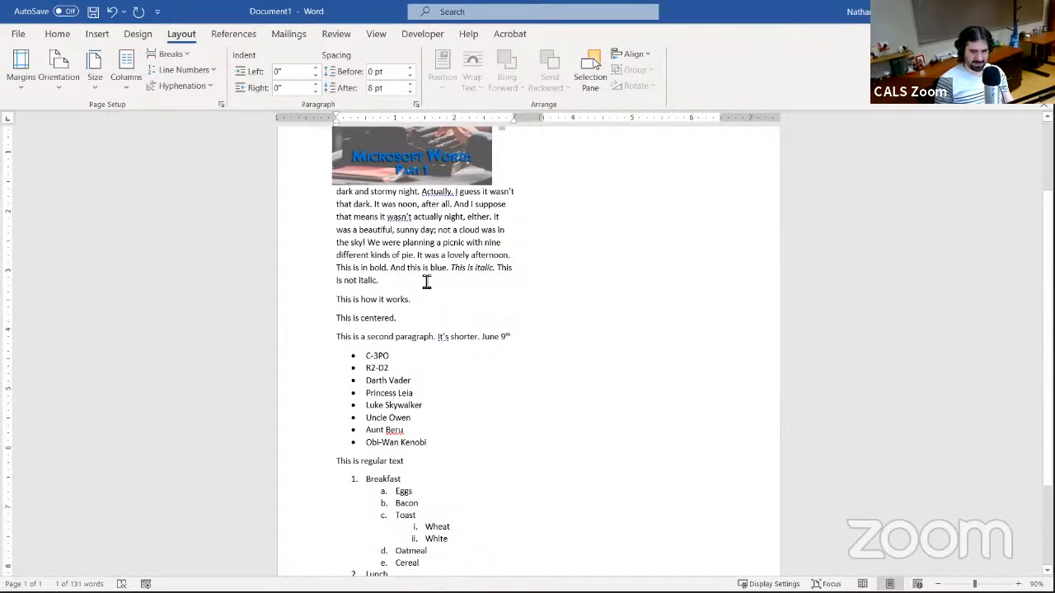
Copy the opening paragraph's text, from the start of the story through "This is not italic."
{"action": "left_click_drag", "start_coordinate": [416, 280], "coordinate": [500, 179]}
{"action": "left_click_drag", "start_coordinate": [502, 179], "coordinate": [501, 175]}
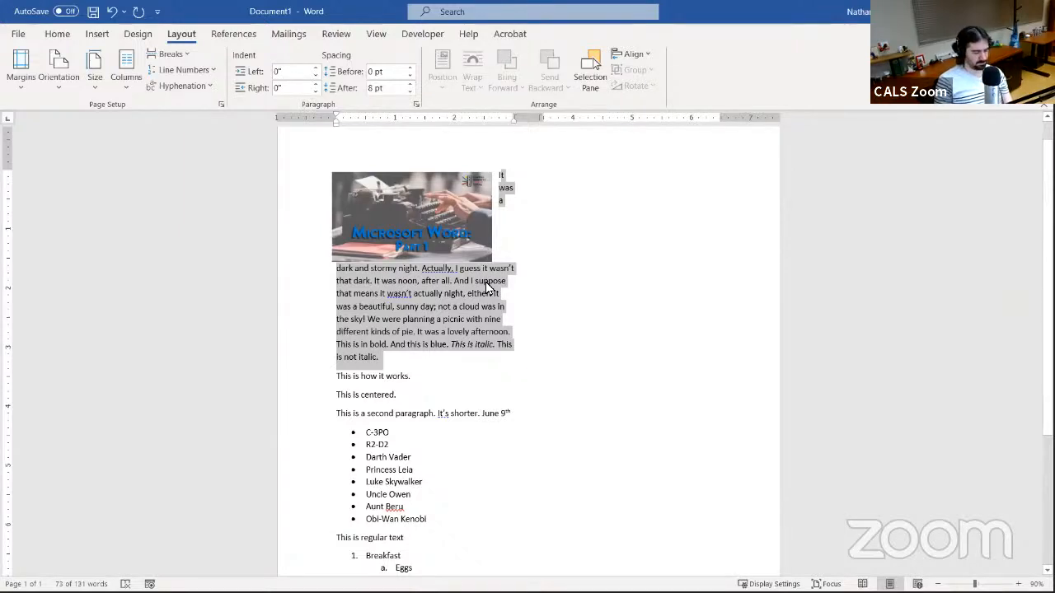
{"action": "scroll", "coordinate": [471, 438], "scroll_direction": "down", "scroll_amount": 5}
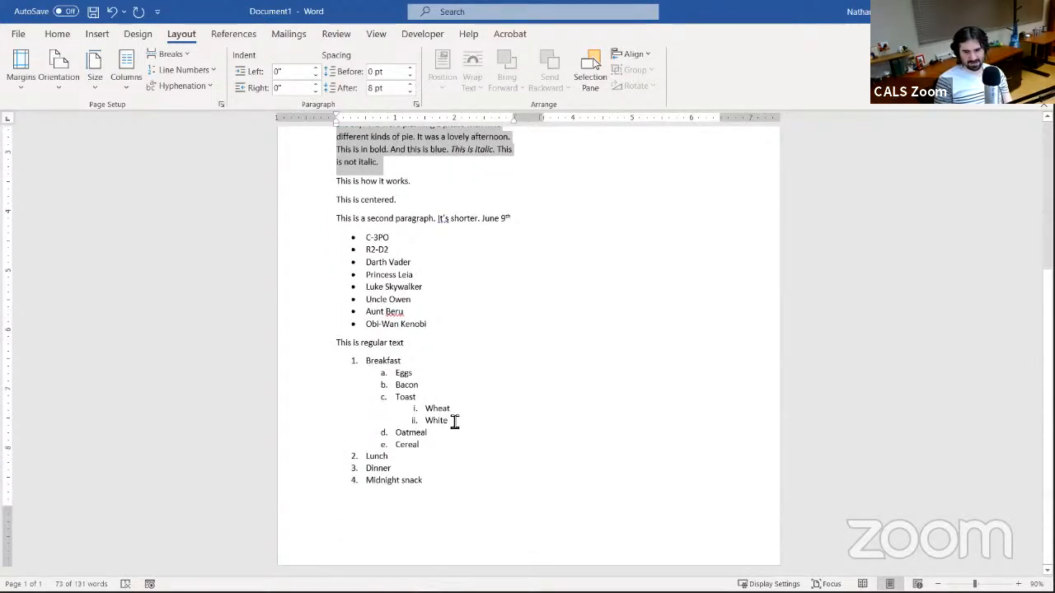
{"action": "scroll", "coordinate": [454, 421], "scroll_direction": "up", "scroll_amount": 5}
{"action": "right_click", "coordinate": [427, 307]}
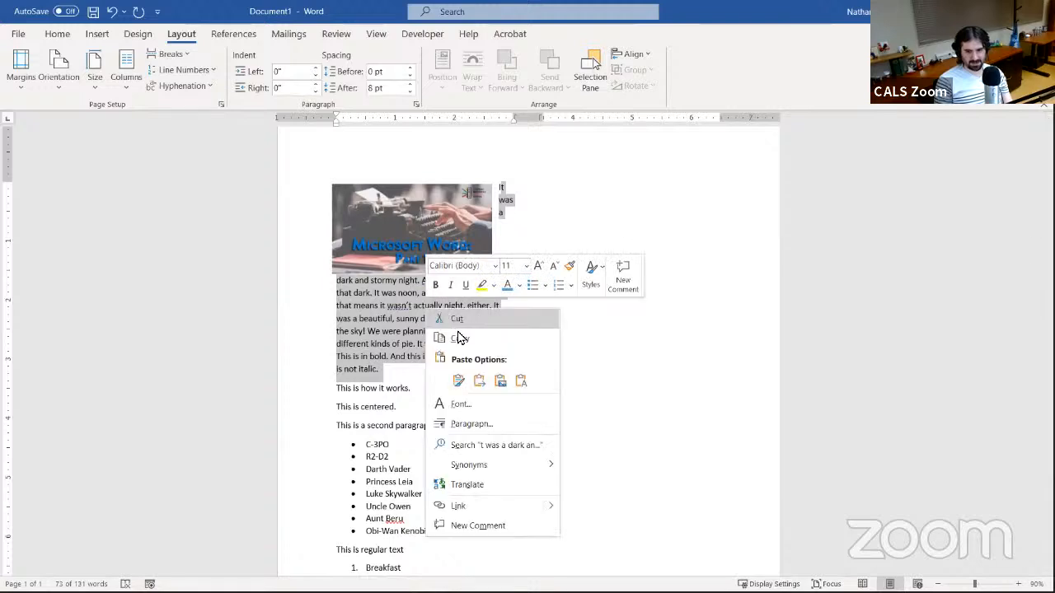
{"action": "left_click", "coordinate": [460, 340]}
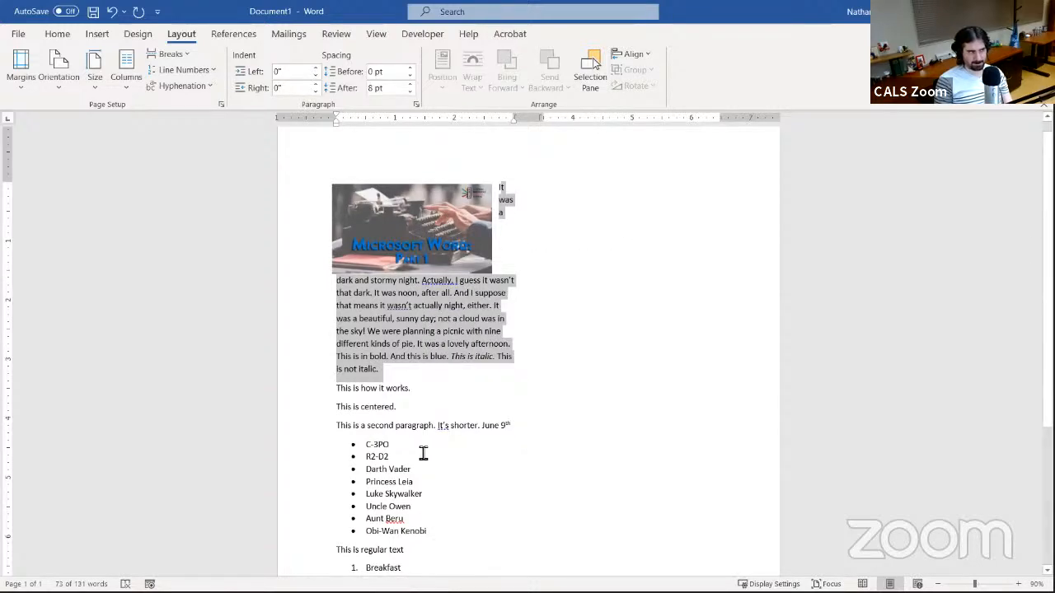
Paste the copied paragraph below the numbered list and correct its opening to read "It was a dark and stormy night."
{"action": "scroll", "coordinate": [424, 456], "scroll_direction": "down", "scroll_amount": 5}
{"action": "left_click", "coordinate": [454, 503]}
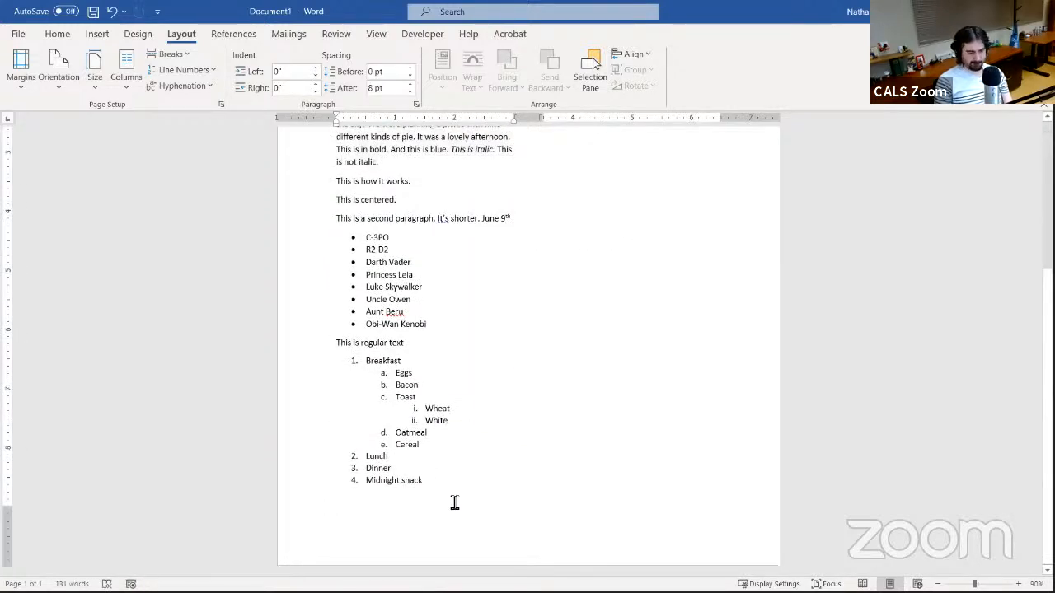
{"action": "key", "text": "ctrl+v"}
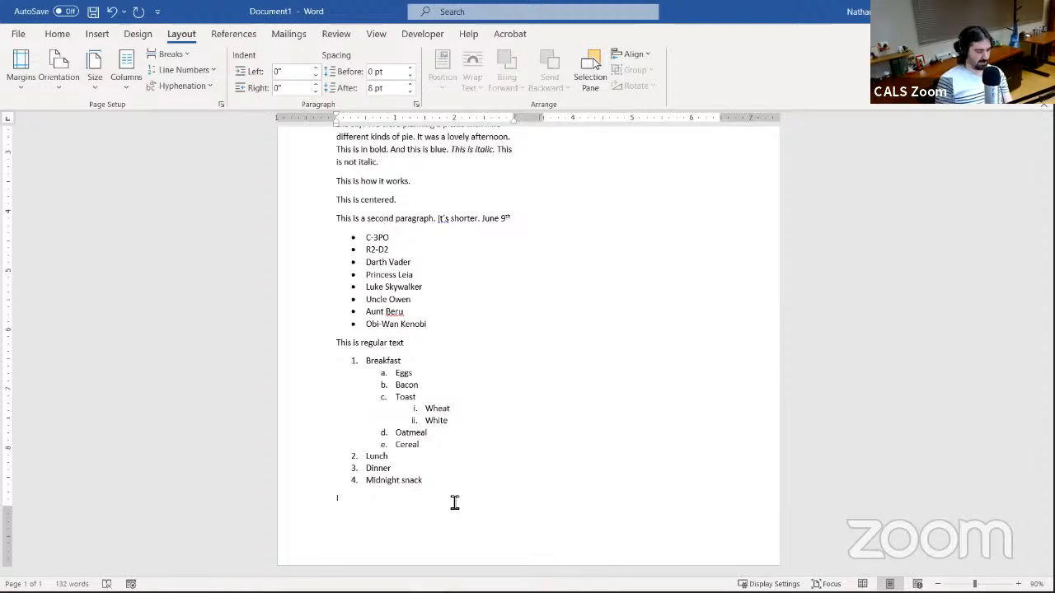
{"action": "key", "text": "ctrl+v"}
{"action": "scroll", "coordinate": [469, 450], "scroll_direction": "up", "scroll_amount": 4}
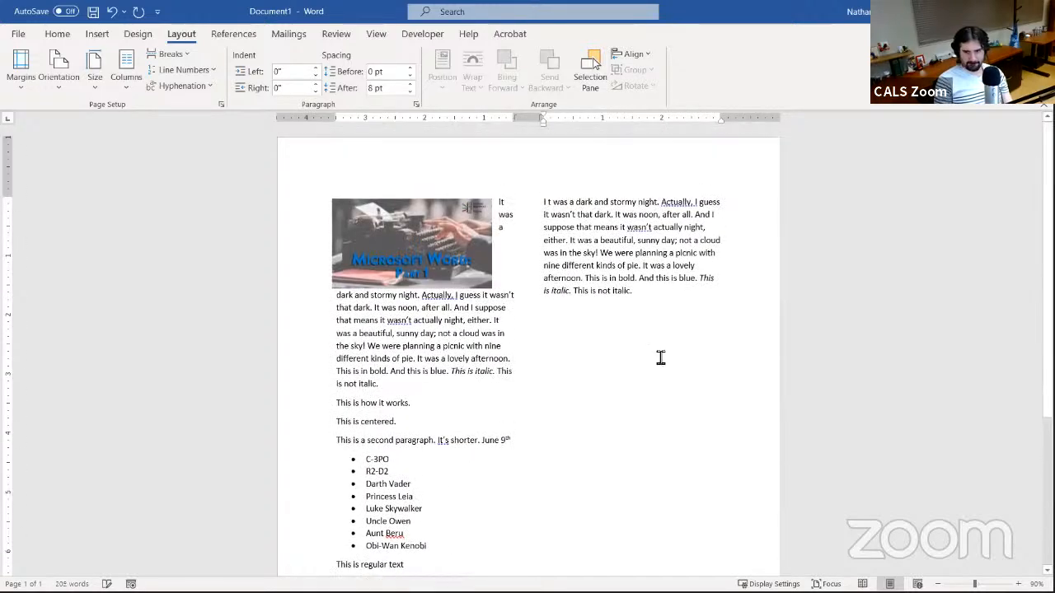
{"action": "left_click", "coordinate": [553, 204]}
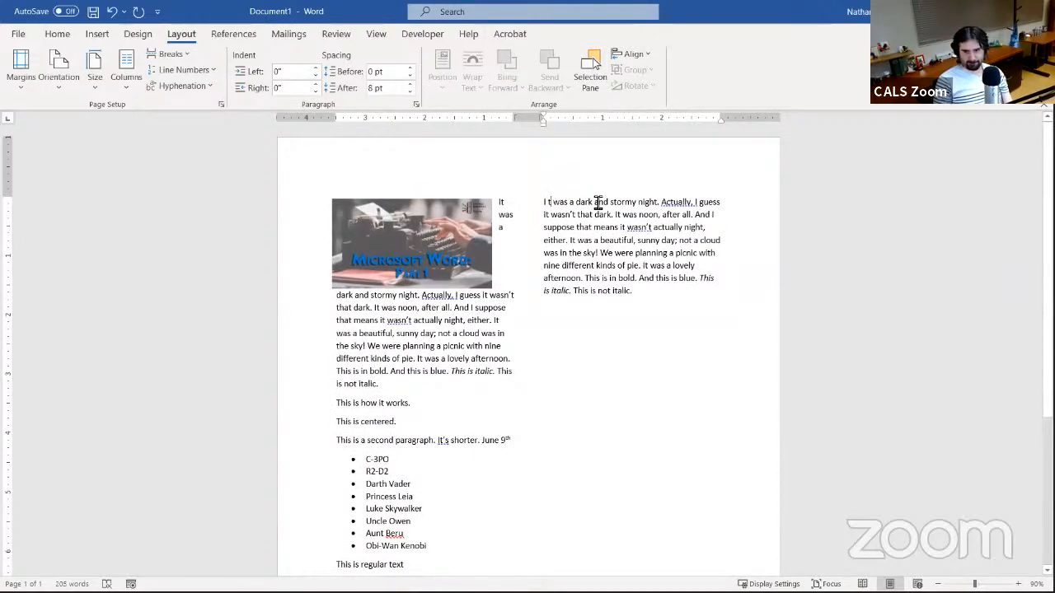
{"action": "key", "text": "Delete"}
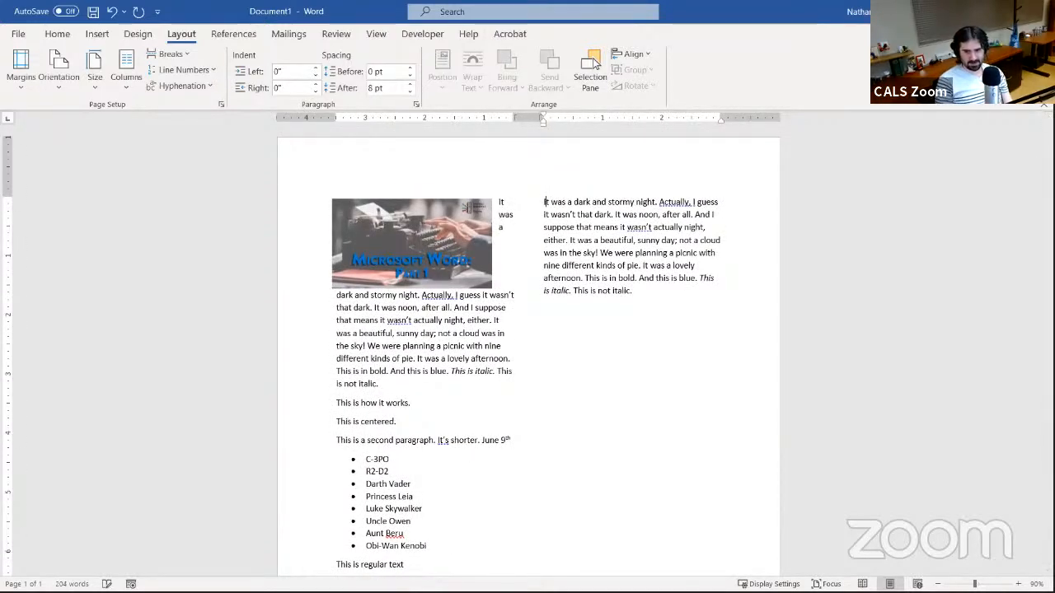
Copy the whole pasted paragraph in the second column and place the cursor on the empty line beneath it
{"action": "triple_click", "coordinate": [664, 294]}
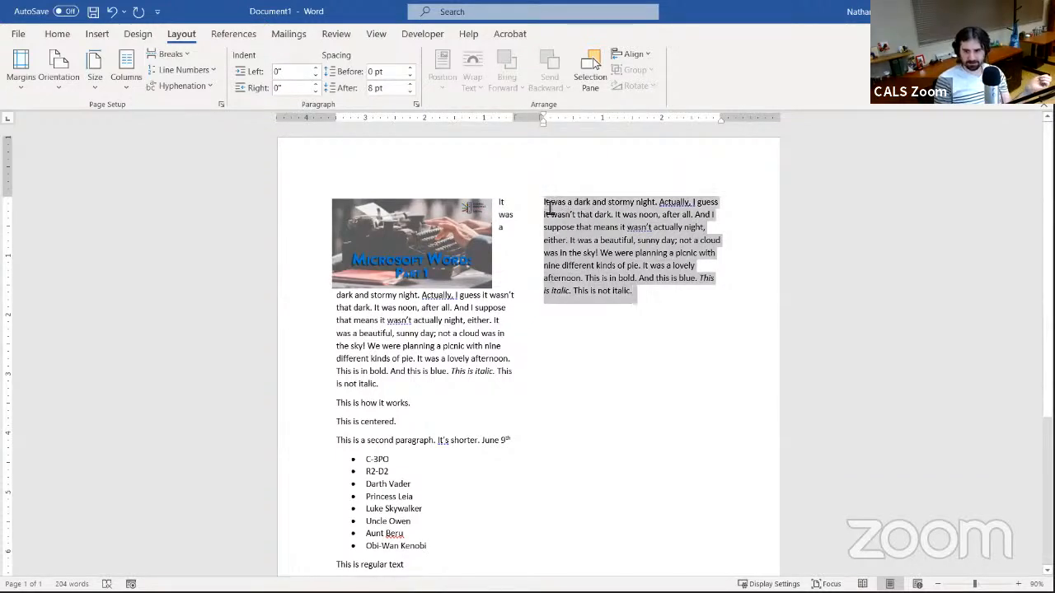
{"action": "right_click", "coordinate": [579, 254]}
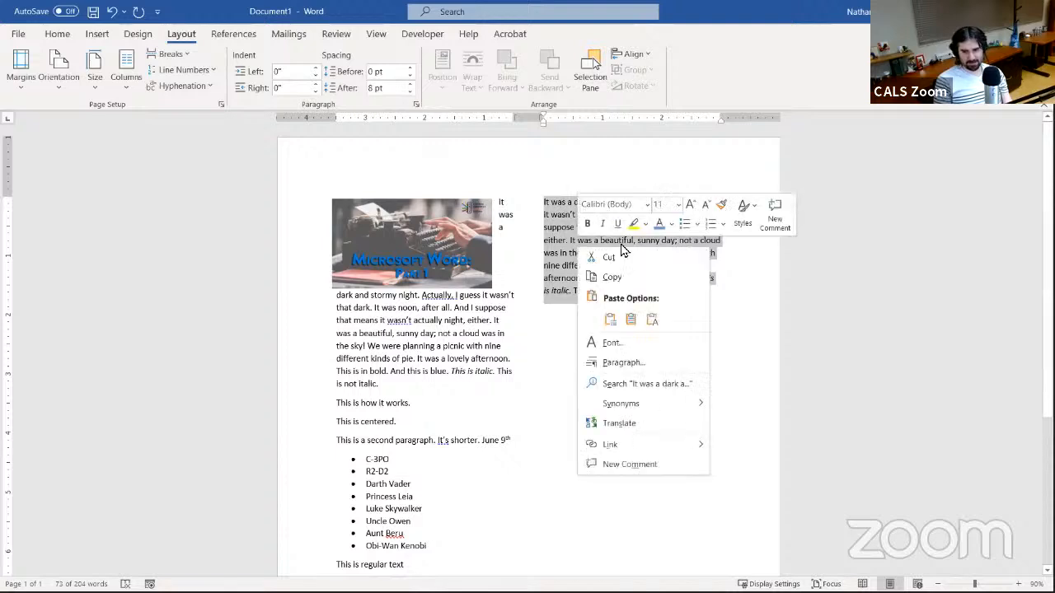
{"action": "left_click", "coordinate": [614, 277]}
{"action": "left_click", "coordinate": [678, 309]}
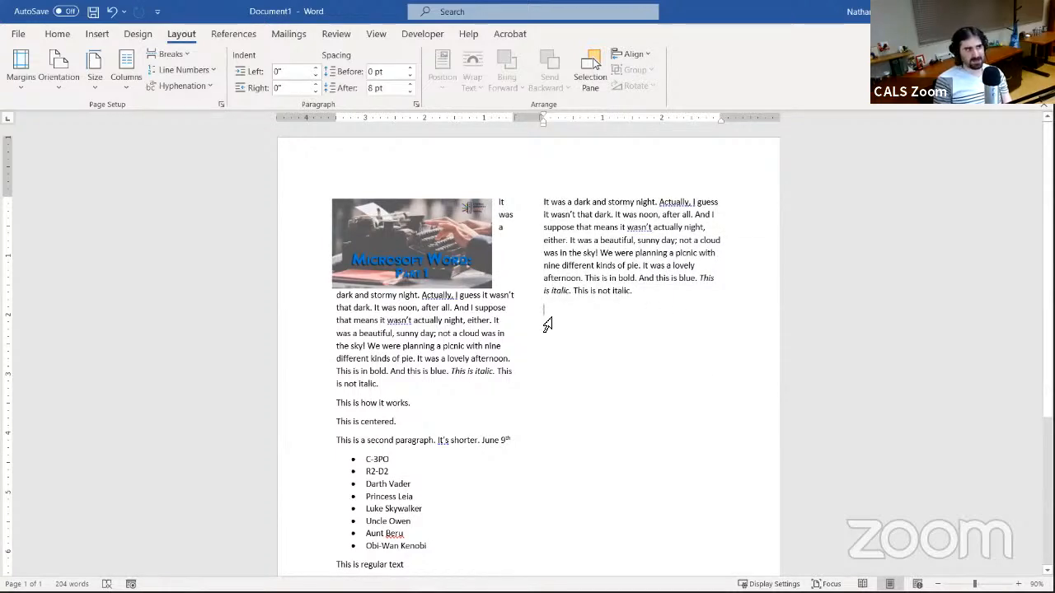
Preview pasting the paragraph with Keep Source Formatting on the empty line, leave it unapplied, and point out the Paste command
{"action": "right_click", "coordinate": [598, 318]}
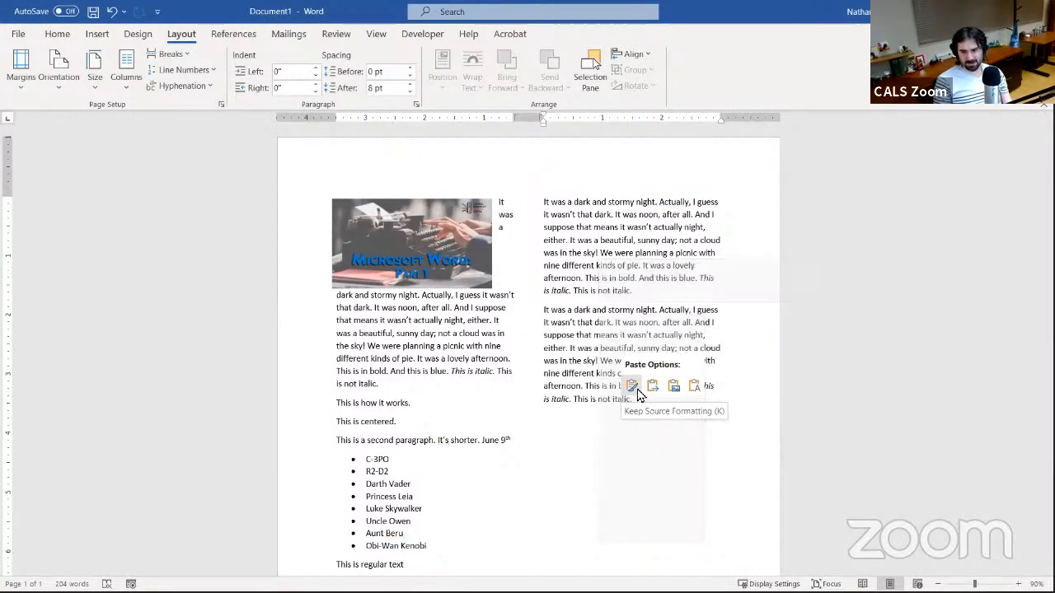
{"action": "left_click", "coordinate": [820, 392]}
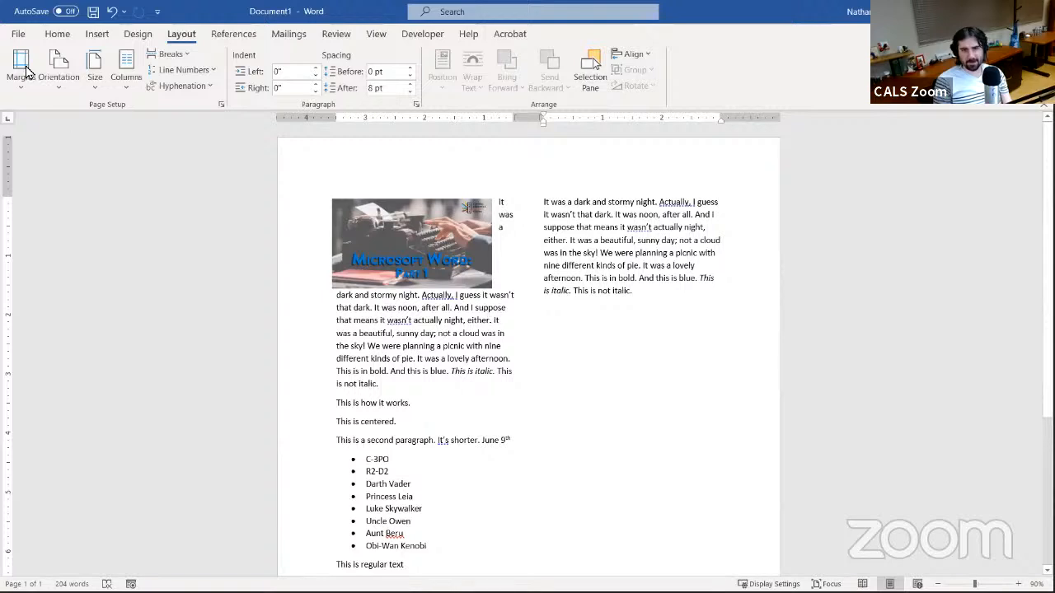
{"action": "left_click", "coordinate": [59, 39]}
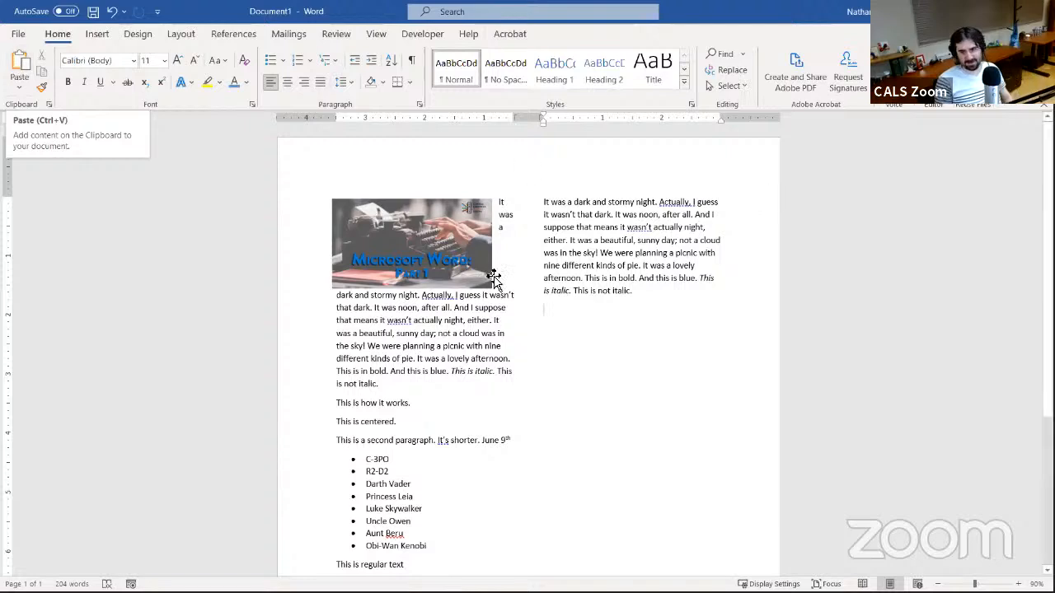
{"action": "left_click", "coordinate": [603, 328]}
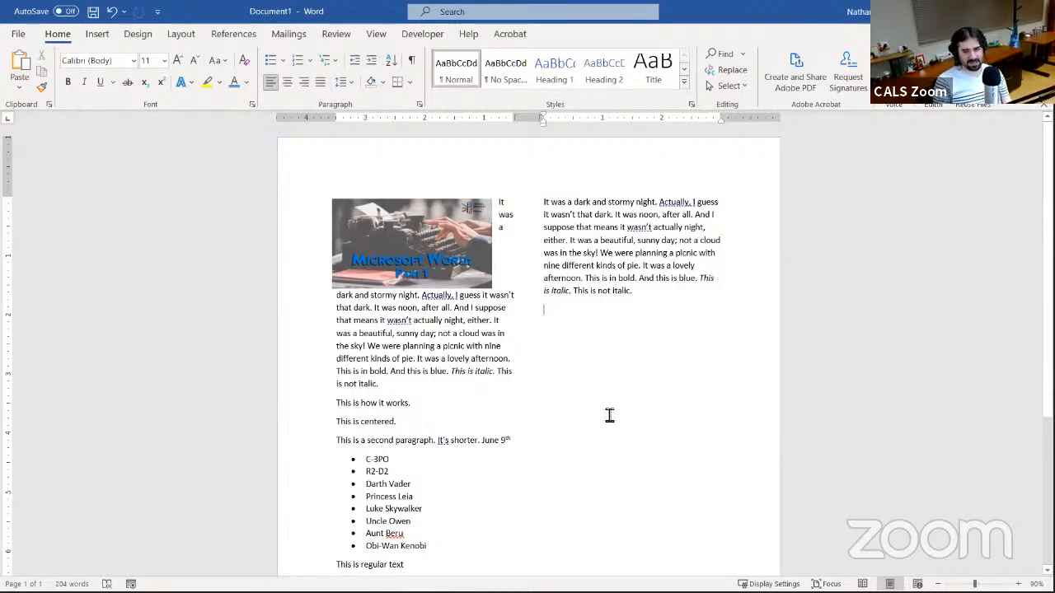
Paste the copied paragraph six times beneath the existing second-column paragraph, so the text continues onto a second page
{"action": "key", "text": "ctrl+v"}
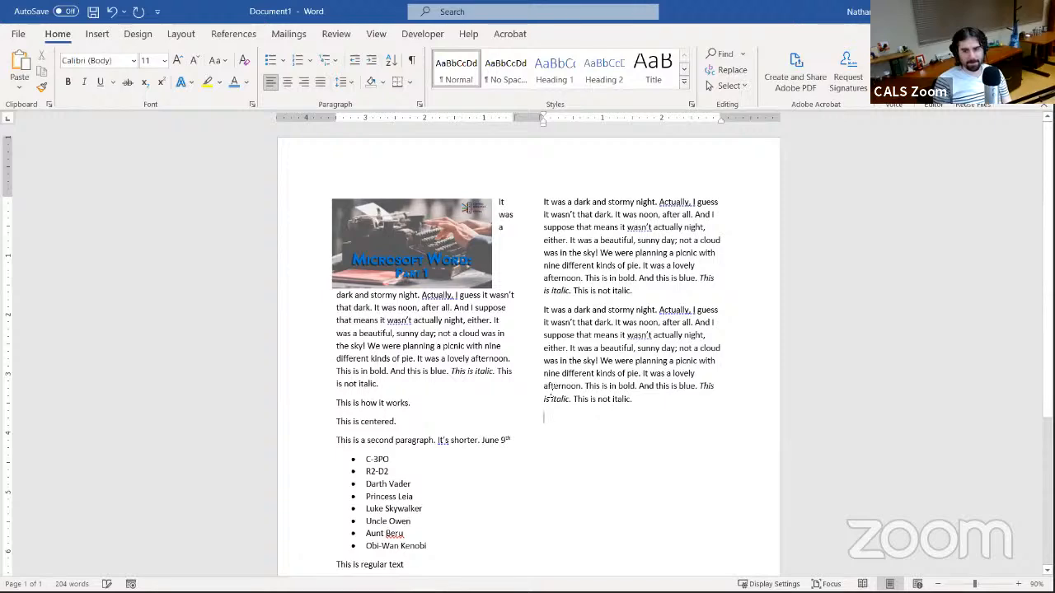
{"action": "key", "text": "ctrl+v"}
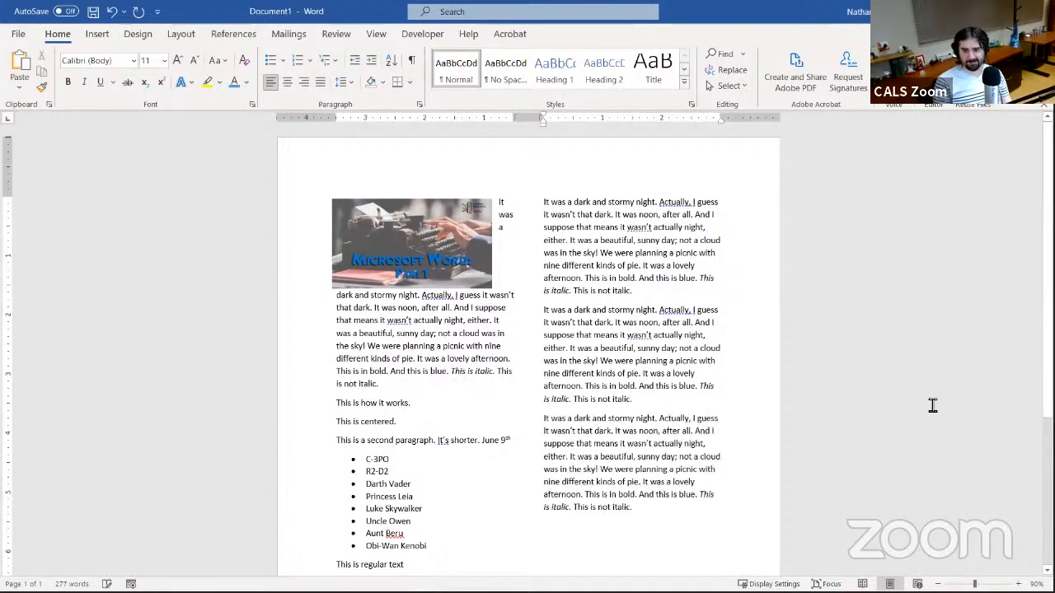
{"action": "key", "text": "ctrl+v"}
{"action": "key", "text": "ctrl+v"}
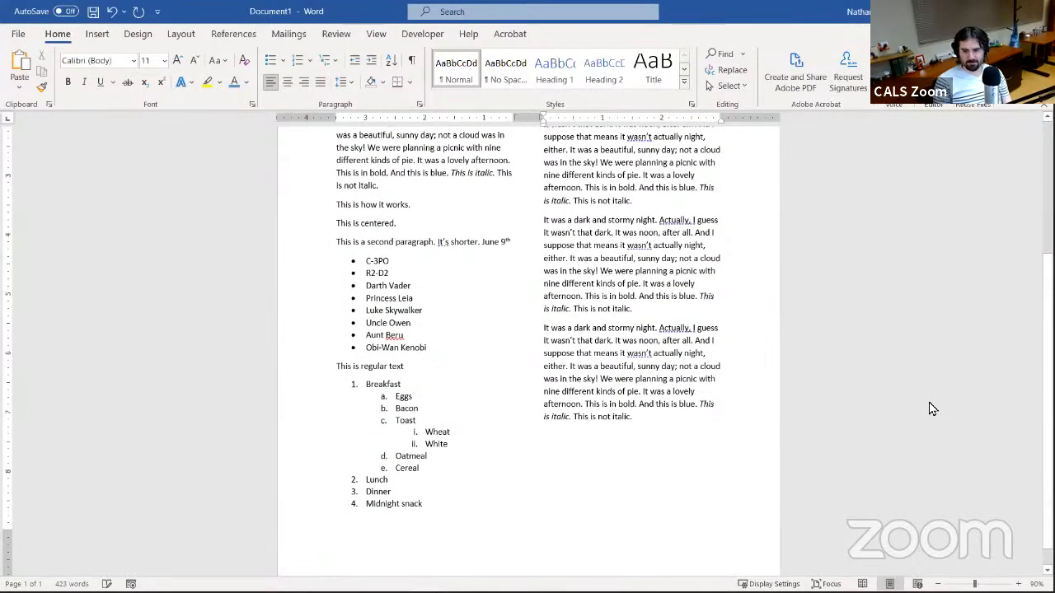
{"action": "key", "text": "ctrl+v"}
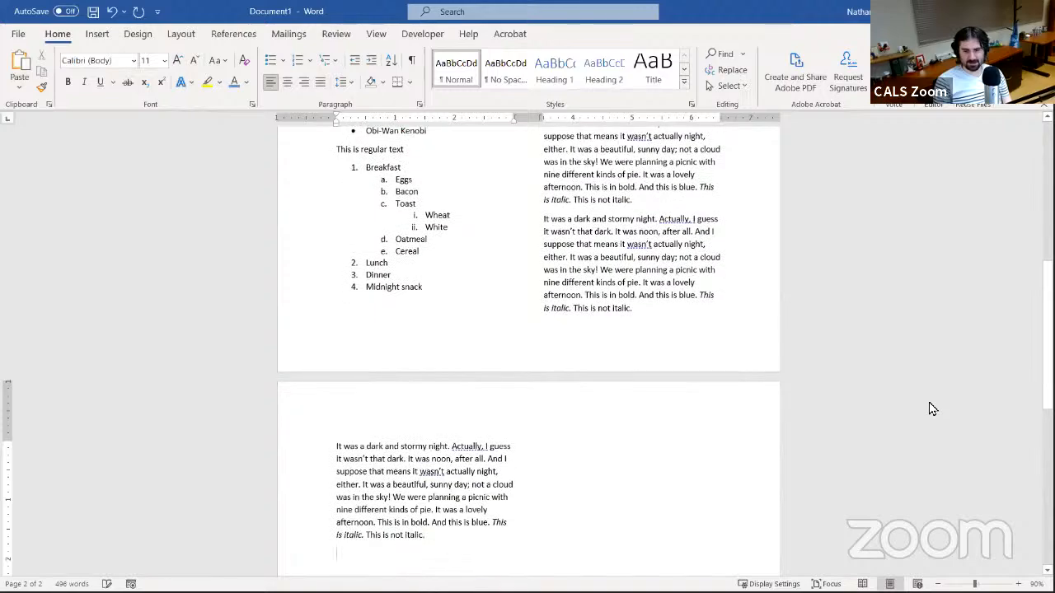
{"action": "key", "text": "ctrl+v"}
{"action": "key", "text": "ctrl+v"}
Set the whole document's layout to one column
{"action": "scroll", "coordinate": [932, 405], "scroll_direction": "up", "scroll_amount": 10}
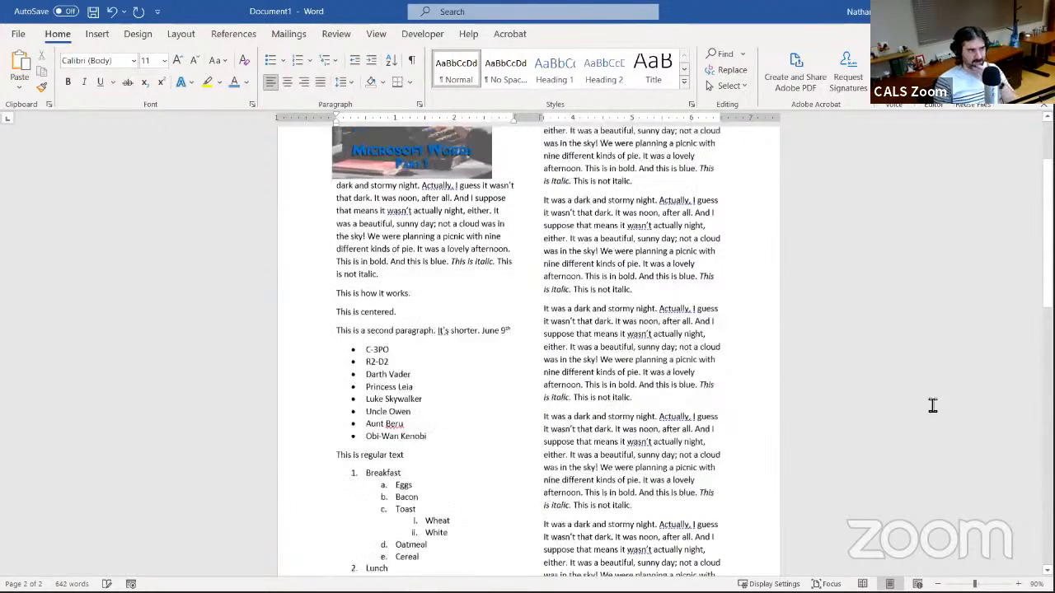
{"action": "scroll", "coordinate": [932, 405], "scroll_direction": "down", "scroll_amount": 10}
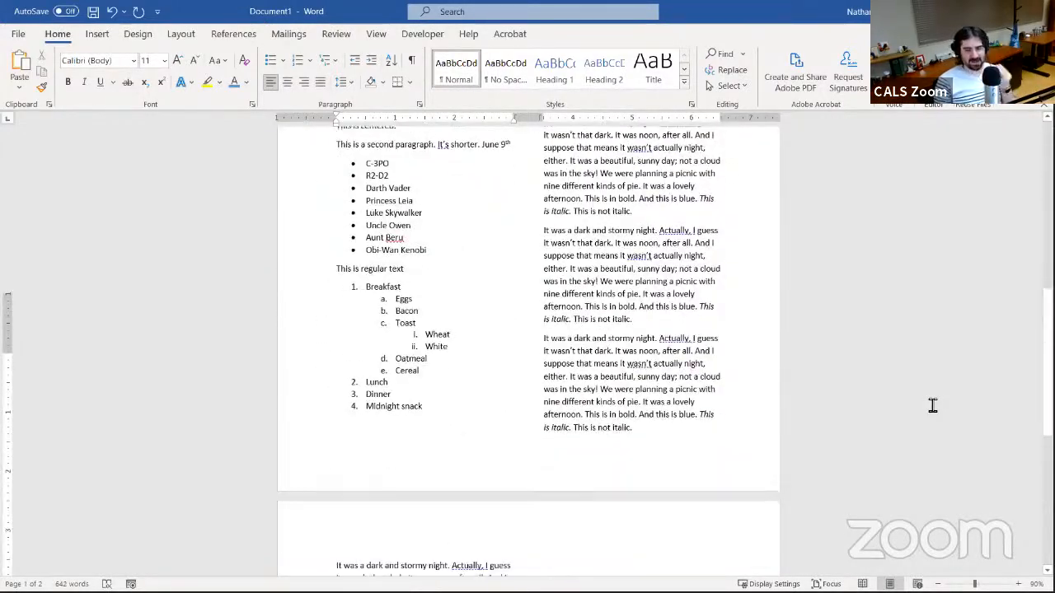
{"action": "scroll", "coordinate": [932, 405], "scroll_direction": "up", "scroll_amount": 10}
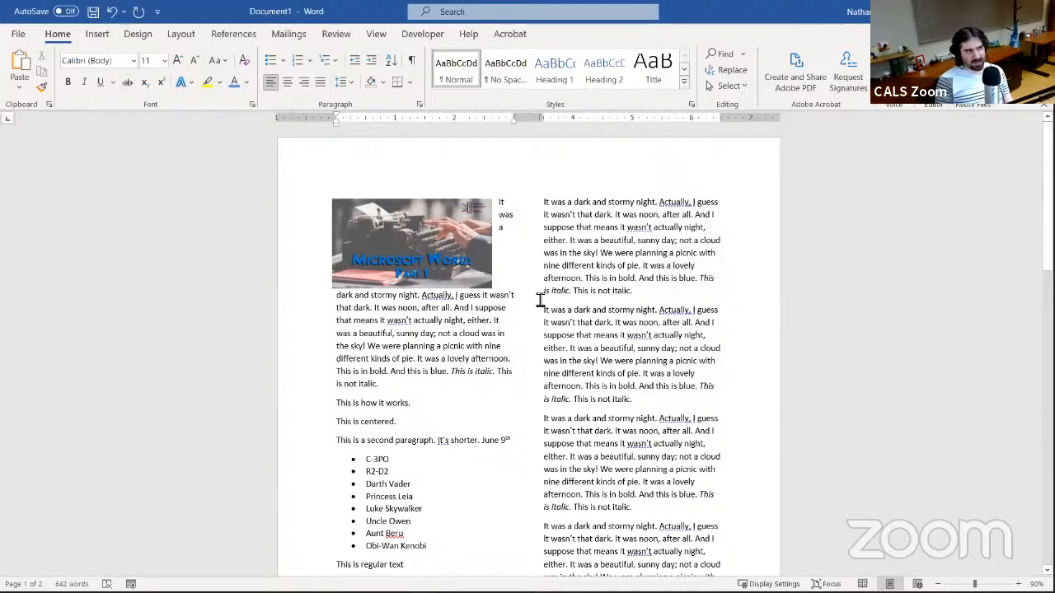
{"action": "scroll", "coordinate": [538, 299], "scroll_direction": "down", "scroll_amount": 5}
{"action": "scroll", "coordinate": [539, 300], "scroll_direction": "down", "scroll_amount": 5}
{"action": "scroll", "coordinate": [560, 354], "scroll_direction": "up", "scroll_amount": 6}
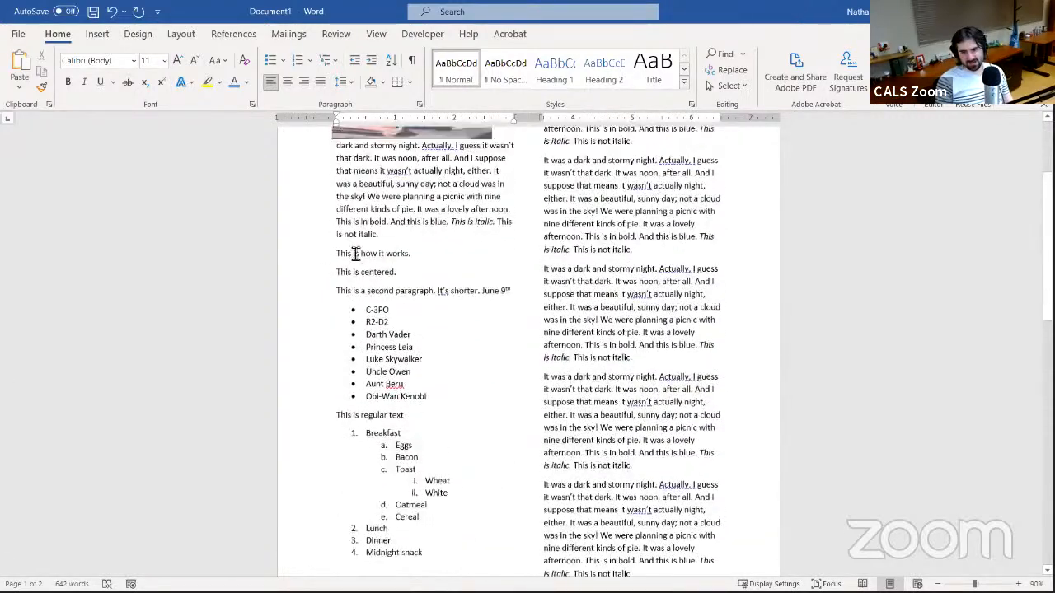
{"action": "left_click", "coordinate": [182, 36]}
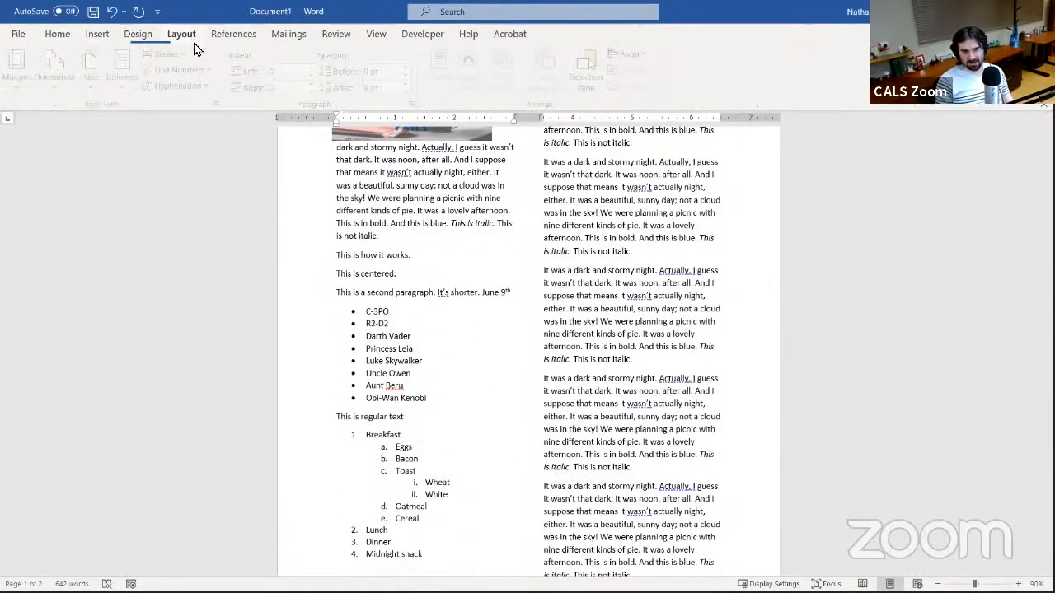
{"action": "left_click", "coordinate": [137, 84]}
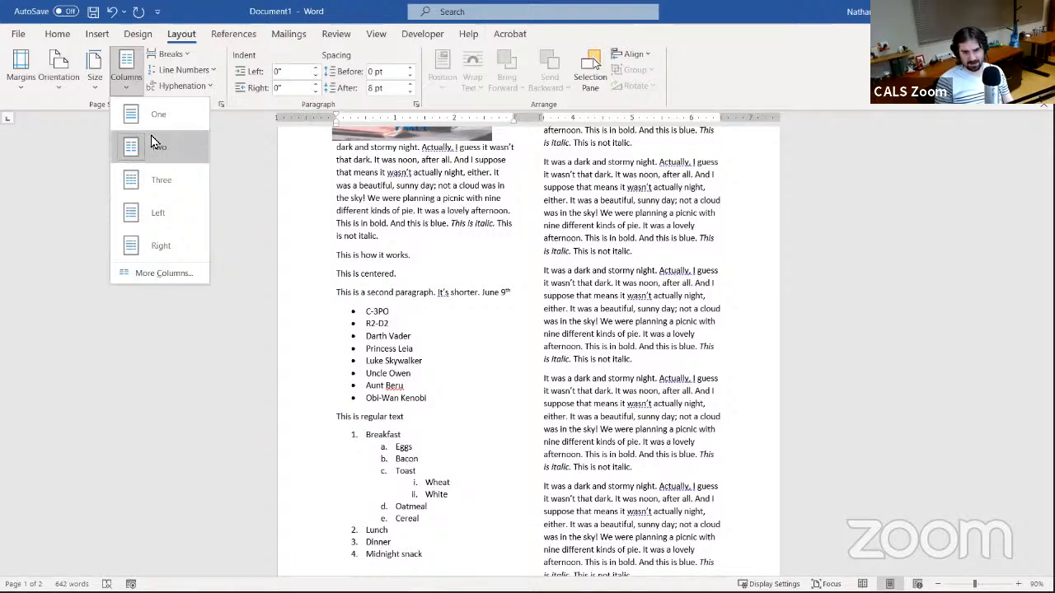
{"action": "left_click", "coordinate": [155, 117]}
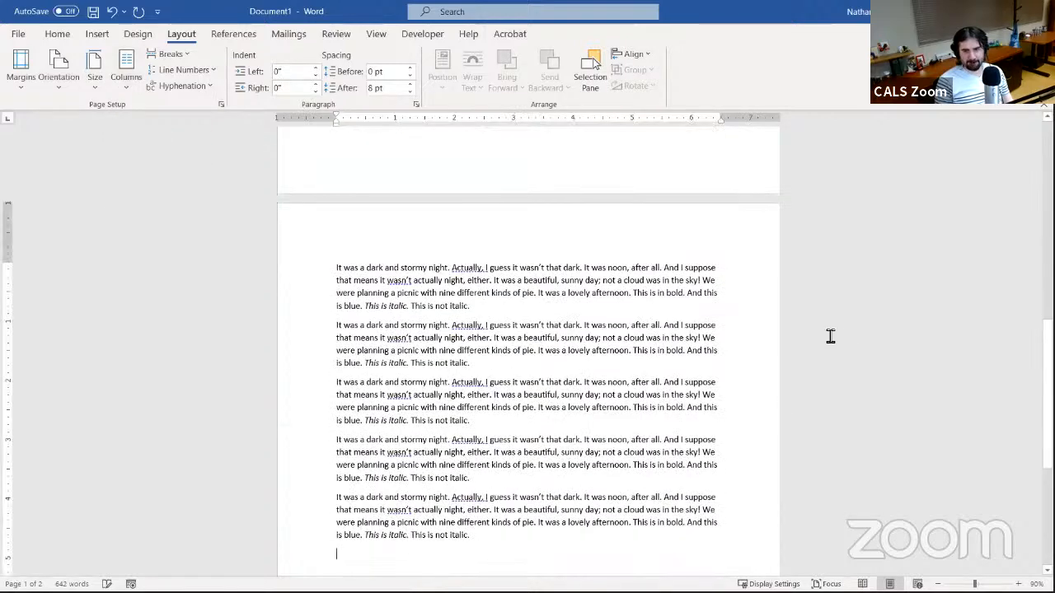
Format all the pasted "It was a dark and stormy night" paragraphs below the numbered list in two columns, applied to the selected text only
{"action": "scroll", "coordinate": [580, 298], "scroll_direction": "up", "scroll_amount": 5}
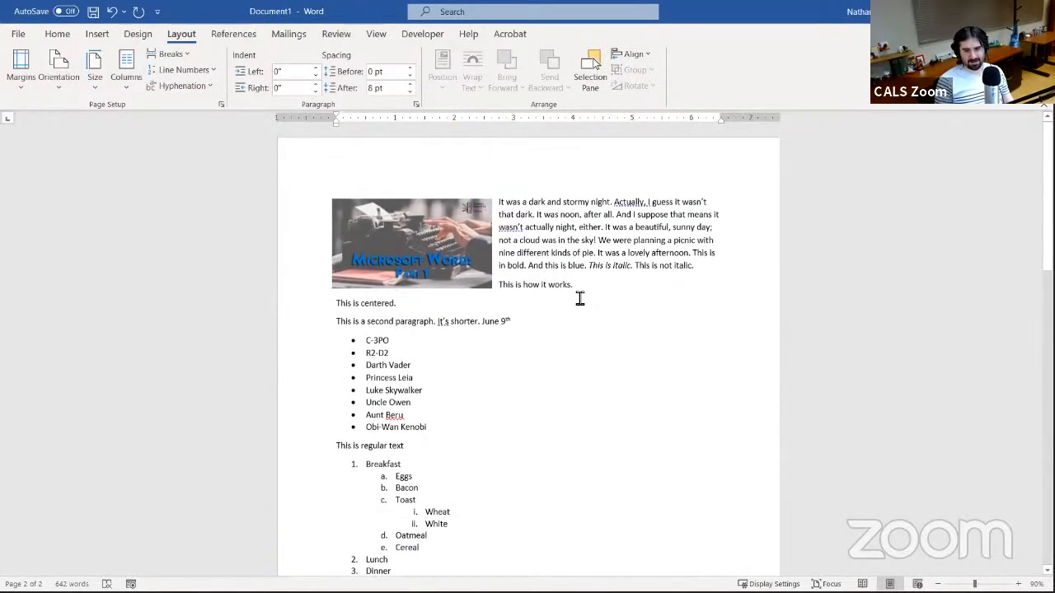
{"action": "scroll", "coordinate": [574, 301], "scroll_direction": "down", "scroll_amount": 10}
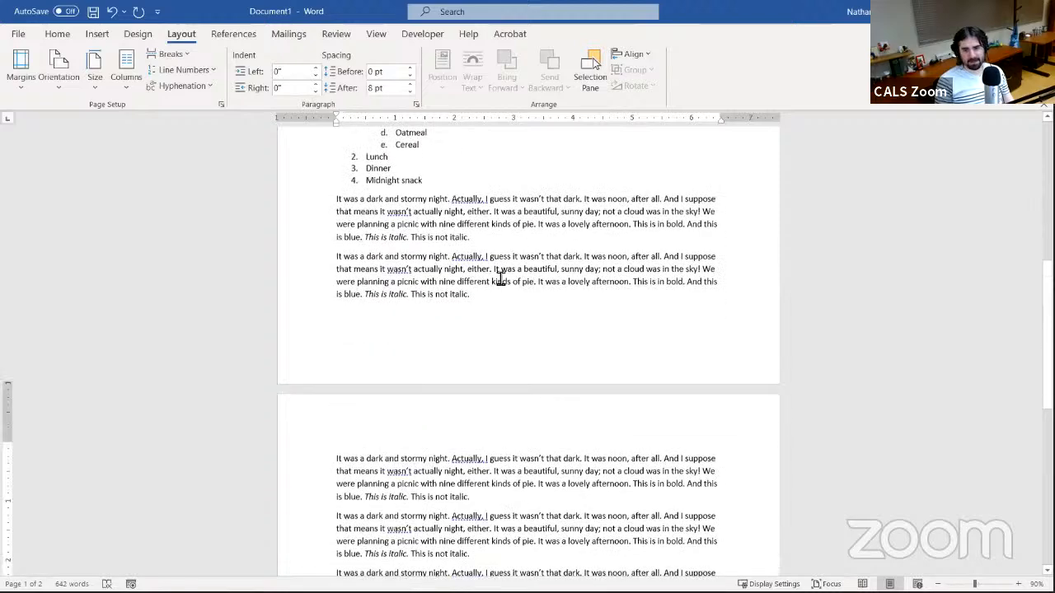
{"action": "scroll", "coordinate": [497, 277], "scroll_direction": "up", "scroll_amount": 2}
{"action": "scroll", "coordinate": [500, 278], "scroll_direction": "up", "scroll_amount": 5}
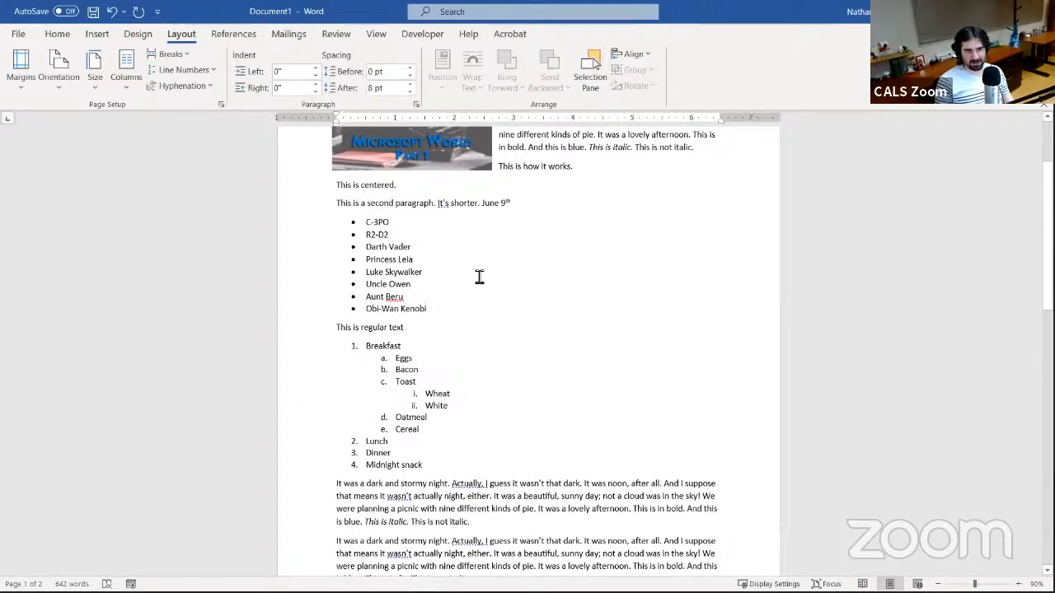
{"action": "scroll", "coordinate": [479, 277], "scroll_direction": "down", "scroll_amount": 2}
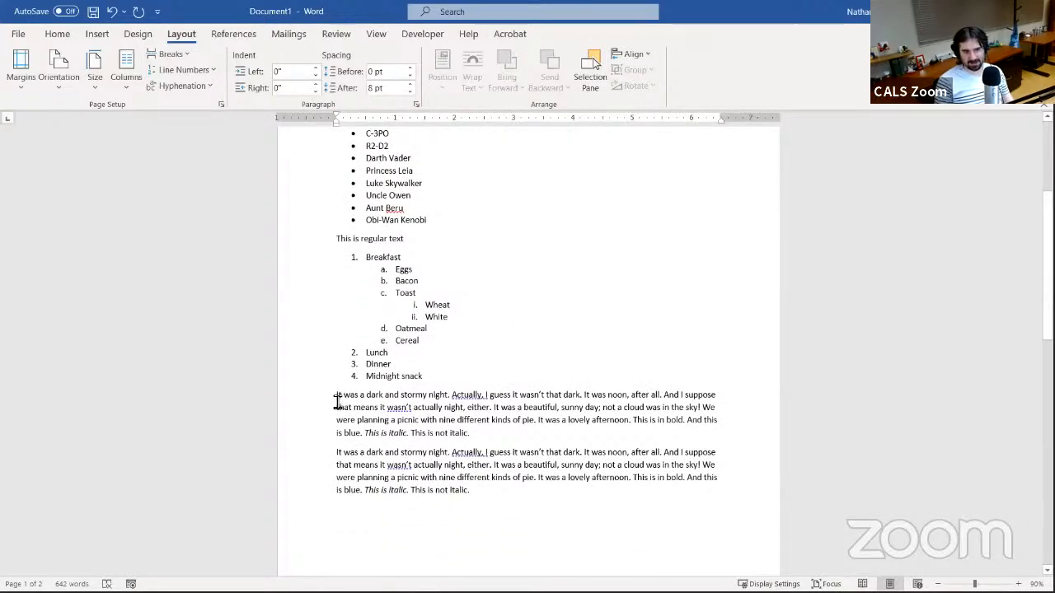
{"action": "left_click_drag", "start_coordinate": [510, 435], "coordinate": [608, 539]}
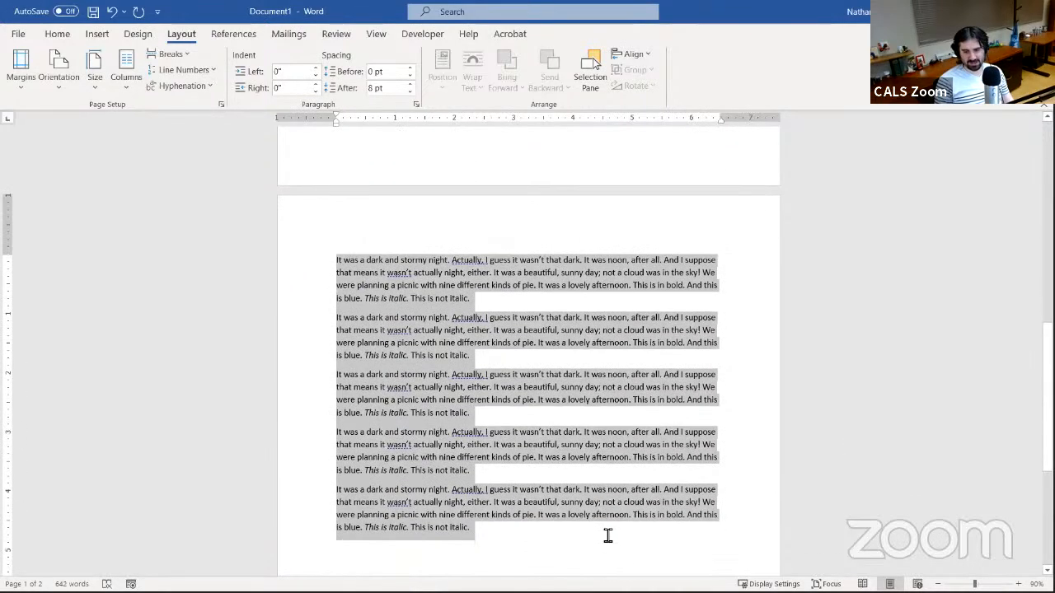
{"action": "left_click", "coordinate": [126, 66]}
{"action": "left_click", "coordinate": [130, 274]}
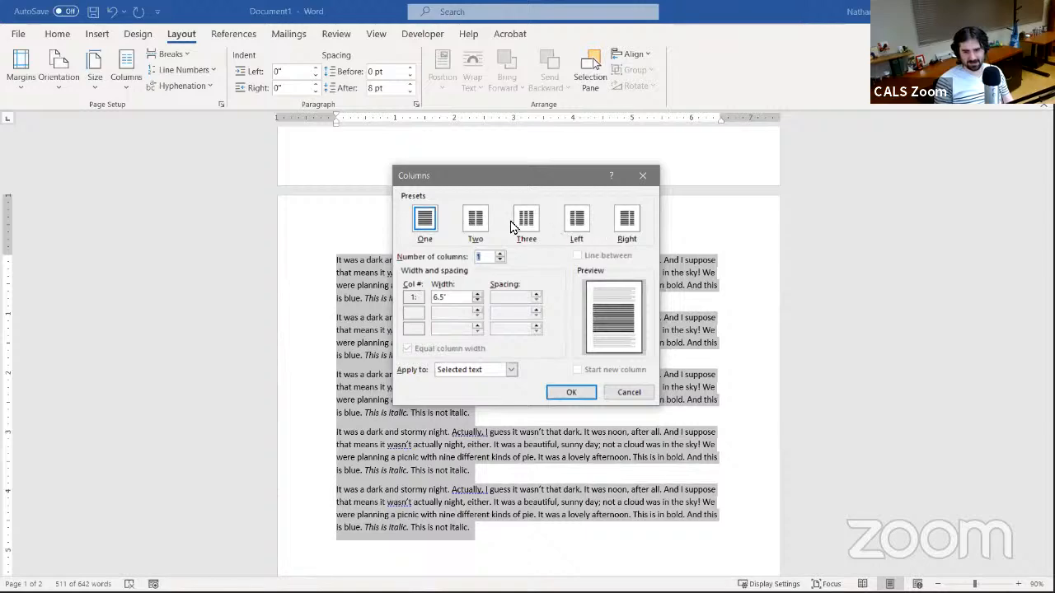
{"action": "left_click", "coordinate": [478, 222]}
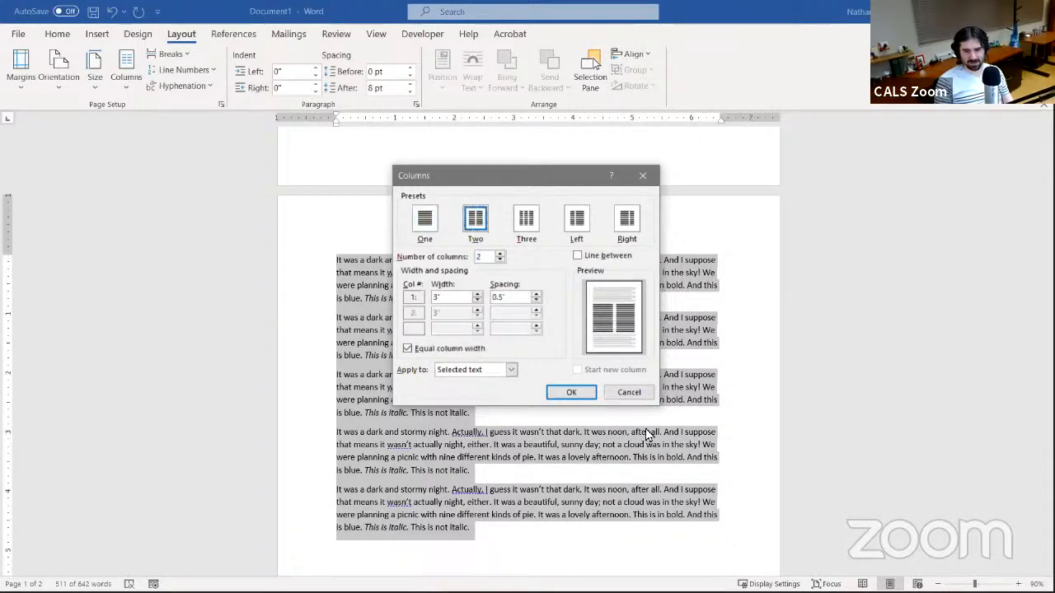
{"action": "left_click", "coordinate": [564, 394]}
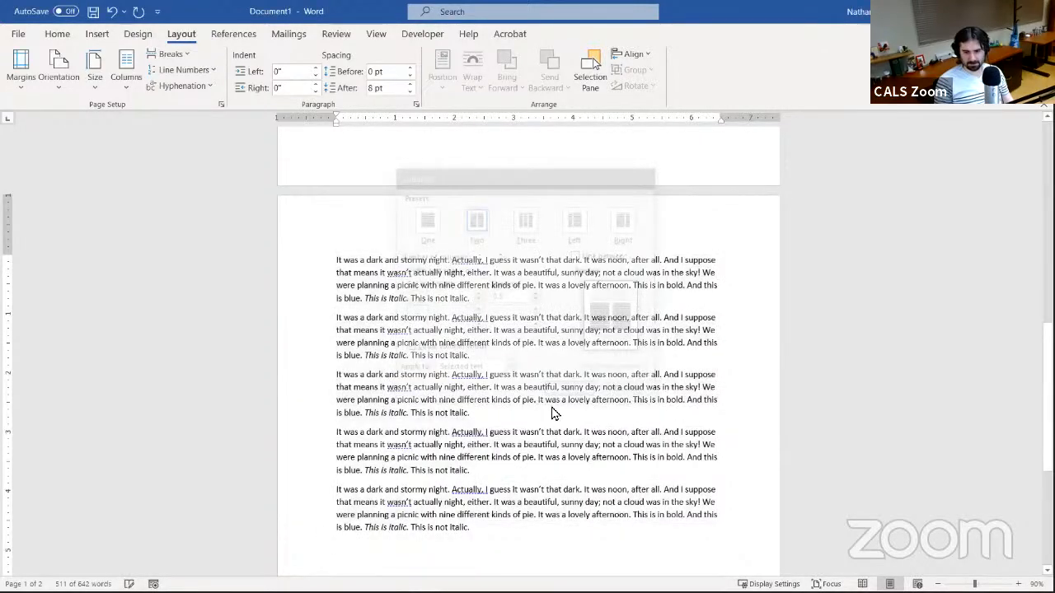
Examine how the column layout differs between the picture and lists above and the pasted paragraphs on both pages
{"action": "scroll", "coordinate": [552, 412], "scroll_direction": "up", "scroll_amount": 5}
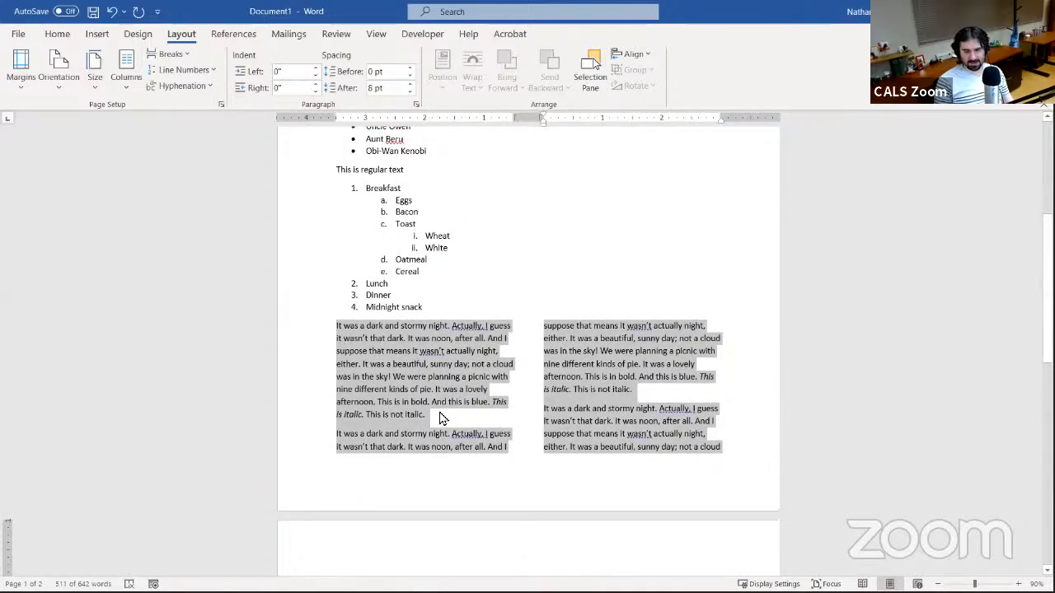
{"action": "scroll", "coordinate": [606, 486], "scroll_direction": "down", "scroll_amount": 5}
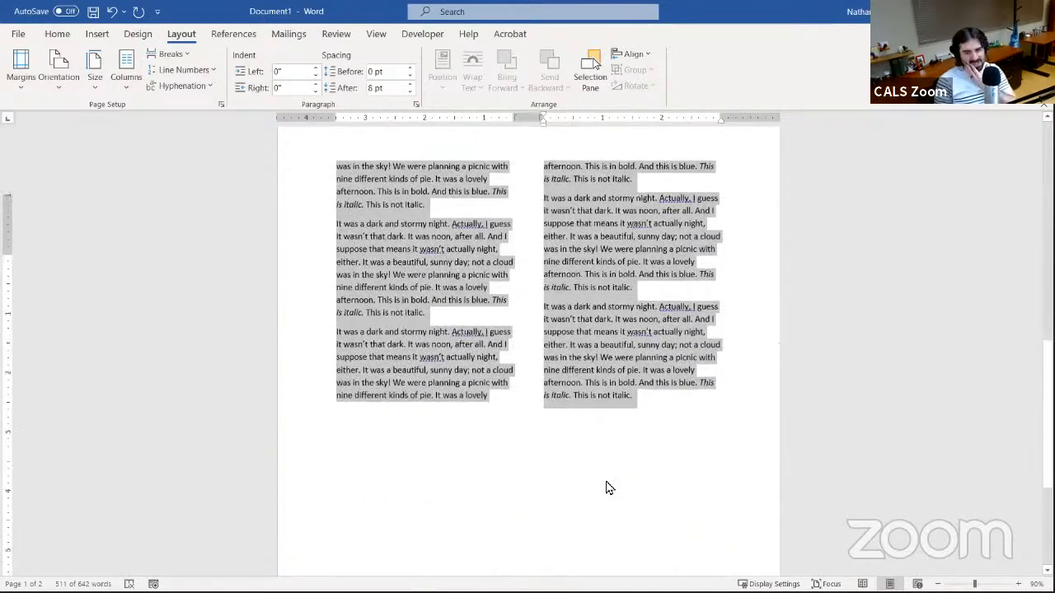
{"action": "scroll", "coordinate": [606, 487], "scroll_direction": "up", "scroll_amount": 3}
{"action": "scroll", "coordinate": [606, 487], "scroll_direction": "up", "scroll_amount": 3}
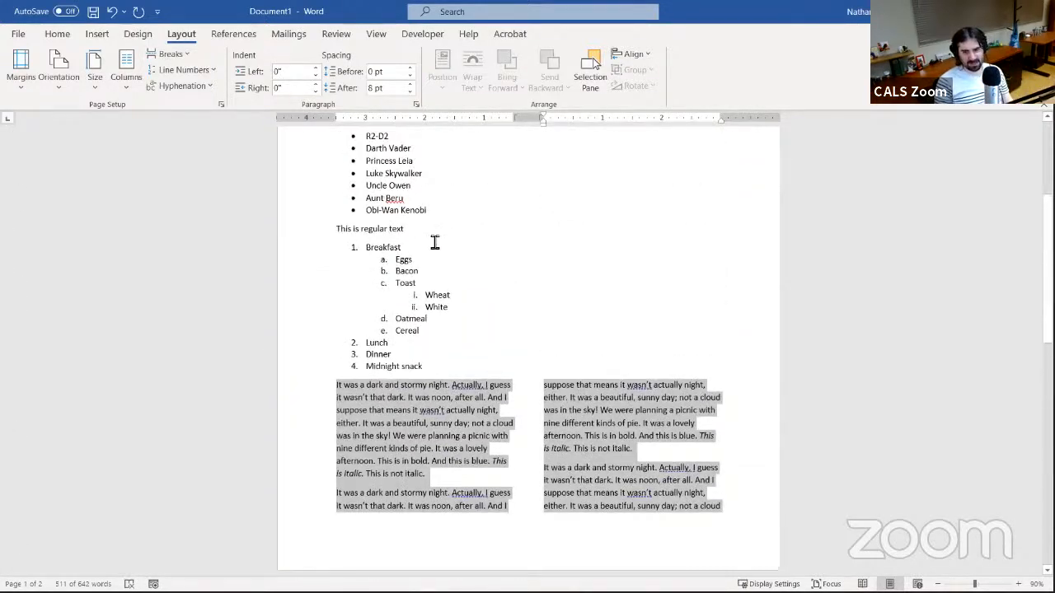
{"action": "left_click", "coordinate": [434, 243]}
{"action": "scroll", "coordinate": [494, 281], "scroll_direction": "up", "scroll_amount": 4}
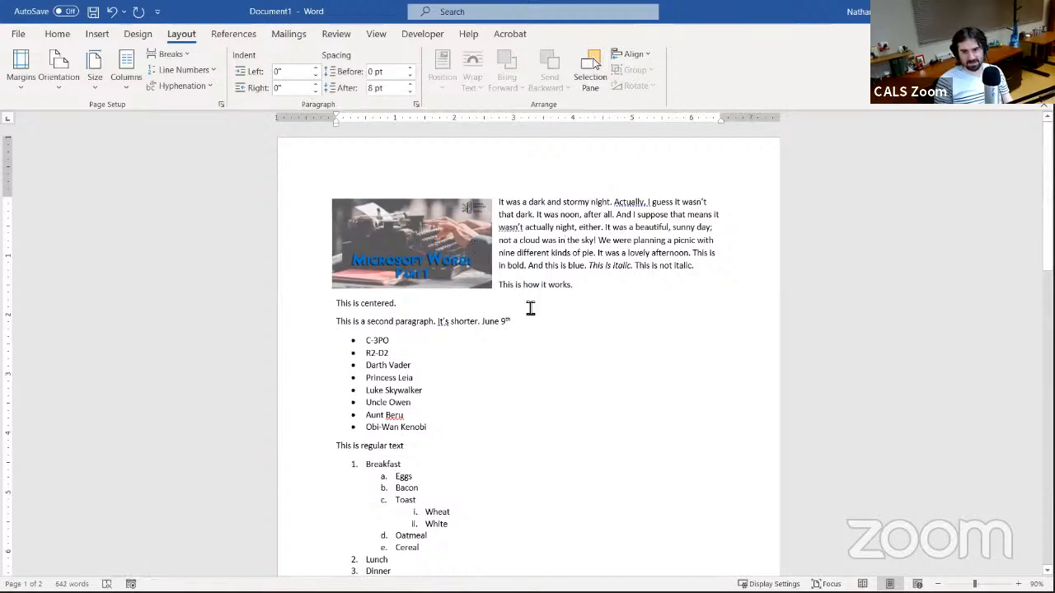
{"action": "scroll", "coordinate": [464, 332], "scroll_direction": "down", "scroll_amount": 2}
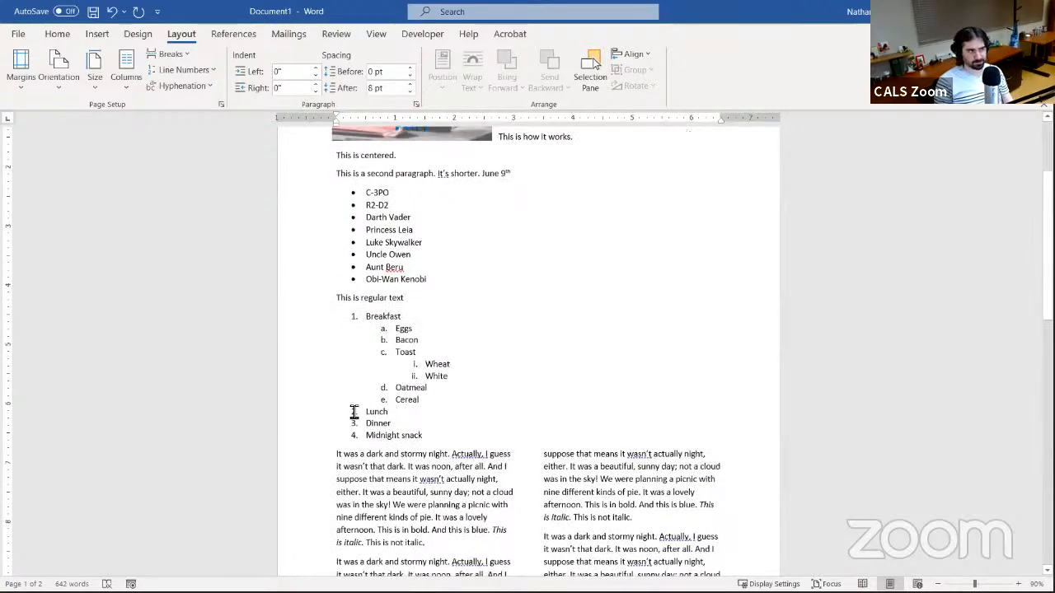
{"action": "left_click", "coordinate": [397, 339]}
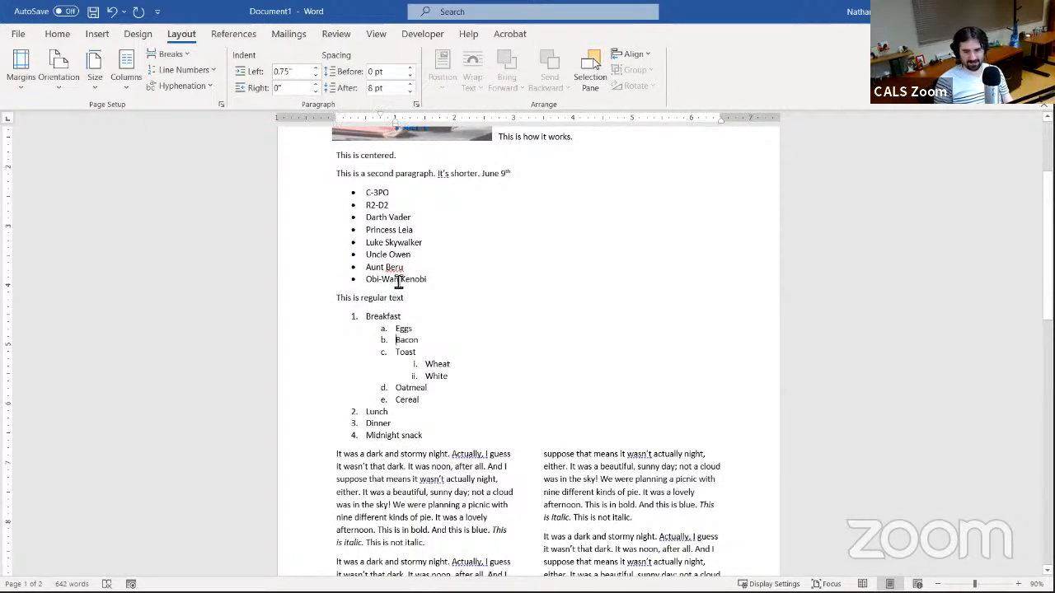
{"action": "scroll", "coordinate": [480, 253], "scroll_direction": "up", "scroll_amount": 2}
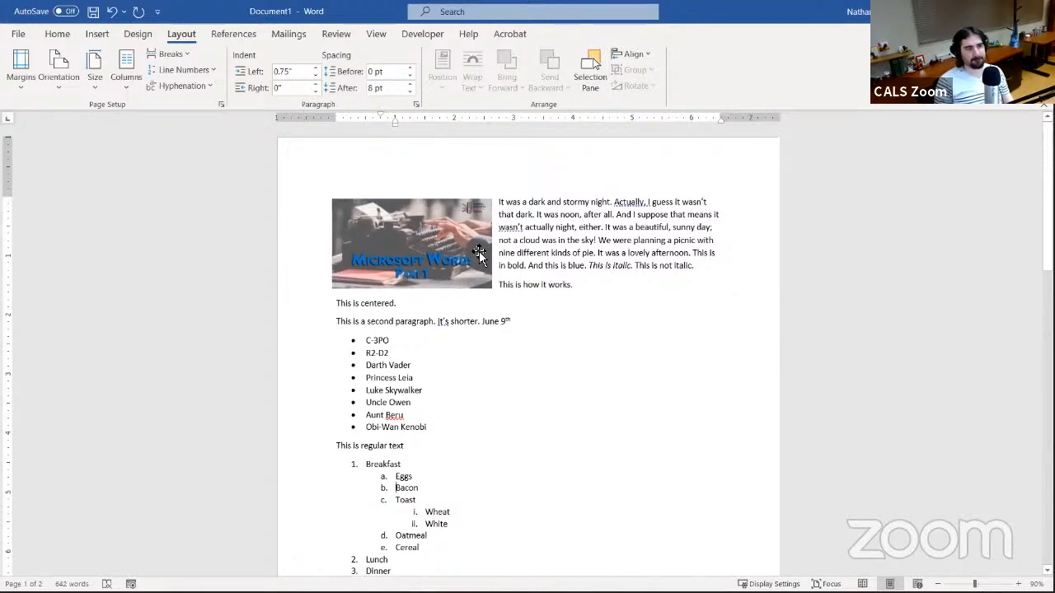
{"action": "scroll", "coordinate": [293, 350], "scroll_direction": "down", "scroll_amount": 2}
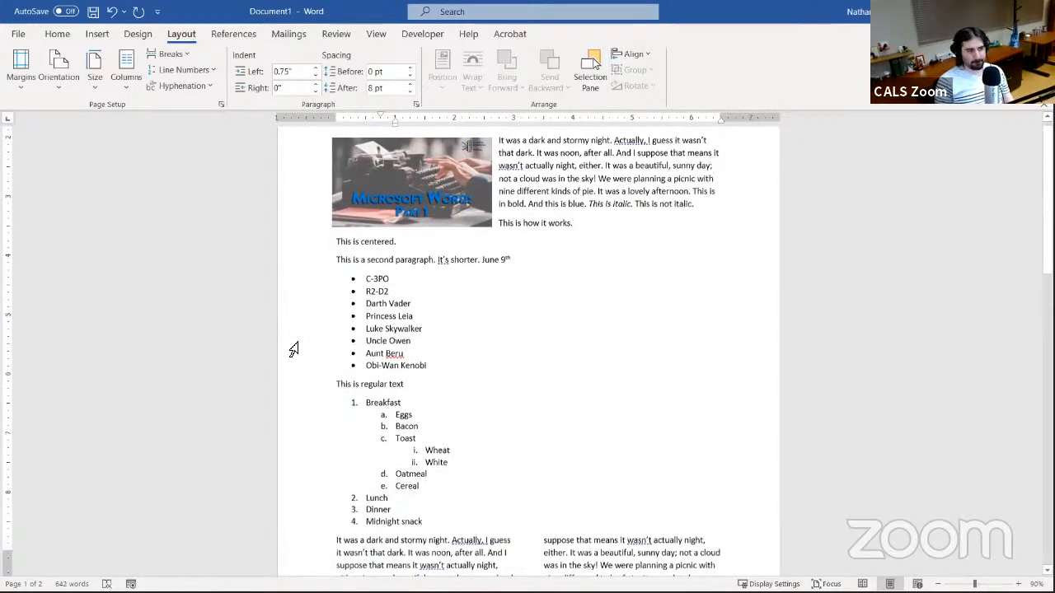
Undo the two-column formatting of the pasted paragraphs and review the page layout without it
{"action": "left_click", "coordinate": [113, 12]}
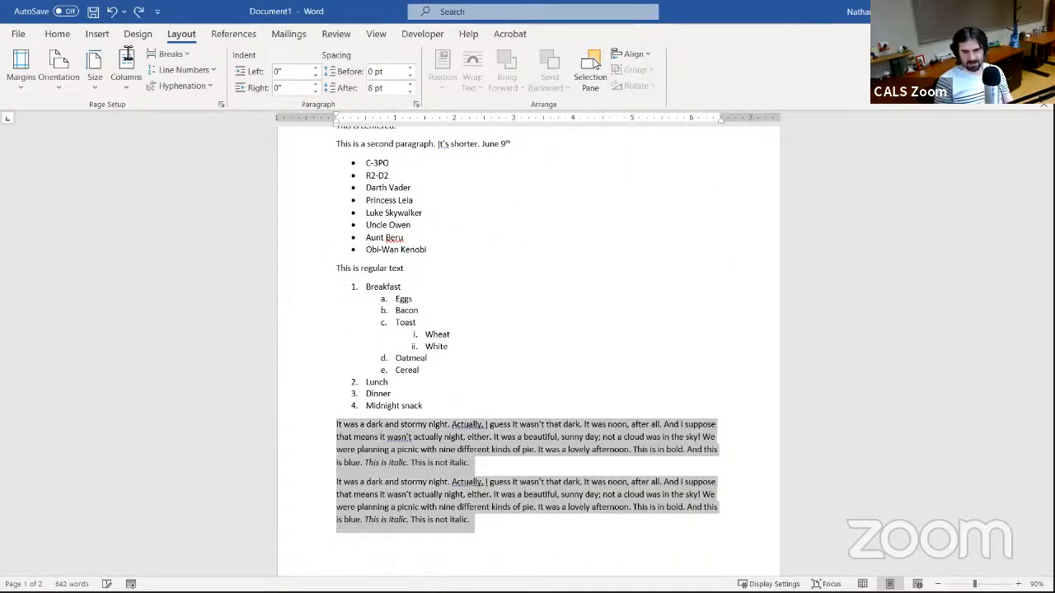
{"action": "scroll", "coordinate": [582, 324], "scroll_direction": "down", "scroll_amount": 1}
{"action": "left_click", "coordinate": [583, 333]}
{"action": "scroll", "coordinate": [583, 333], "scroll_direction": "down", "scroll_amount": 1}
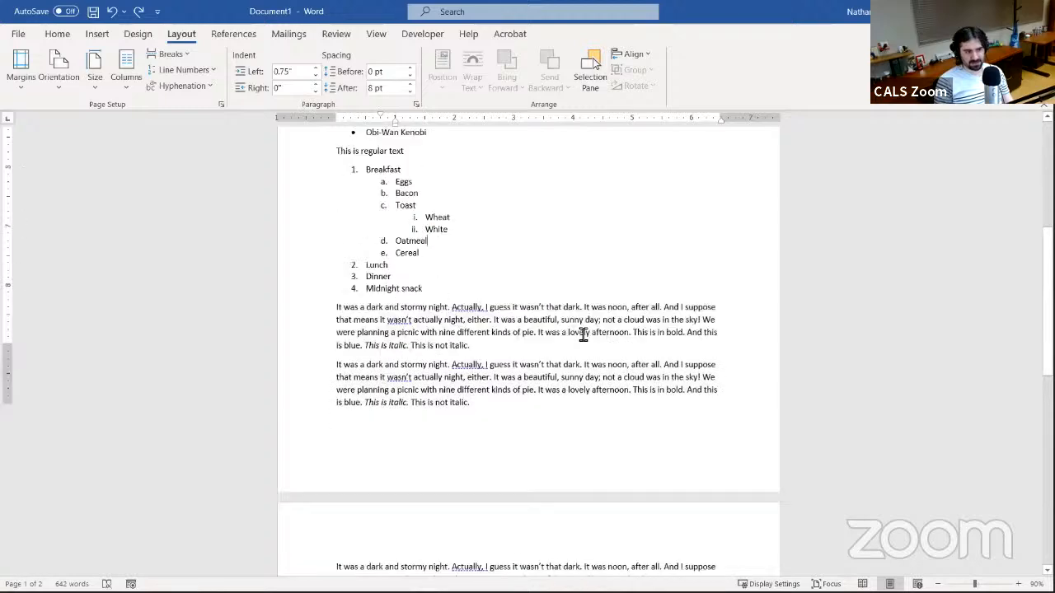
{"action": "scroll", "coordinate": [582, 333], "scroll_direction": "up", "scroll_amount": 4}
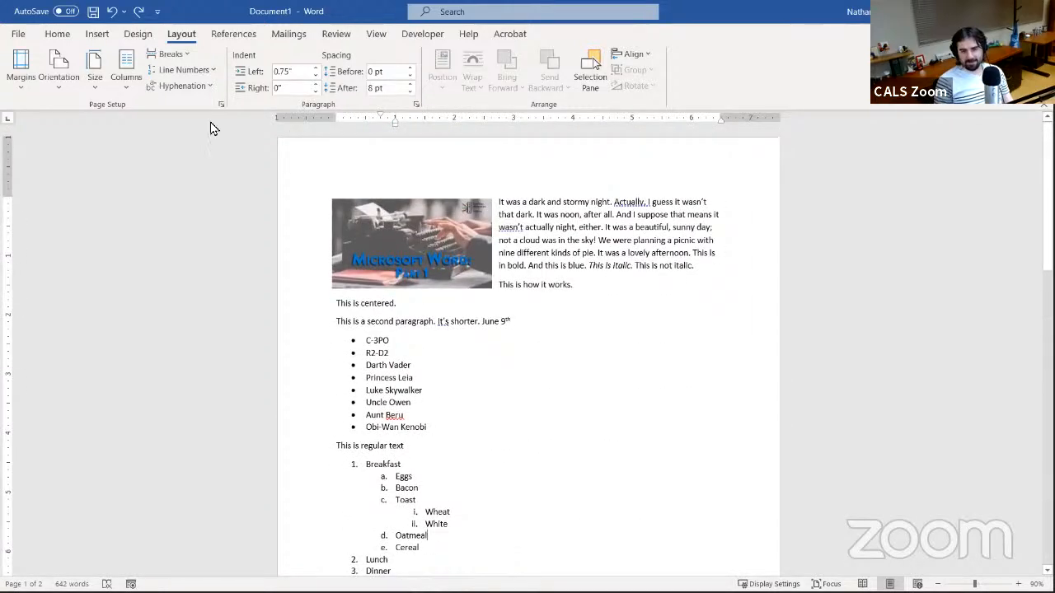
Redo the two-column formatting of the pasted paragraphs and check it across both pages
{"action": "left_click", "coordinate": [138, 11]}
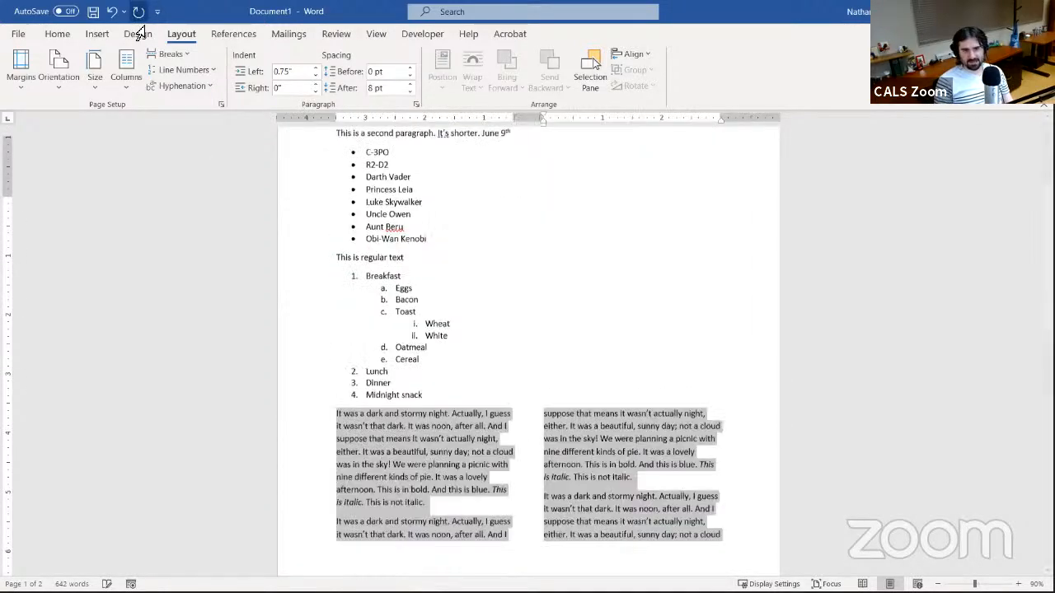
{"action": "scroll", "coordinate": [459, 279], "scroll_direction": "down", "scroll_amount": 5}
{"action": "scroll", "coordinate": [459, 279], "scroll_direction": "down", "scroll_amount": 2}
{"action": "scroll", "coordinate": [459, 278], "scroll_direction": "up", "scroll_amount": 5}
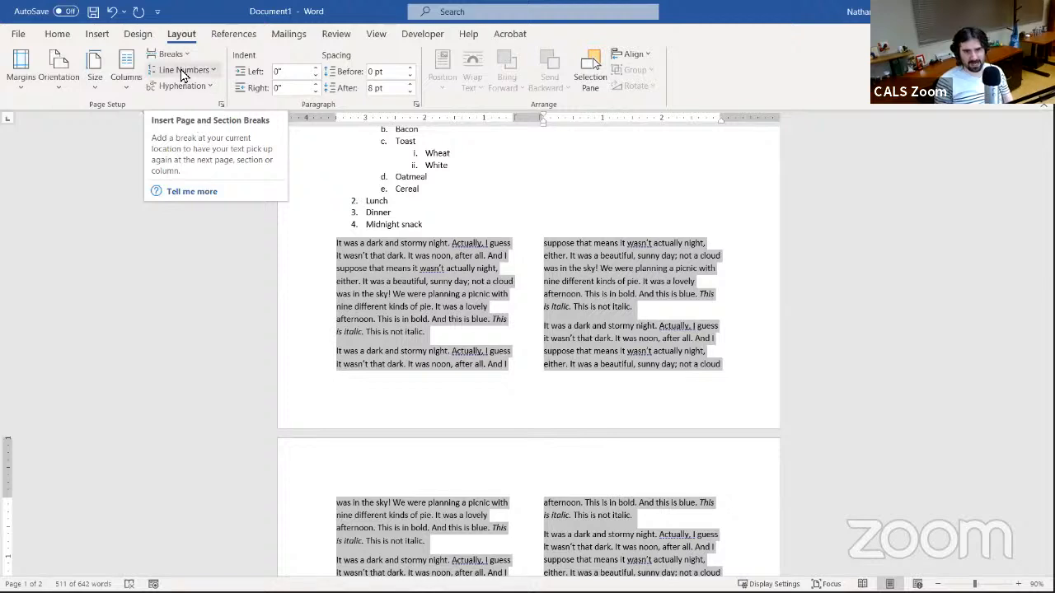
Review the available page and section breaks without inserting one, and place the cursor in the "Midnight snack" line
{"action": "left_click", "coordinate": [182, 57]}
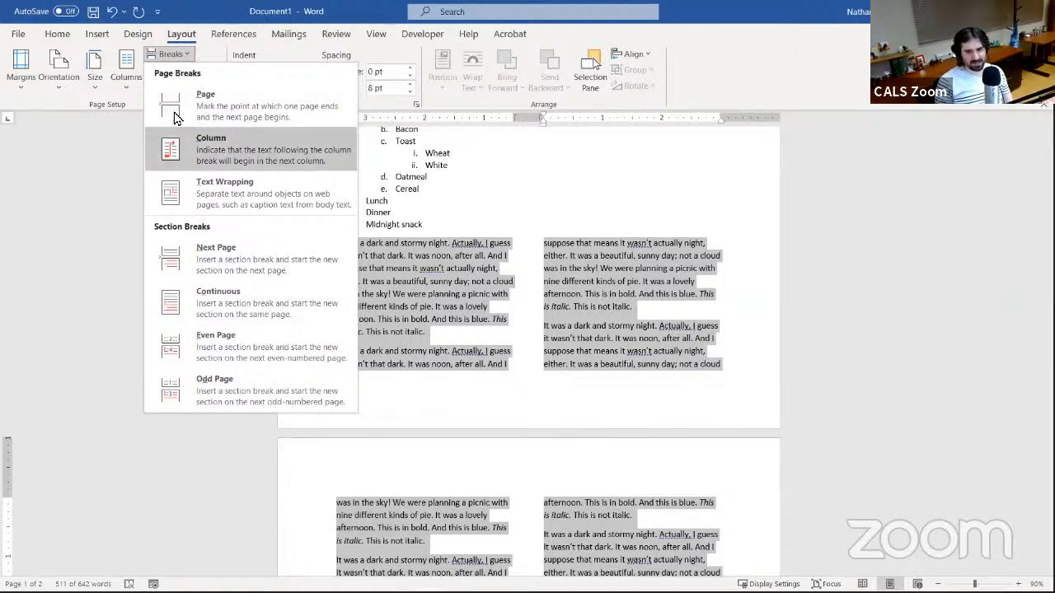
{"action": "left_click", "coordinate": [111, 234]}
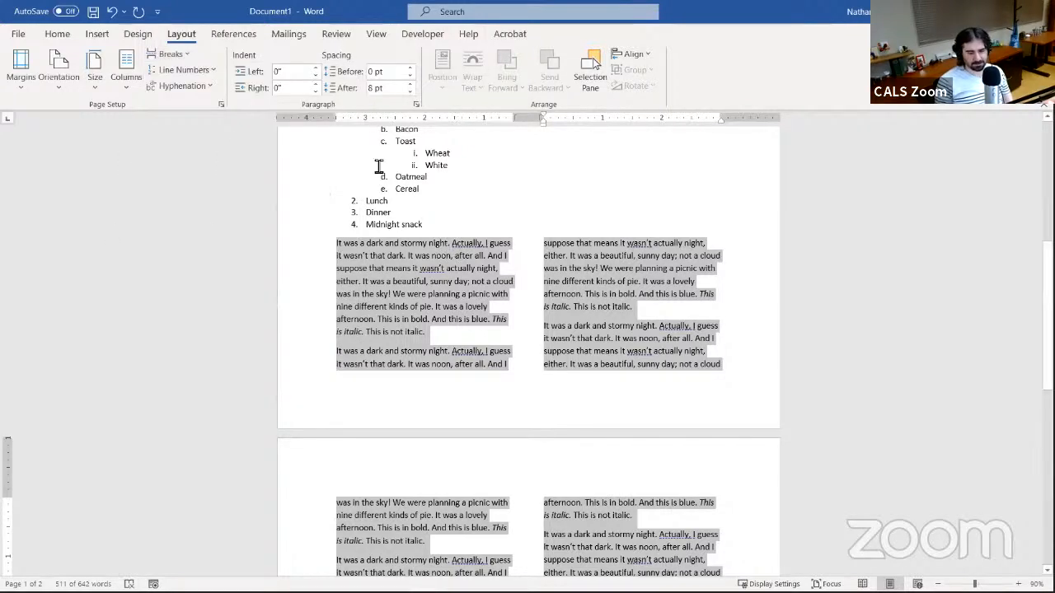
{"action": "left_click", "coordinate": [487, 223]}
{"action": "key", "text": "Left"}
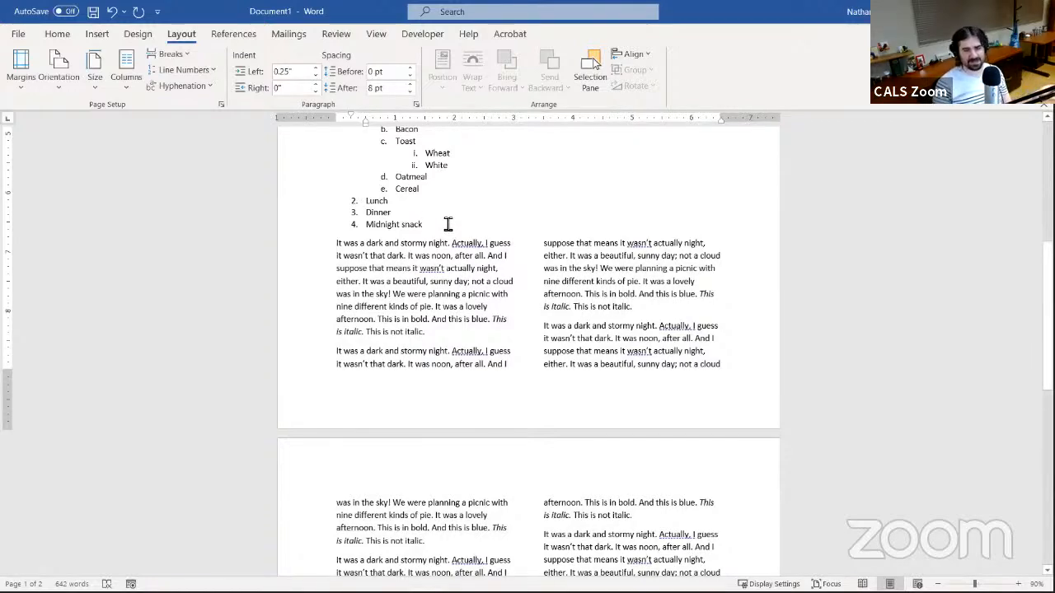
End the numbered list after "Midnight snack" and leave one blank line above the two-column paragraphs
{"action": "key", "text": "Return"}
{"action": "key", "text": "Return"}
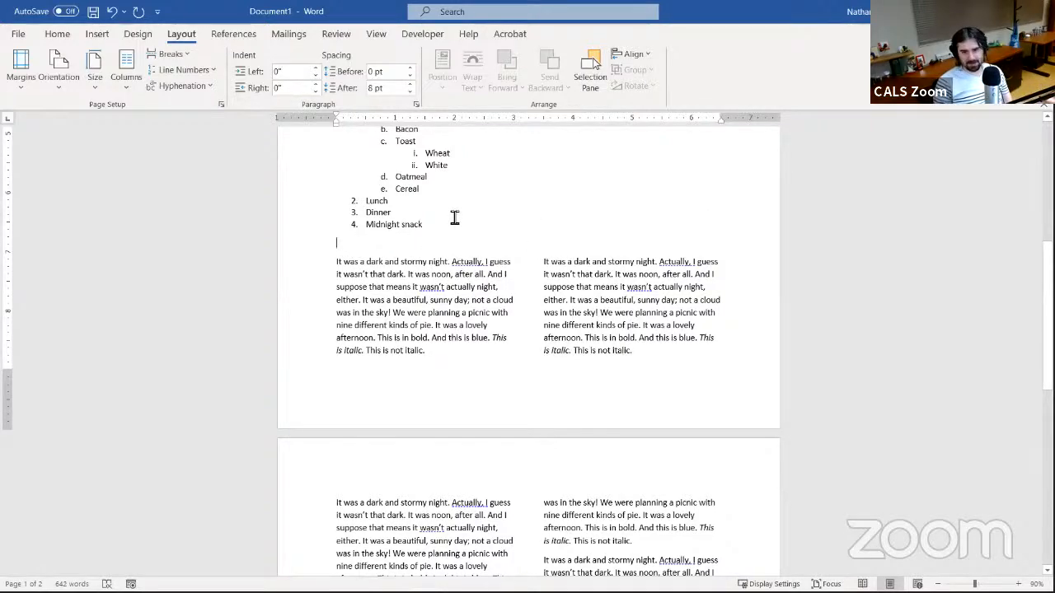
{"action": "scroll", "coordinate": [454, 217], "scroll_direction": "up", "scroll_amount": 5}
{"action": "scroll", "coordinate": [454, 217], "scroll_direction": "down", "scroll_amount": 3}
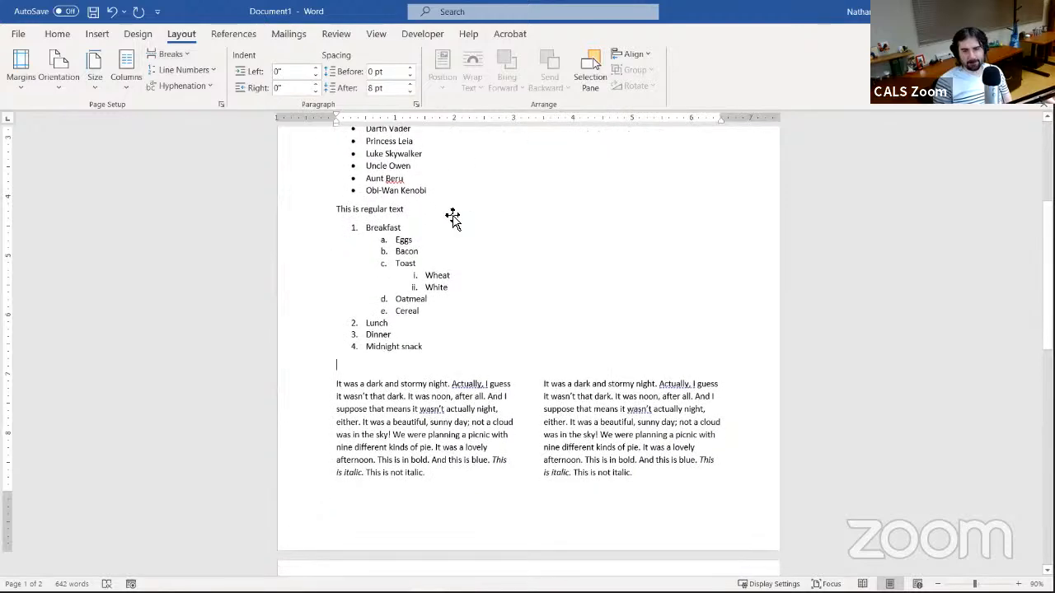
{"action": "scroll", "coordinate": [454, 216], "scroll_direction": "up", "scroll_amount": 4}
{"action": "scroll", "coordinate": [430, 436], "scroll_direction": "down", "scroll_amount": 2}
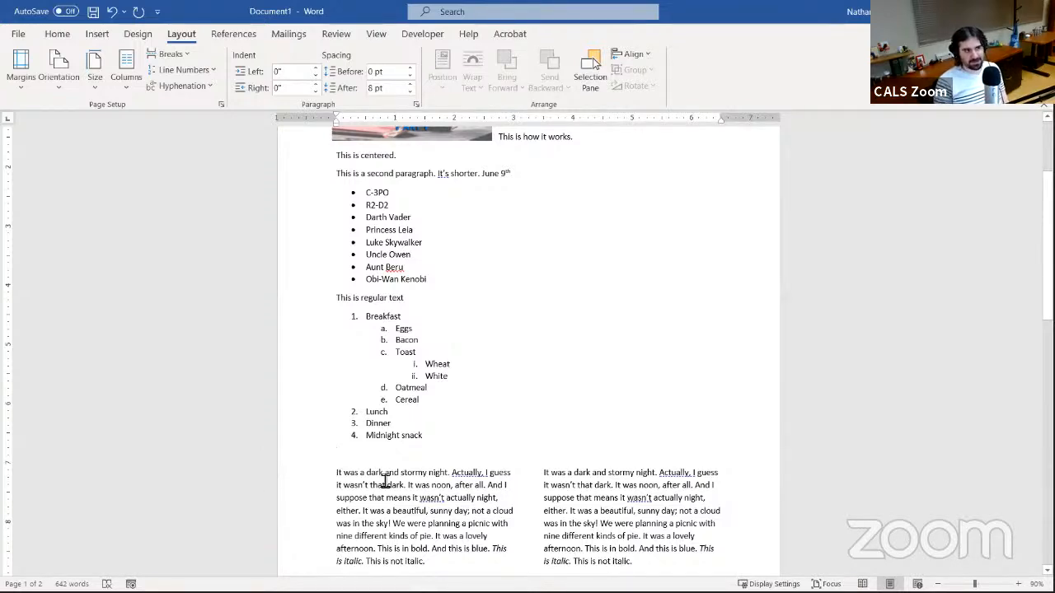
Try to push the two-column paragraphs onto the second page with blank lines below the numbered list, then remove those lines
{"action": "key", "text": "Return"}
{"action": "key", "text": "Return"}
{"action": "key", "text": "Return"}
{"action": "key", "text": "Return"}
{"action": "key", "text": "Return"}
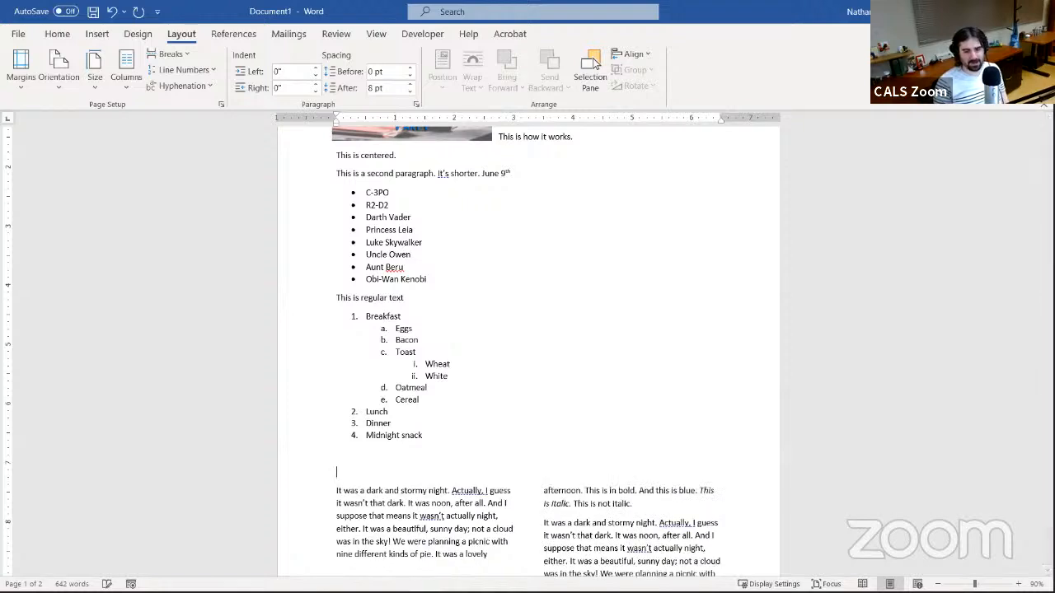
{"action": "key", "text": "Return"}
{"action": "key", "text": "Return"}
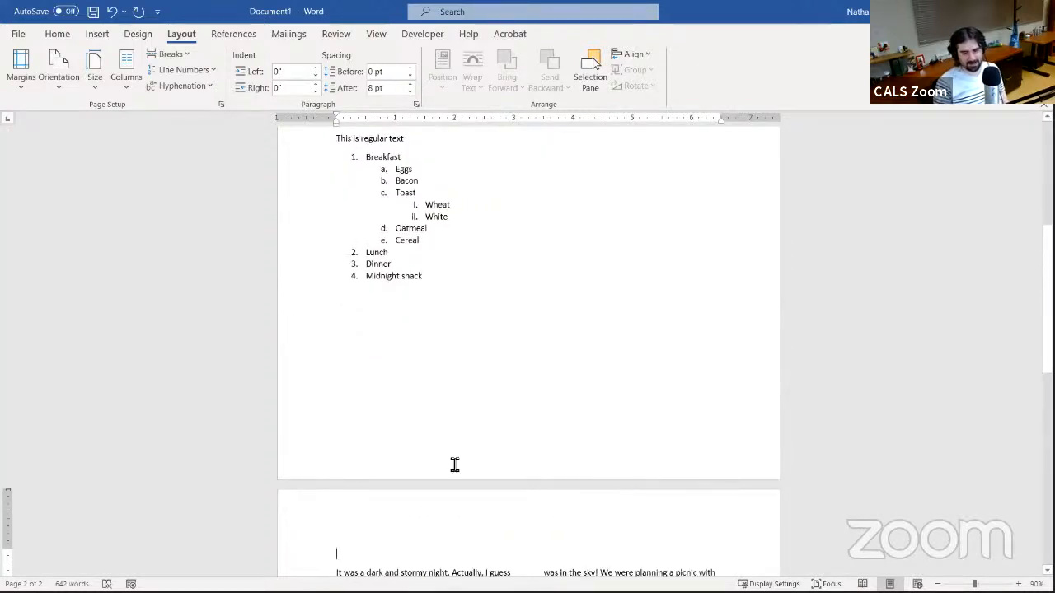
{"action": "key", "text": "BackSpace"}
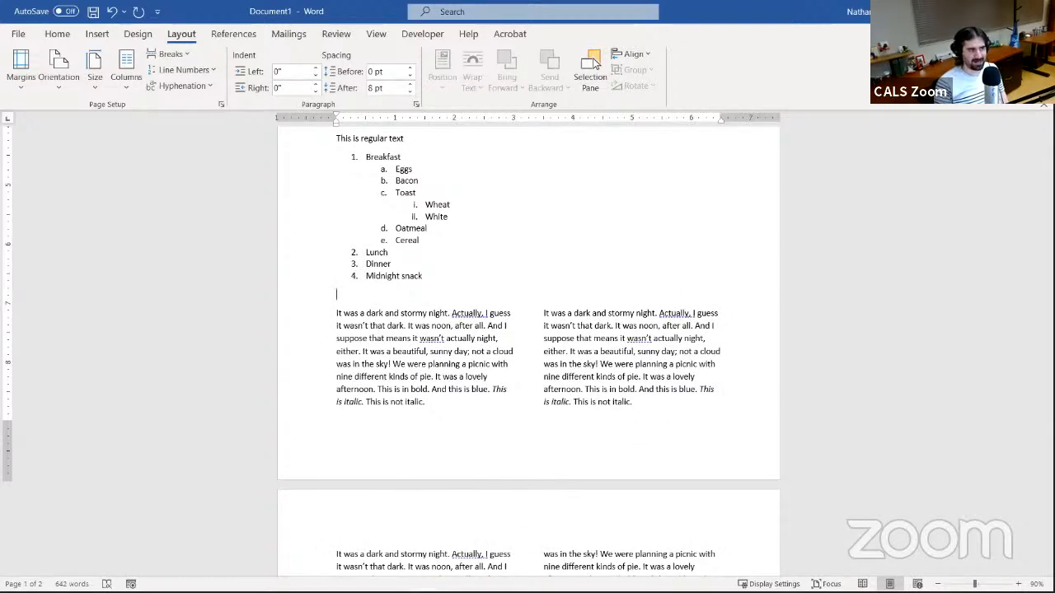
Add blank lines again below "Midnight snack" until the two-column paragraphs start at the top of the second page
{"action": "key", "text": "Return"}
{"action": "key", "text": "Return"}
{"action": "key", "text": "Return"}
{"action": "key", "text": "Return"}
{"action": "key", "text": "Return"}
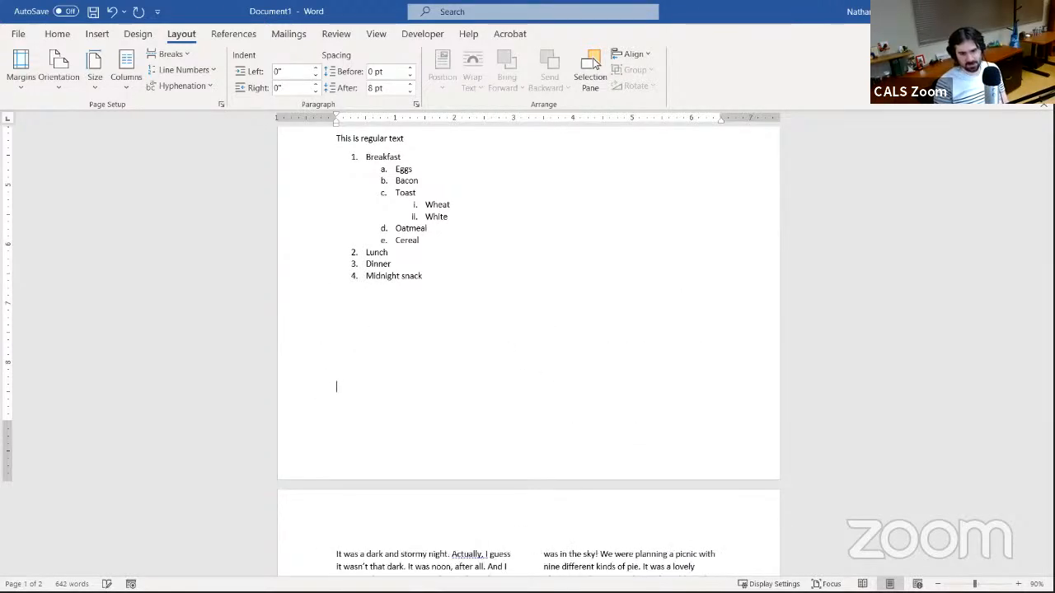
{"action": "key", "text": "Return"}
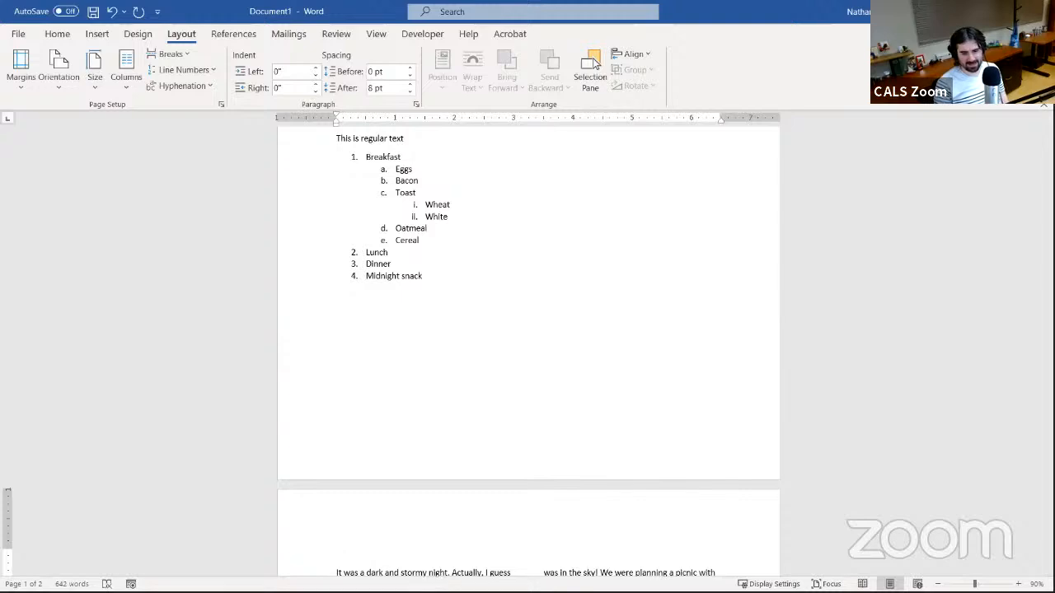
{"action": "key", "text": "BackSpace"}
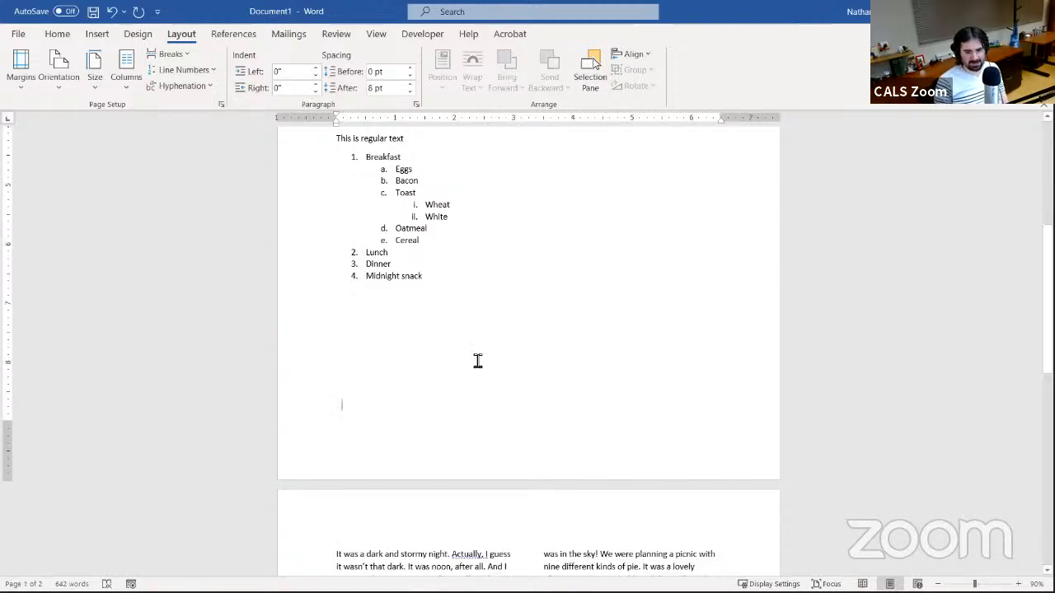
Paste another copy of the "It was a dark and stormy night" paragraph below the first one and check the second page's spacing
{"action": "scroll", "coordinate": [478, 360], "scroll_direction": "up", "scroll_amount": 6}
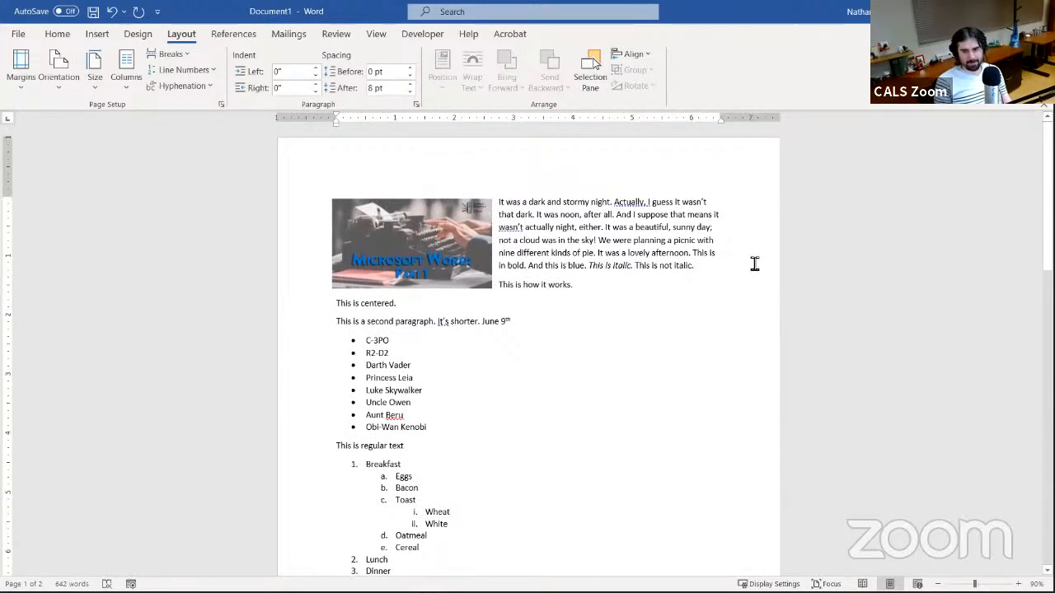
{"action": "left_click", "coordinate": [706, 273]}
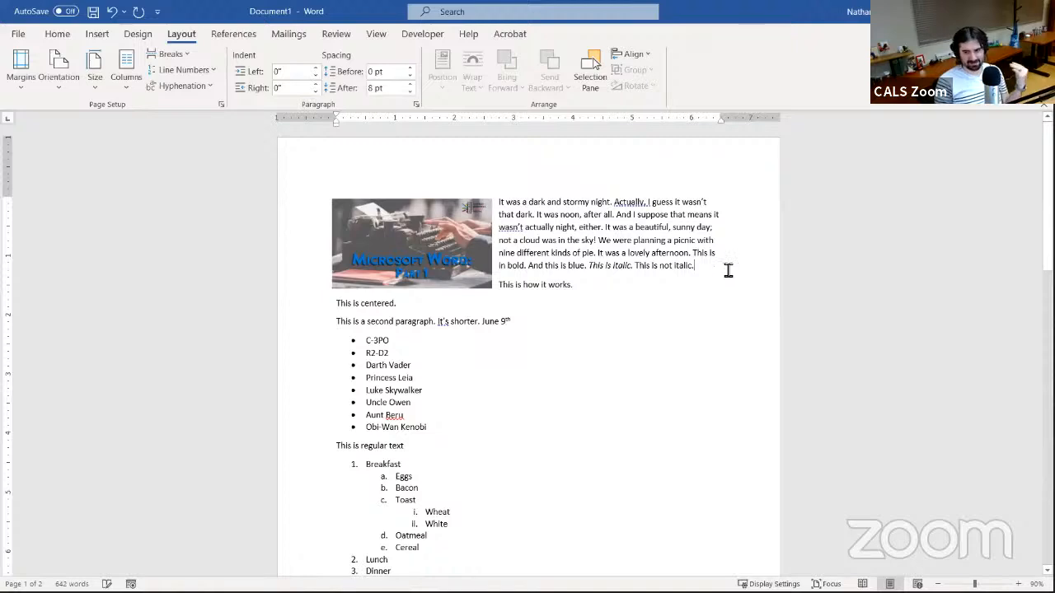
{"action": "key", "text": "Return"}
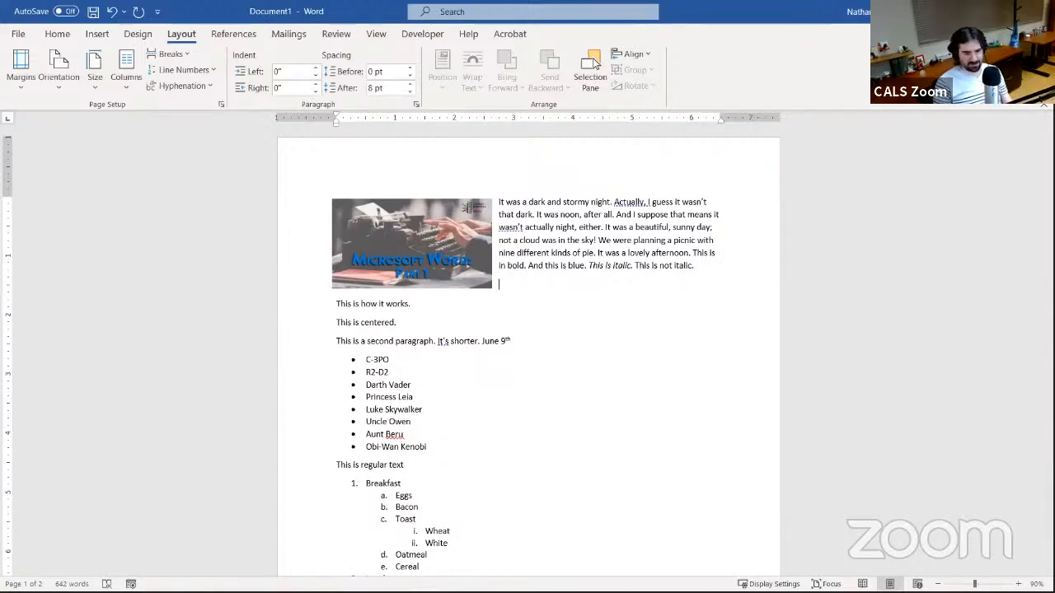
{"action": "type", "text": "It was a dark and stormy night. Actually, I guess it wasn't that dark. It was noon, after all. And I suppose that means it wasn't actually night, either. It was a beautiful, sunny day; not a cloud was in the sky! We were planning a picnic with nine different kinds of pie. It was a lovely afternoon. This is in bold. And this is blue. This is italic. This is not italic."}
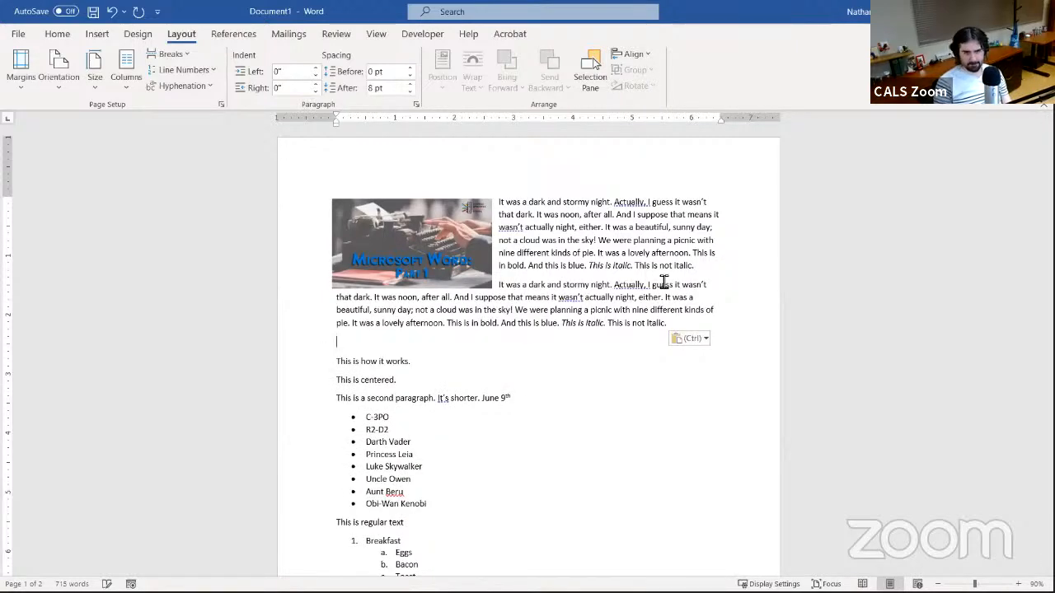
{"action": "scroll", "coordinate": [610, 412], "scroll_direction": "down", "scroll_amount": 8}
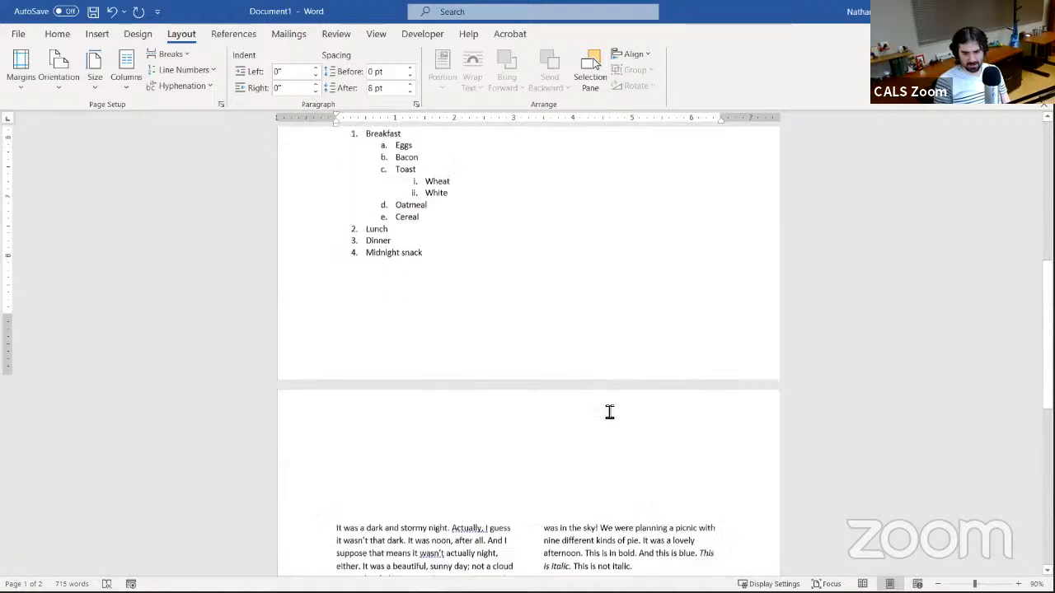
{"action": "scroll", "coordinate": [485, 414], "scroll_direction": "down", "scroll_amount": 2}
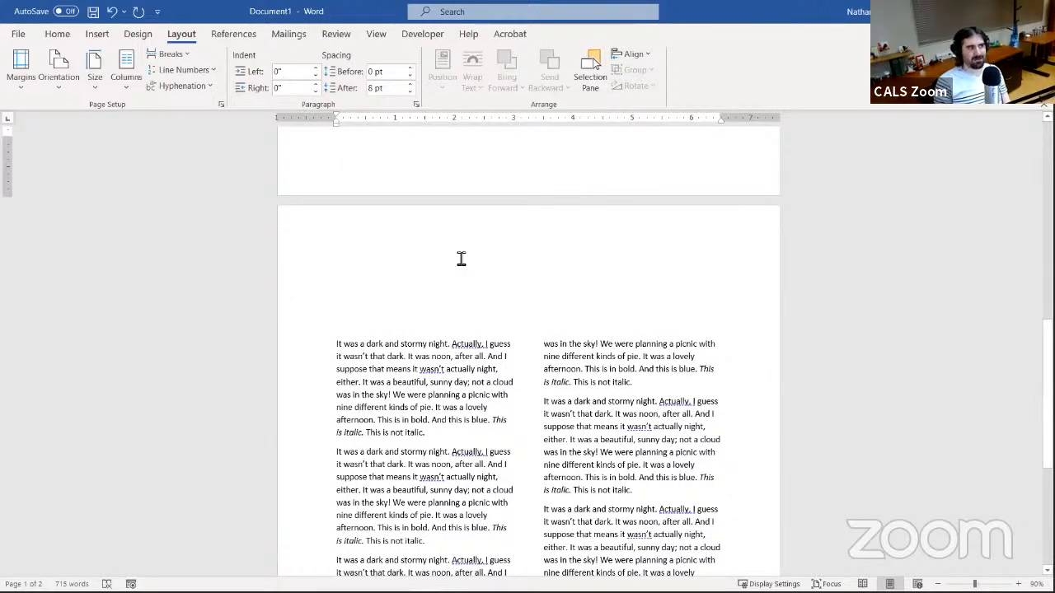
Remove the extra blank lines above the two-column paragraphs on the second page
{"action": "left_click", "coordinate": [336, 329]}
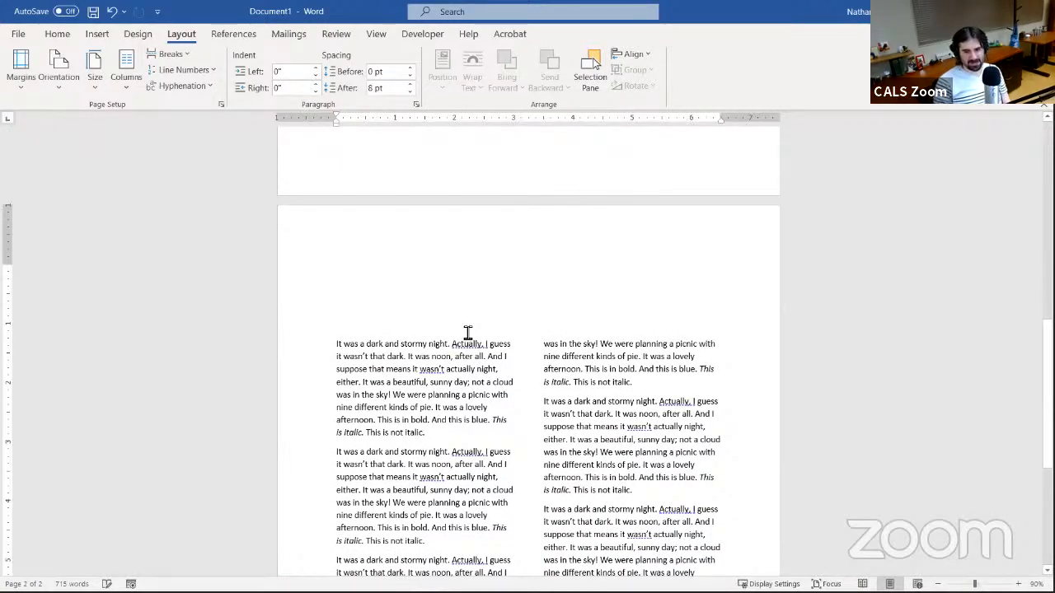
{"action": "key", "text": "Up"}
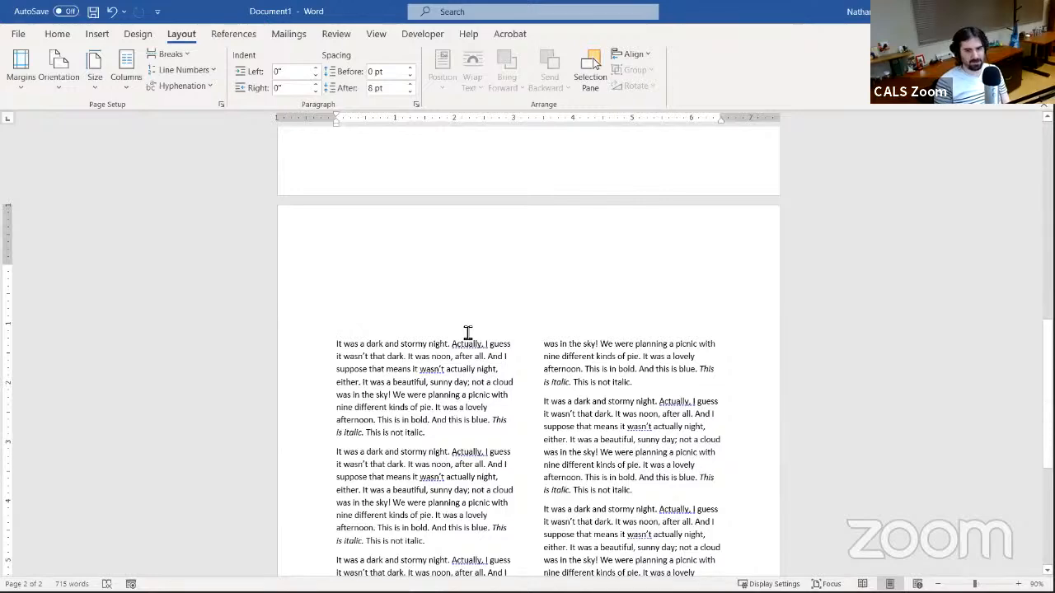
{"action": "key", "text": "Down"}
{"action": "key", "text": "BackSpace"}
{"action": "key", "text": "BackSpace"}
{"action": "key", "text": "BackSpace"}
{"action": "key", "text": "BackSpace"}
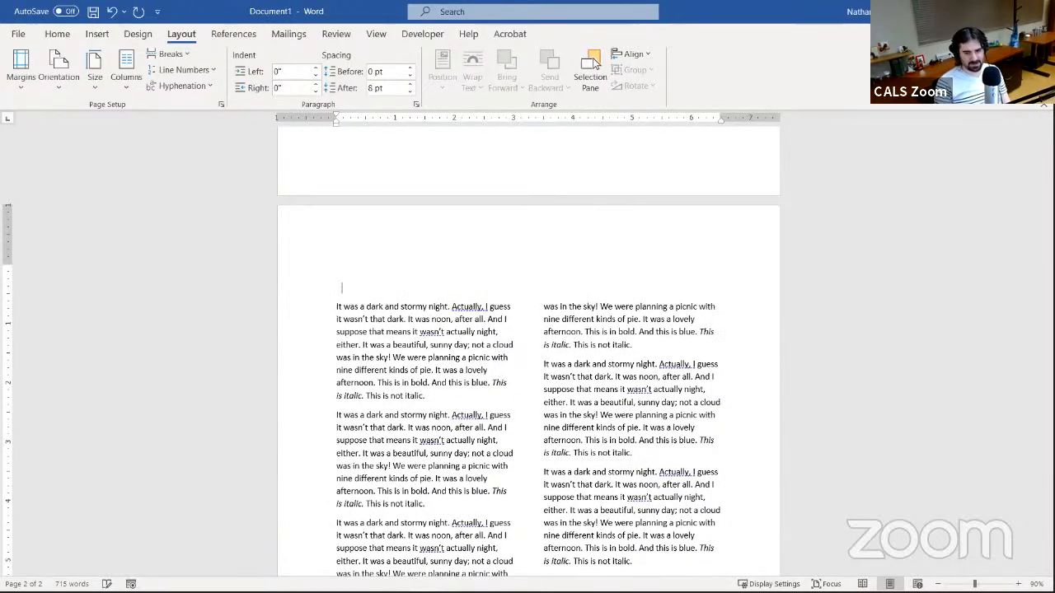
{"action": "key", "text": "Down"}
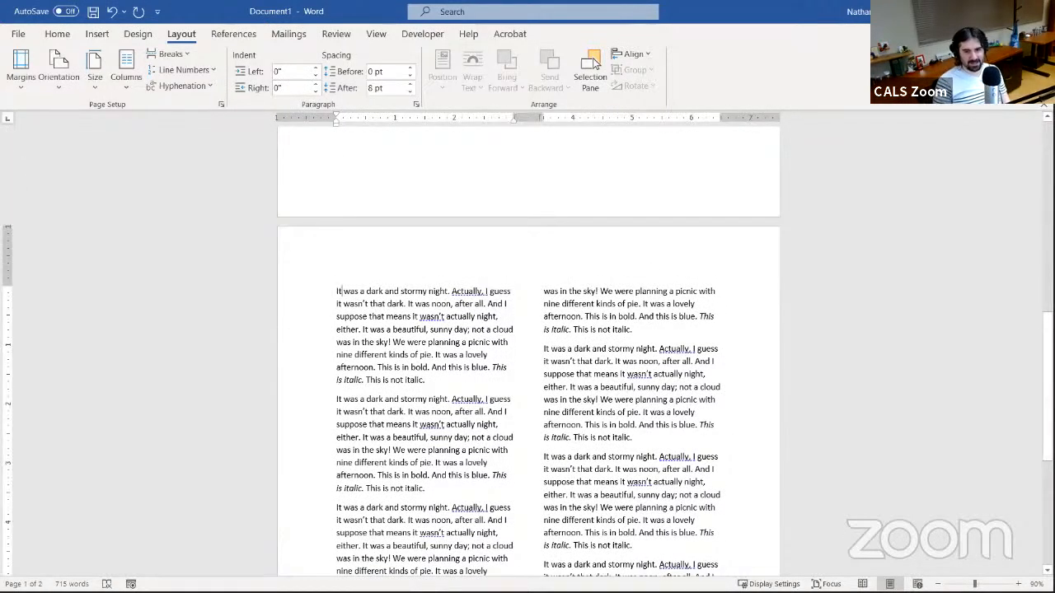
{"action": "key", "text": "Up"}
{"action": "key", "text": "Down"}
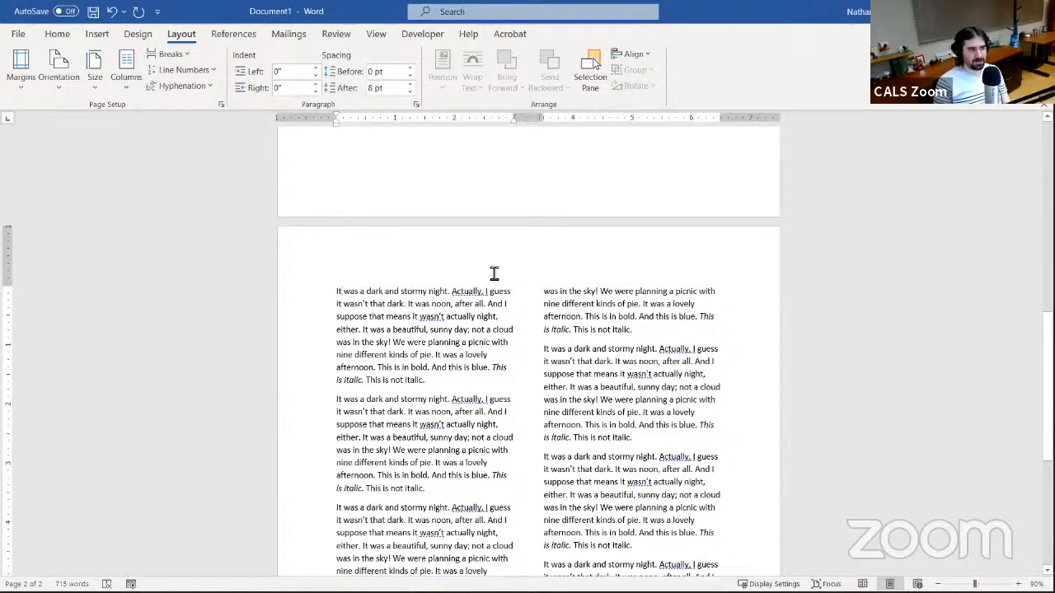
Undo the blank-line deletions, the pasted paragraph and the added blank lines, back to a single blank line below "Midnight snack"
{"action": "left_click", "coordinate": [113, 12]}
{"action": "left_click", "coordinate": [113, 11]}
{"action": "left_click", "coordinate": [113, 12]}
{"action": "left_click", "coordinate": [113, 11]}
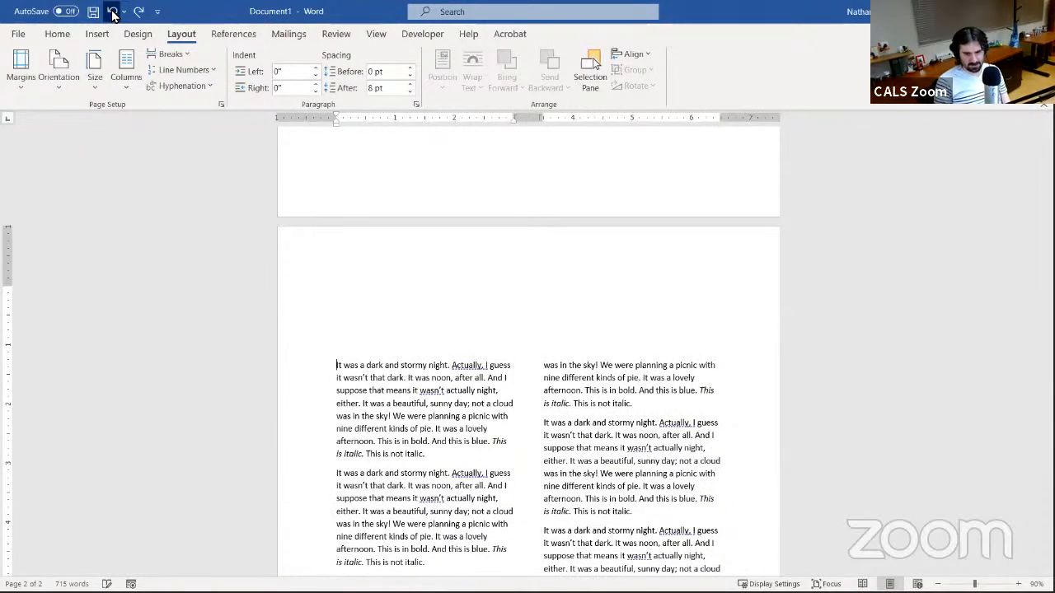
{"action": "left_click", "coordinate": [113, 12]}
{"action": "left_click", "coordinate": [113, 11]}
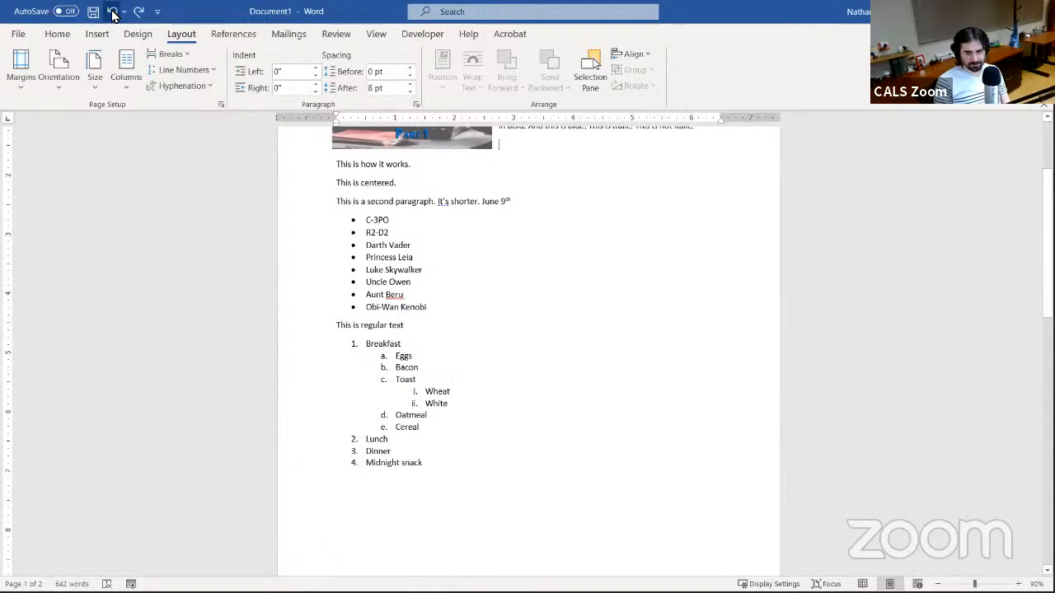
{"action": "left_click", "coordinate": [113, 12]}
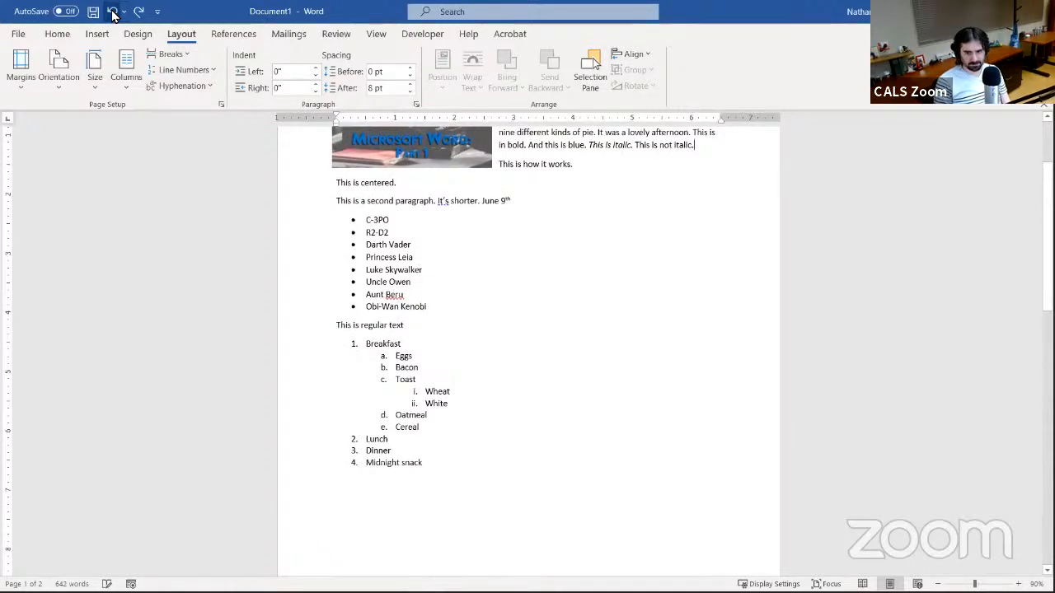
{"action": "left_click", "coordinate": [113, 11]}
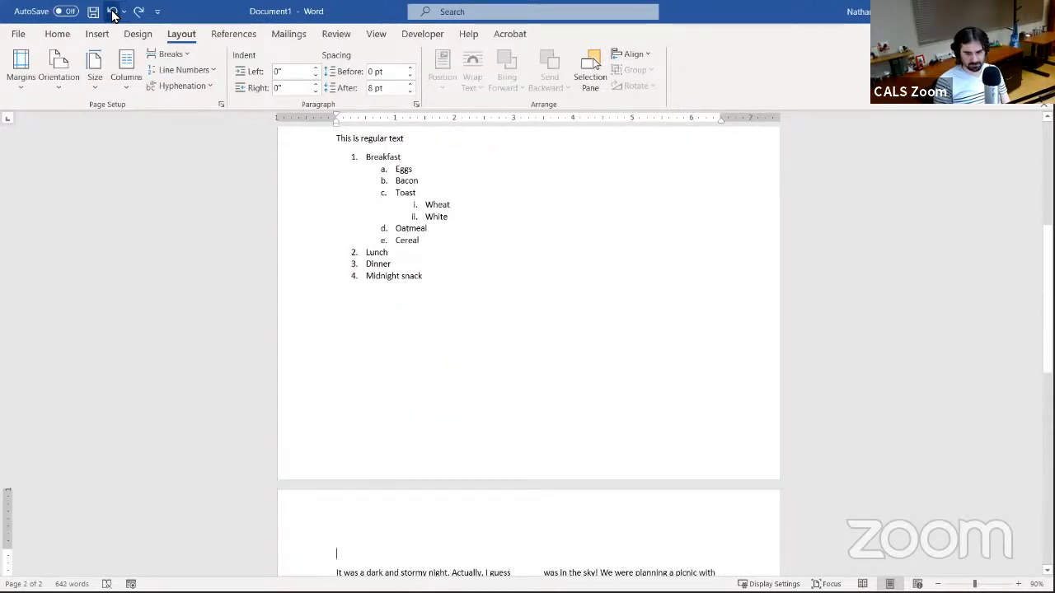
{"action": "left_click", "coordinate": [113, 11]}
{"action": "left_click", "coordinate": [113, 12]}
{"action": "left_click", "coordinate": [113, 11]}
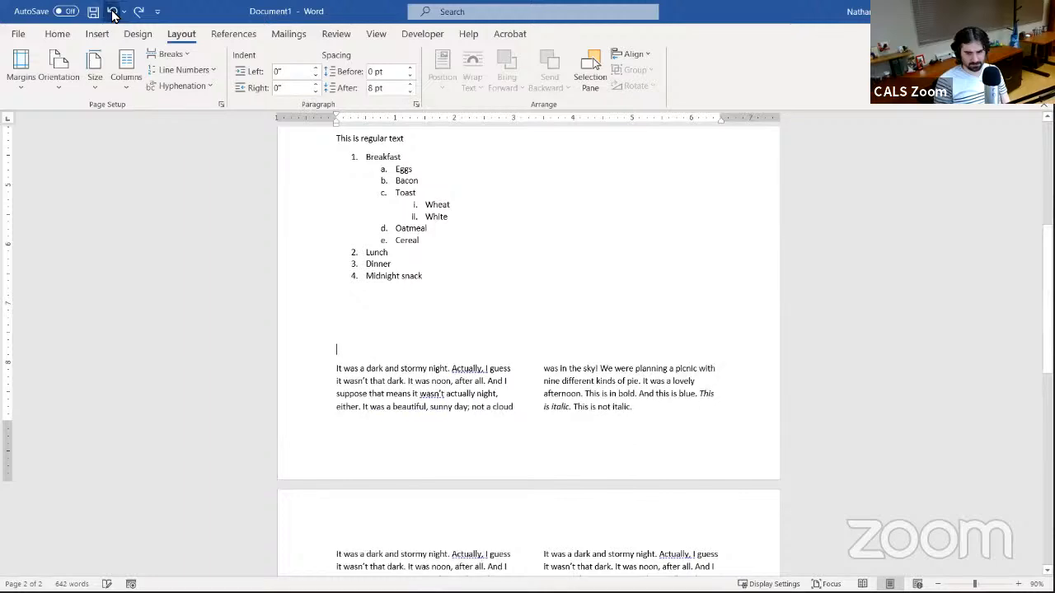
{"action": "left_click", "coordinate": [112, 12]}
{"action": "left_click", "coordinate": [113, 11]}
{"action": "left_click", "coordinate": [112, 12]}
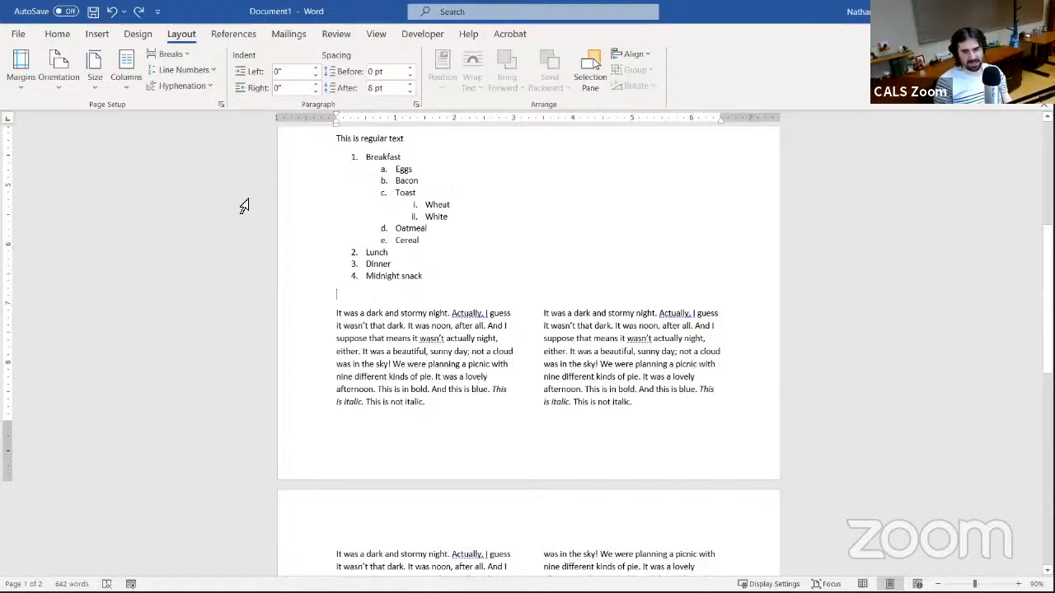
Insert a page break on the blank line below "Midnight snack" and delete the empty line above the two-column paragraphs
{"action": "left_click", "coordinate": [172, 54]}
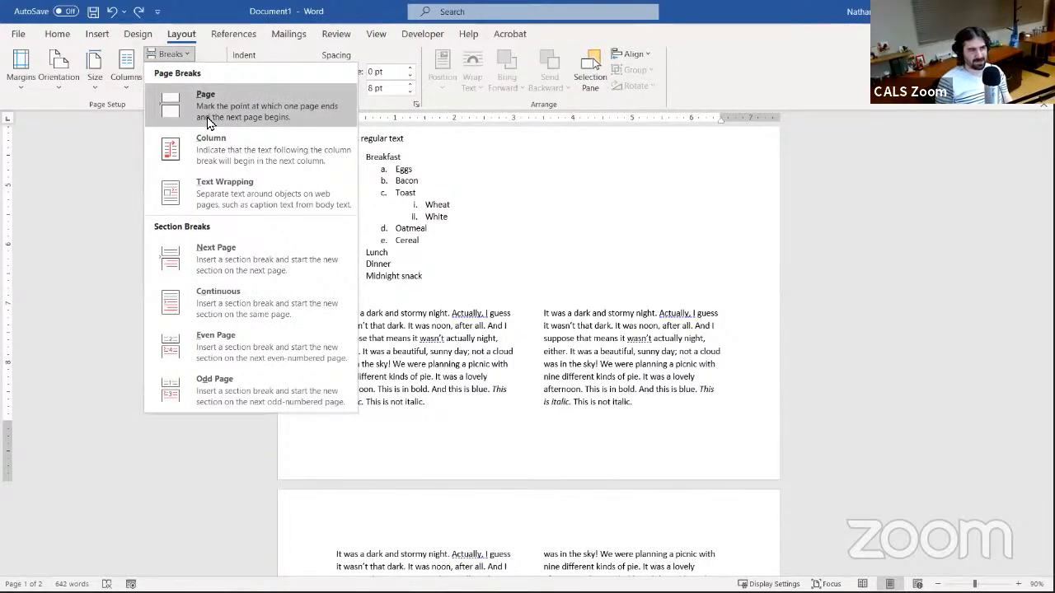
{"action": "left_click", "coordinate": [209, 122]}
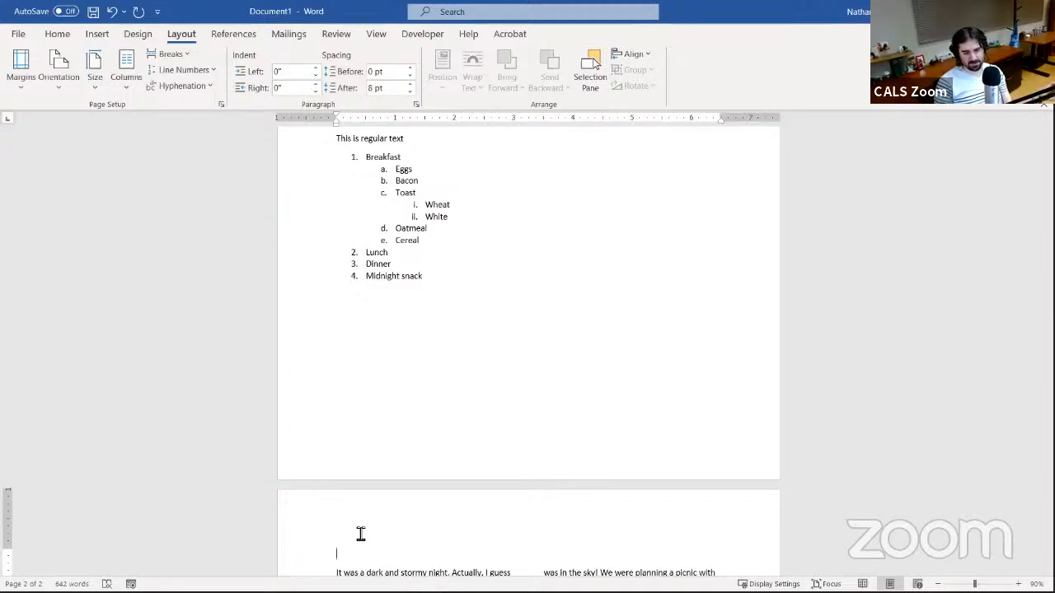
{"action": "key", "text": "BackSpace"}
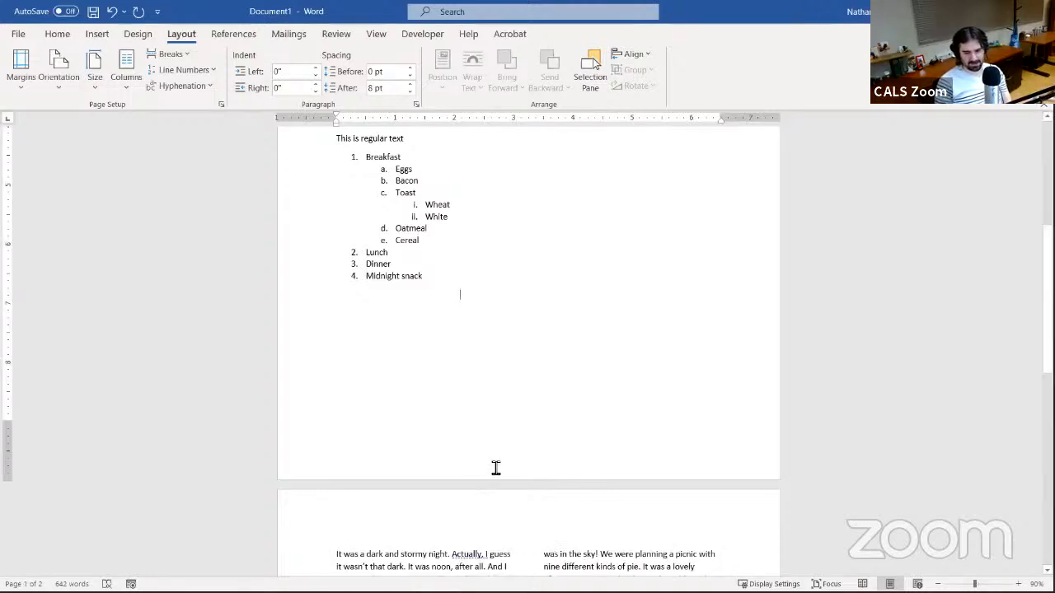
Paste two more copies of the "It was a dark and stormy night" paragraph after the first one and check the second page's start
{"action": "scroll", "coordinate": [431, 256], "scroll_direction": "up", "scroll_amount": 7}
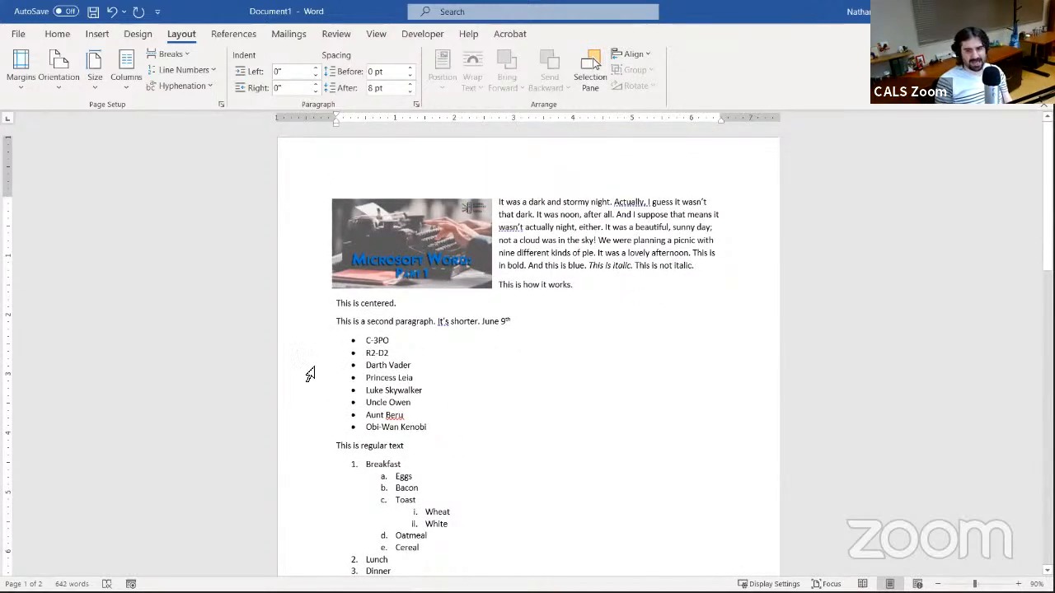
{"action": "scroll", "coordinate": [310, 375], "scroll_direction": "down", "scroll_amount": 4}
{"action": "scroll", "coordinate": [503, 296], "scroll_direction": "up", "scroll_amount": 4}
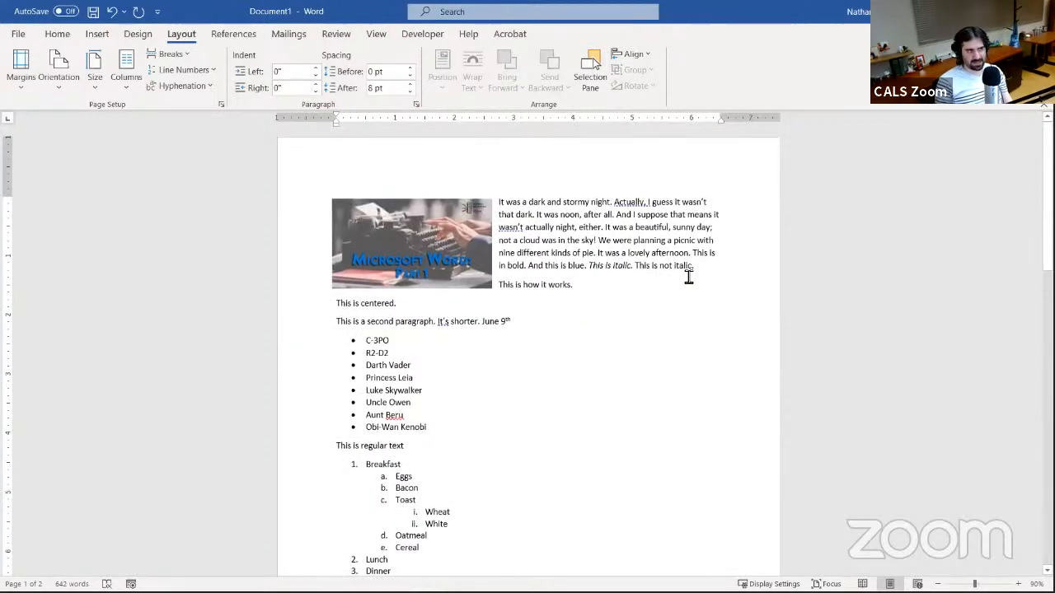
{"action": "key", "text": "Return"}
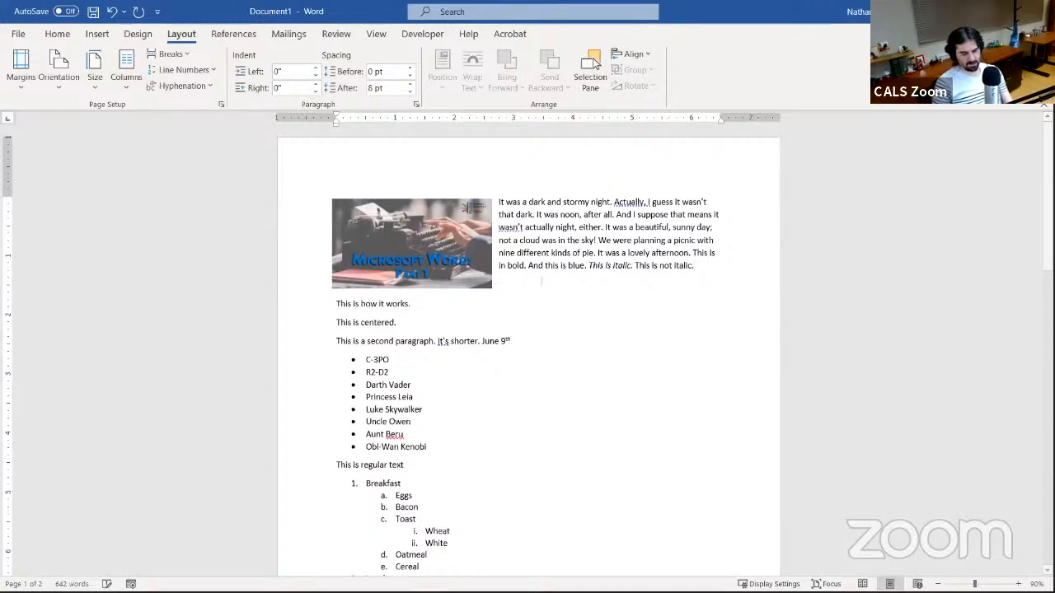
{"action": "type", "text": "It was a dark and stormy night. Actually, I guess it wasn’t that dark. It was noon, after all. And I suppose that means it wasn’t actually night, either. It was a beautiful, sunny day; not a cloud was in the sky! We were planning a picnic with nine different kinds of pie. It was a lovely afternoon. This is in bold. And this is blue. This is italic. This is not italic."}
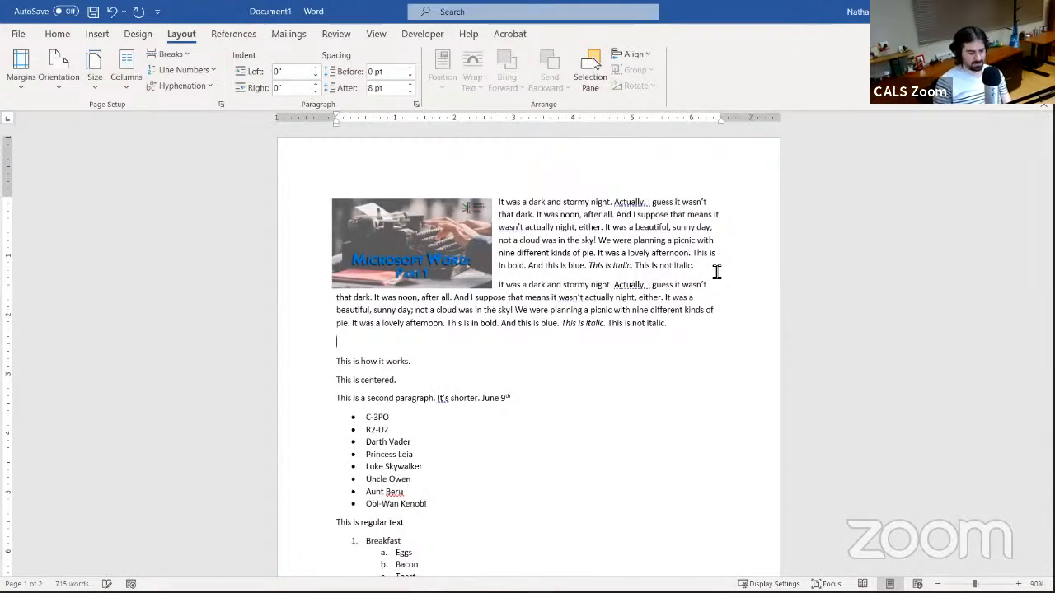
{"action": "type", "text": "It was a dark and stormy night. Actually, I guess it wasn’t that dark. It was noon, after all. And I suppose that means it wasn’t actually night, either. It was a beautiful, sunny day; not a cloud was in the sky! We were planning a picnic with nine different kinds of pie. It was a lovely afternoon. This is in bold. And this is blue. This is italic. This is not italic."}
{"action": "key", "text": "BackSpace"}
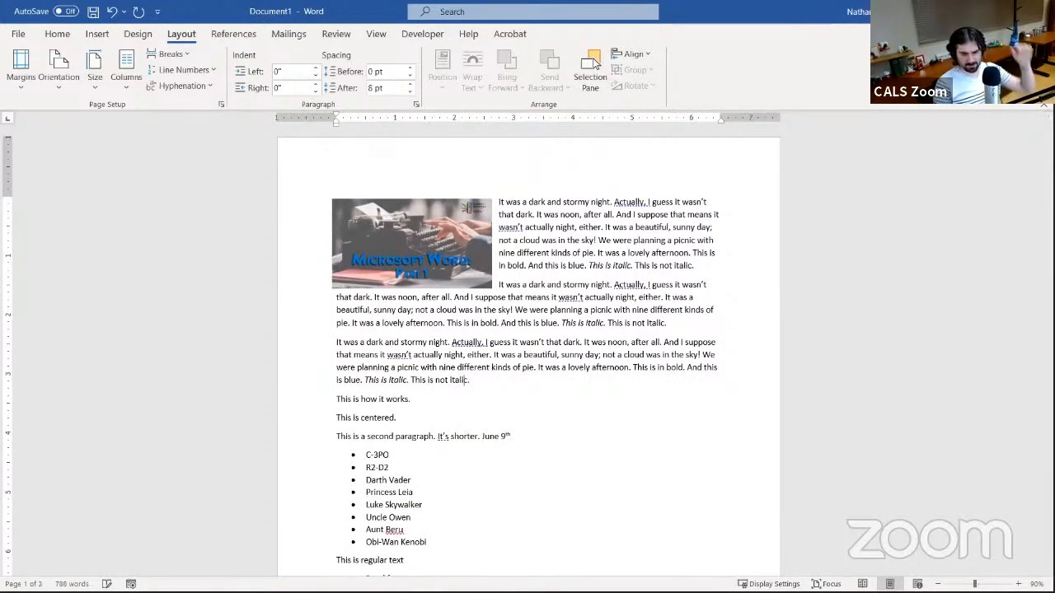
{"action": "scroll", "coordinate": [546, 317], "scroll_direction": "down", "scroll_amount": 10}
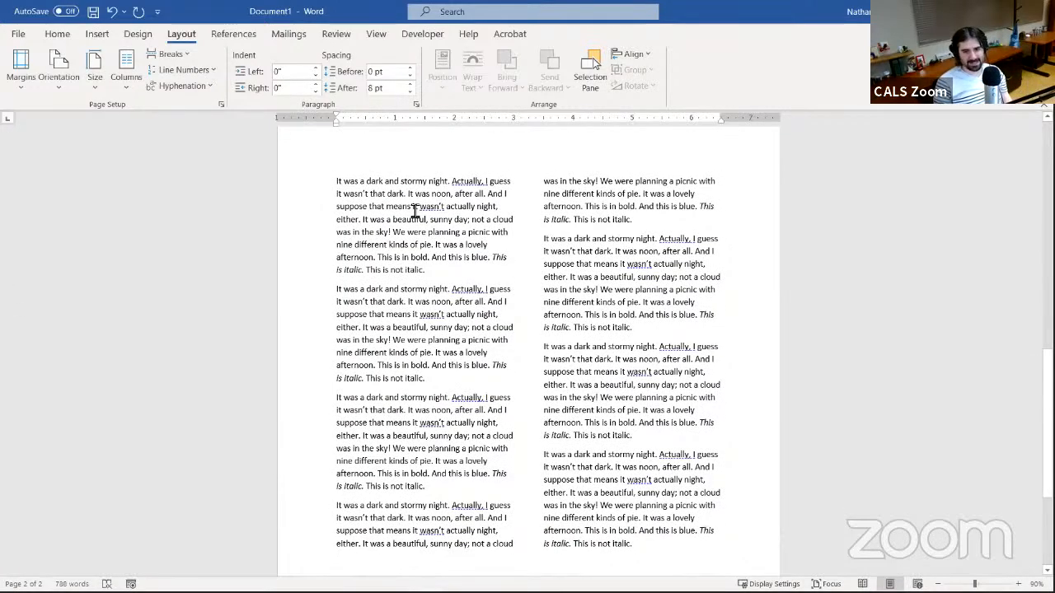
Paste another copy of the "It was a dark and stormy night" paragraph as a separate paragraph directly above "This is how it works."
{"action": "scroll", "coordinate": [383, 222], "scroll_direction": "up", "scroll_amount": 1}
{"action": "scroll", "coordinate": [382, 222], "scroll_direction": "up", "scroll_amount": 8}
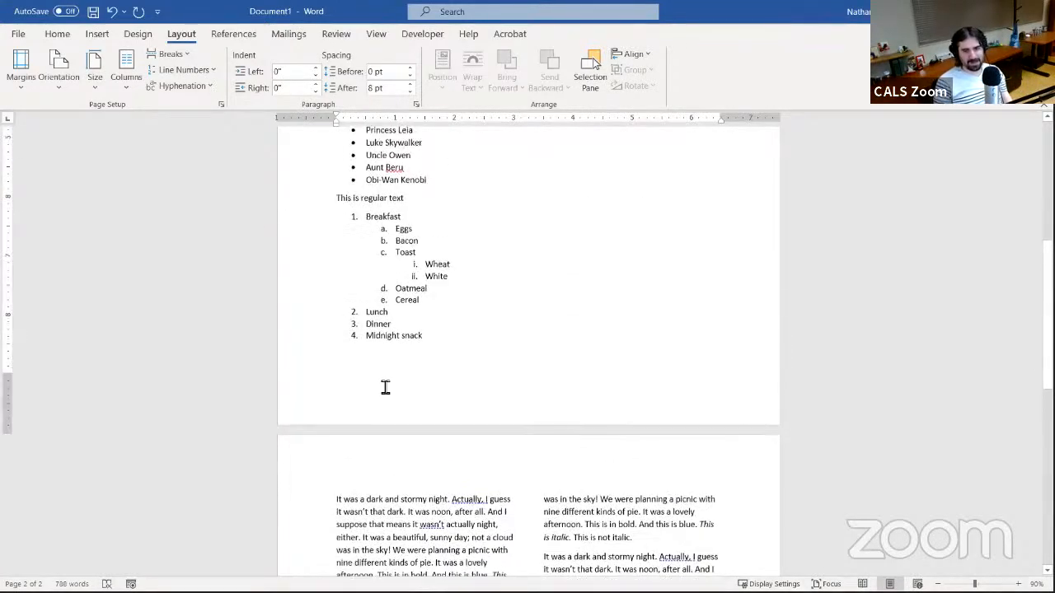
{"action": "scroll", "coordinate": [401, 206], "scroll_direction": "up", "scroll_amount": 8}
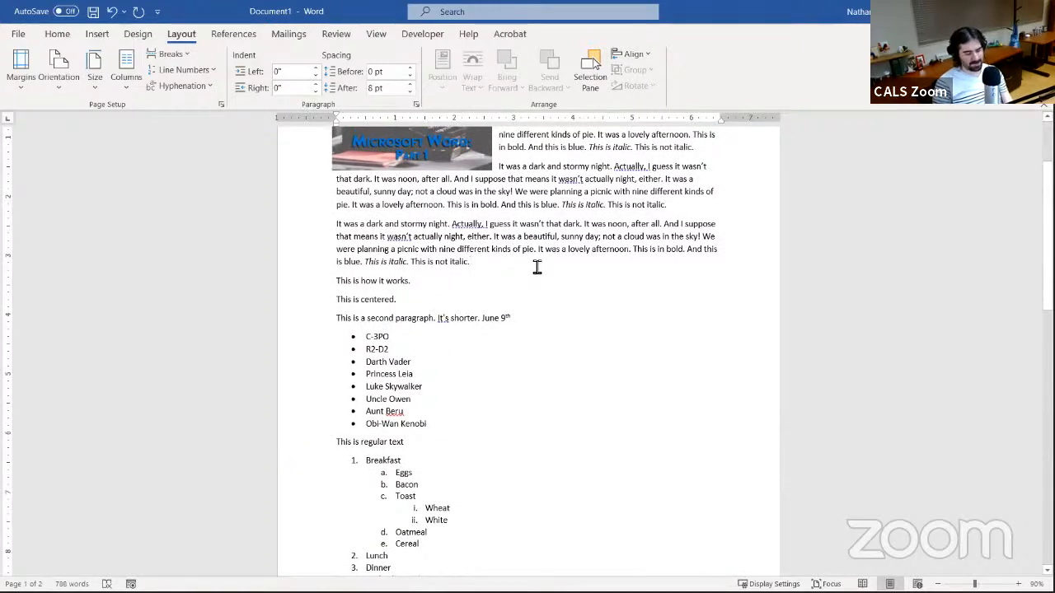
{"action": "type", "text": "It was a dark and stormy night. Actually, I guess it wasn't that dark. It was noon, after all. And I suppose that means it wasn't actually night, either. It was a beautiful, sunny day; not a cloud was in the sky! We were planning a picnic with nine different kinds of pie. It was a lovely afternoon. This is in bold. And this is blue. This is italic. This is not italic."}
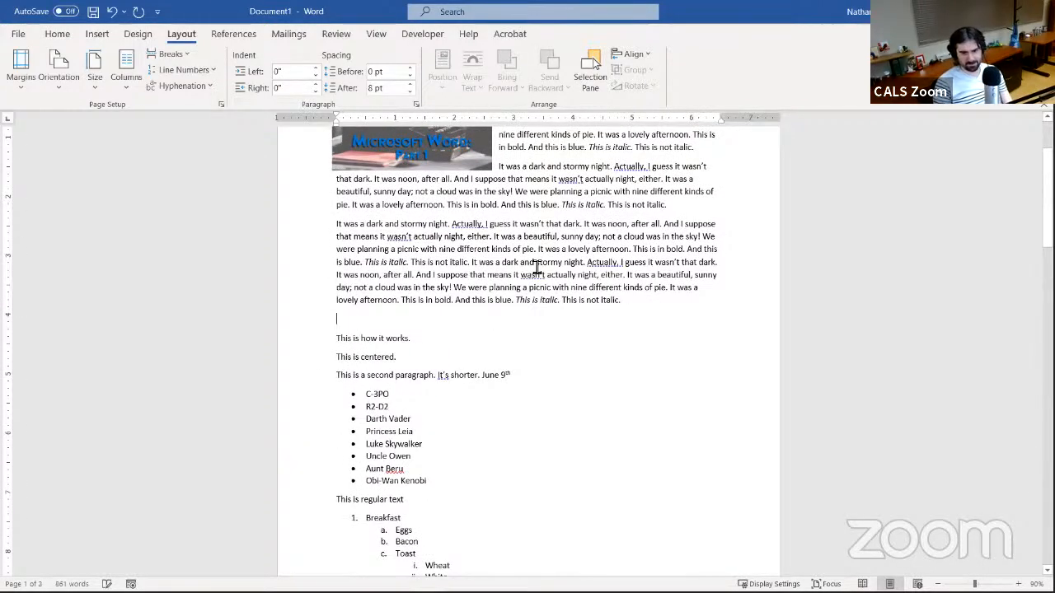
{"action": "key", "text": "ctrl+z"}
{"action": "key", "text": "Return"}
{"action": "type", "text": "It was a dark and stormy night. Actually, I guess it wasn't that dark. It was noon, after all. And I suppose that means it wasn't actually night, either. It was a beautiful, sunny day; not a cloud was in the sky! We were planning a picnic with nine different kinds of pie. It was a lovely afternoon. This is in bold. And this is blue. This is italic. This is not italic."}
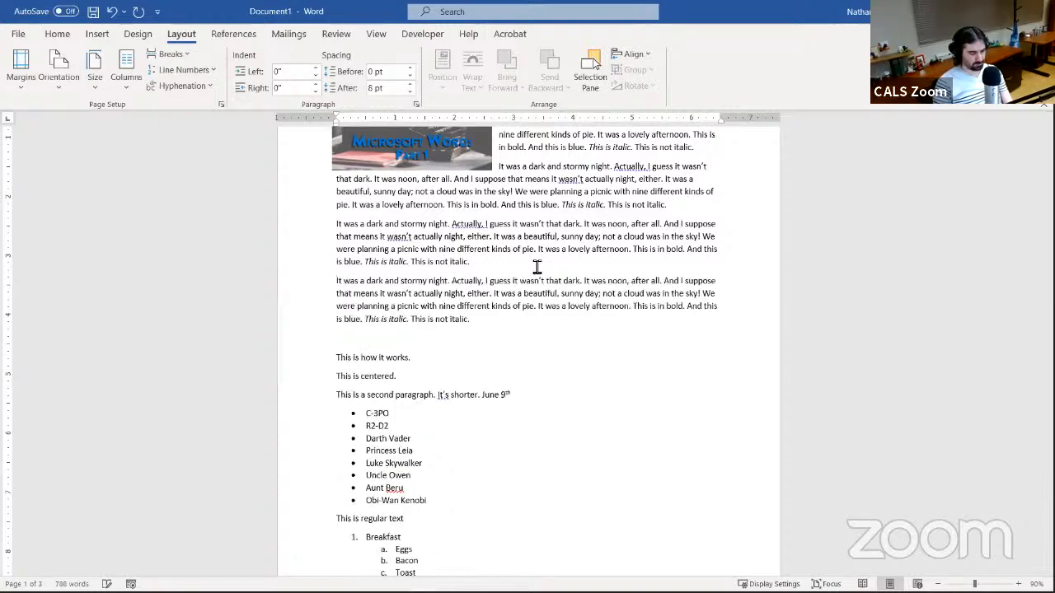
Examine how the numbered list flows across the first two pages and where the two-column text starts
{"action": "scroll", "coordinate": [539, 488], "scroll_direction": "down", "scroll_amount": 10}
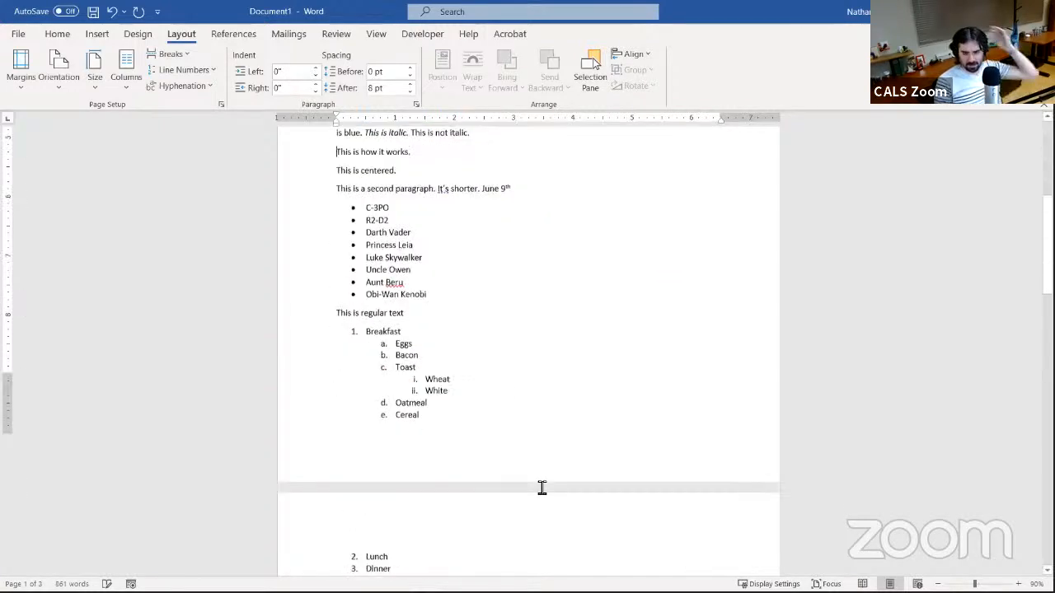
{"action": "scroll", "coordinate": [542, 485], "scroll_direction": "down", "scroll_amount": 3}
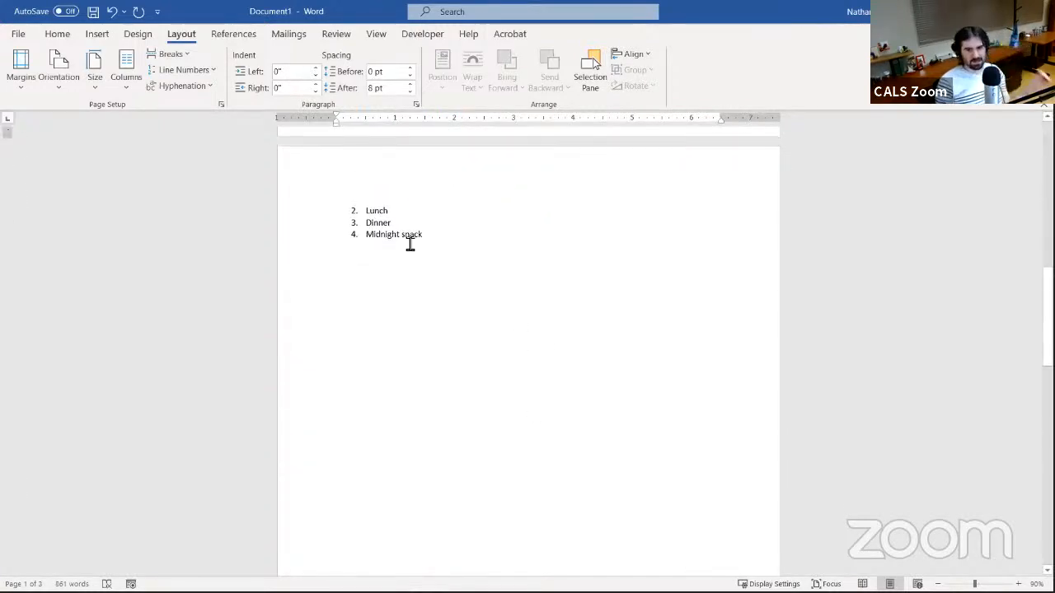
{"action": "scroll", "coordinate": [454, 247], "scroll_direction": "up", "scroll_amount": 3}
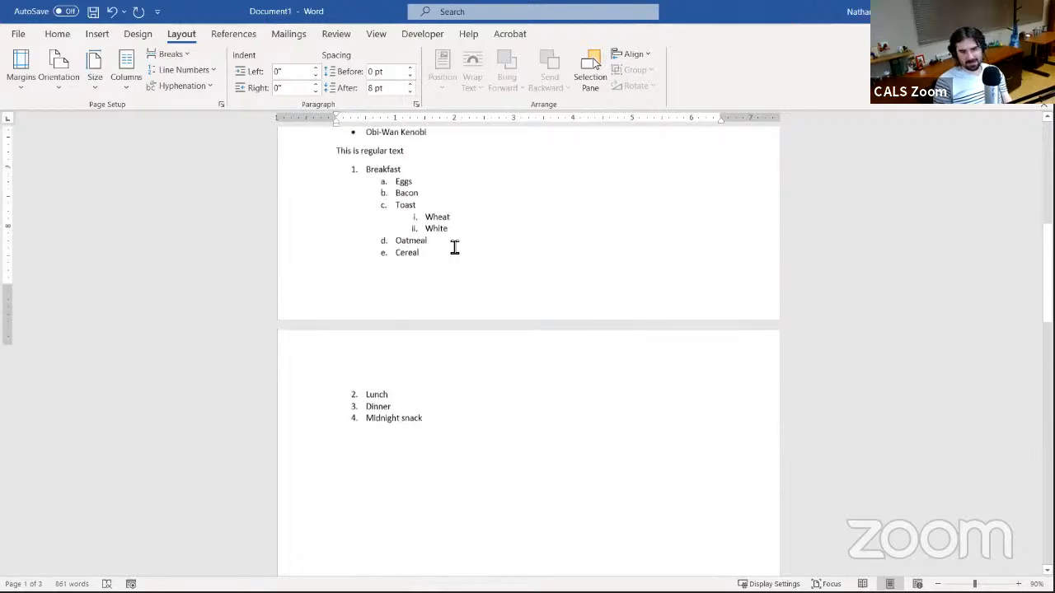
{"action": "scroll", "coordinate": [523, 328], "scroll_direction": "down", "scroll_amount": 2}
{"action": "scroll", "coordinate": [524, 328], "scroll_direction": "down", "scroll_amount": 3}
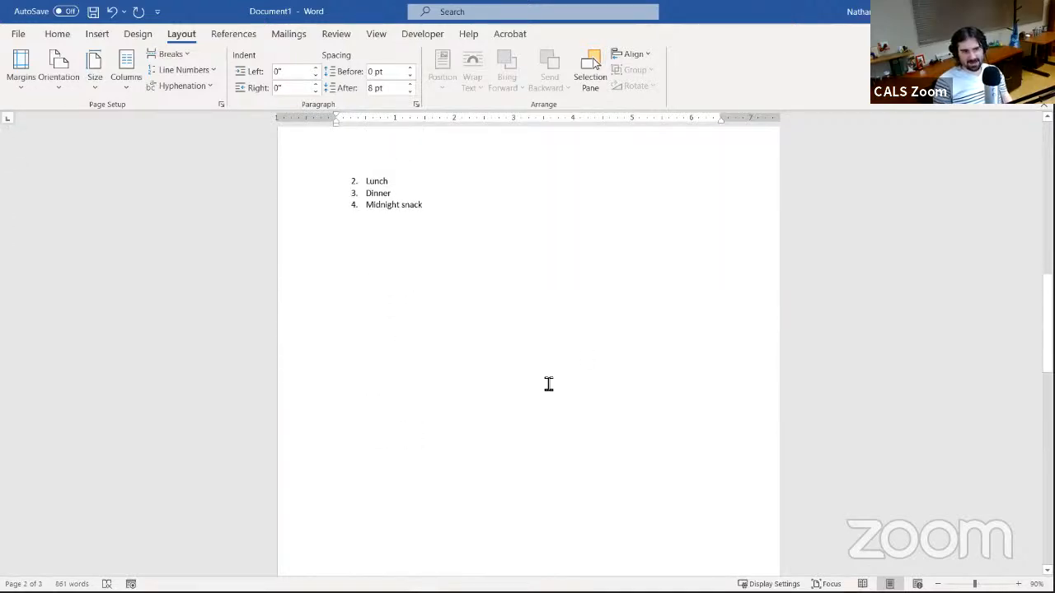
{"action": "scroll", "coordinate": [462, 420], "scroll_direction": "down", "scroll_amount": 10}
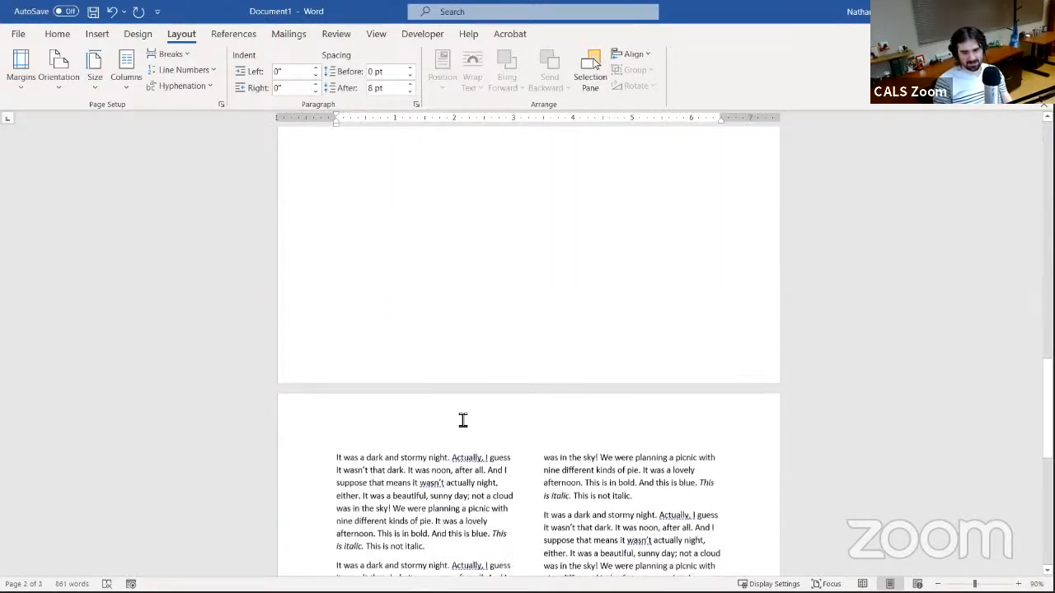
{"action": "scroll", "coordinate": [462, 421], "scroll_direction": "up", "scroll_amount": 3}
{"action": "scroll", "coordinate": [463, 420], "scroll_direction": "down", "scroll_amount": 5}
{"action": "scroll", "coordinate": [463, 420], "scroll_direction": "up", "scroll_amount": 5}
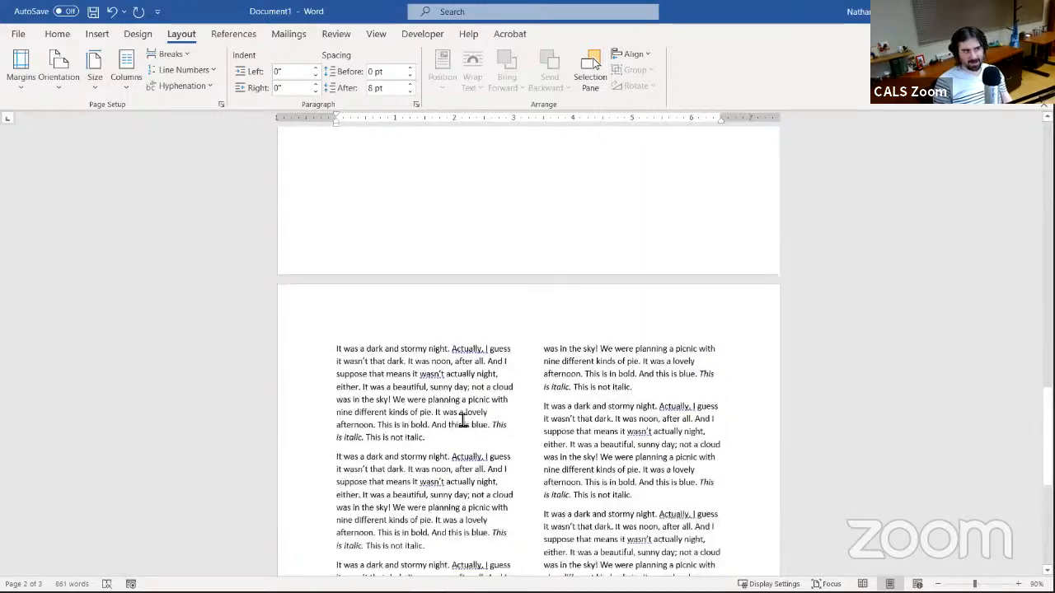
{"action": "scroll", "coordinate": [462, 420], "scroll_direction": "down", "scroll_amount": 1}
{"action": "scroll", "coordinate": [463, 420], "scroll_direction": "down", "scroll_amount": 3}
{"action": "scroll", "coordinate": [462, 421], "scroll_direction": "up", "scroll_amount": 8}
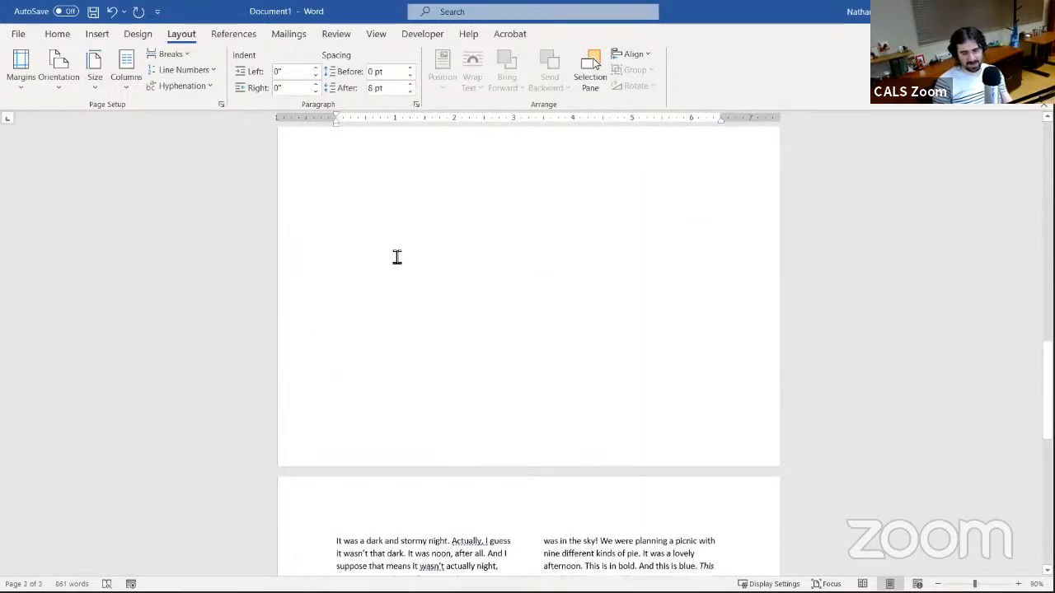
{"action": "scroll", "coordinate": [414, 255], "scroll_direction": "up", "scroll_amount": 9}
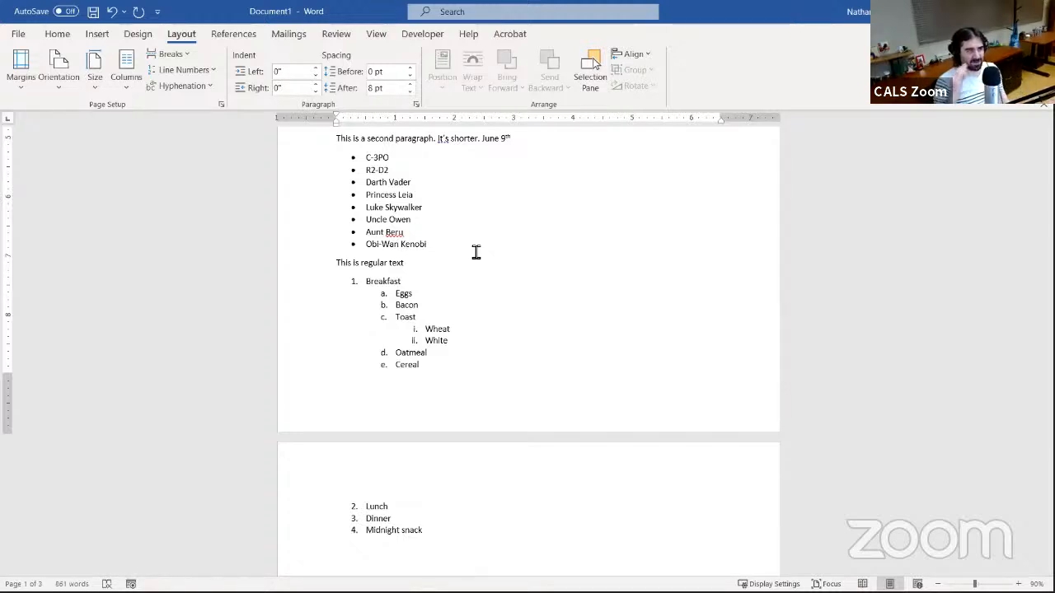
Show the formatting marks and inspect the breaks below "Midnight snack" and on the two-column page
{"action": "scroll", "coordinate": [415, 271], "scroll_direction": "up", "scroll_amount": 8}
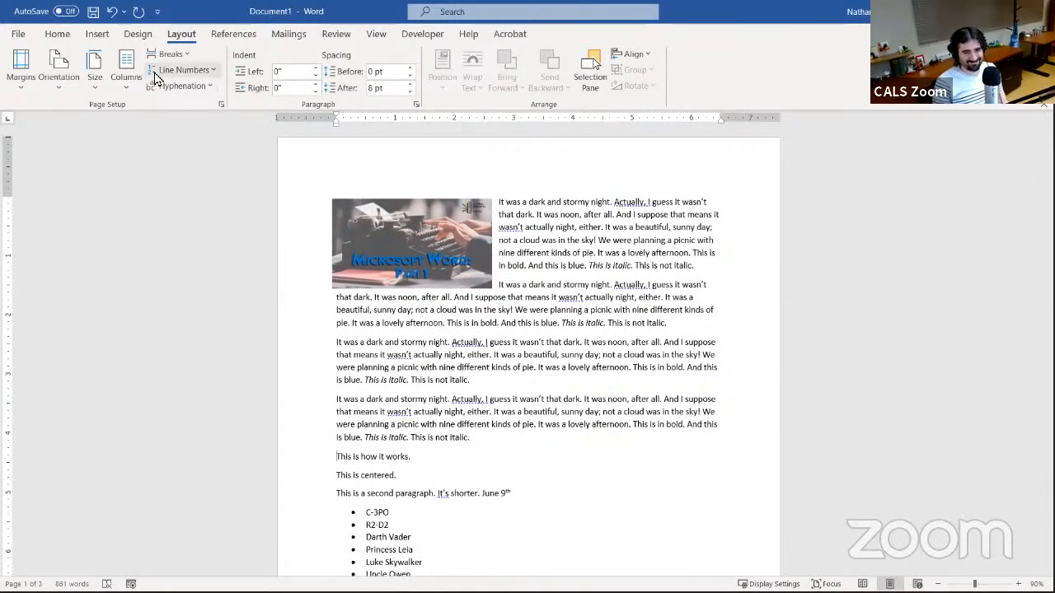
{"action": "left_click", "coordinate": [55, 35]}
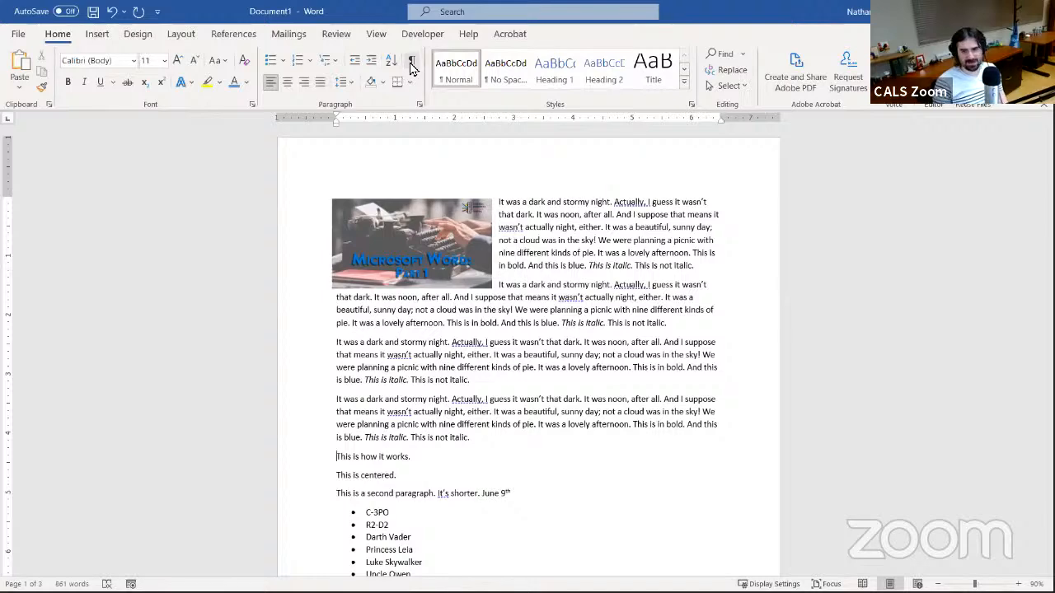
{"action": "left_click", "coordinate": [412, 67]}
{"action": "scroll", "coordinate": [415, 91], "scroll_direction": "down", "scroll_amount": 5}
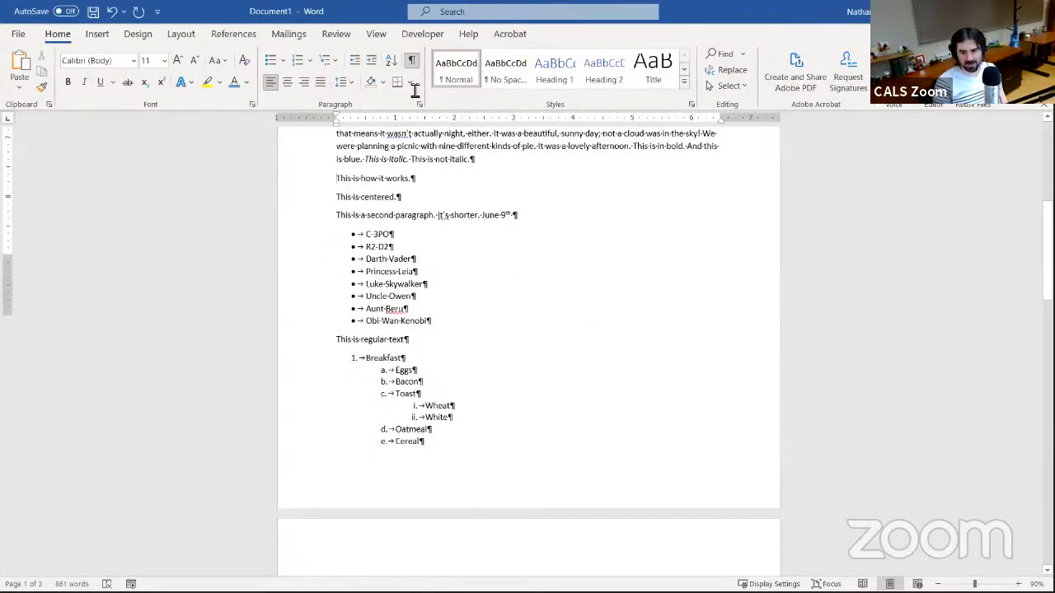
{"action": "scroll", "coordinate": [415, 90], "scroll_direction": "down", "scroll_amount": 6}
{"action": "scroll", "coordinate": [412, 305], "scroll_direction": "up", "scroll_amount": 1}
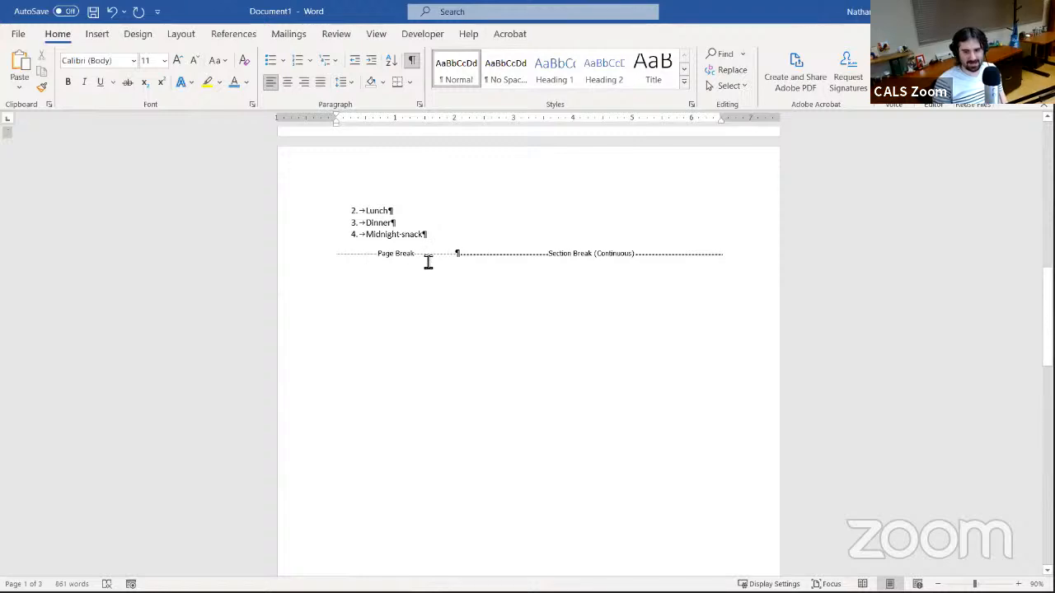
{"action": "scroll", "coordinate": [528, 275], "scroll_direction": "down", "scroll_amount": 15}
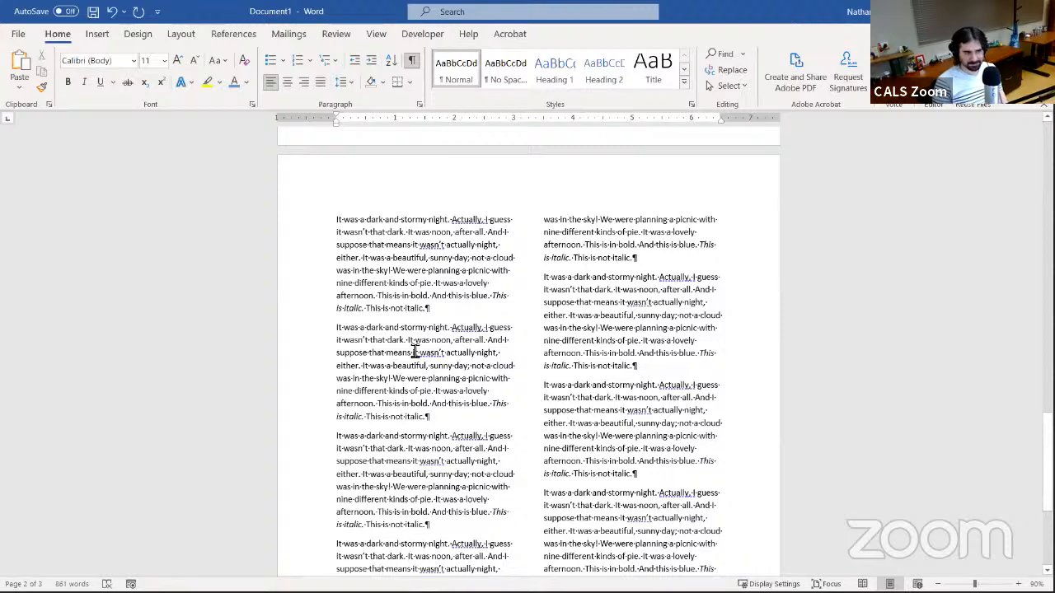
{"action": "scroll", "coordinate": [412, 280], "scroll_direction": "up", "scroll_amount": 5}
{"action": "scroll", "coordinate": [415, 272], "scroll_direction": "up", "scroll_amount": 15}
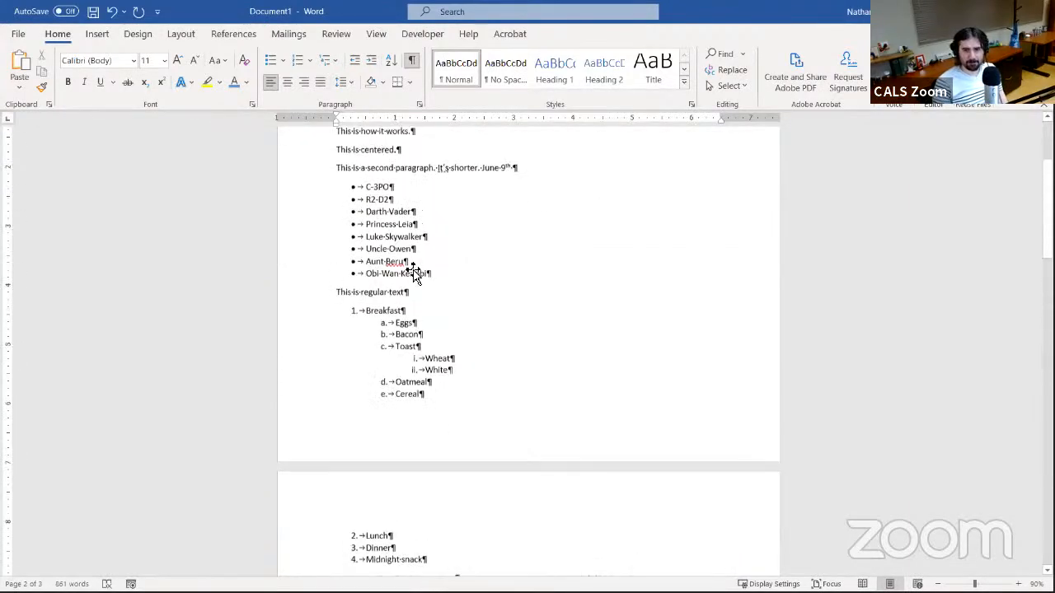
Insert a column break after the third paragraph of the two-column text and delete the empty line at the second column's start
{"action": "left_click", "coordinate": [138, 33]}
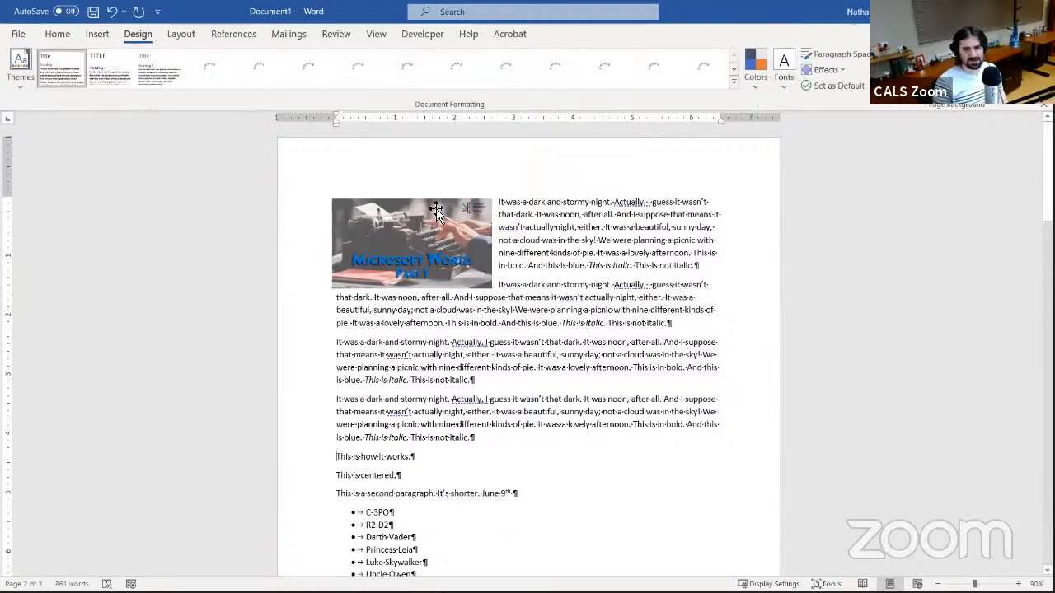
{"action": "left_click", "coordinate": [173, 37]}
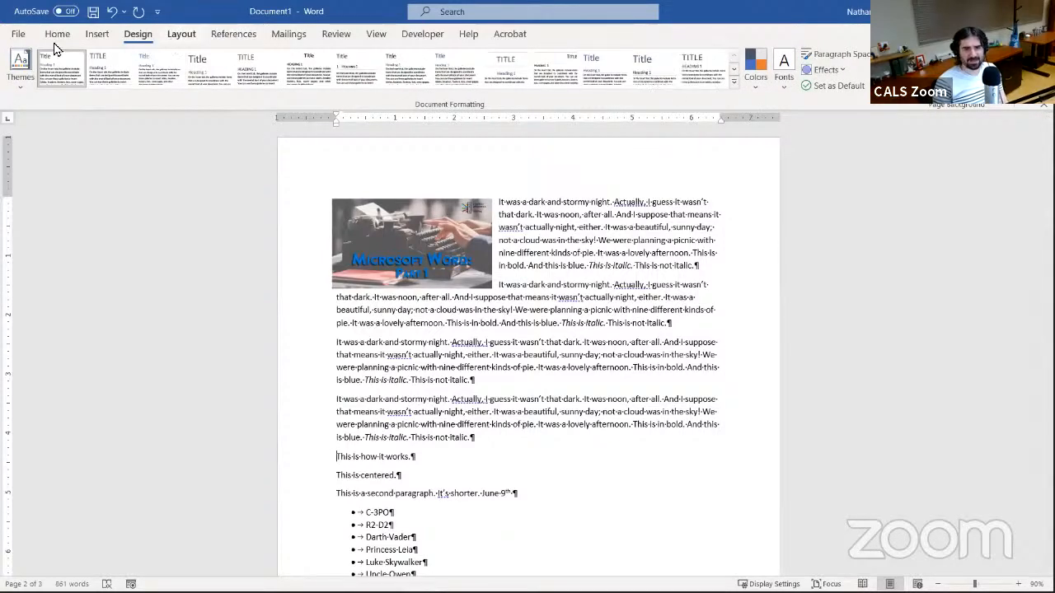
{"action": "scroll", "coordinate": [215, 181], "scroll_direction": "down", "scroll_amount": 15}
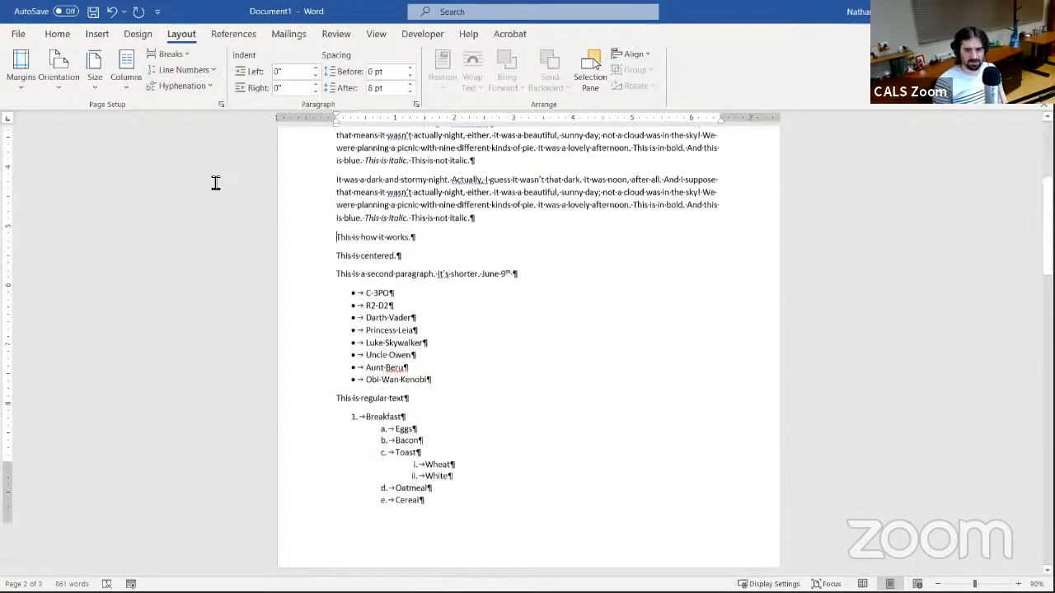
{"action": "scroll", "coordinate": [548, 377], "scroll_direction": "down", "scroll_amount": 16}
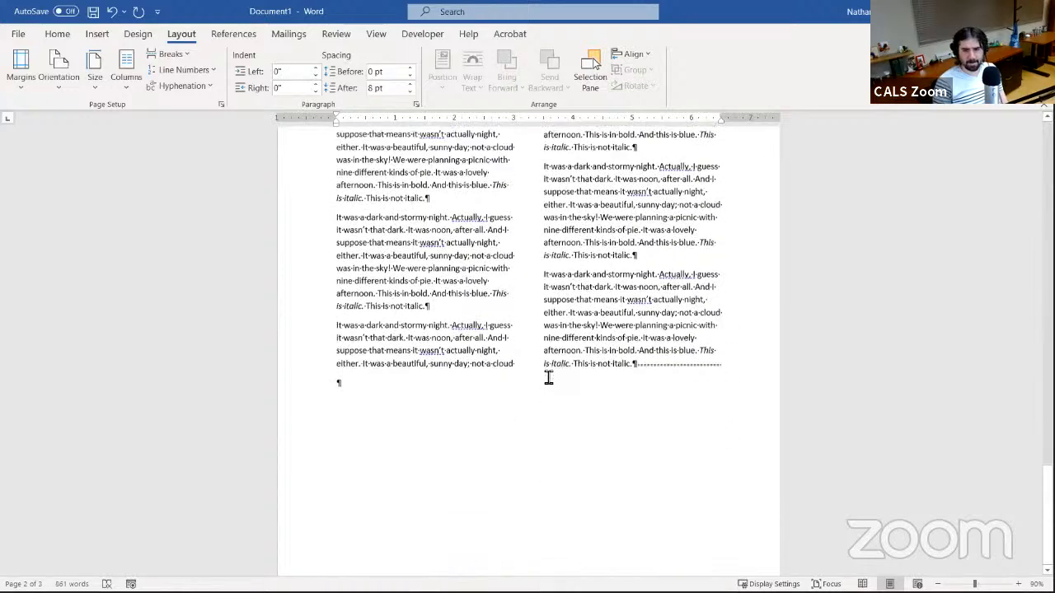
{"action": "scroll", "coordinate": [511, 356], "scroll_direction": "up", "scroll_amount": 5}
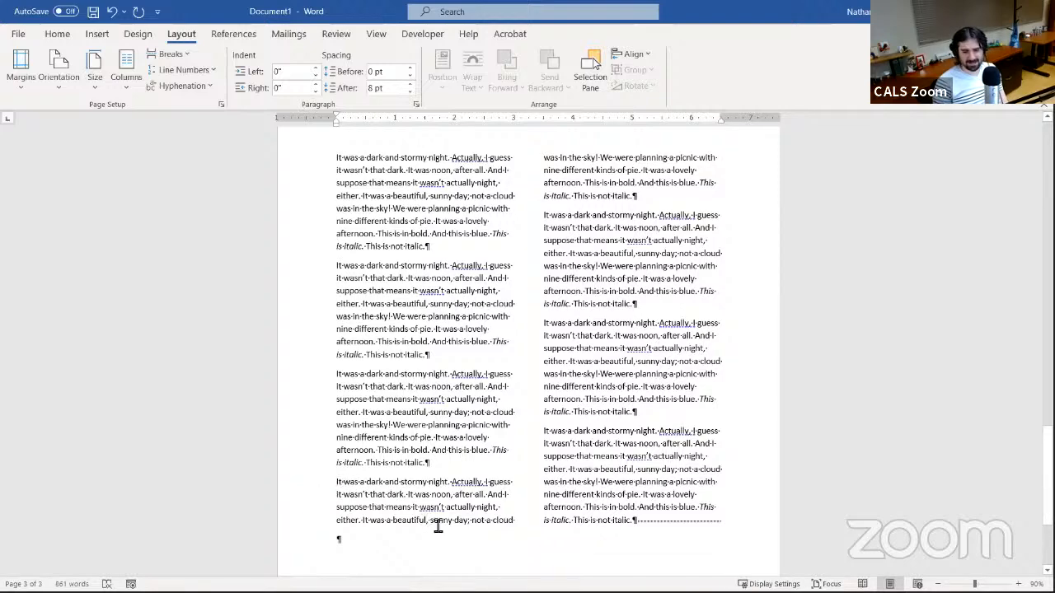
{"action": "scroll", "coordinate": [461, 501], "scroll_direction": "up", "scroll_amount": 3}
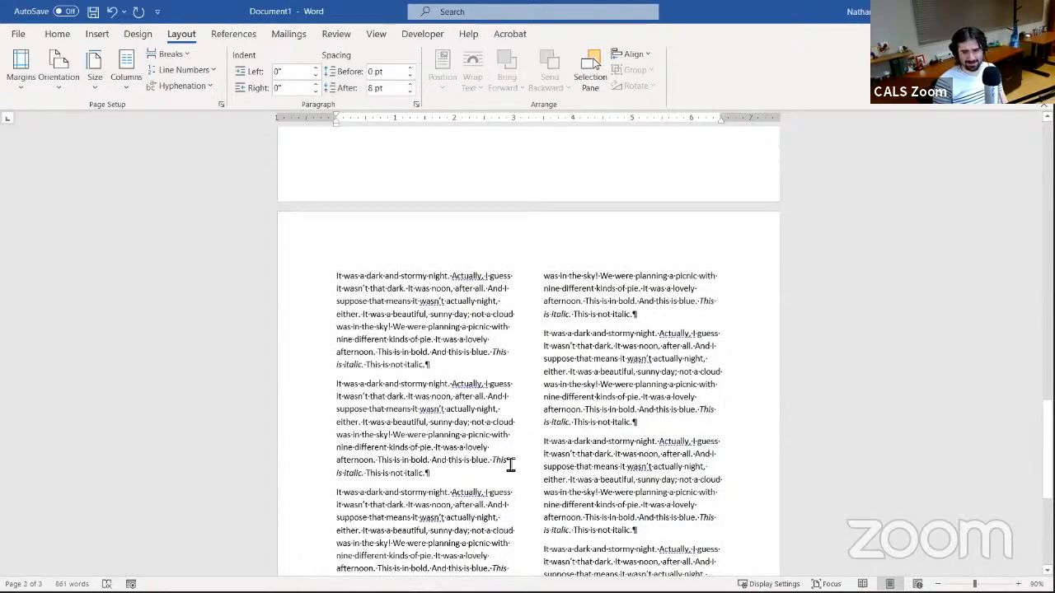
{"action": "scroll", "coordinate": [509, 464], "scroll_direction": "down", "scroll_amount": 3}
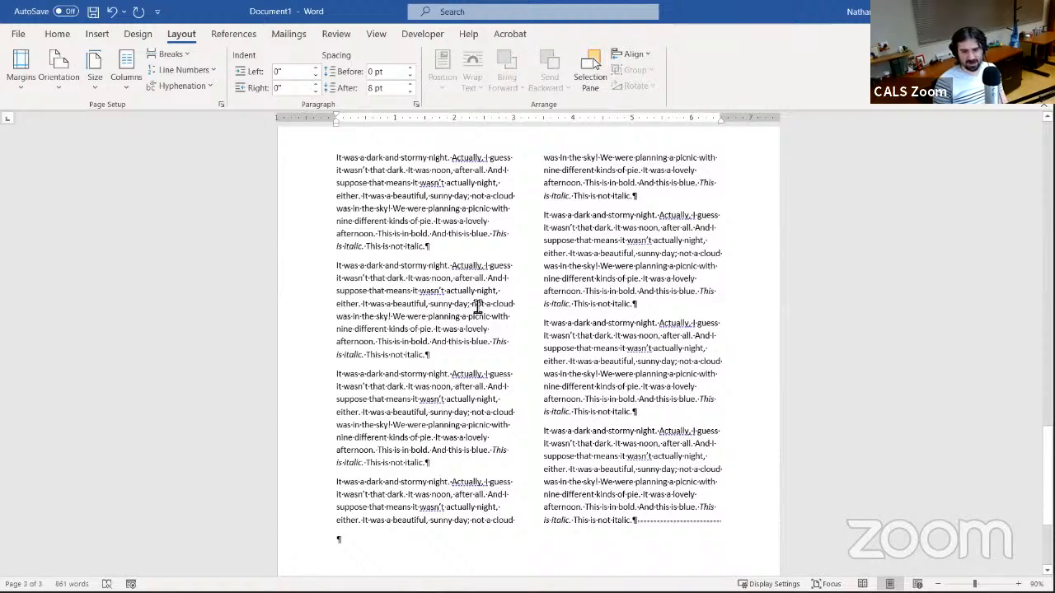
{"action": "left_click", "coordinate": [440, 473]}
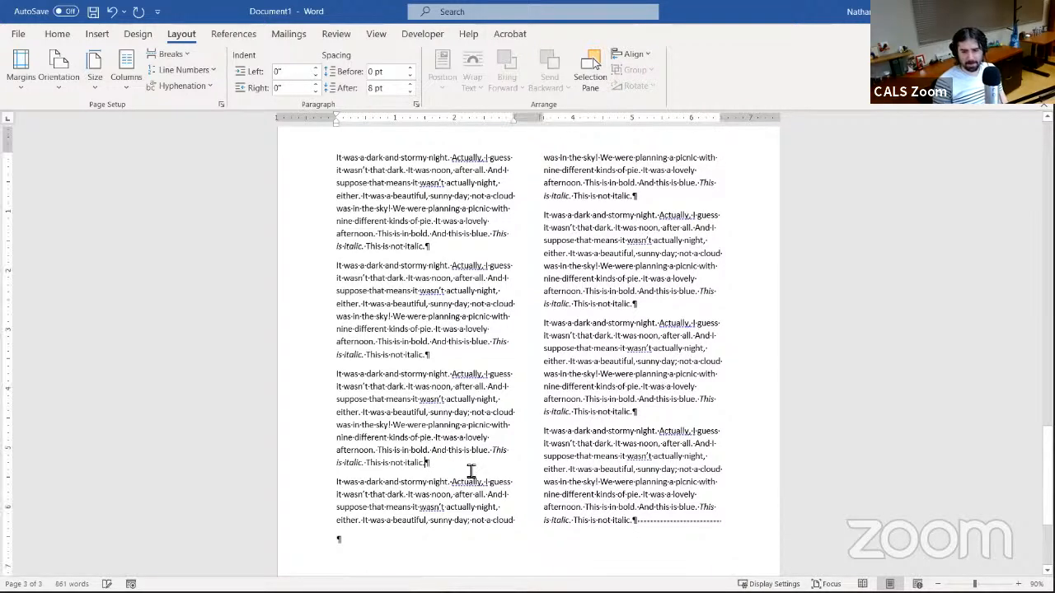
{"action": "left_click", "coordinate": [98, 34]}
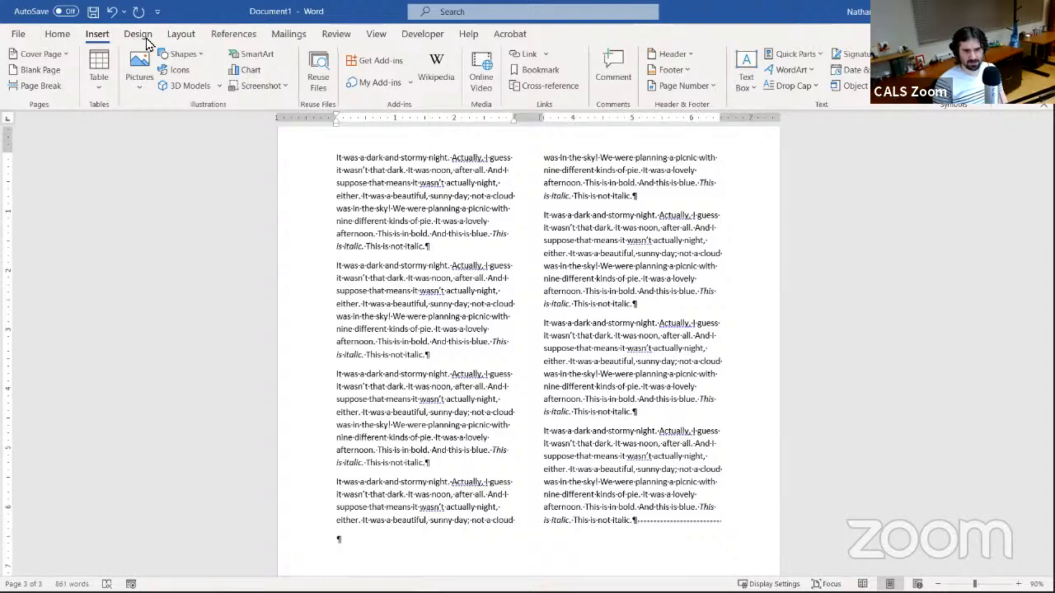
{"action": "left_click", "coordinate": [177, 35]}
{"action": "left_click", "coordinate": [169, 55]}
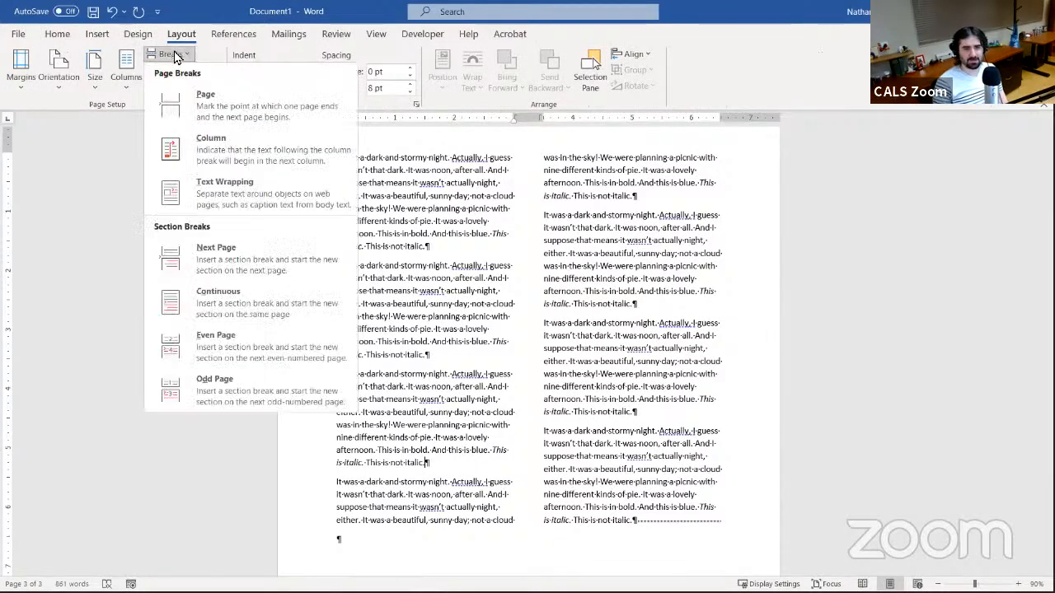
{"action": "left_click", "coordinate": [185, 159]}
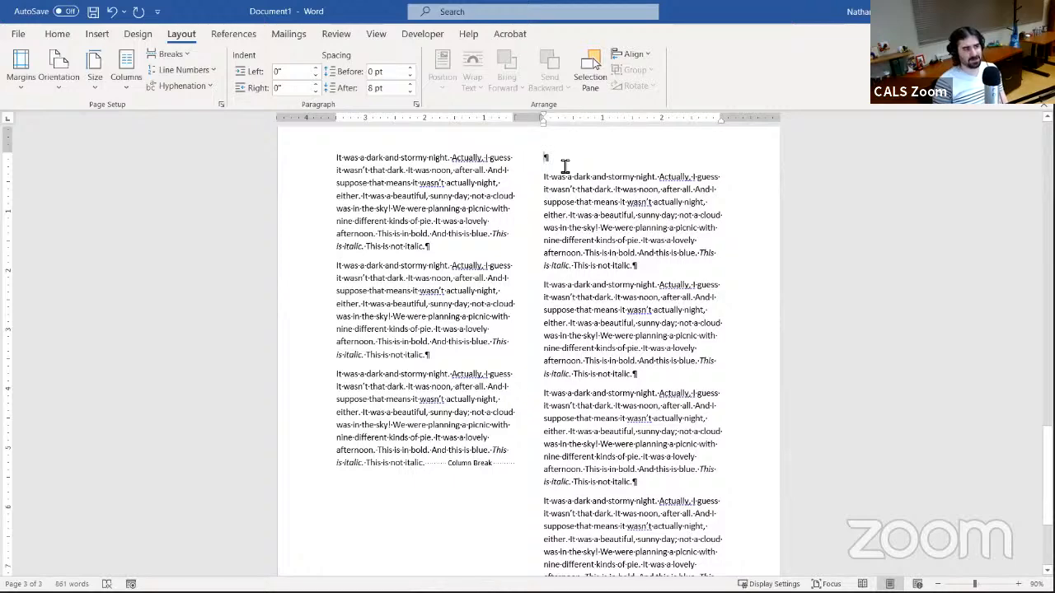
{"action": "key", "text": "Delete"}
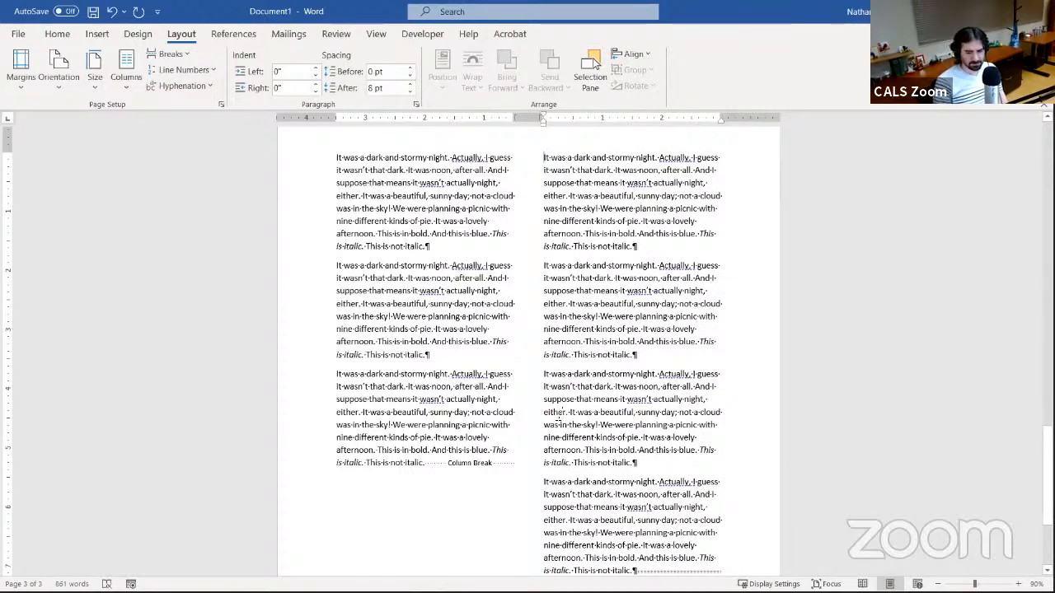
Review the two-column page and the break marks below "Midnight snack"
{"action": "scroll", "coordinate": [558, 416], "scroll_direction": "down", "scroll_amount": 4}
{"action": "scroll", "coordinate": [558, 416], "scroll_direction": "up", "scroll_amount": 8}
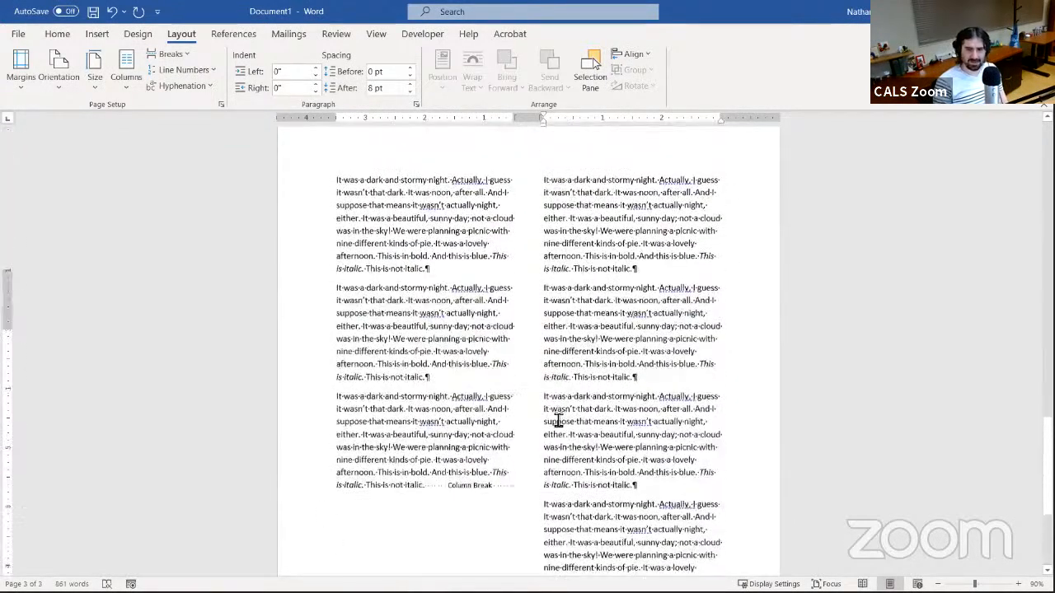
{"action": "scroll", "coordinate": [558, 420], "scroll_direction": "up", "scroll_amount": 5}
{"action": "scroll", "coordinate": [565, 414], "scroll_direction": "up", "scroll_amount": 5}
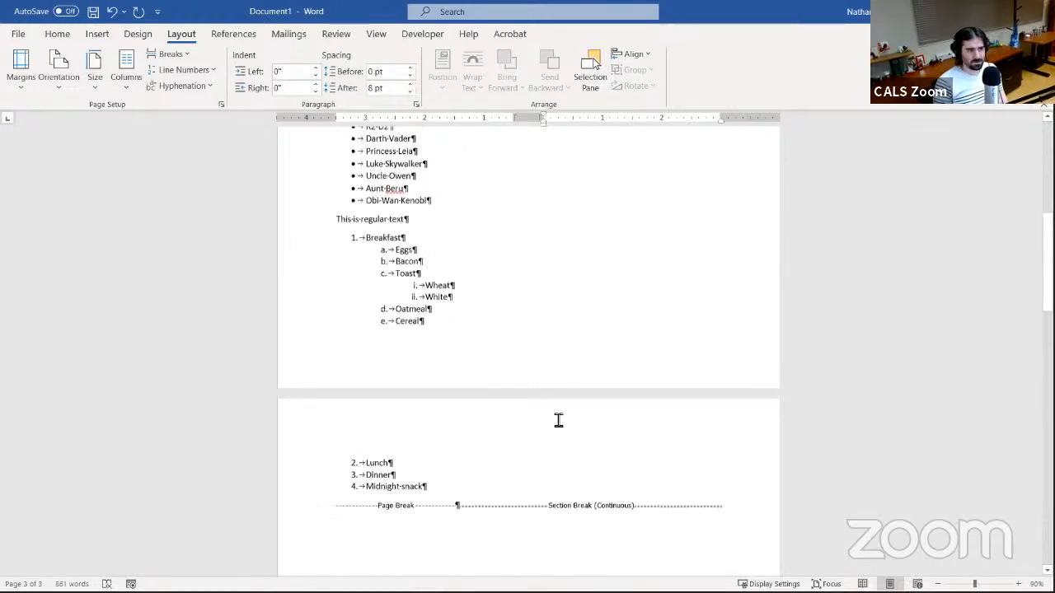